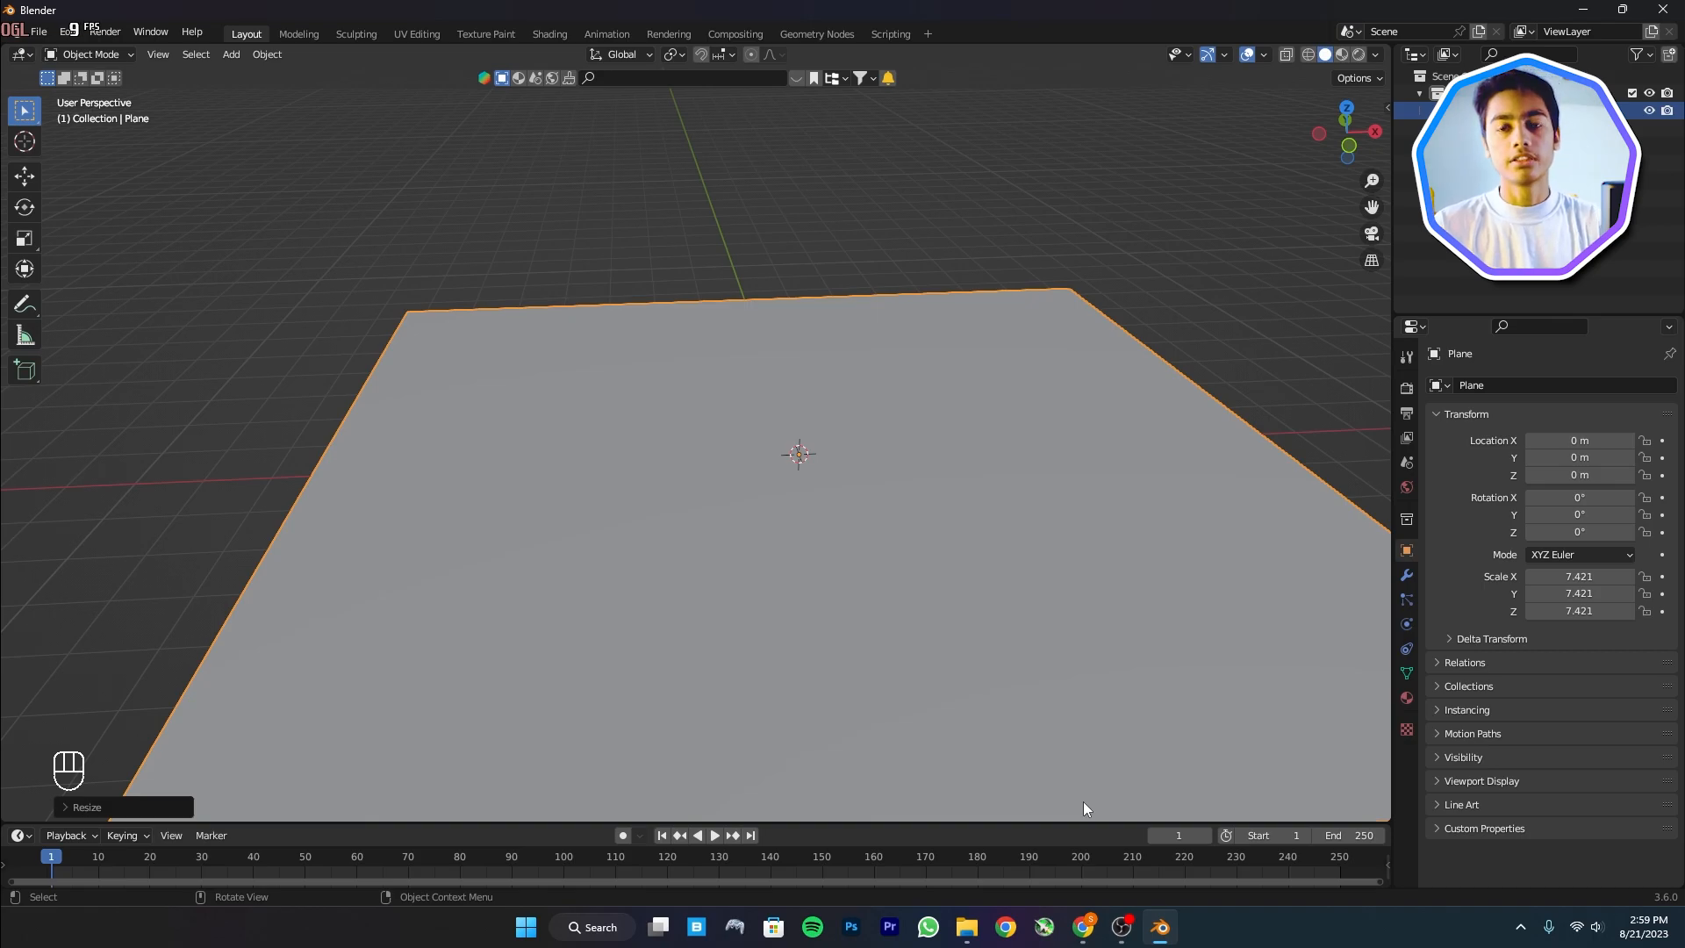
# Switch to Quixel Bridge and browse the 3D Assets section
pyautogui.moveTo(1083, 927)
pyautogui.click(1081, 838)
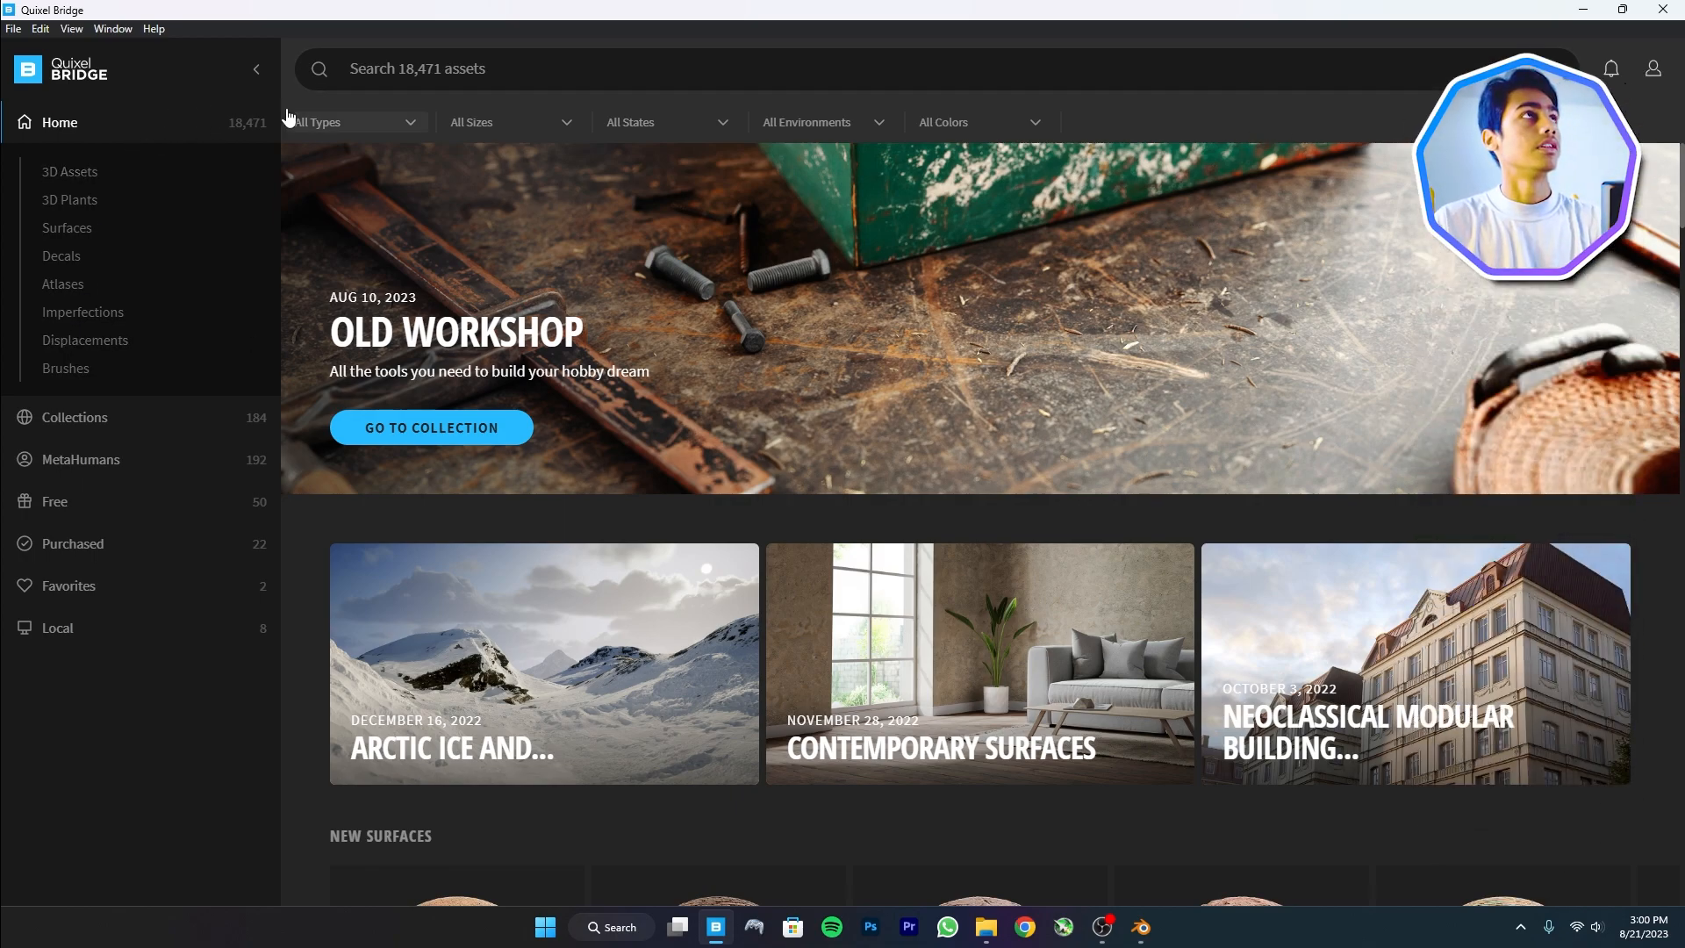
pyautogui.click(161, 171)
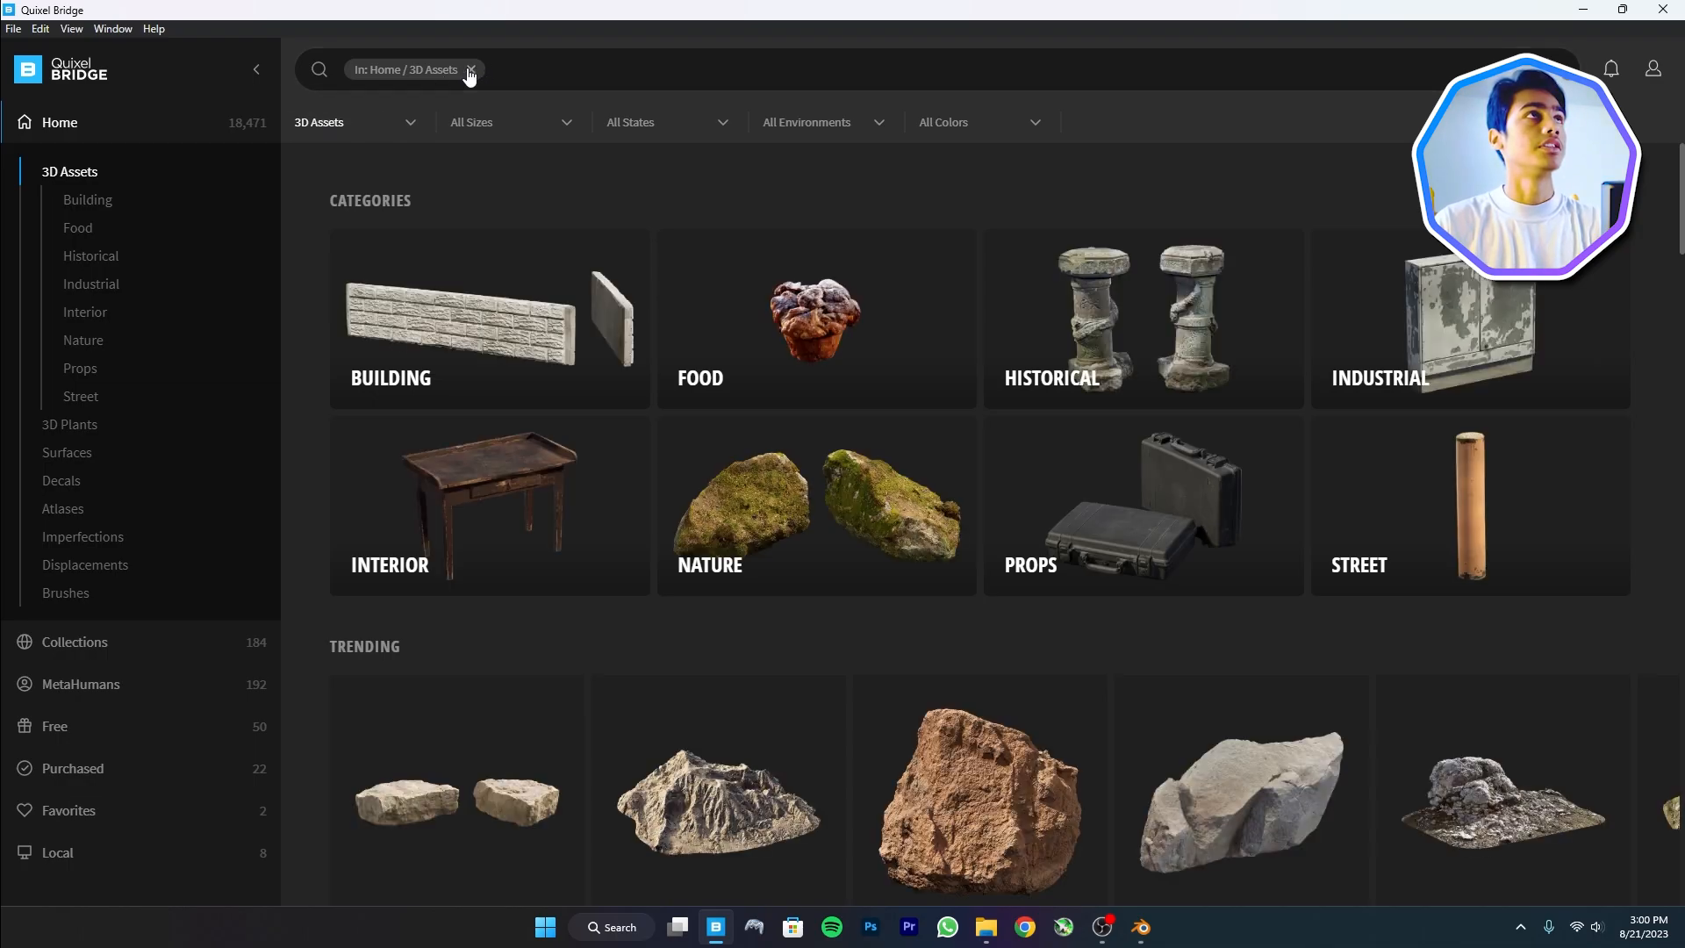
# Clear the 3D Assets filter, search the library for 'grass' and browse the results
pyautogui.click(471, 70)
pyautogui.click(518, 69)
pyautogui.write('grass')
pyautogui.press('Return')
pyautogui.scroll(-3, 816, 556)
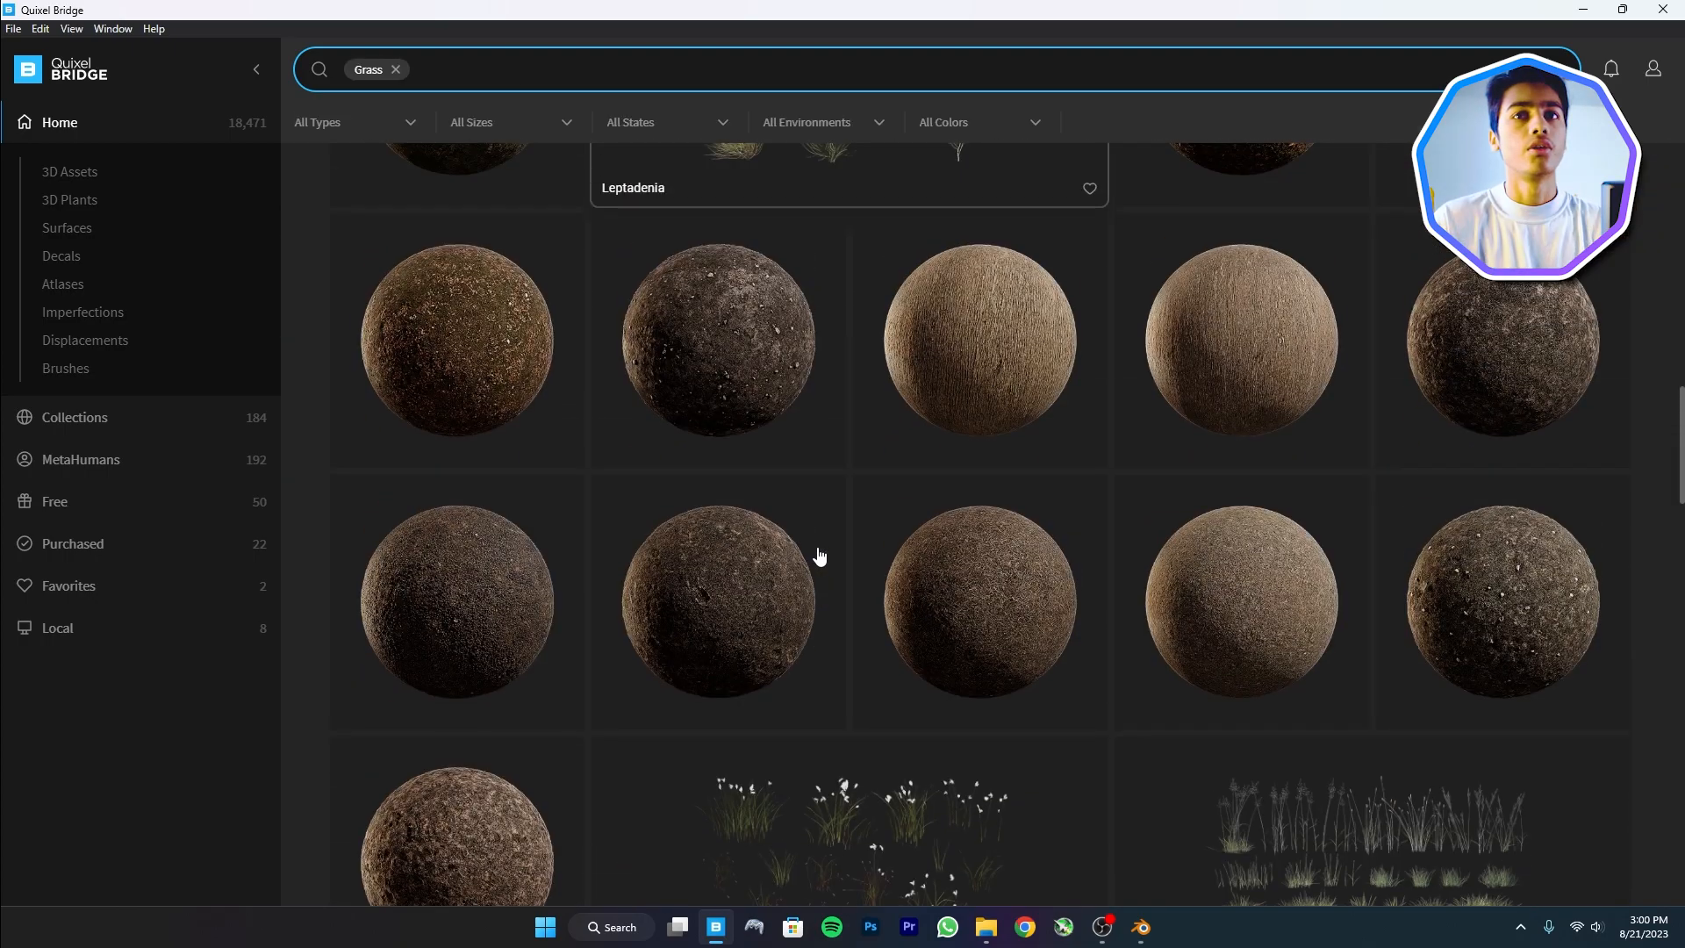
pyautogui.scroll(10, 831, 301)
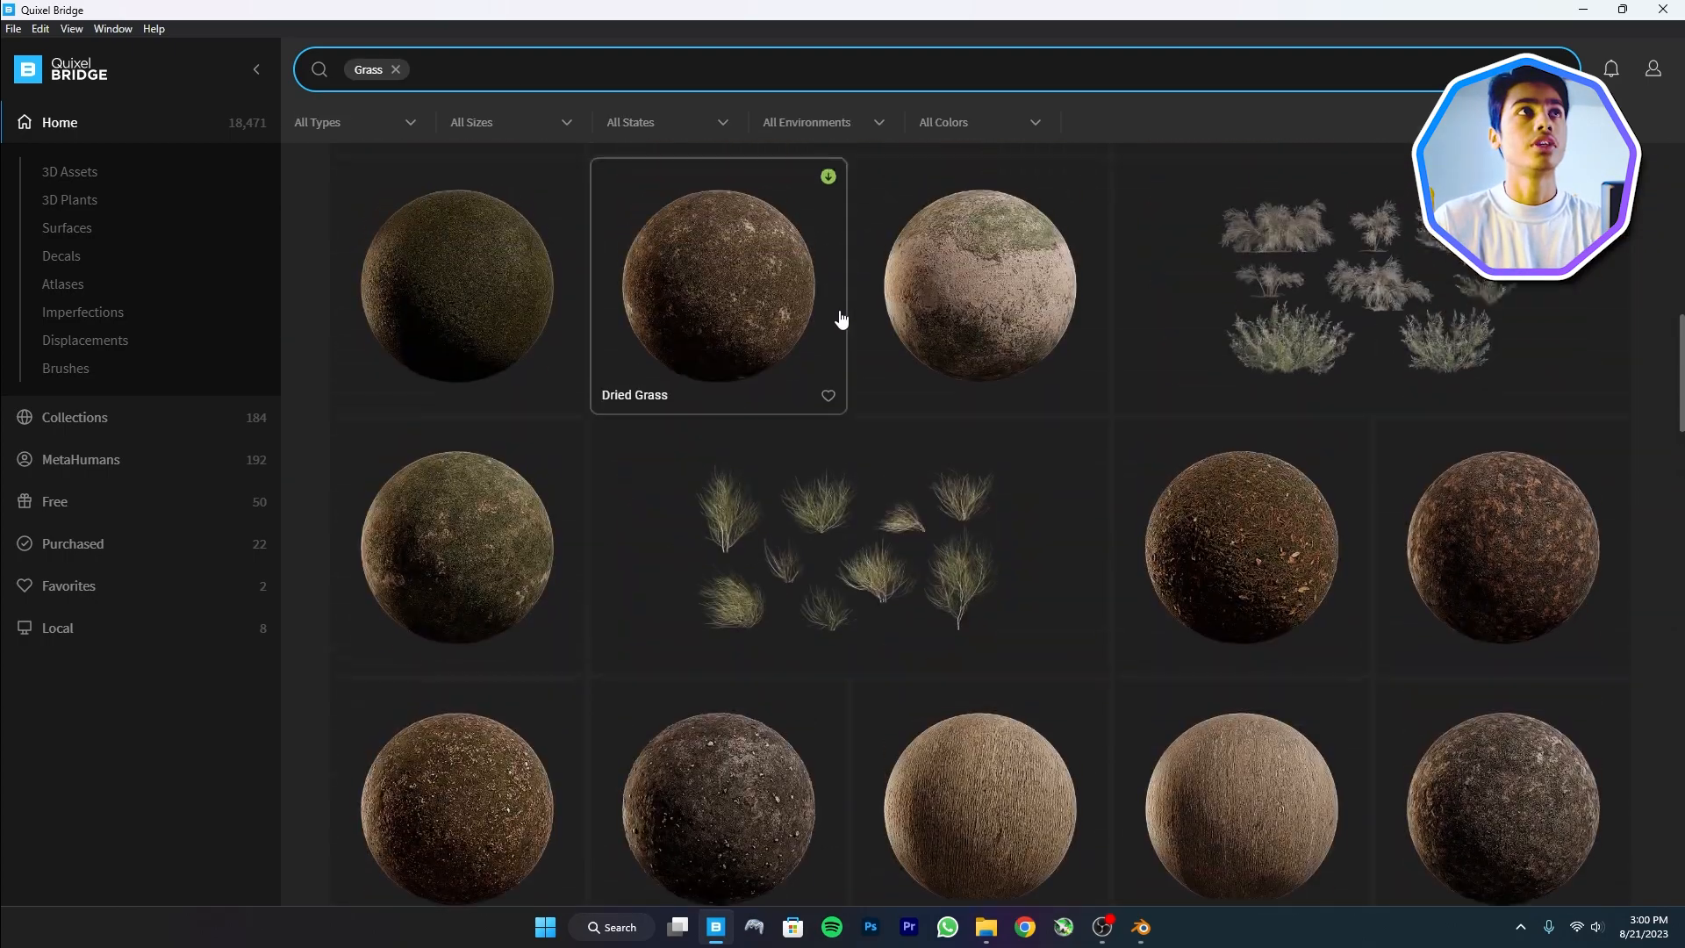
pyautogui.scroll(-10, 1267, 583)
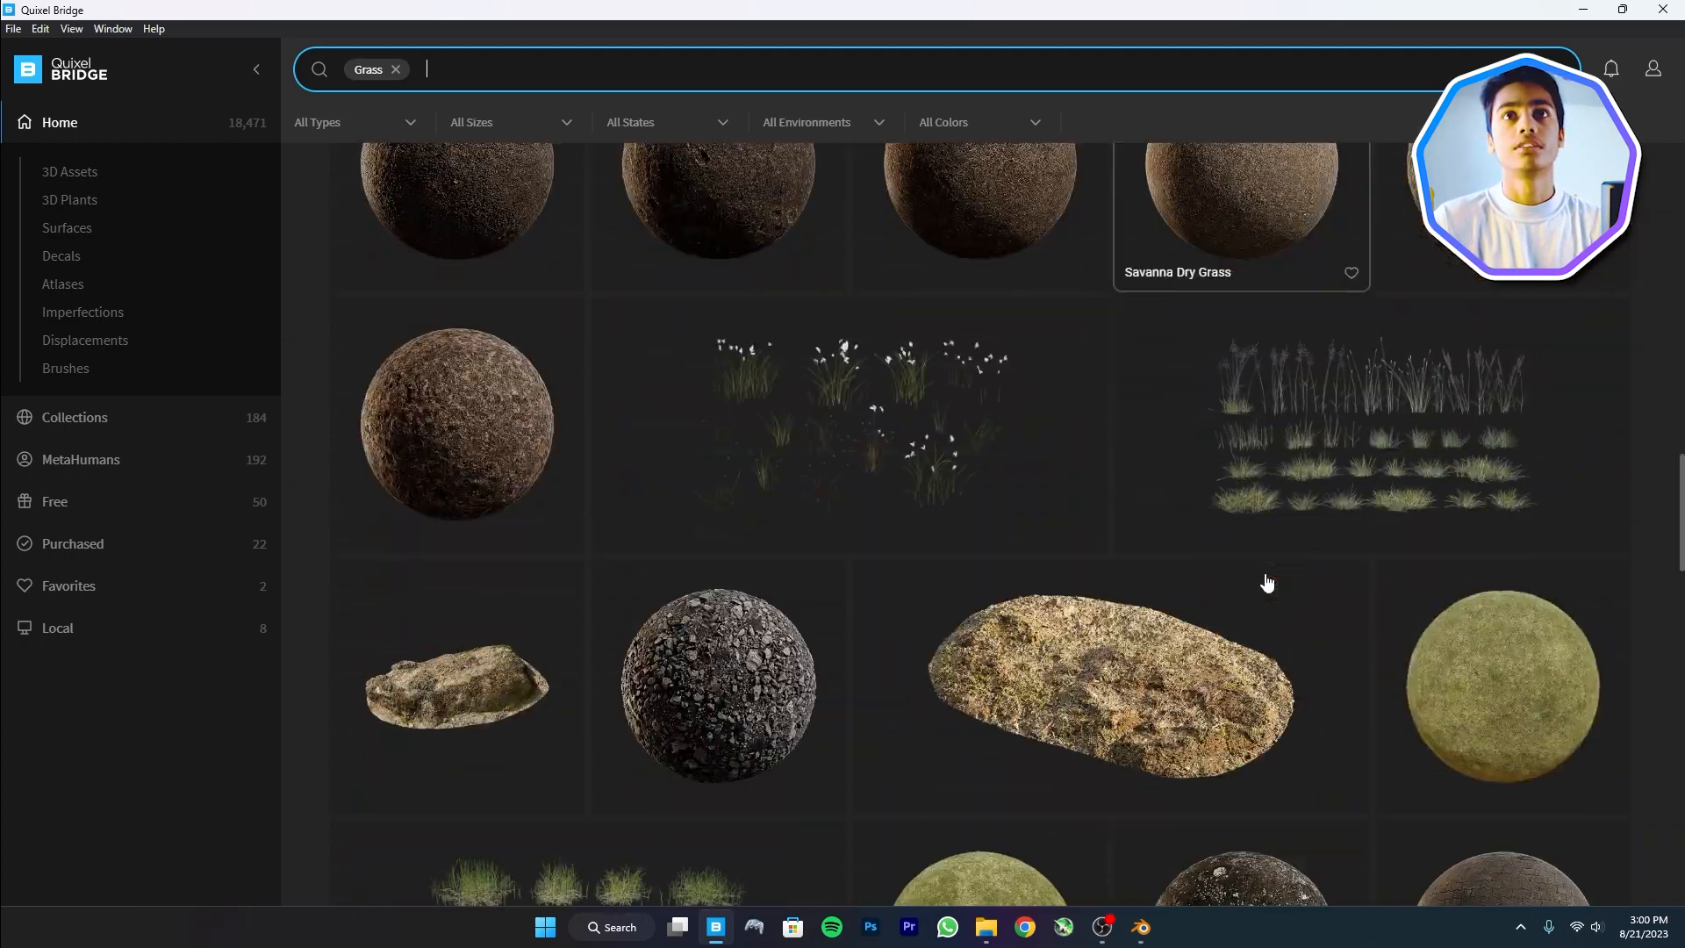
pyautogui.scroll(5, 1527, 377)
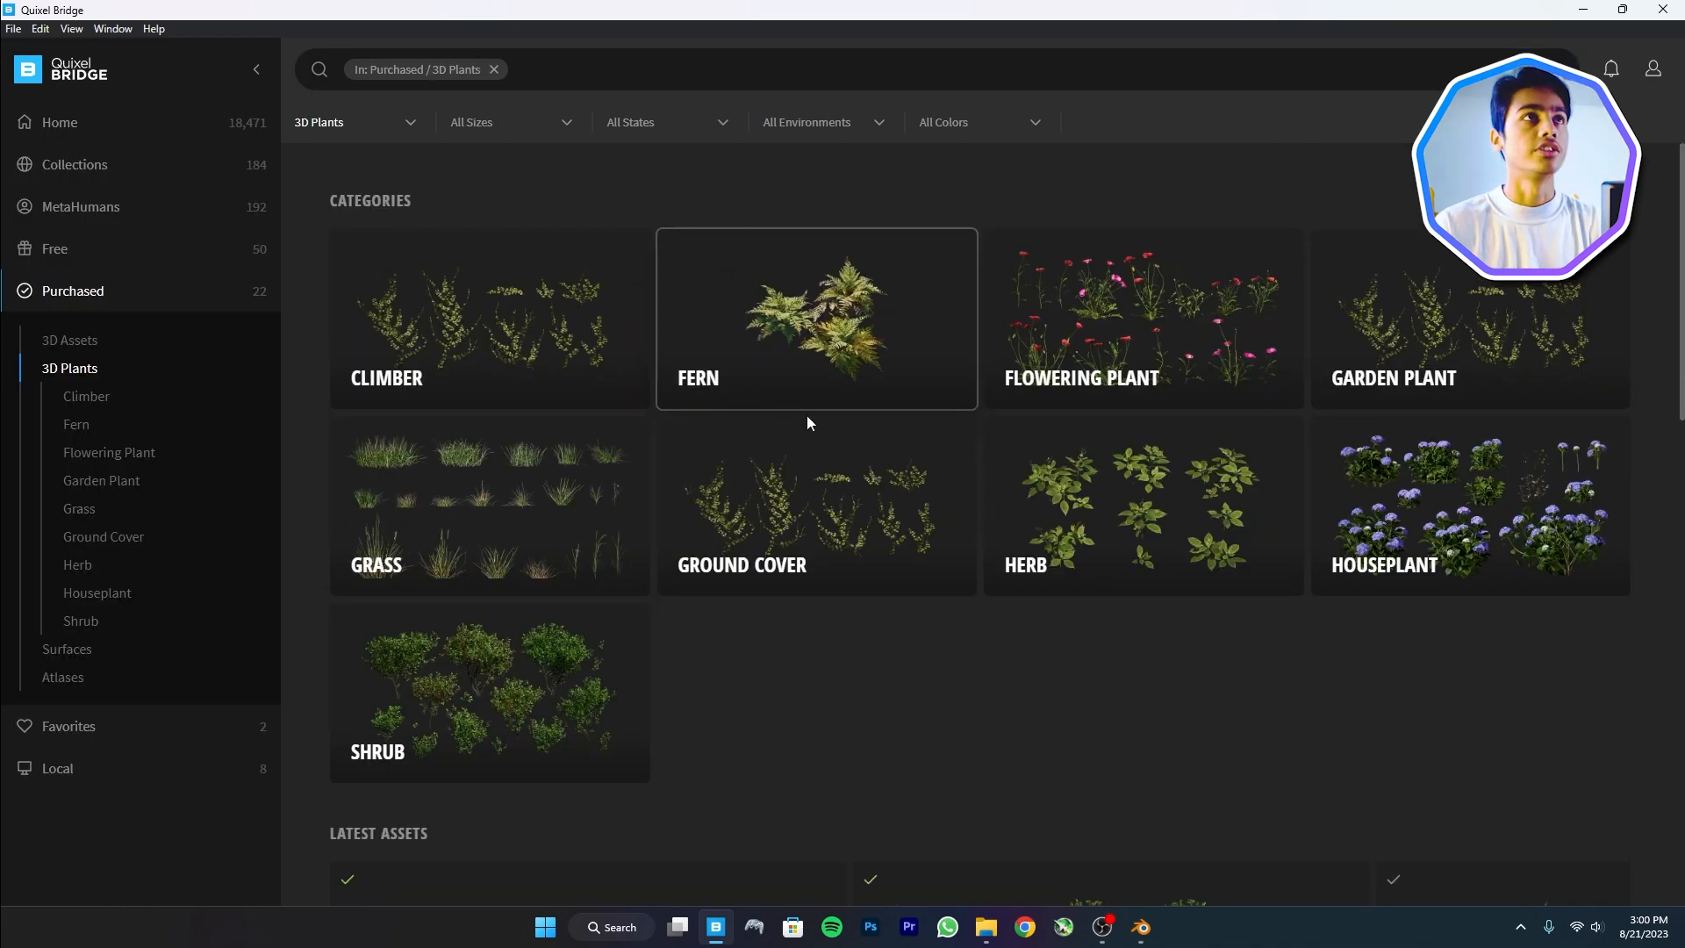
# Export the Bigleaf Hydrangea from the Houseplant category to Blender
pyautogui.click(1537, 564)
pyautogui.click(606, 581)
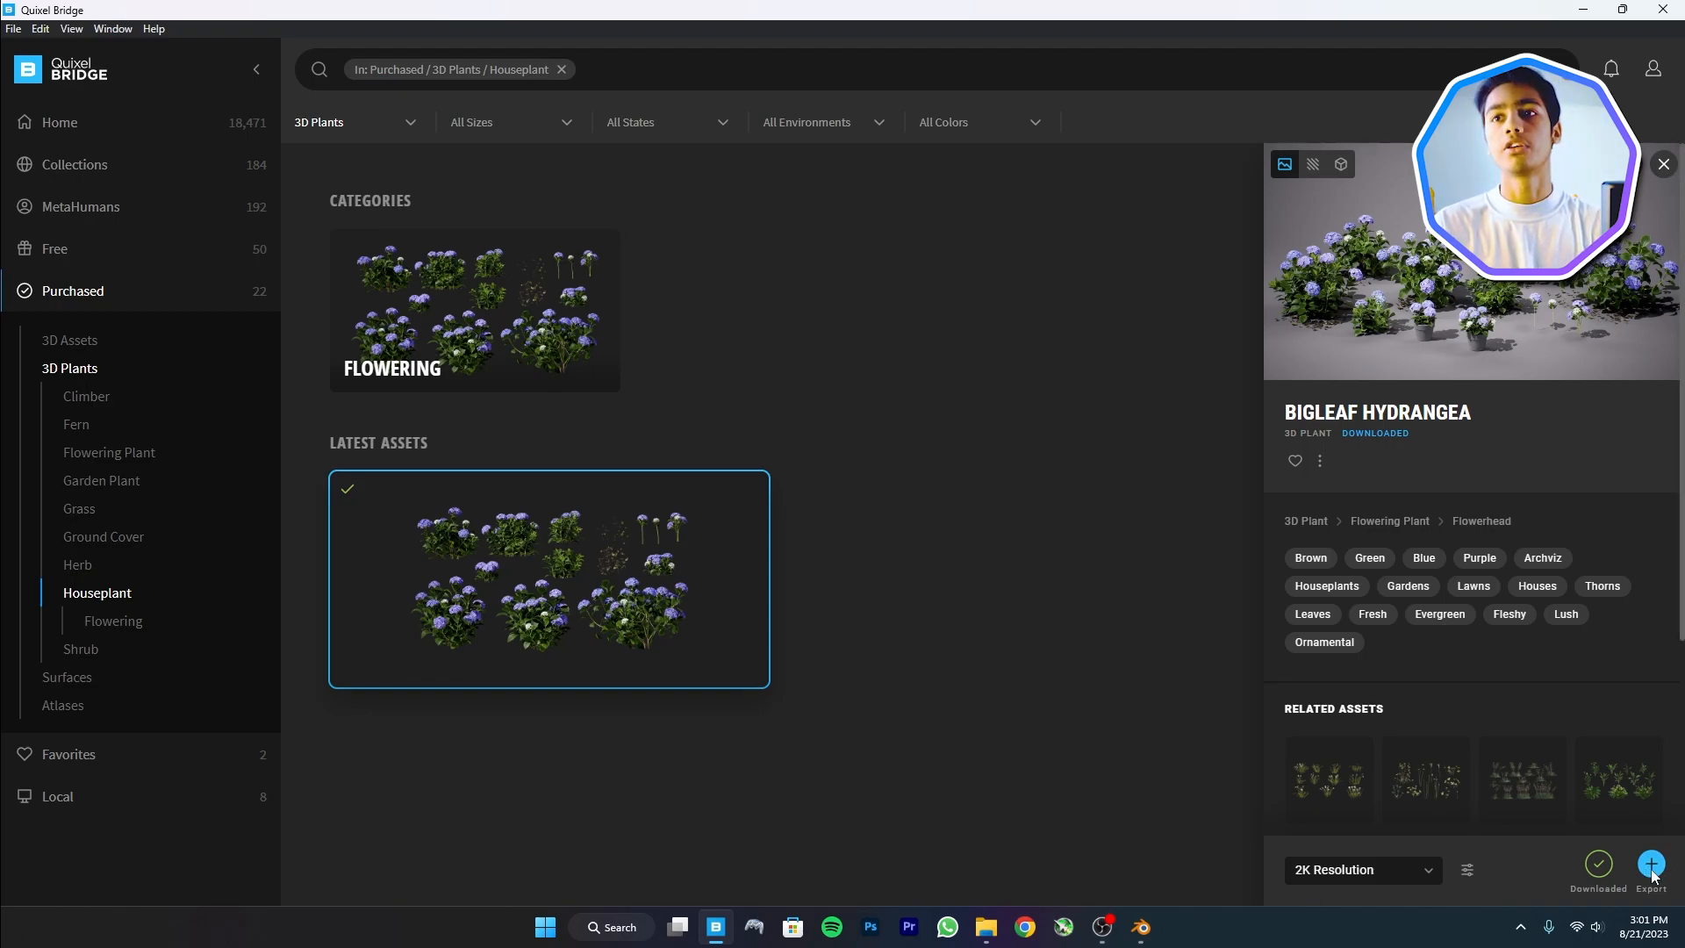
pyautogui.click(1651, 865)
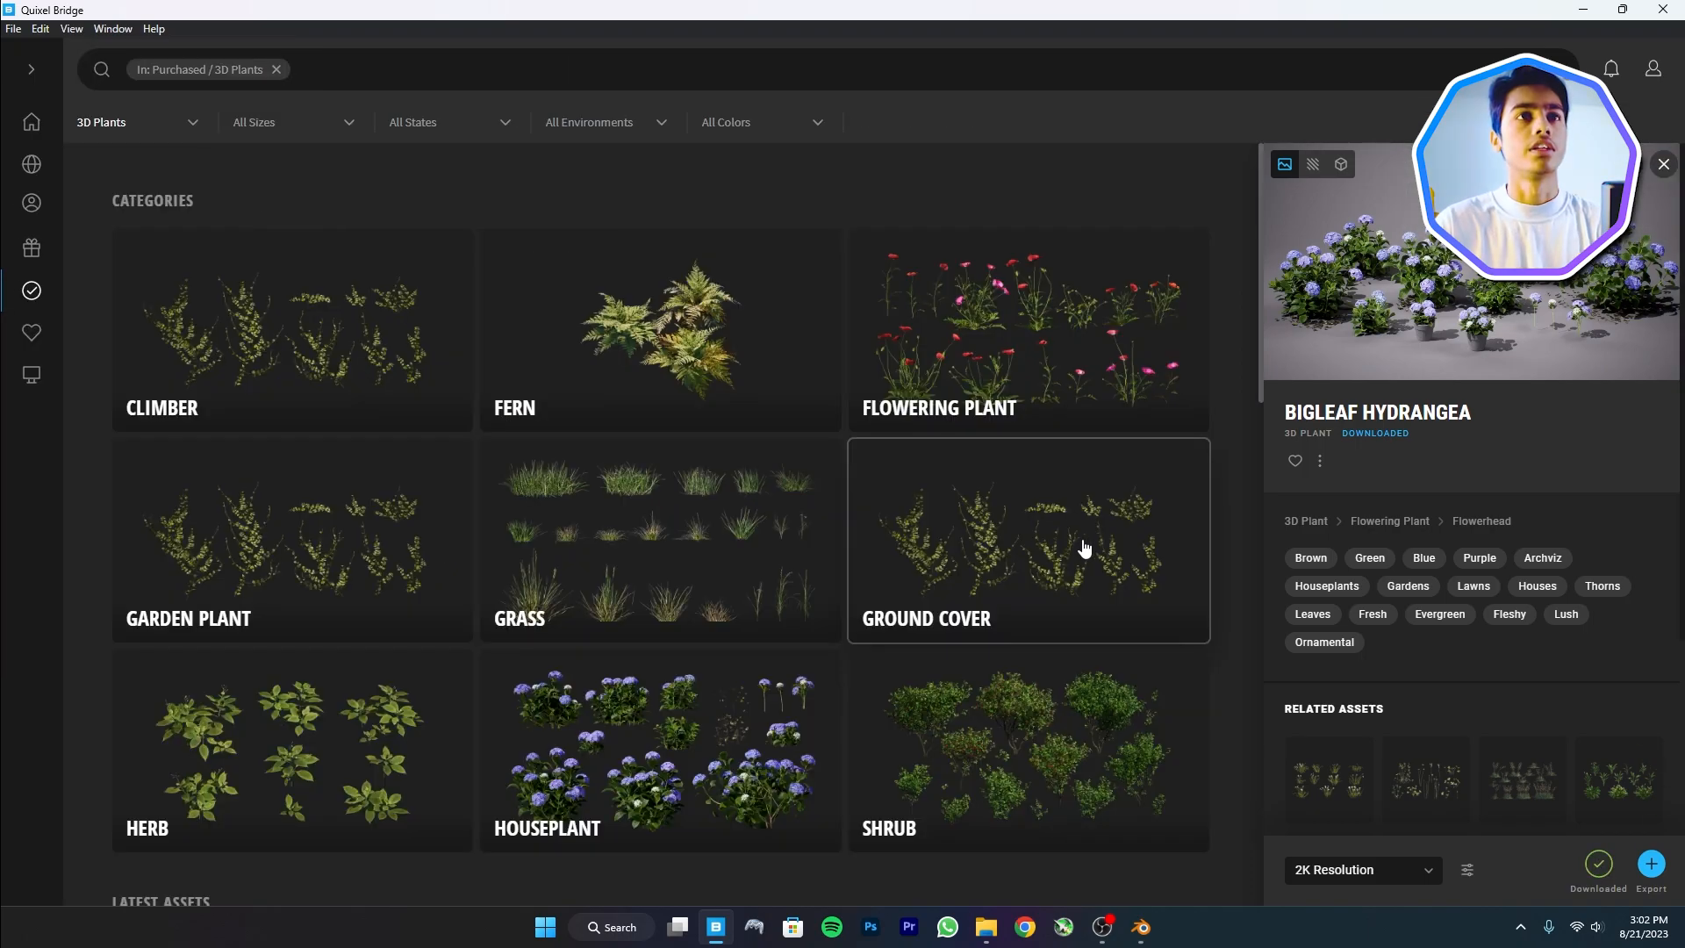
# Check the Flowering Plant category, then export Wild Grass from the Grass category at 2K
pyautogui.click(1002, 375)
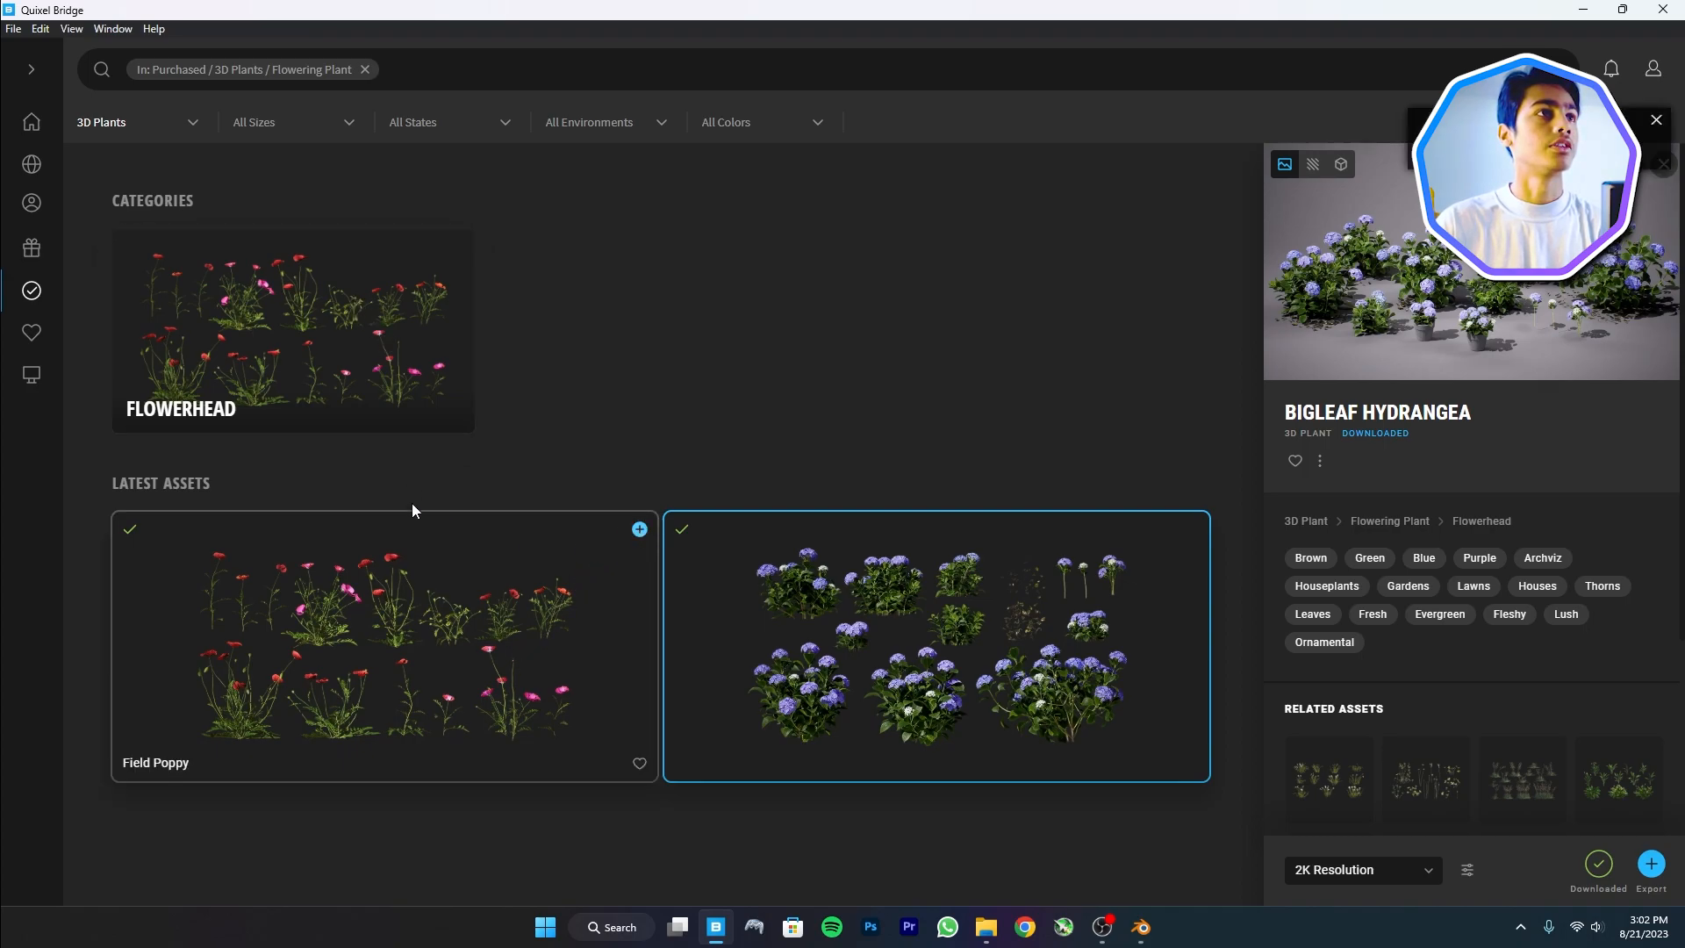
pyautogui.click(237, 70)
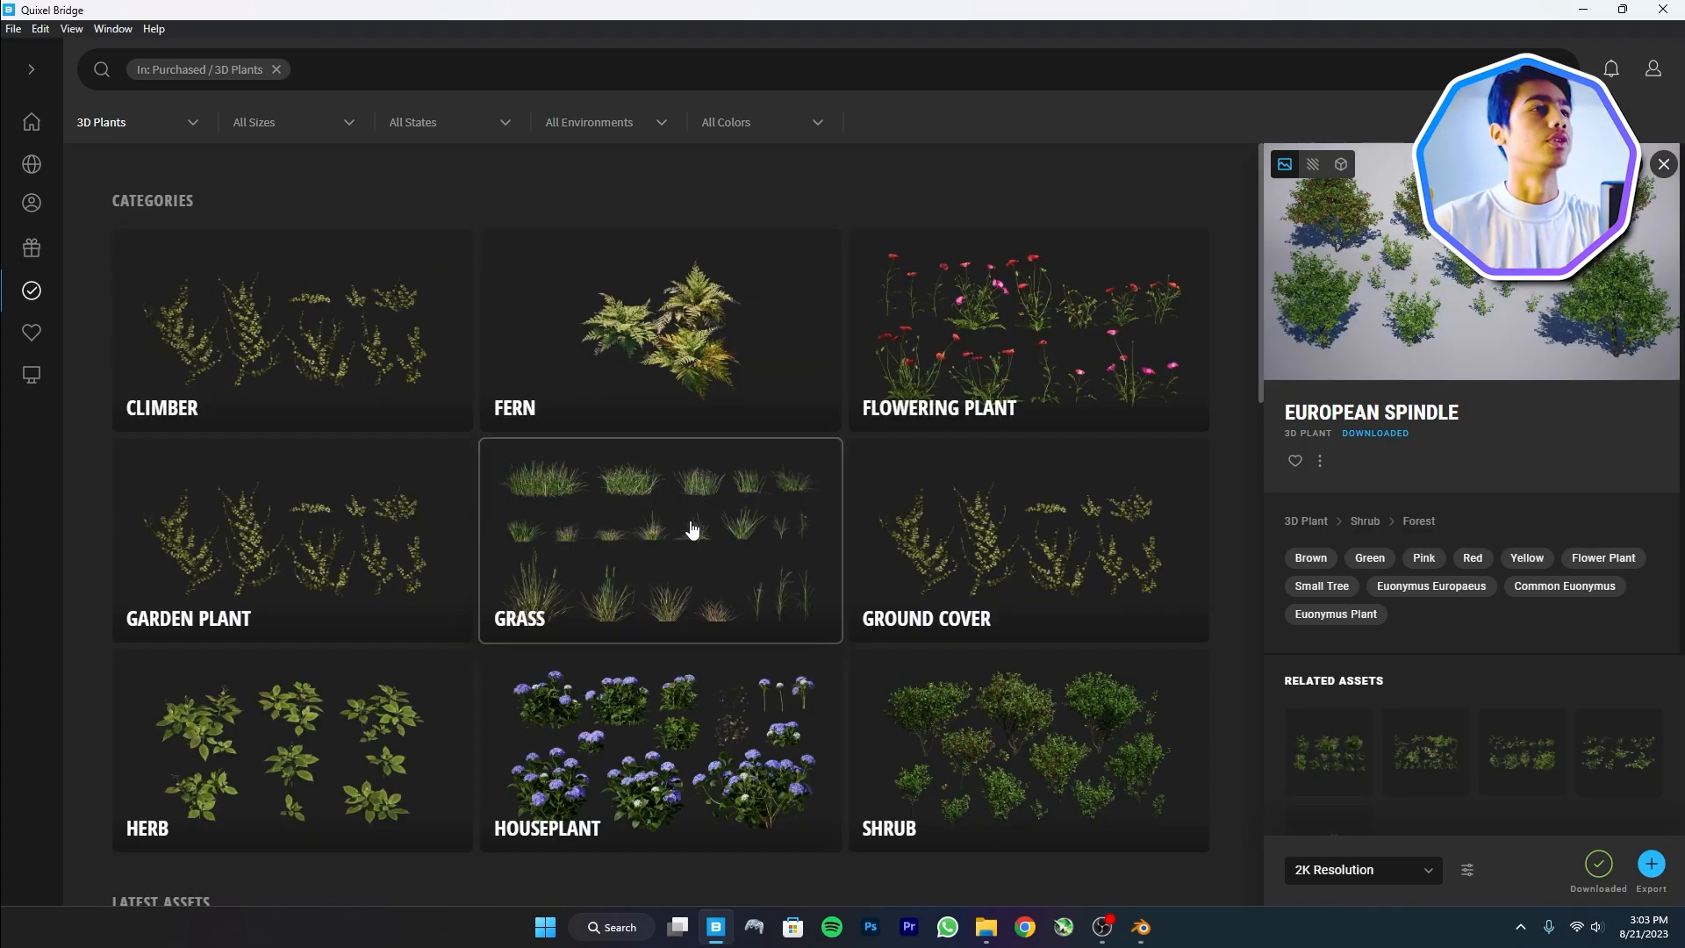
pyautogui.click(692, 530)
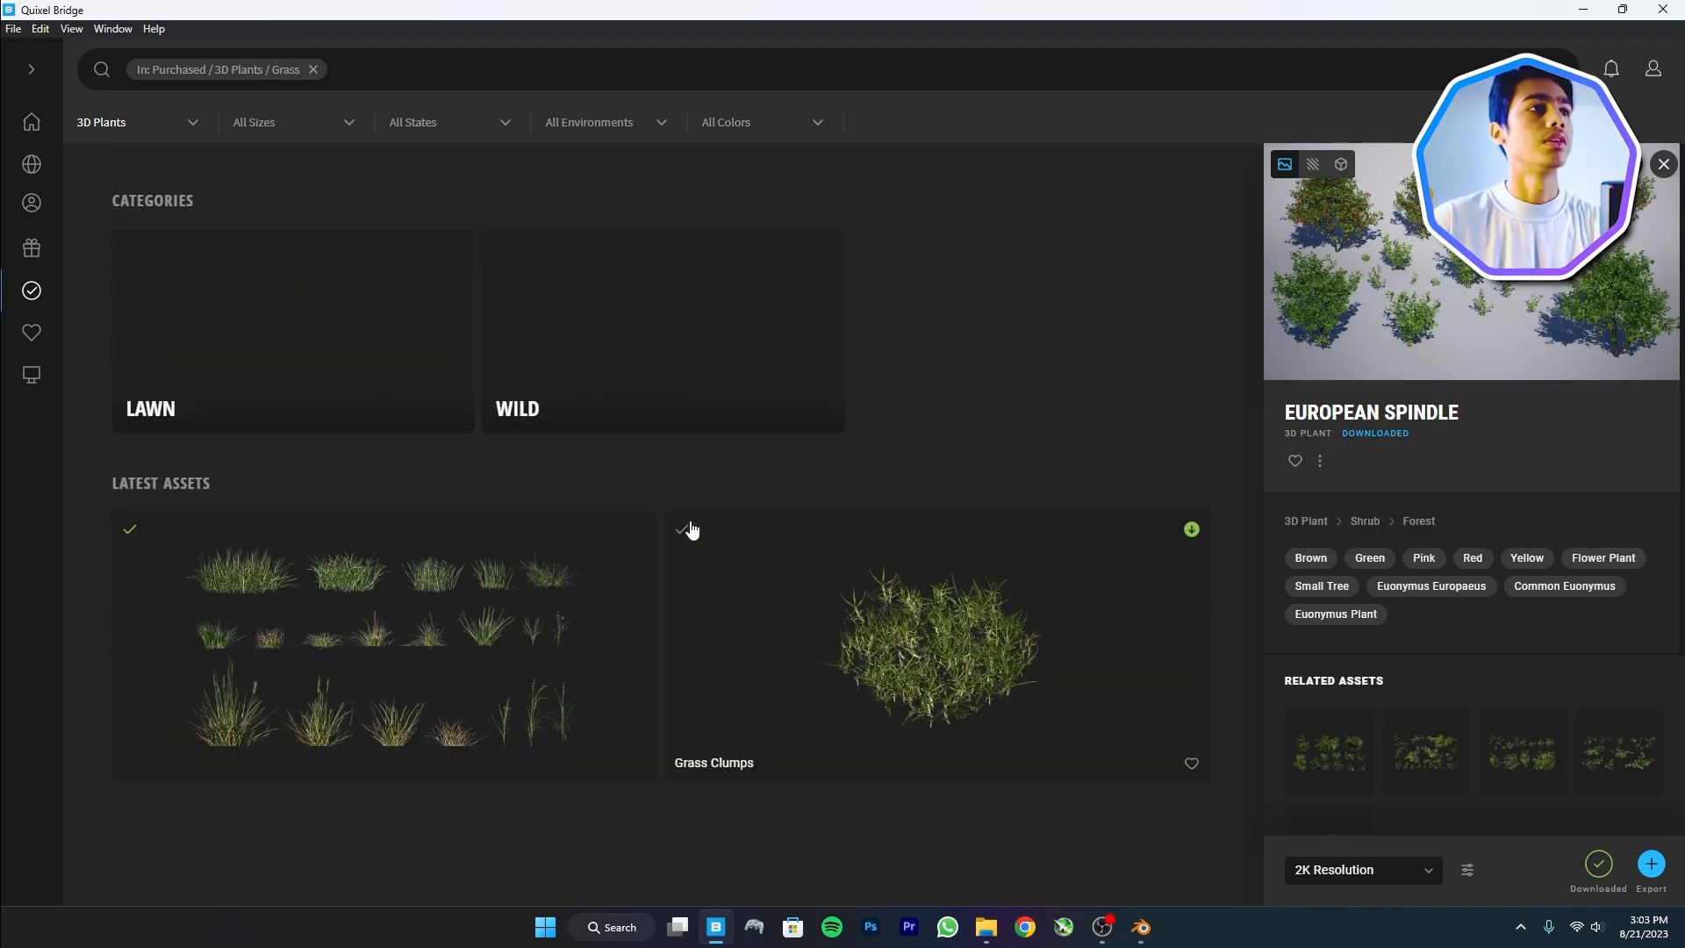
pyautogui.click(465, 681)
pyautogui.click(1358, 871)
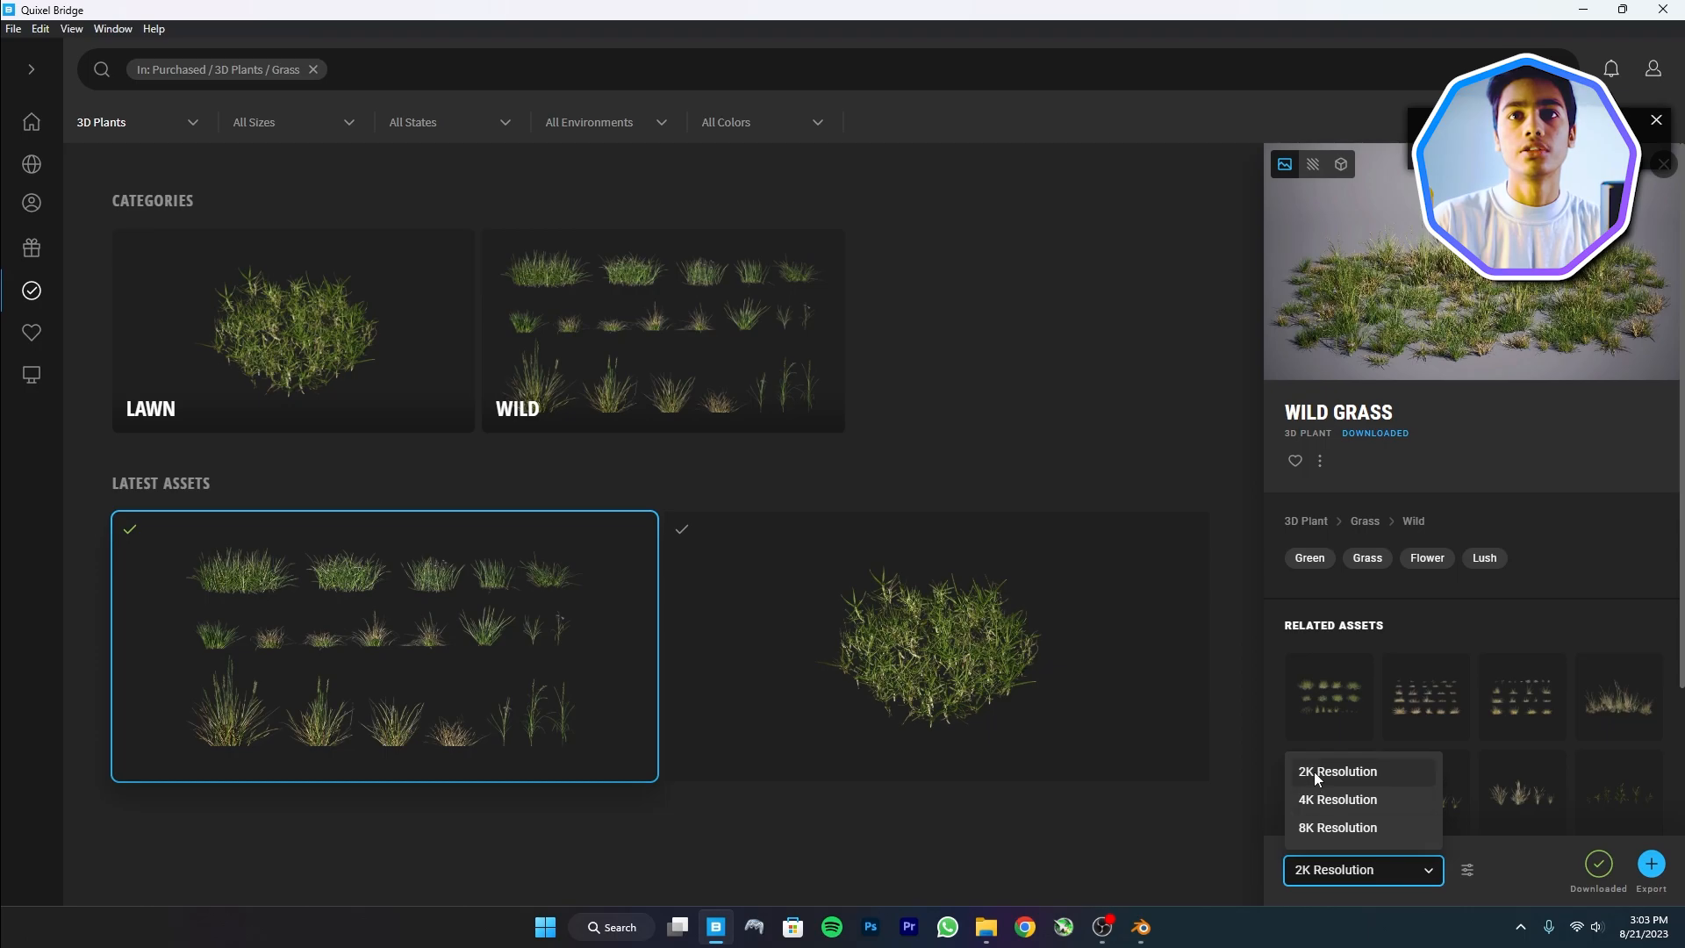
pyautogui.click(1313, 873)
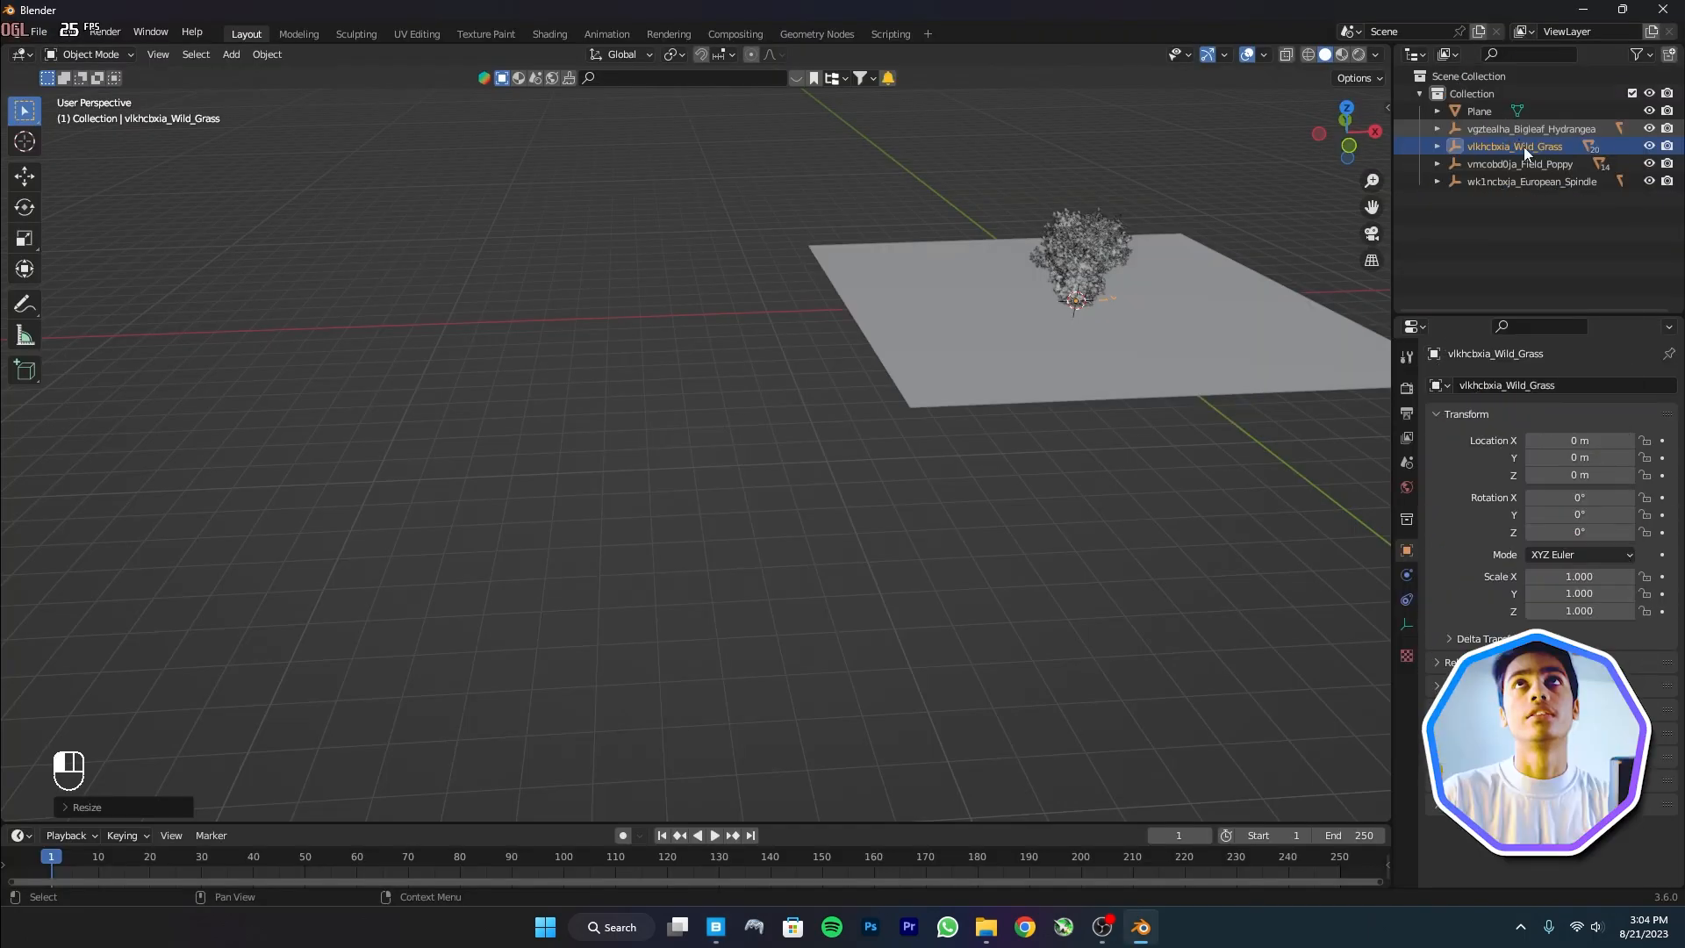
pyautogui.keyDown('shift'); pyautogui.click(1524, 179); pyautogui.keyUp('shift')
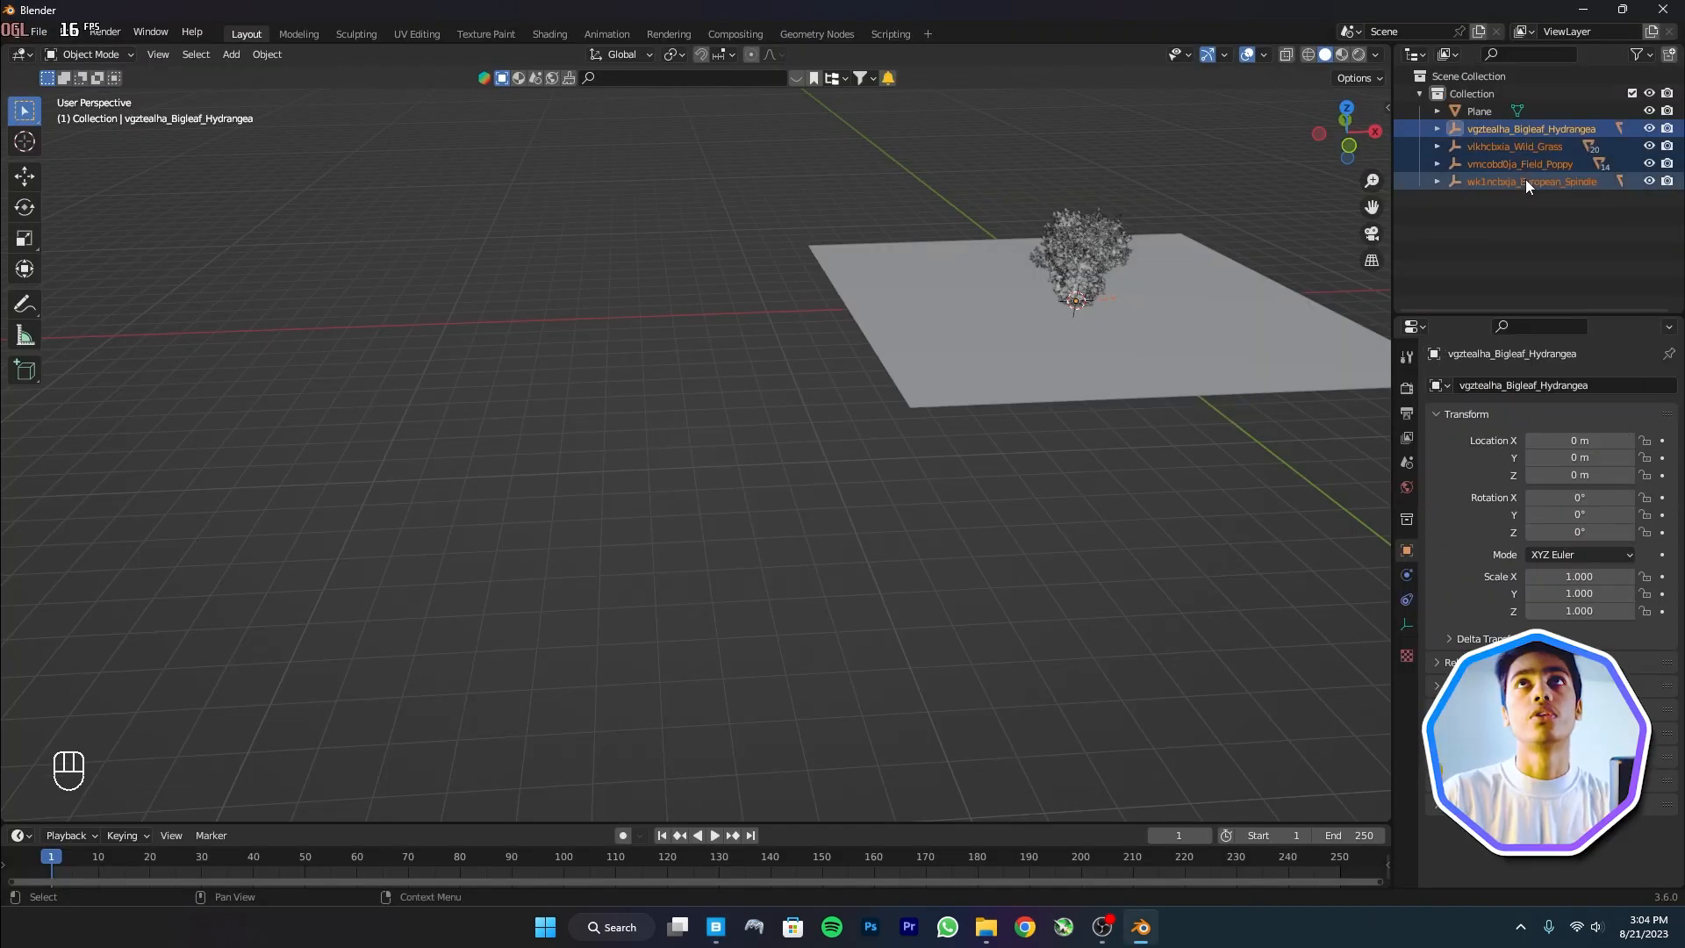
# Move the imported plants, including the Bigleaf Hydrangea, aside along the X axis
pyautogui.moveTo(959, 263); pyautogui.dragTo(1252, 181, button='middle')
pyautogui.press('g')
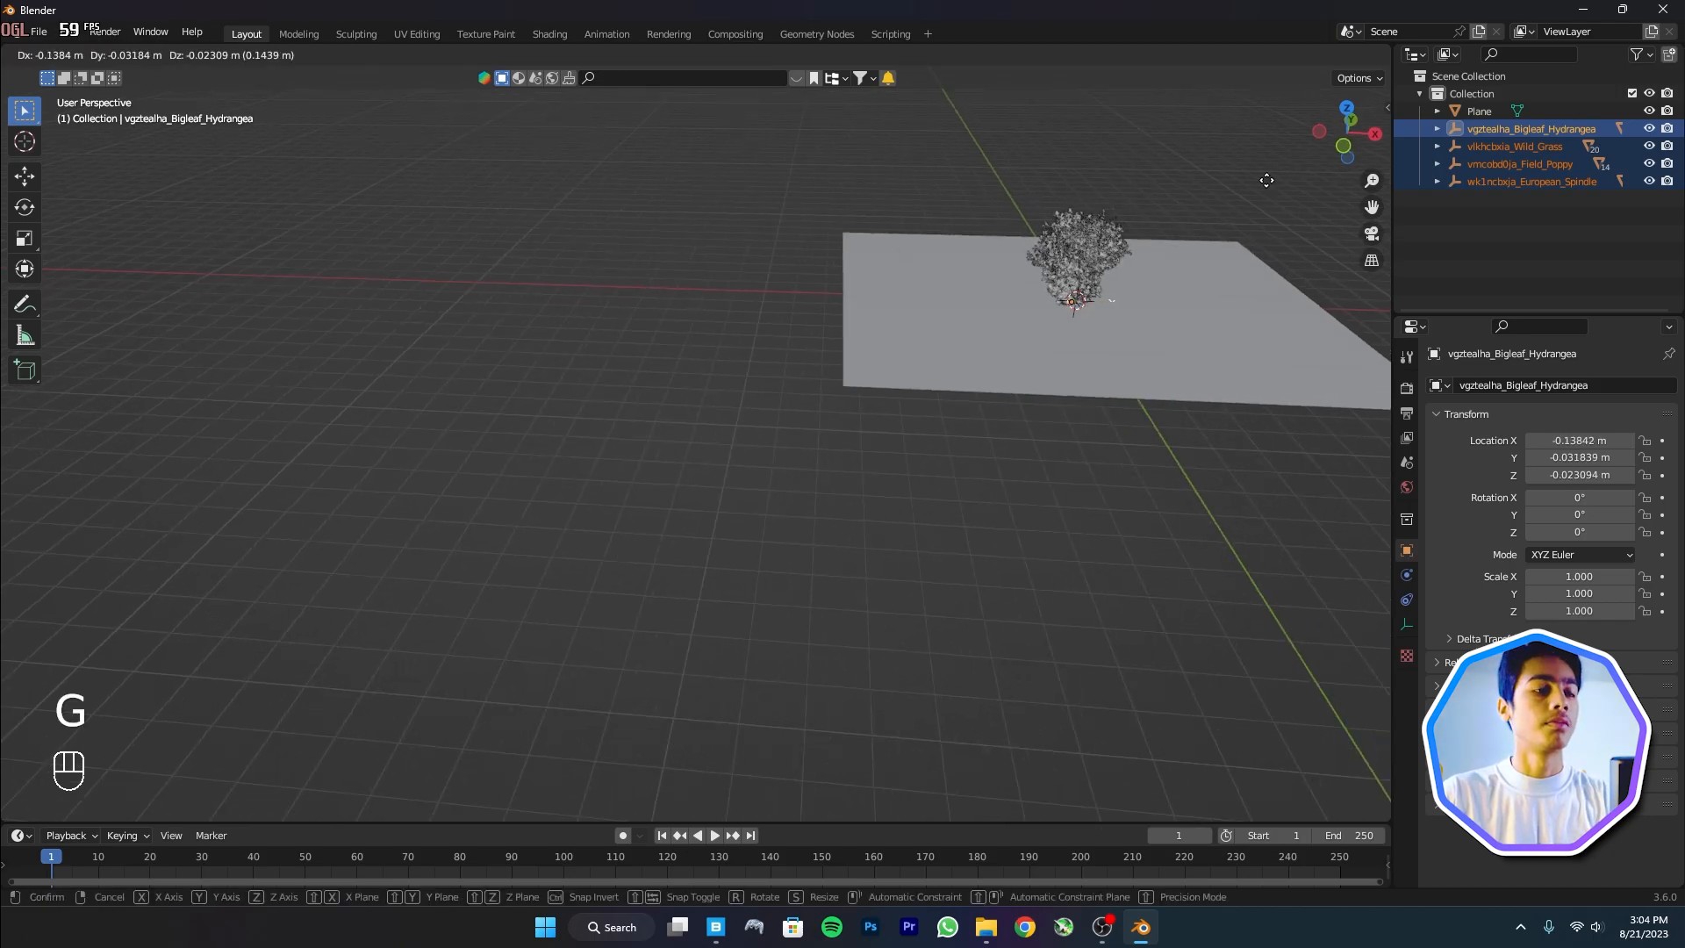
pyautogui.press('y')
pyautogui.press('x')
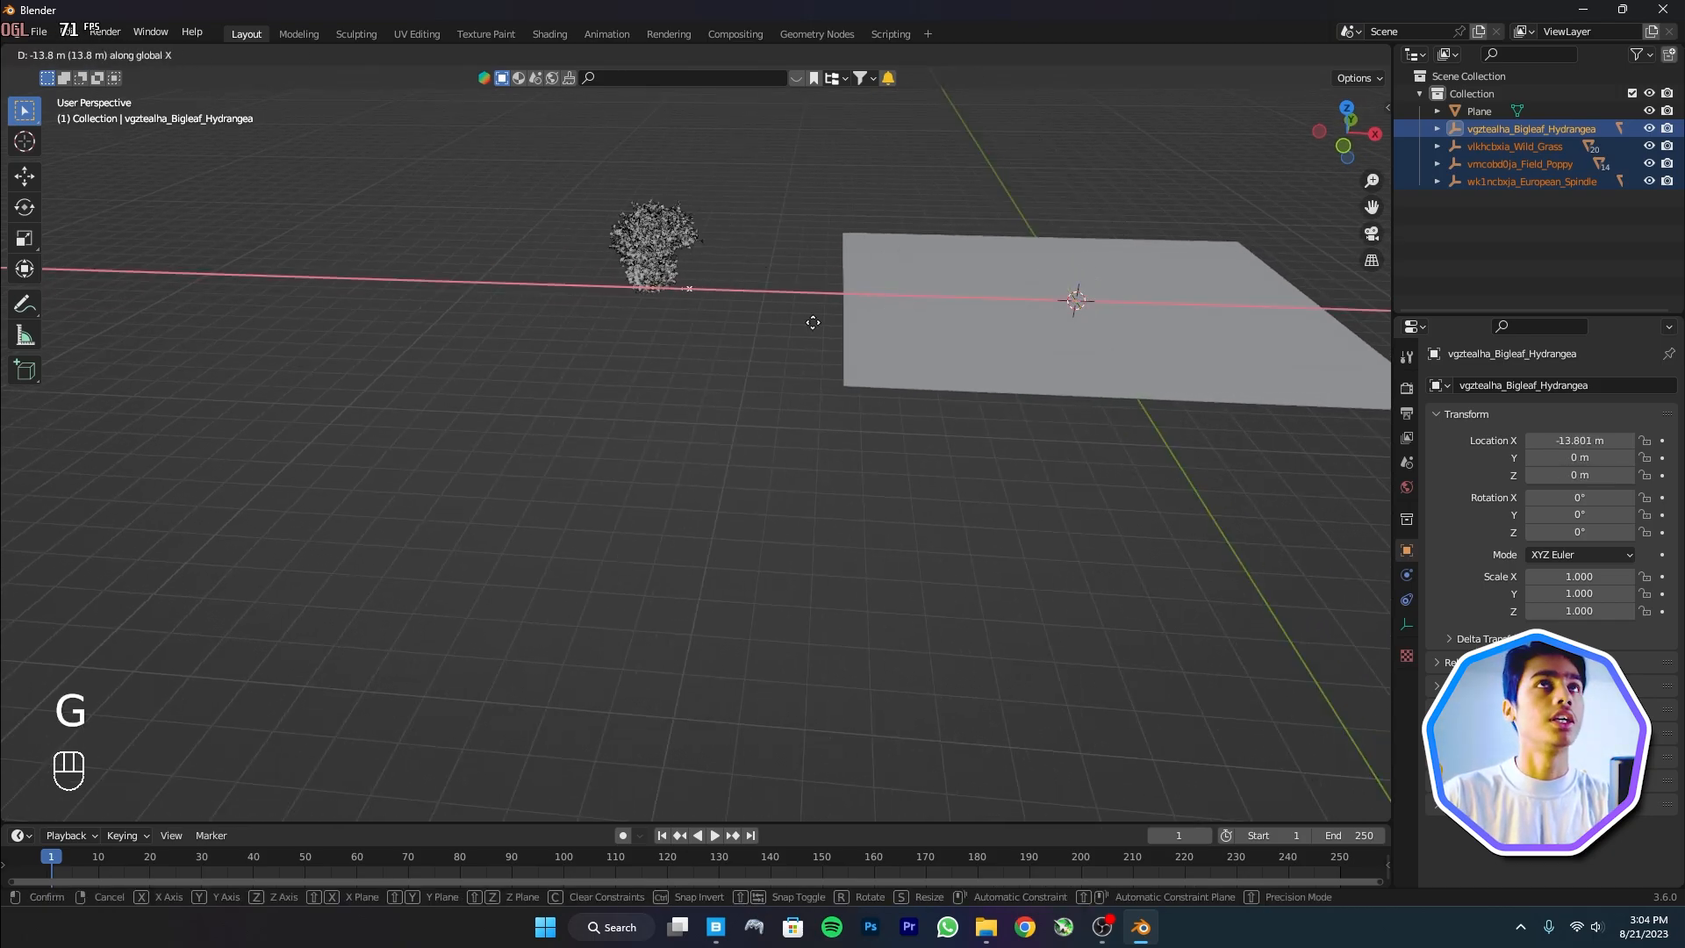
pyautogui.click(771, 338)
pyautogui.moveTo(771, 338); pyautogui.dragTo(984, 279, button='middle')
pyautogui.click(1494, 129)
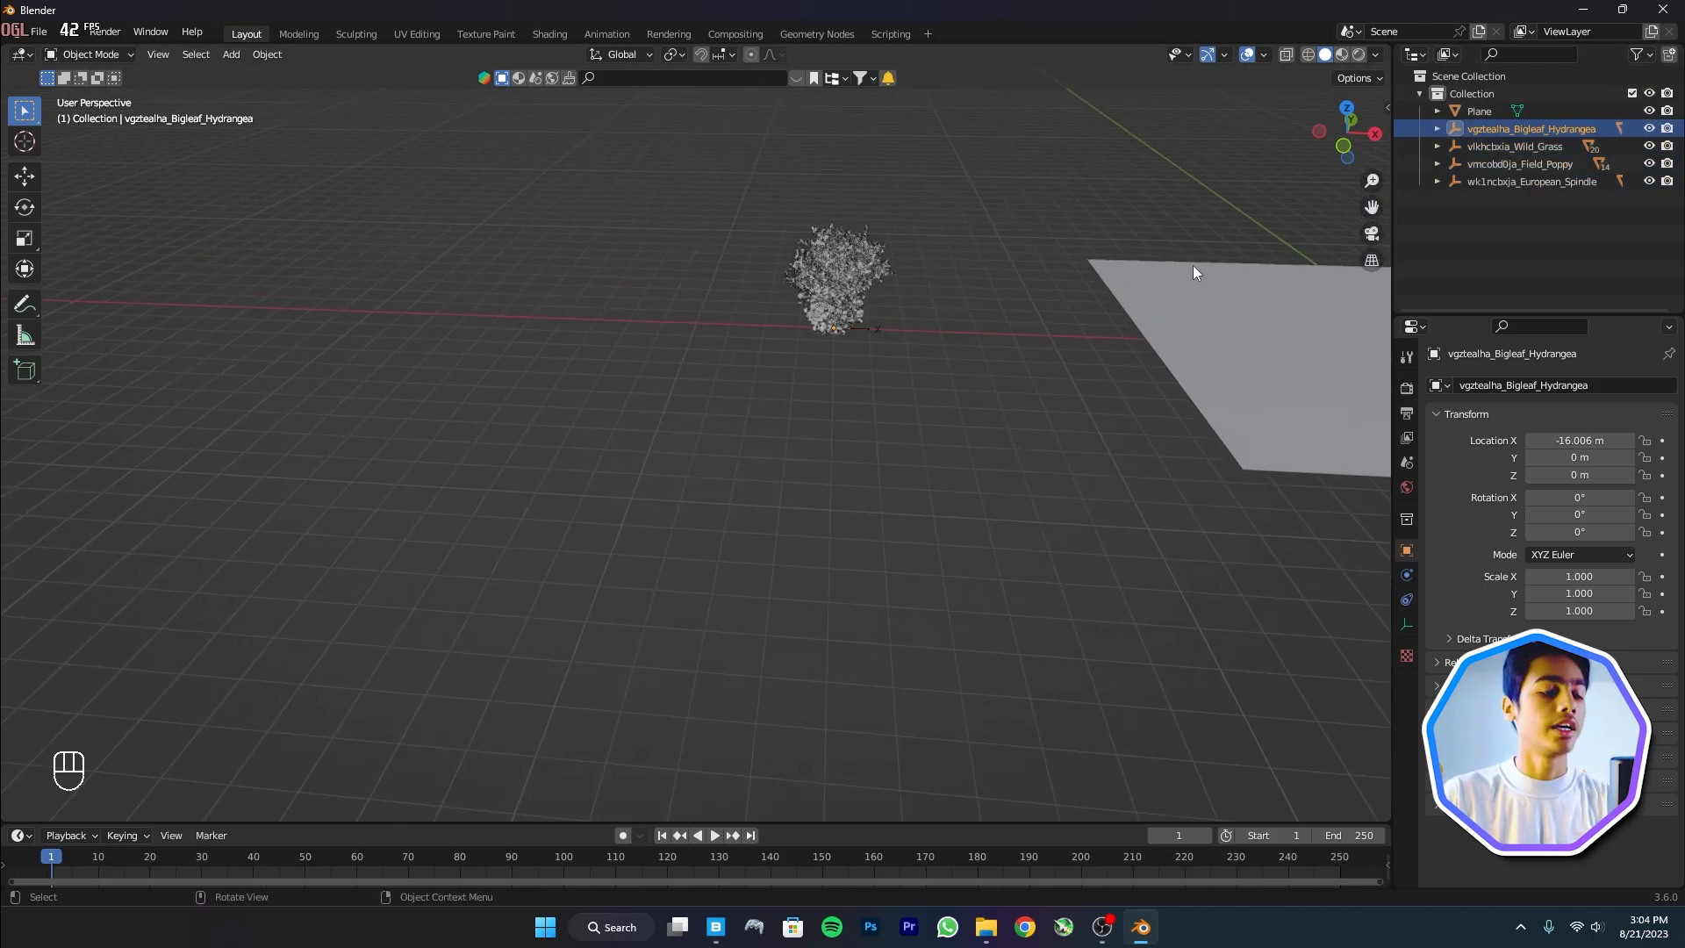
pyautogui.press('g')
pyautogui.press('x')
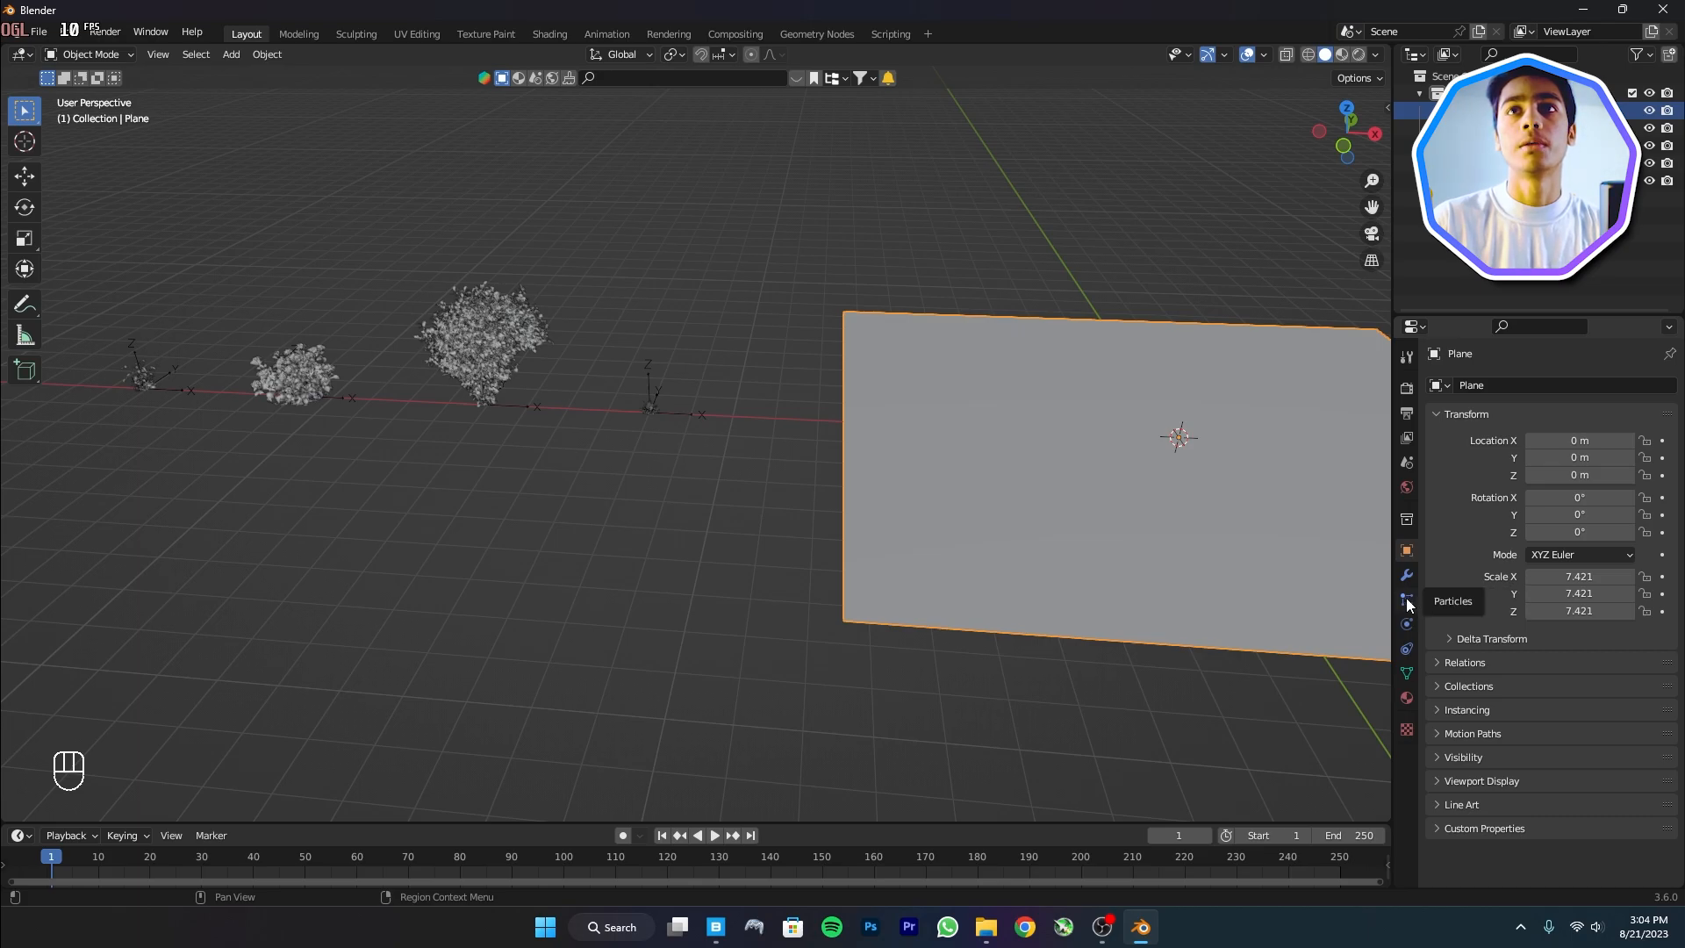
# Add a Hair particle system to the plane with Advanced settings enabled
pyautogui.click(1408, 600)
pyautogui.click(1669, 388)
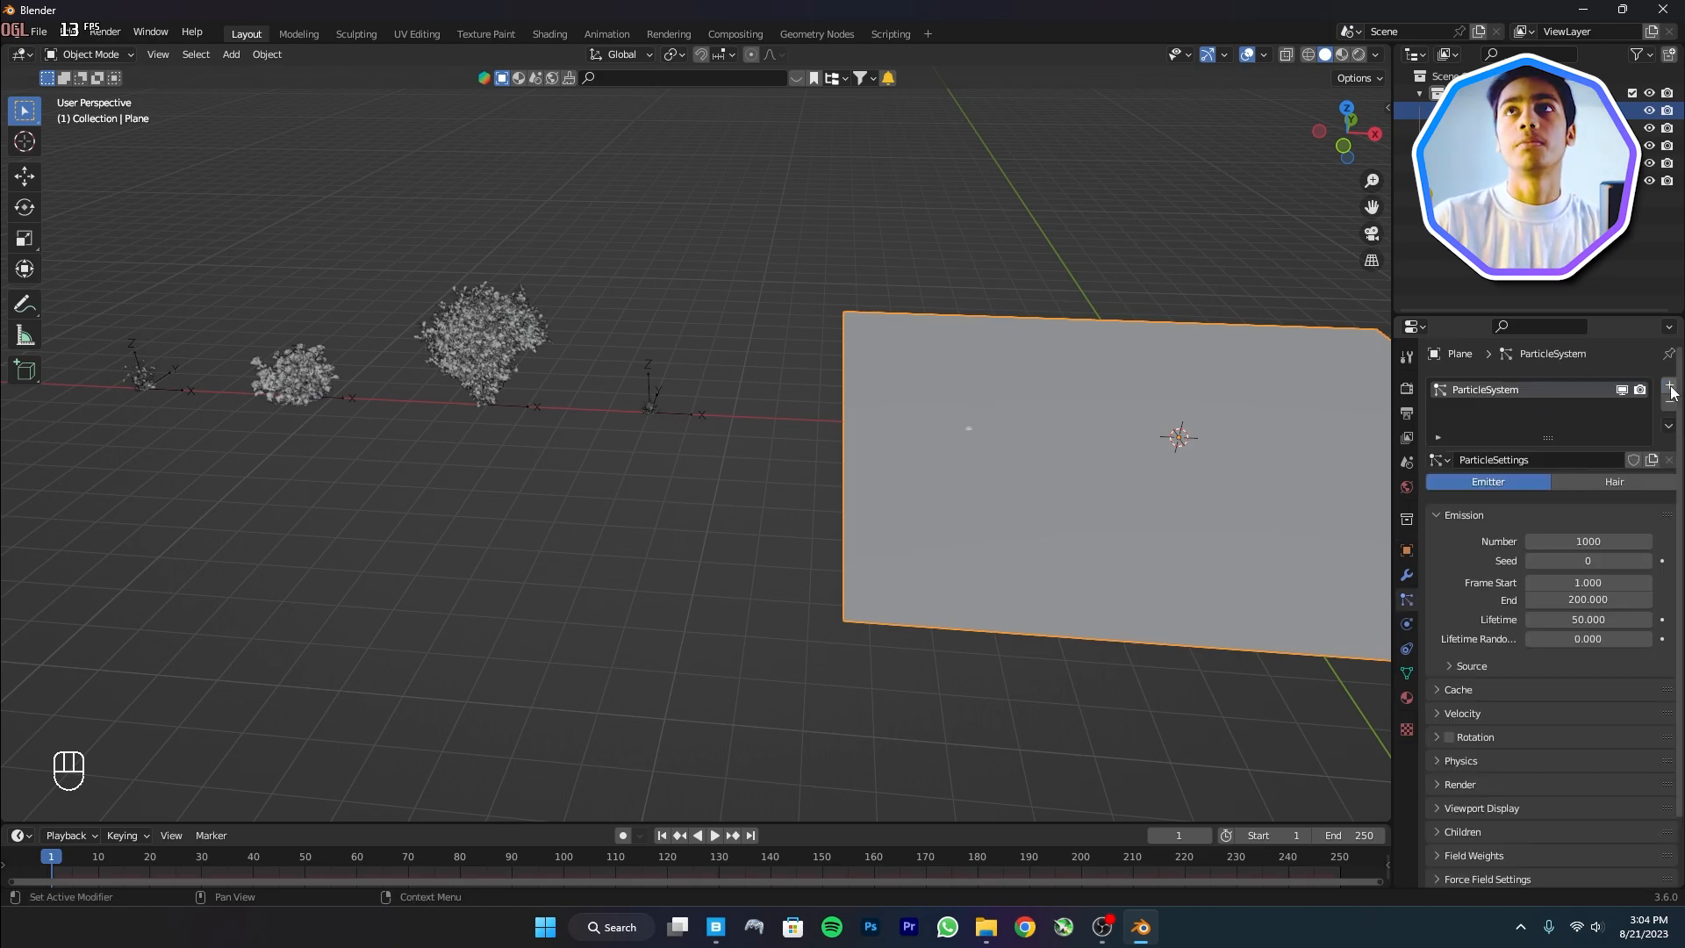
pyautogui.click(1632, 482)
pyautogui.click(1560, 504)
# Select all Wild_Grass variant meshes in the outliner
pyautogui.keyDown('shift'); pyautogui.moveTo(1091, 439); pyautogui.dragTo(1239, 375, button='middle'); pyautogui.keyUp('shift')
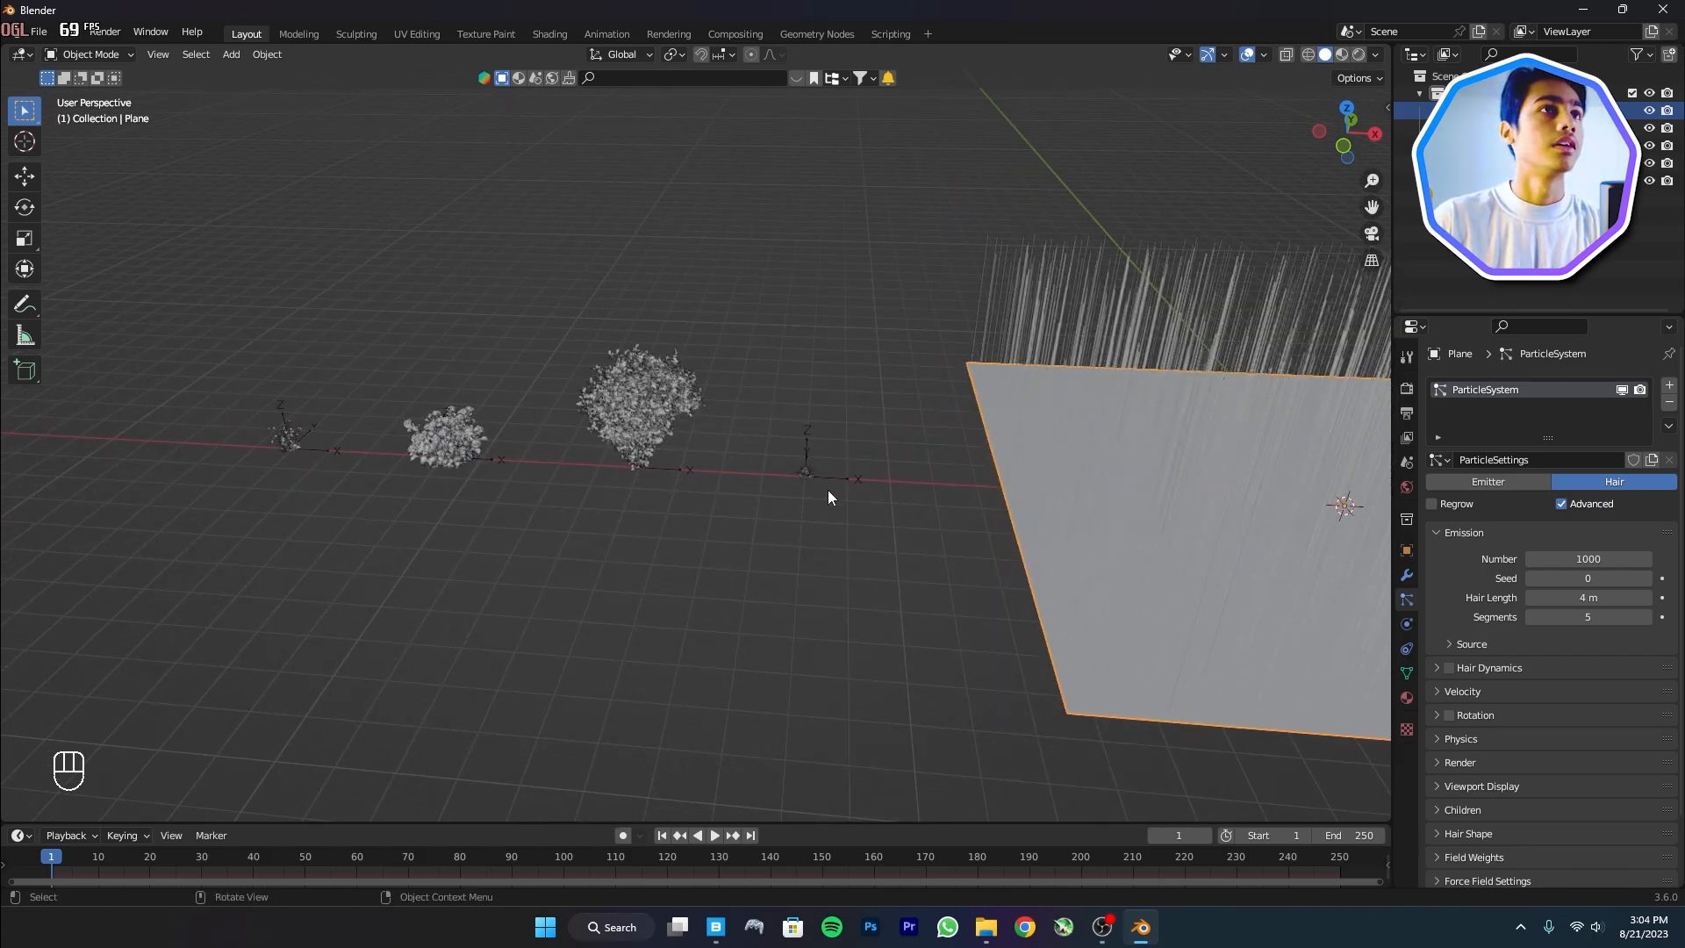
pyautogui.scroll(3, 828, 482)
pyautogui.keyDown('shift'); pyautogui.moveTo(778, 336); pyautogui.dragTo(650, 509, button='middle'); pyautogui.keyUp('shift')
pyautogui.scroll(4, 981, 534)
pyautogui.scroll(-5, 981, 534)
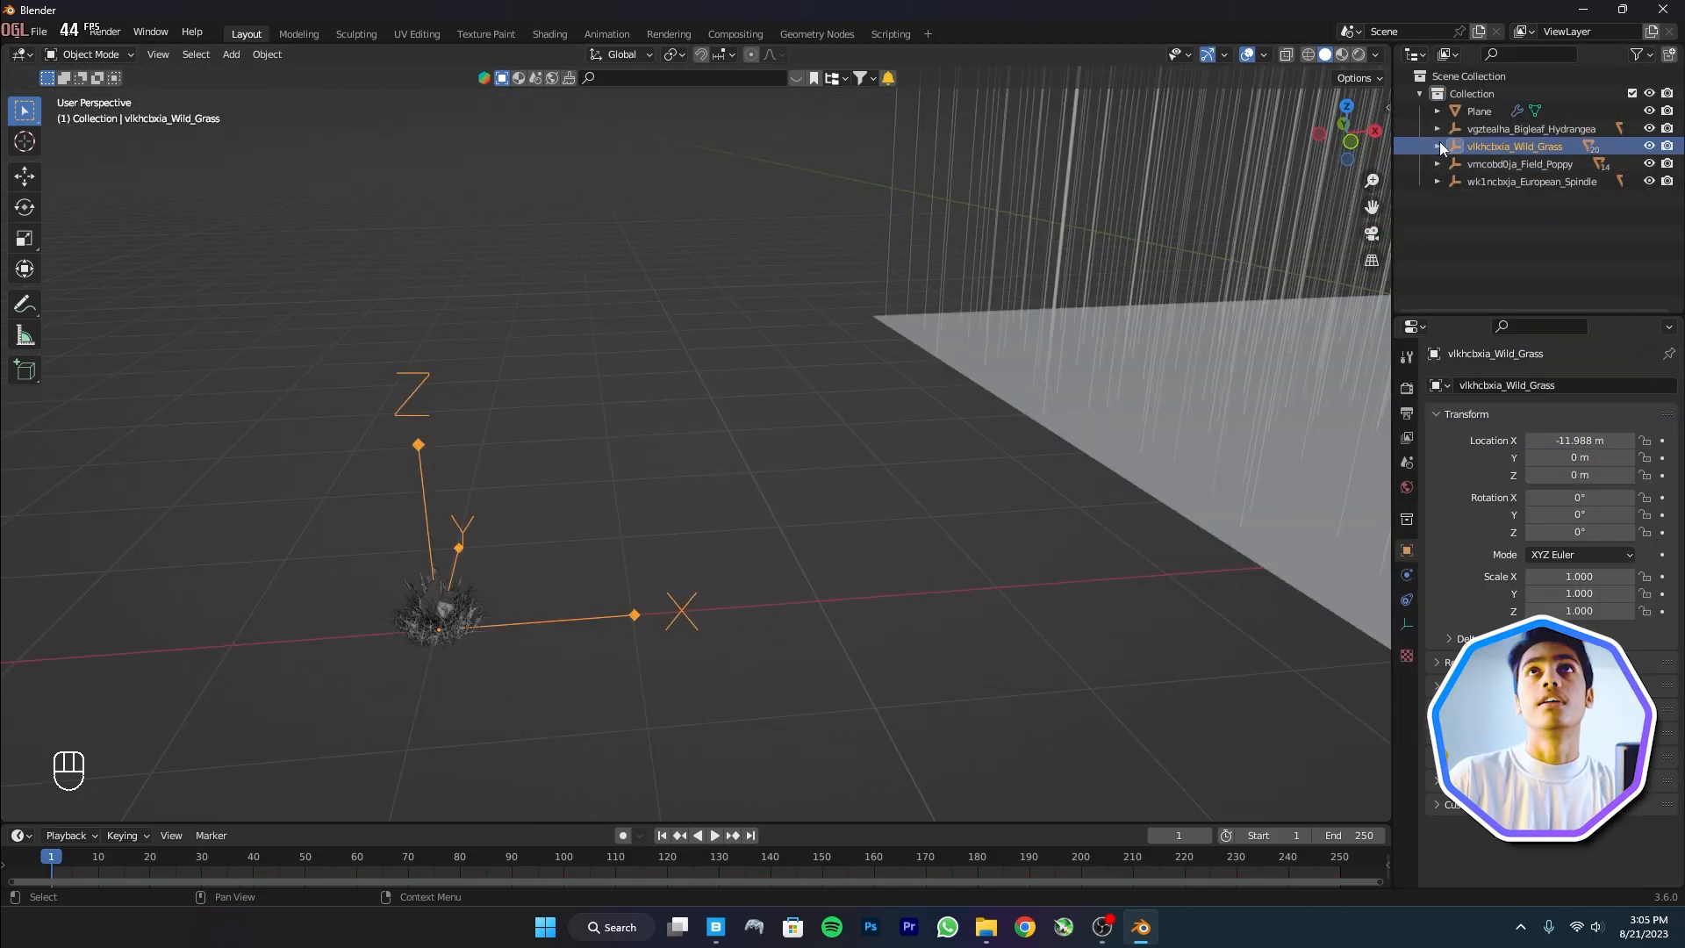
pyautogui.click(1437, 146)
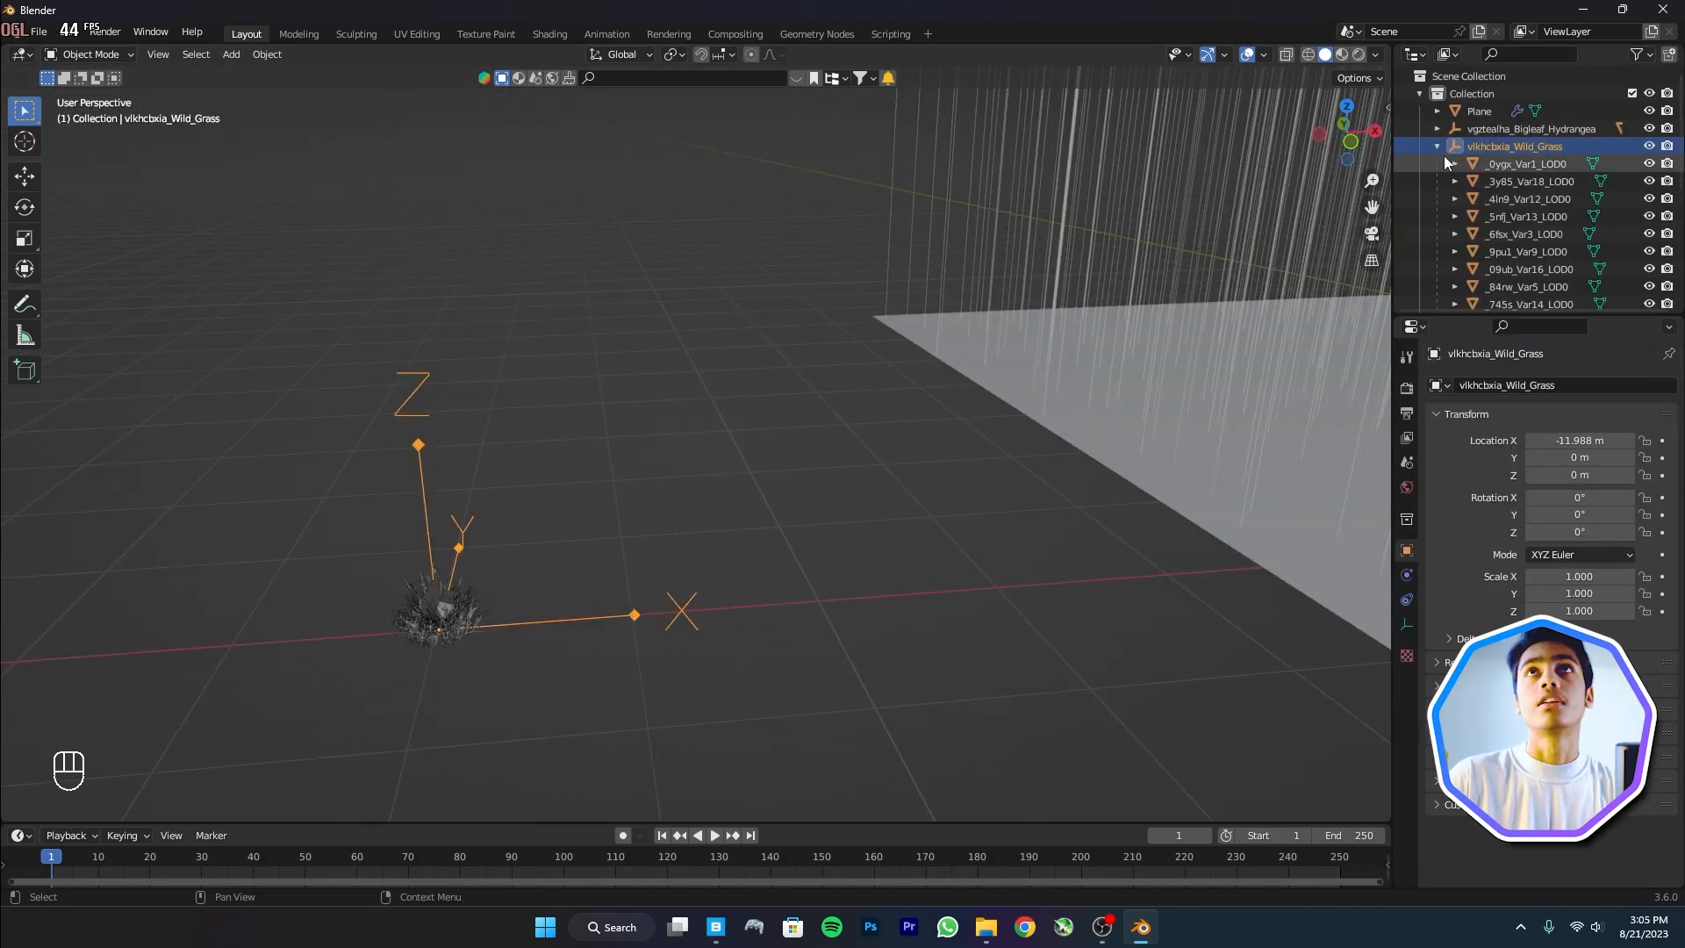
pyautogui.click(1511, 164)
pyautogui.scroll(-5, 1514, 254)
pyautogui.keyDown('shift'); pyautogui.click(1512, 263); pyautogui.keyUp('shift')
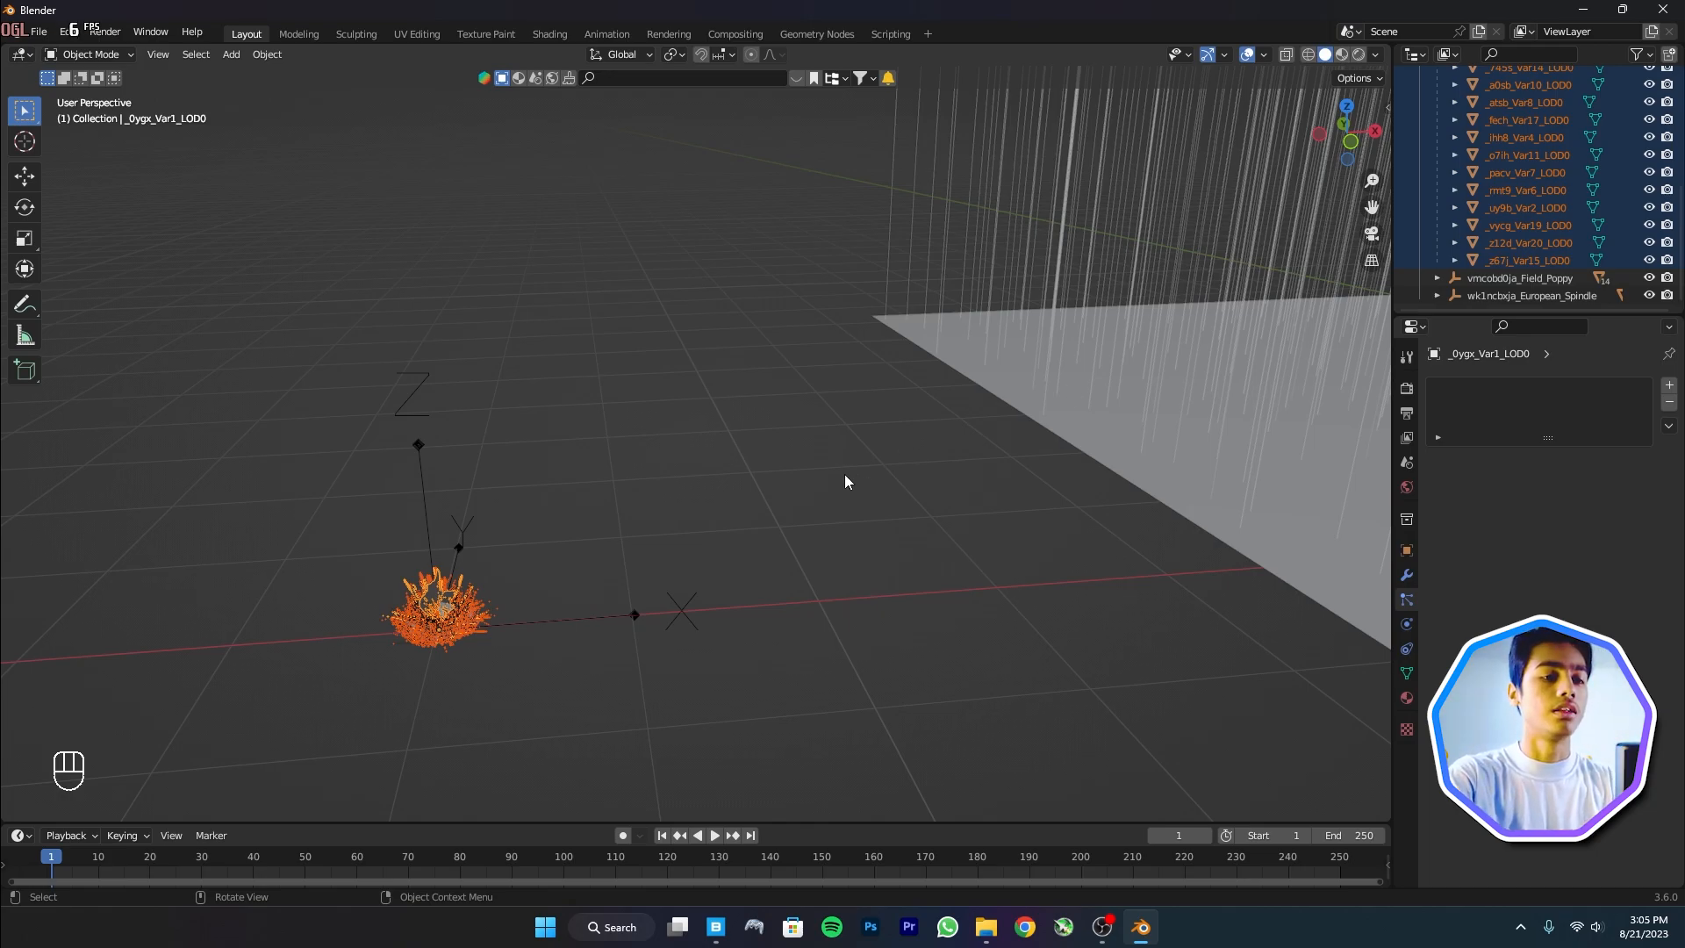
# Move the grass variants into a new collection named 'Grass'
pyautogui.press('m')
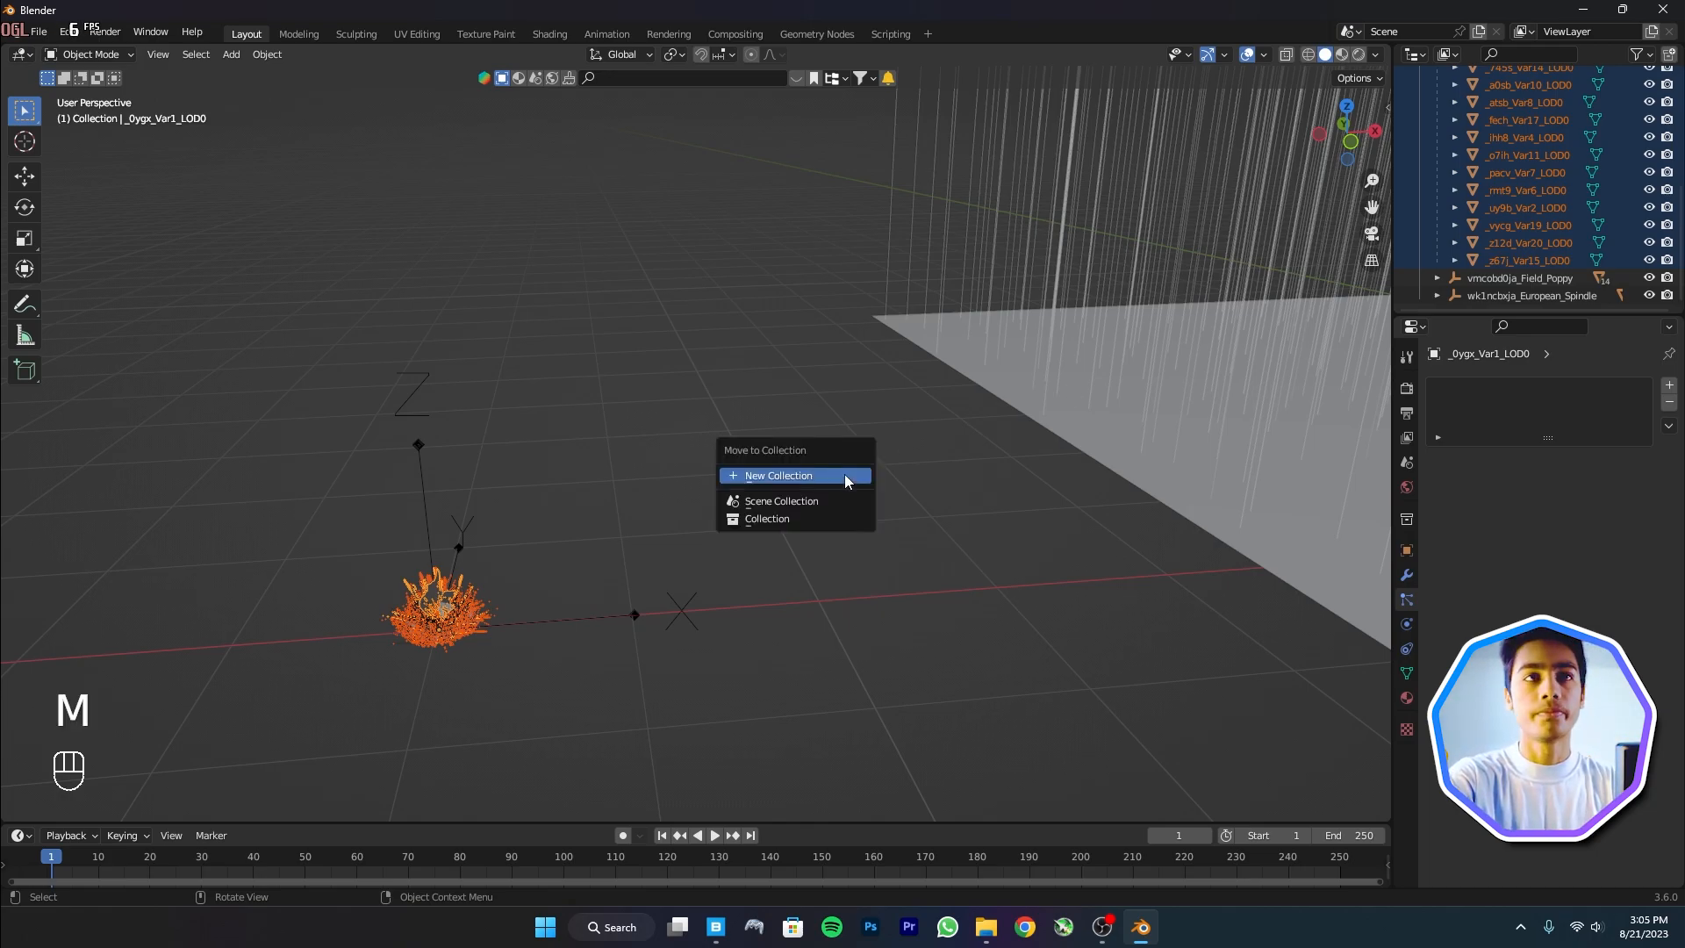
pyautogui.click(844, 477)
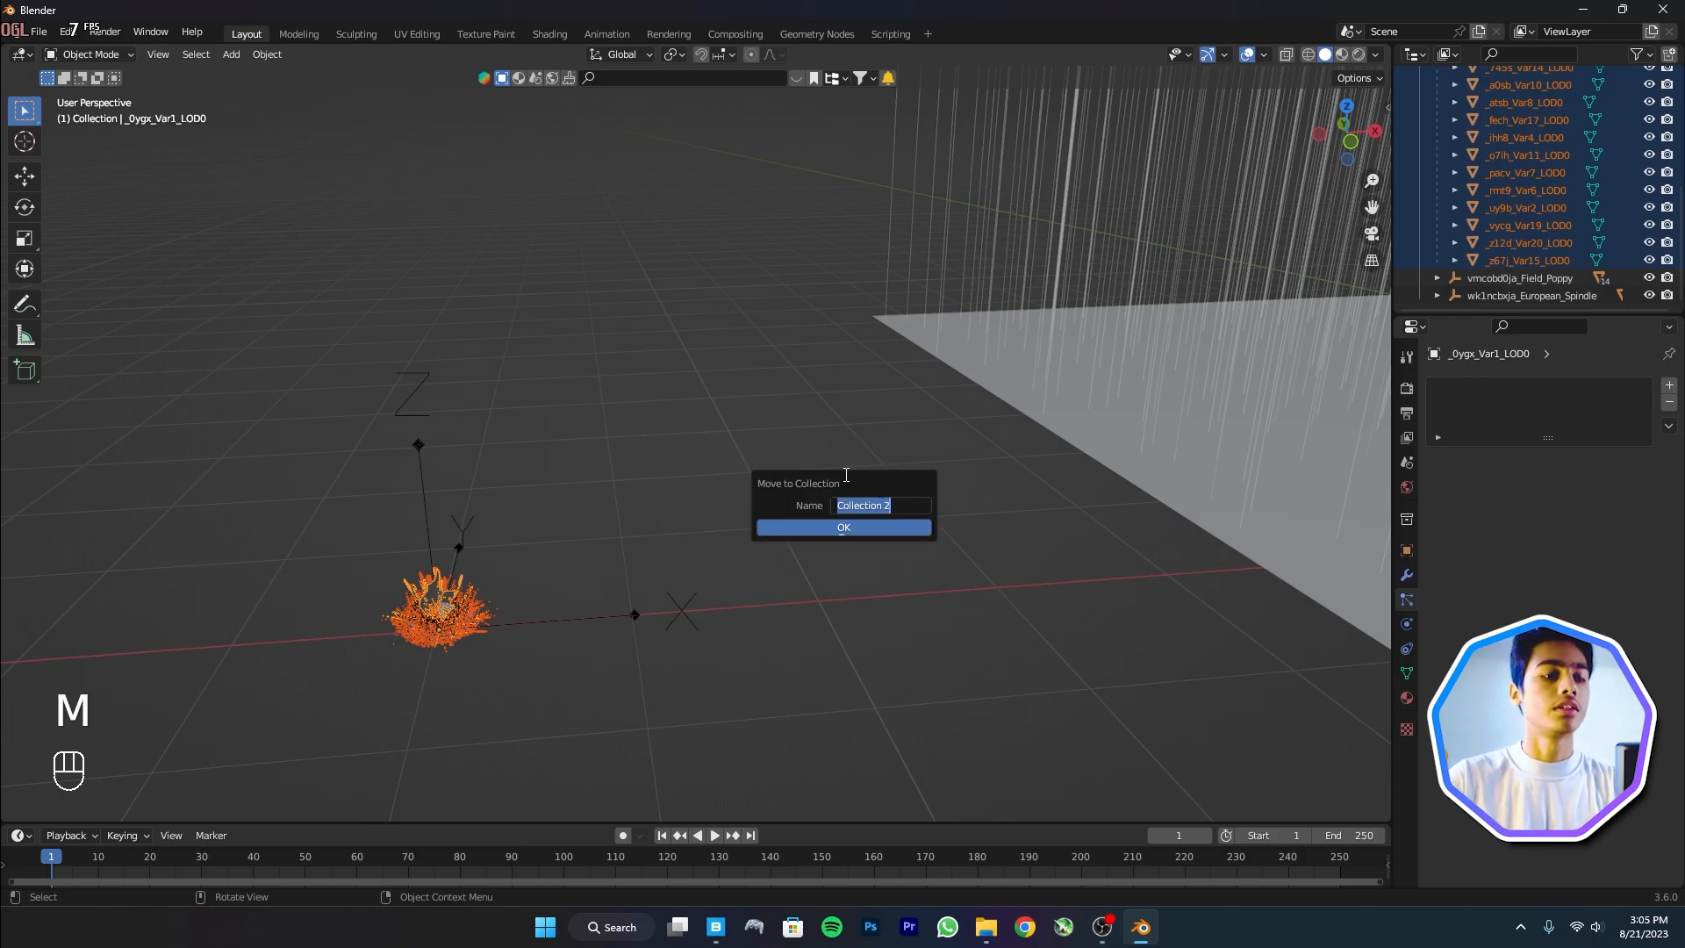
pyautogui.write('Grass')
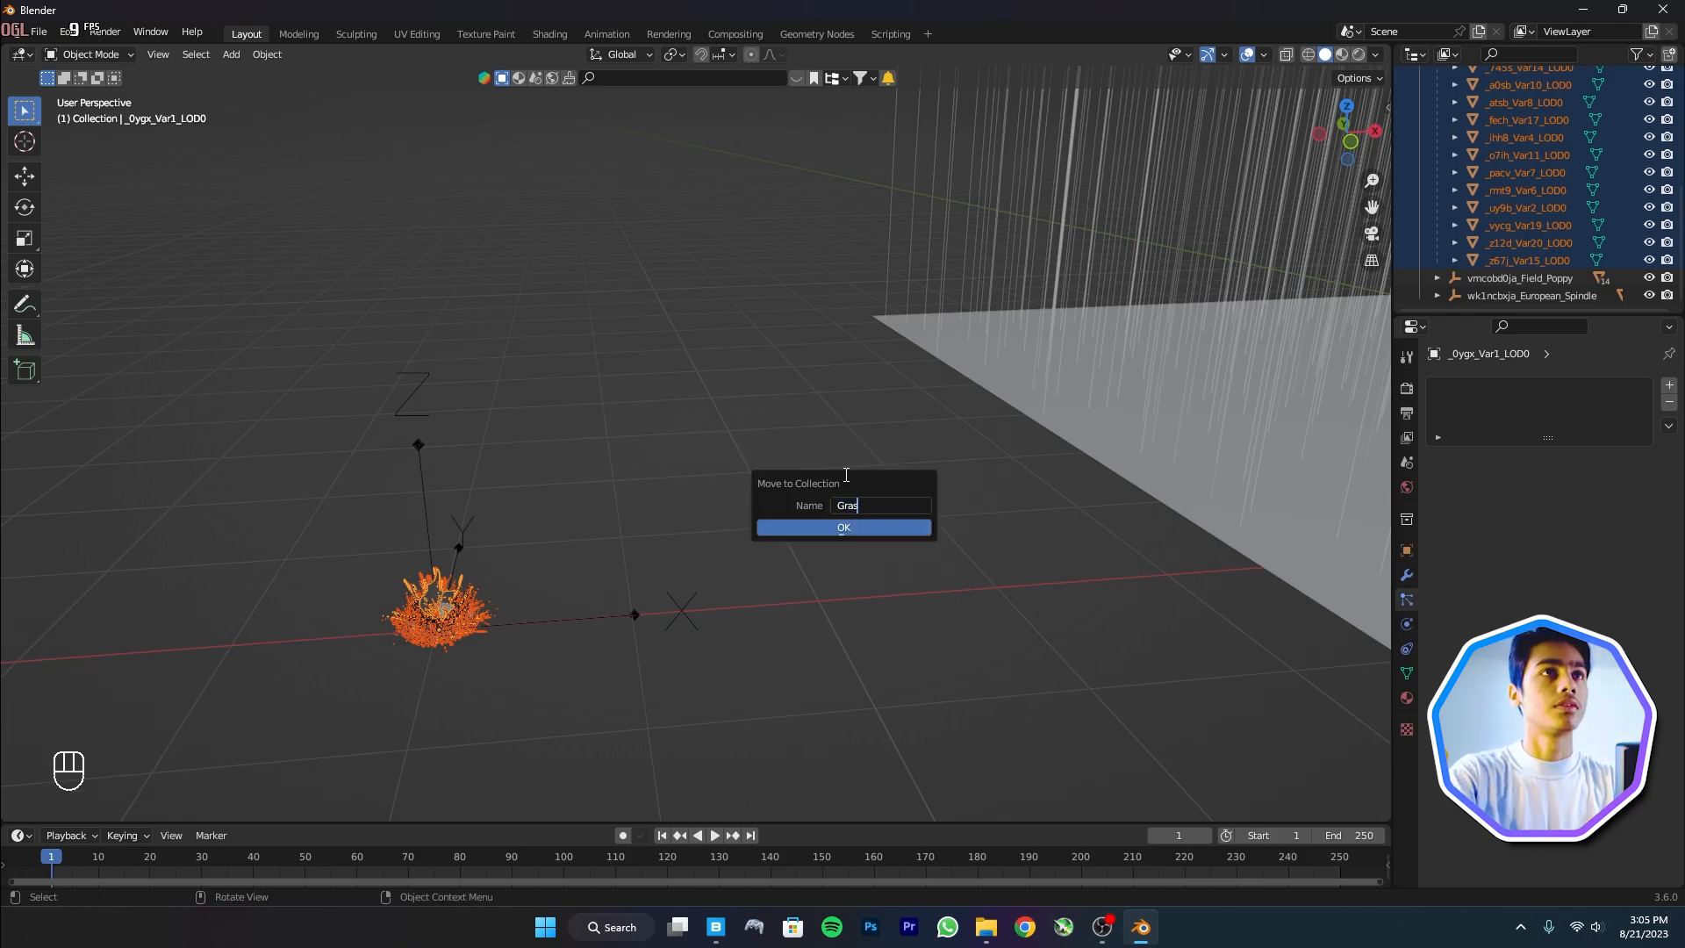
pyautogui.press('Return')
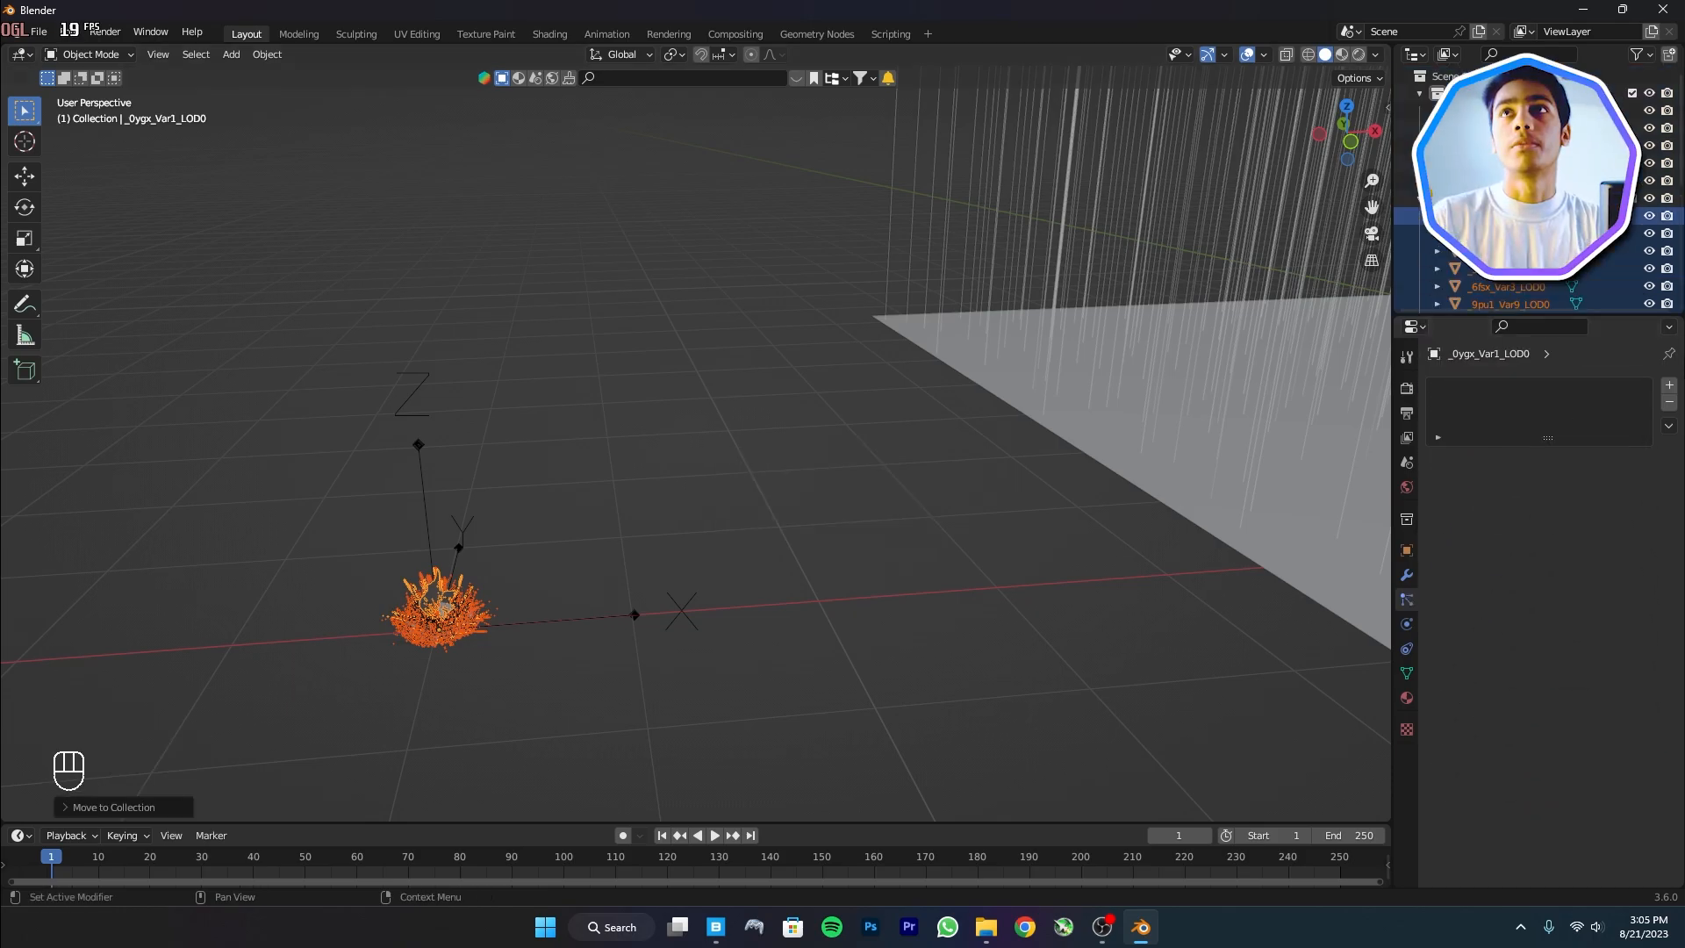
# Render the plane's hair particles as instances of the Grass collection
pyautogui.click(1279, 421)
pyautogui.scroll(-2, 1475, 671)
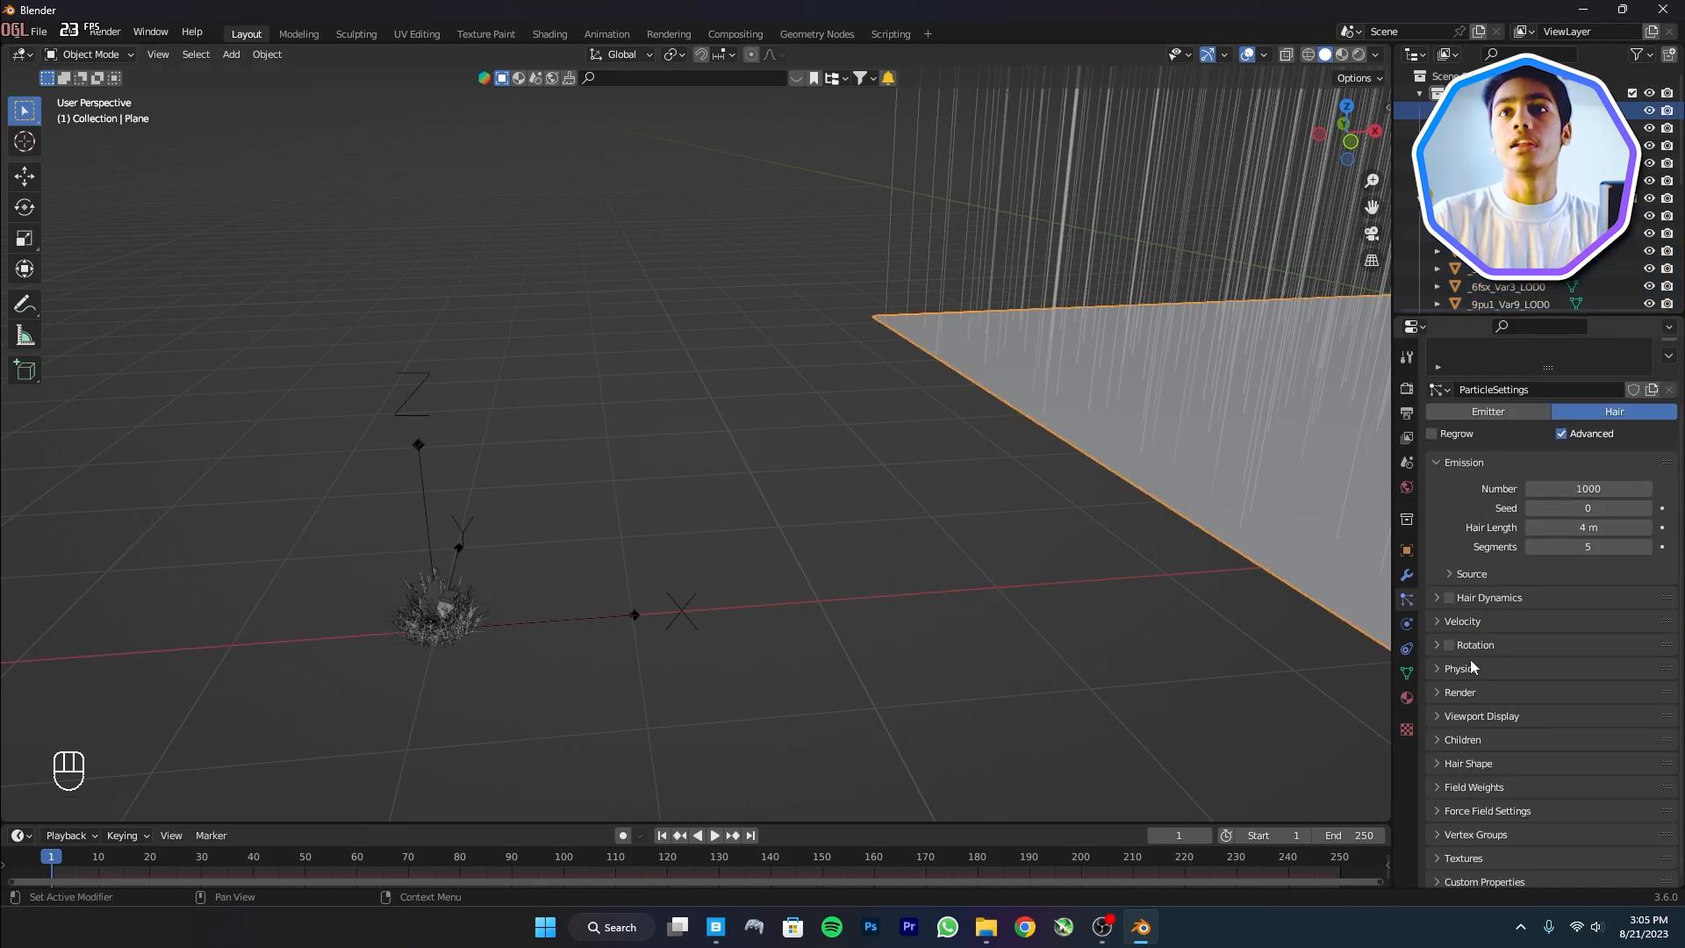
pyautogui.click(1458, 692)
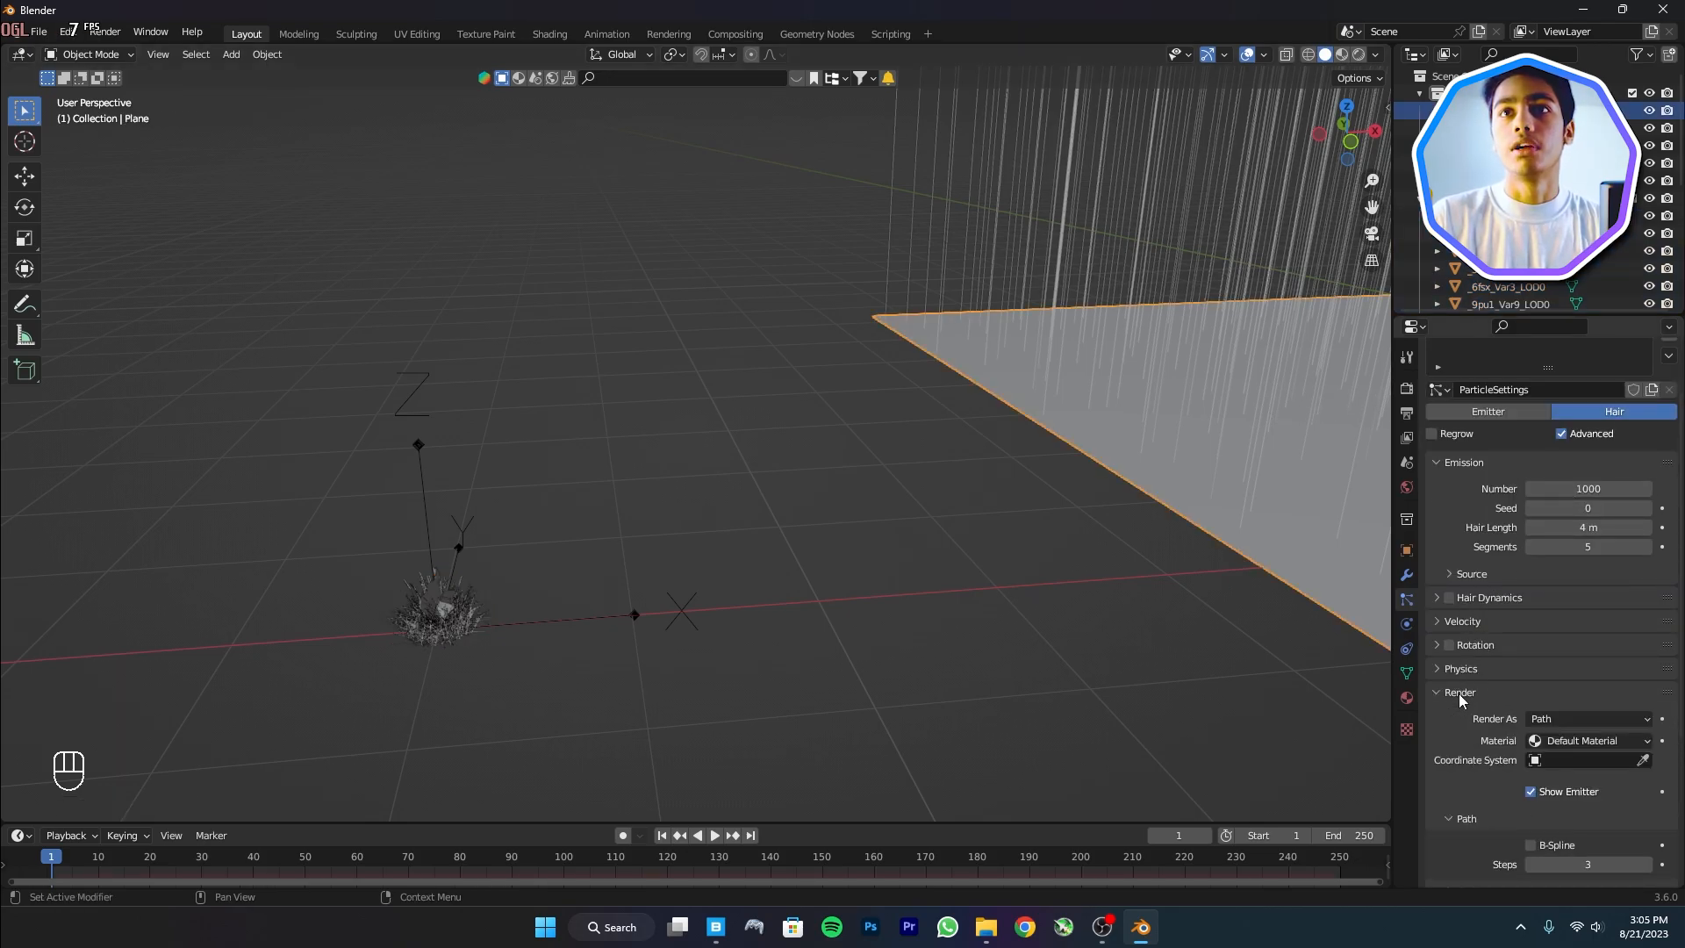
pyautogui.click(1576, 712)
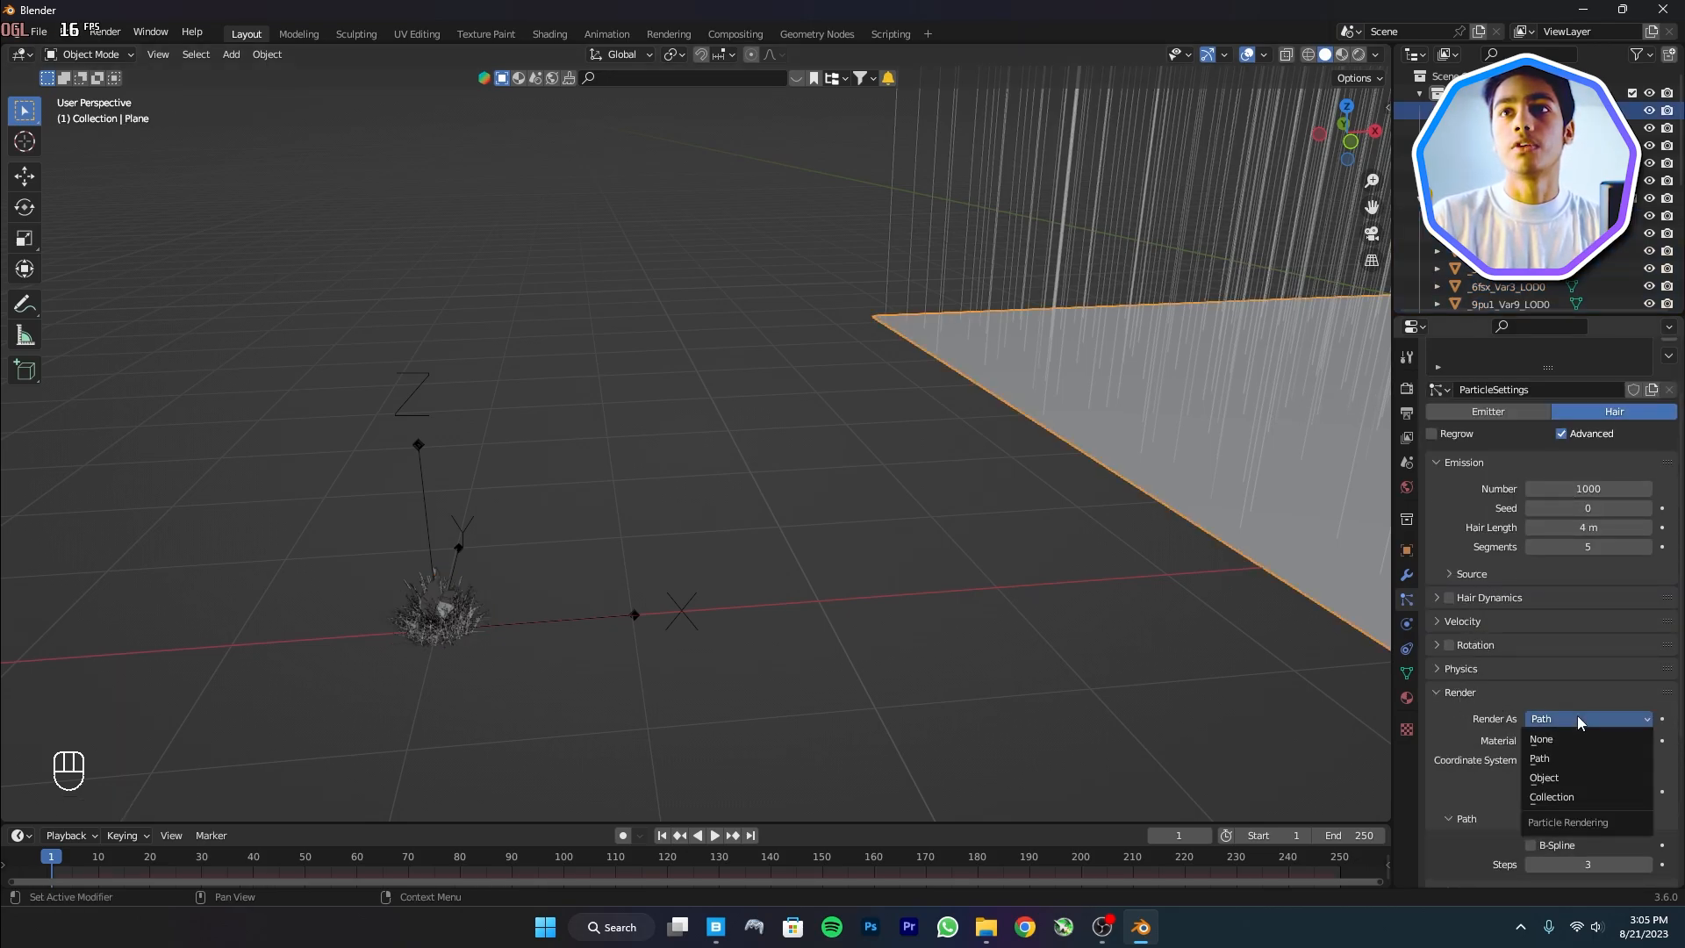
pyautogui.click(1571, 800)
pyautogui.scroll(-5, 1550, 764)
pyautogui.click(1535, 672)
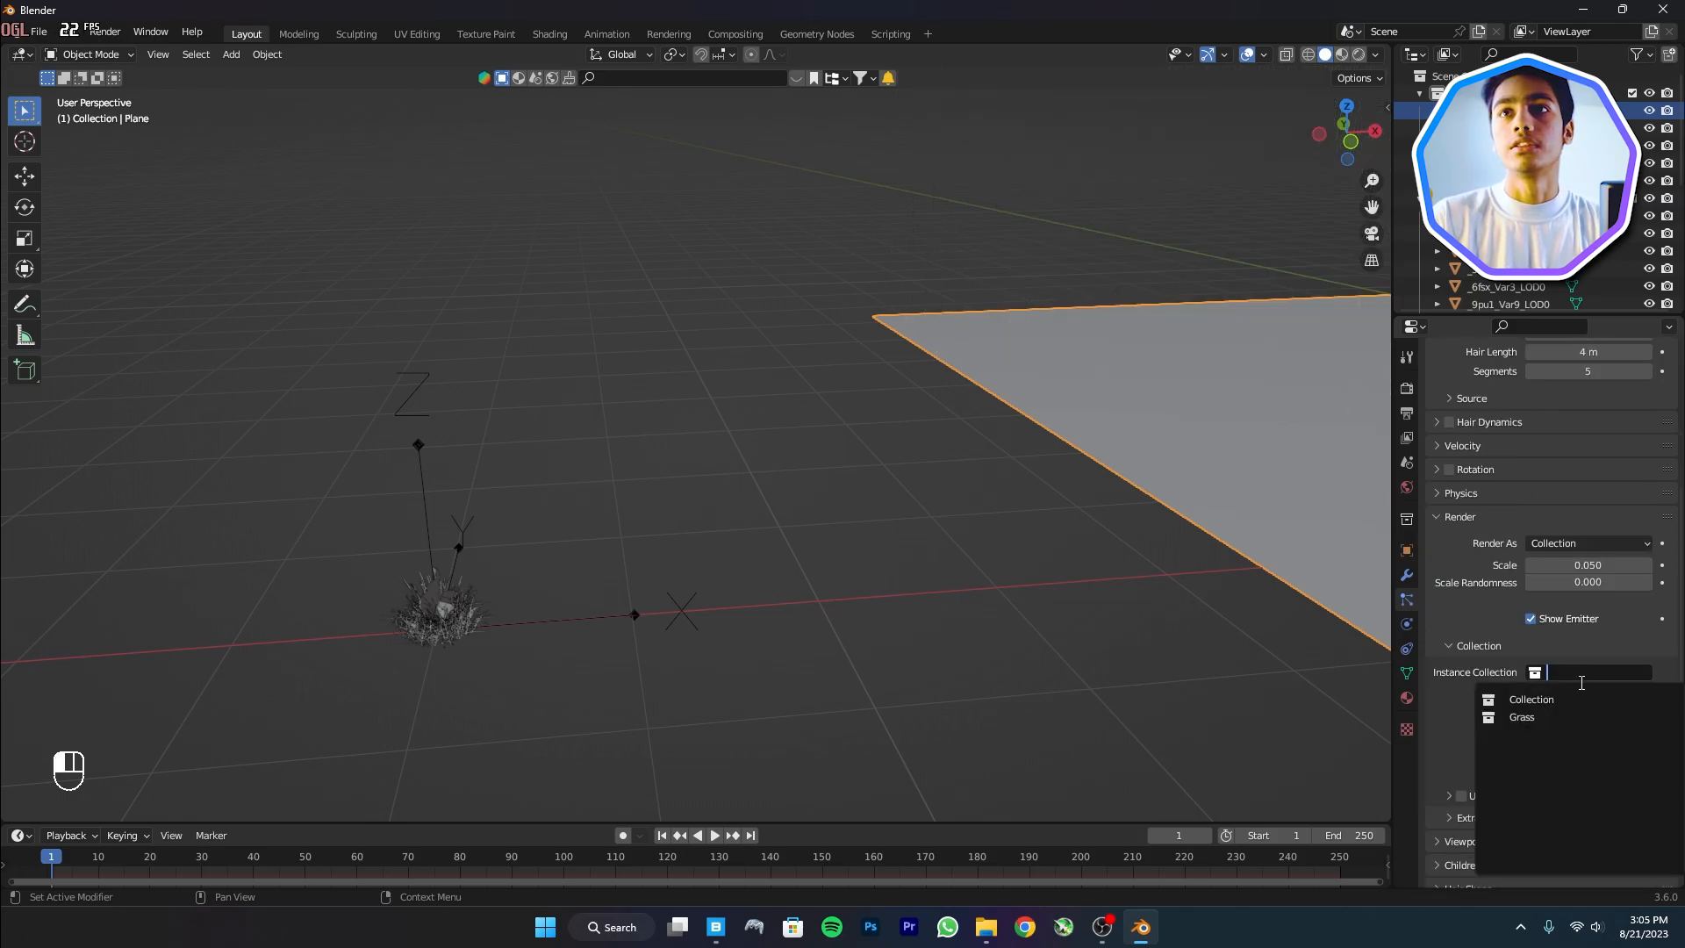
pyautogui.click(1528, 716)
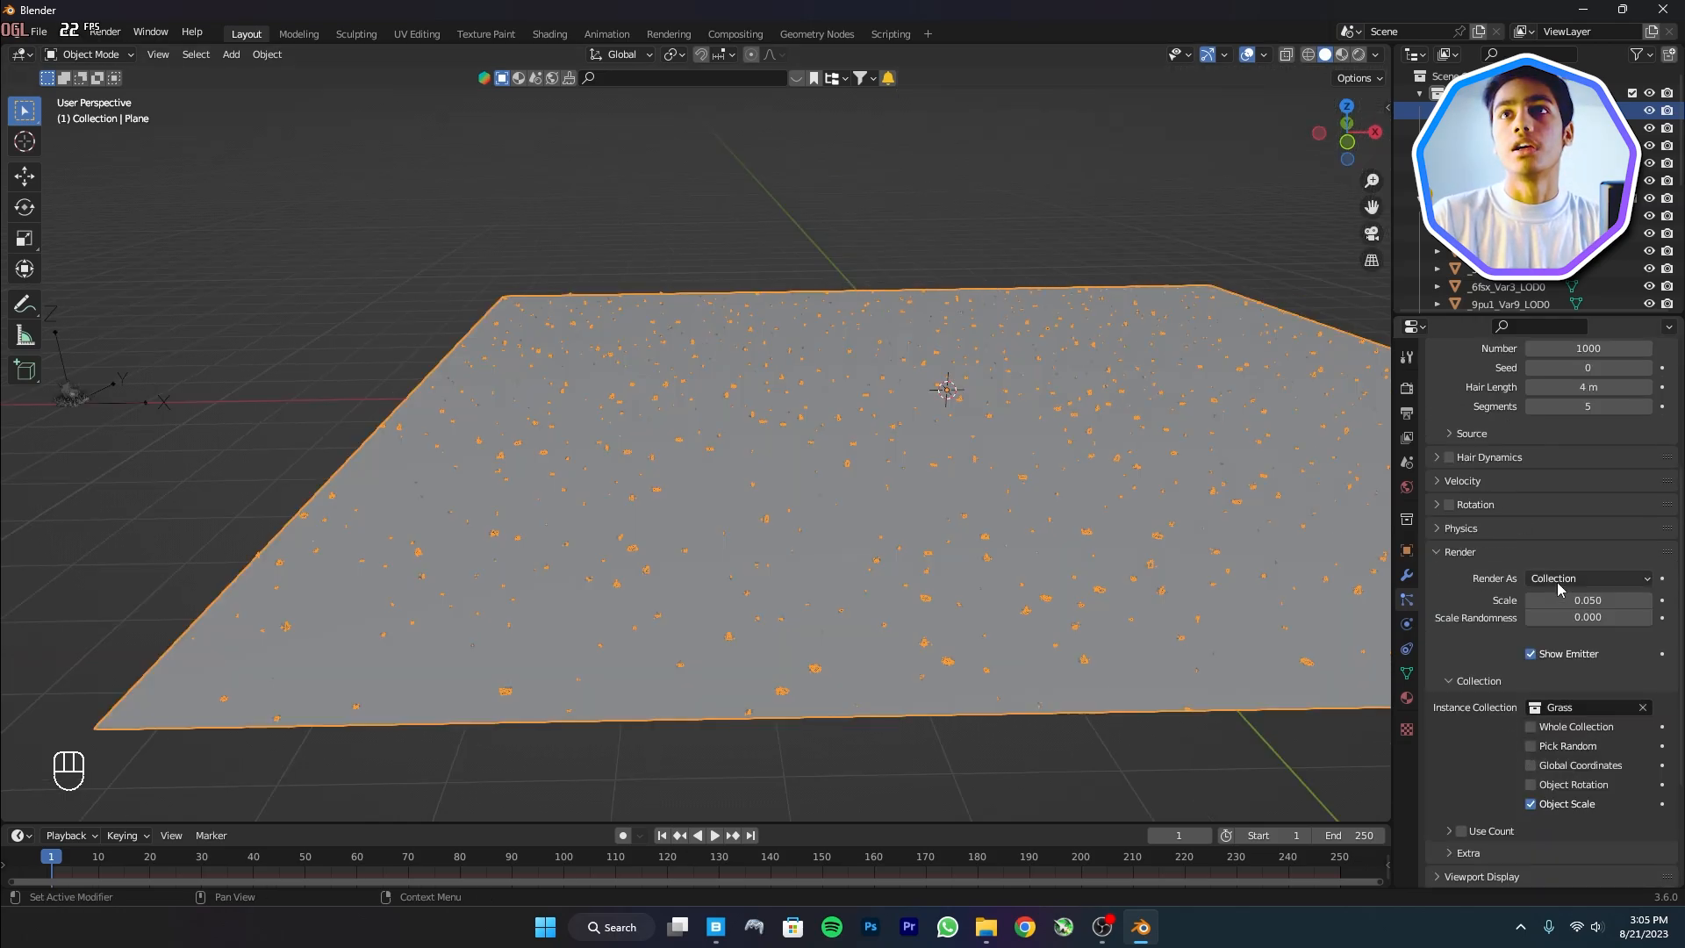
# Raise hair length to 6.91 m and particle scale to 0.186
pyautogui.scroll(2, 1594, 414)
pyautogui.moveTo(1588, 422)
pyautogui.mouseDown()
pyautogui.moveTo(1636, 422)
pyautogui.moveTo(1588, 422)
pyautogui.mouseUp()
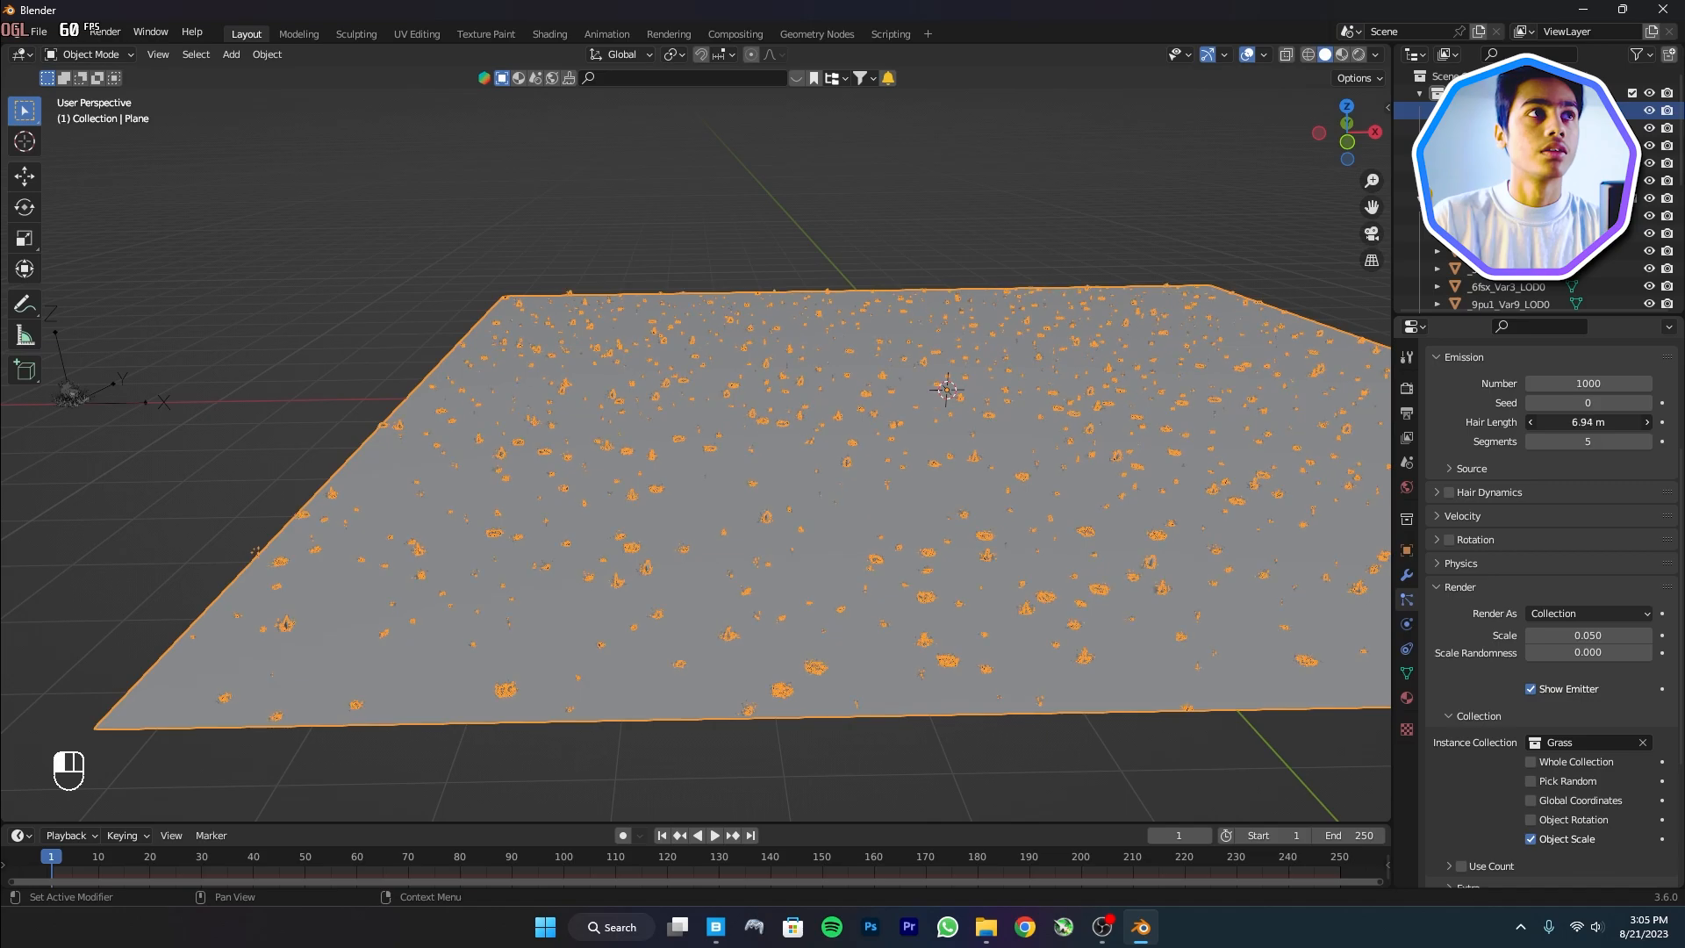
pyautogui.scroll(-7, 1555, 614)
pyautogui.scroll(4, 1544, 688)
pyautogui.keyDown('shift'); pyautogui.moveTo(1580, 538); pyautogui.dragTo(1627, 539); pyautogui.keyUp('shift')
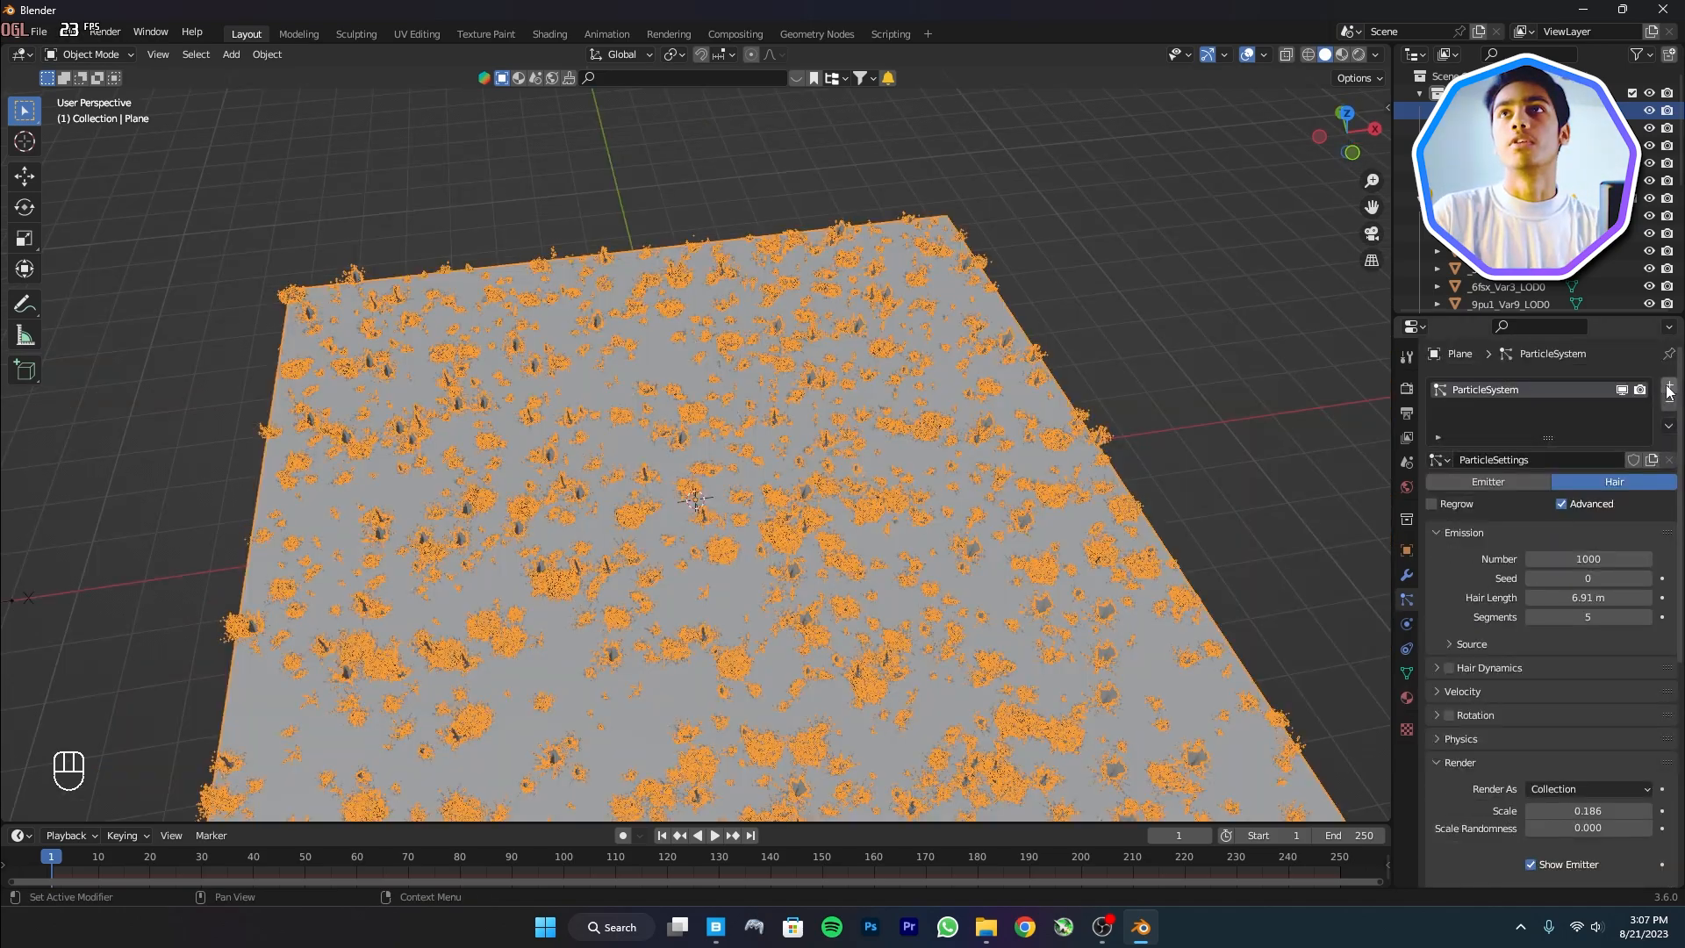
# Add a second Hair particle system to the plane
pyautogui.click(1668, 386)
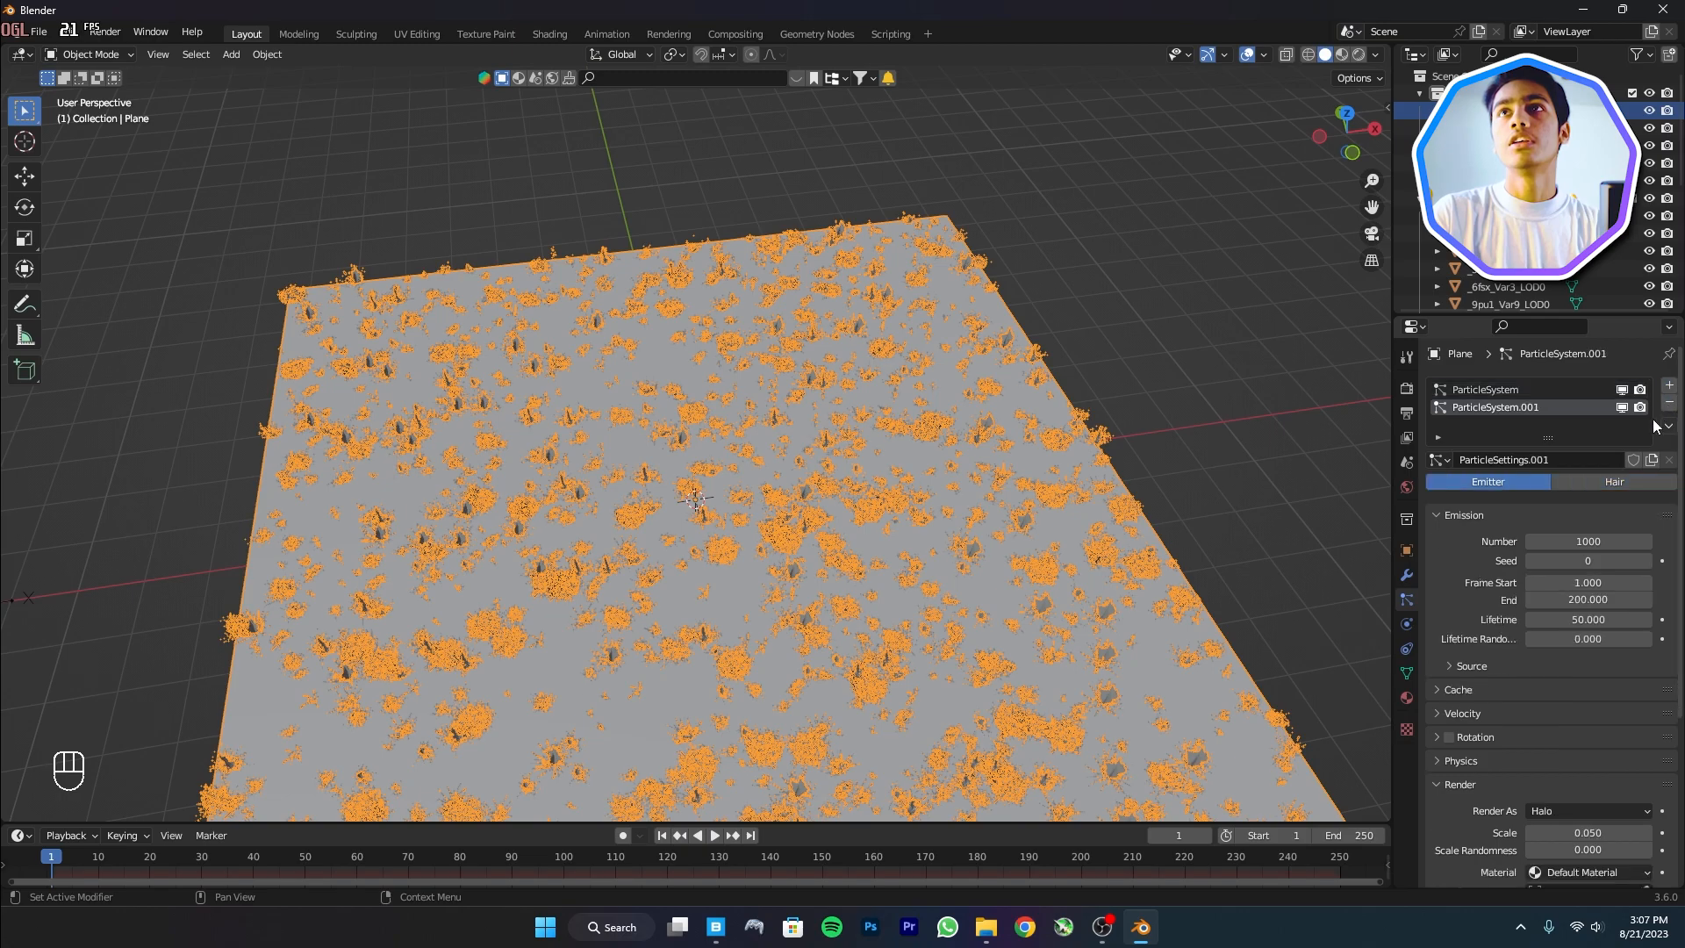
pyautogui.click(1644, 486)
pyautogui.scroll(-4, 1464, 800)
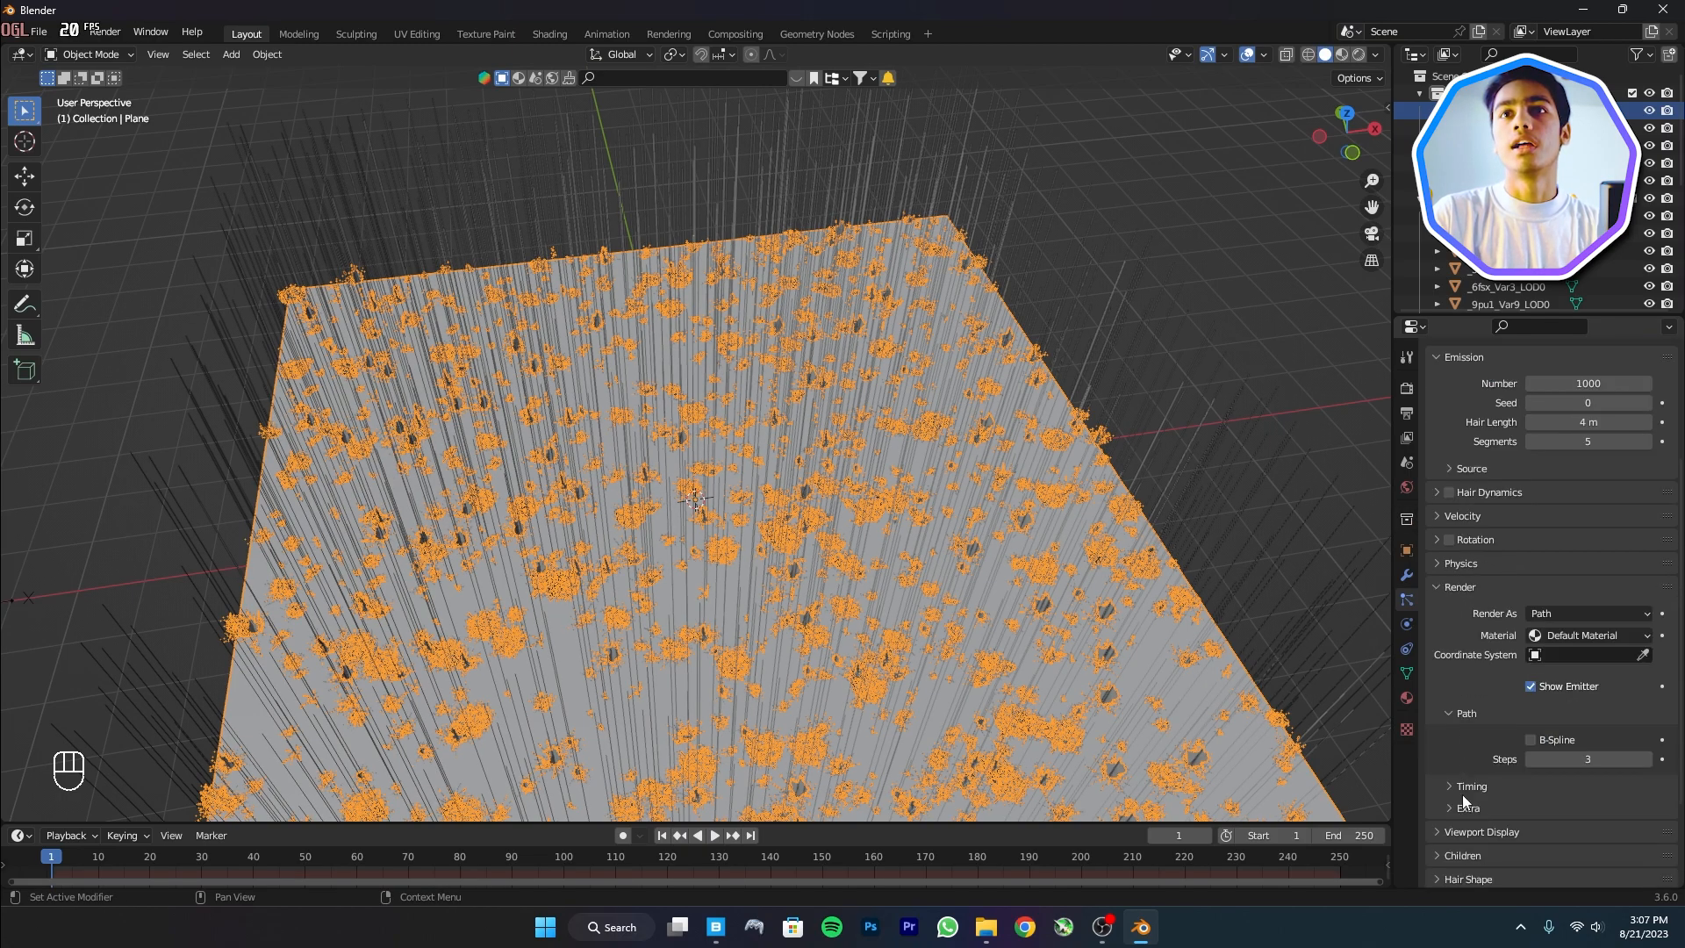
# Select all the Field_Poppy meshes in the outliner
pyautogui.keyDown('shift'); pyautogui.moveTo(755, 557); pyautogui.dragTo(1251, 571, button='middle'); pyautogui.keyUp('shift')
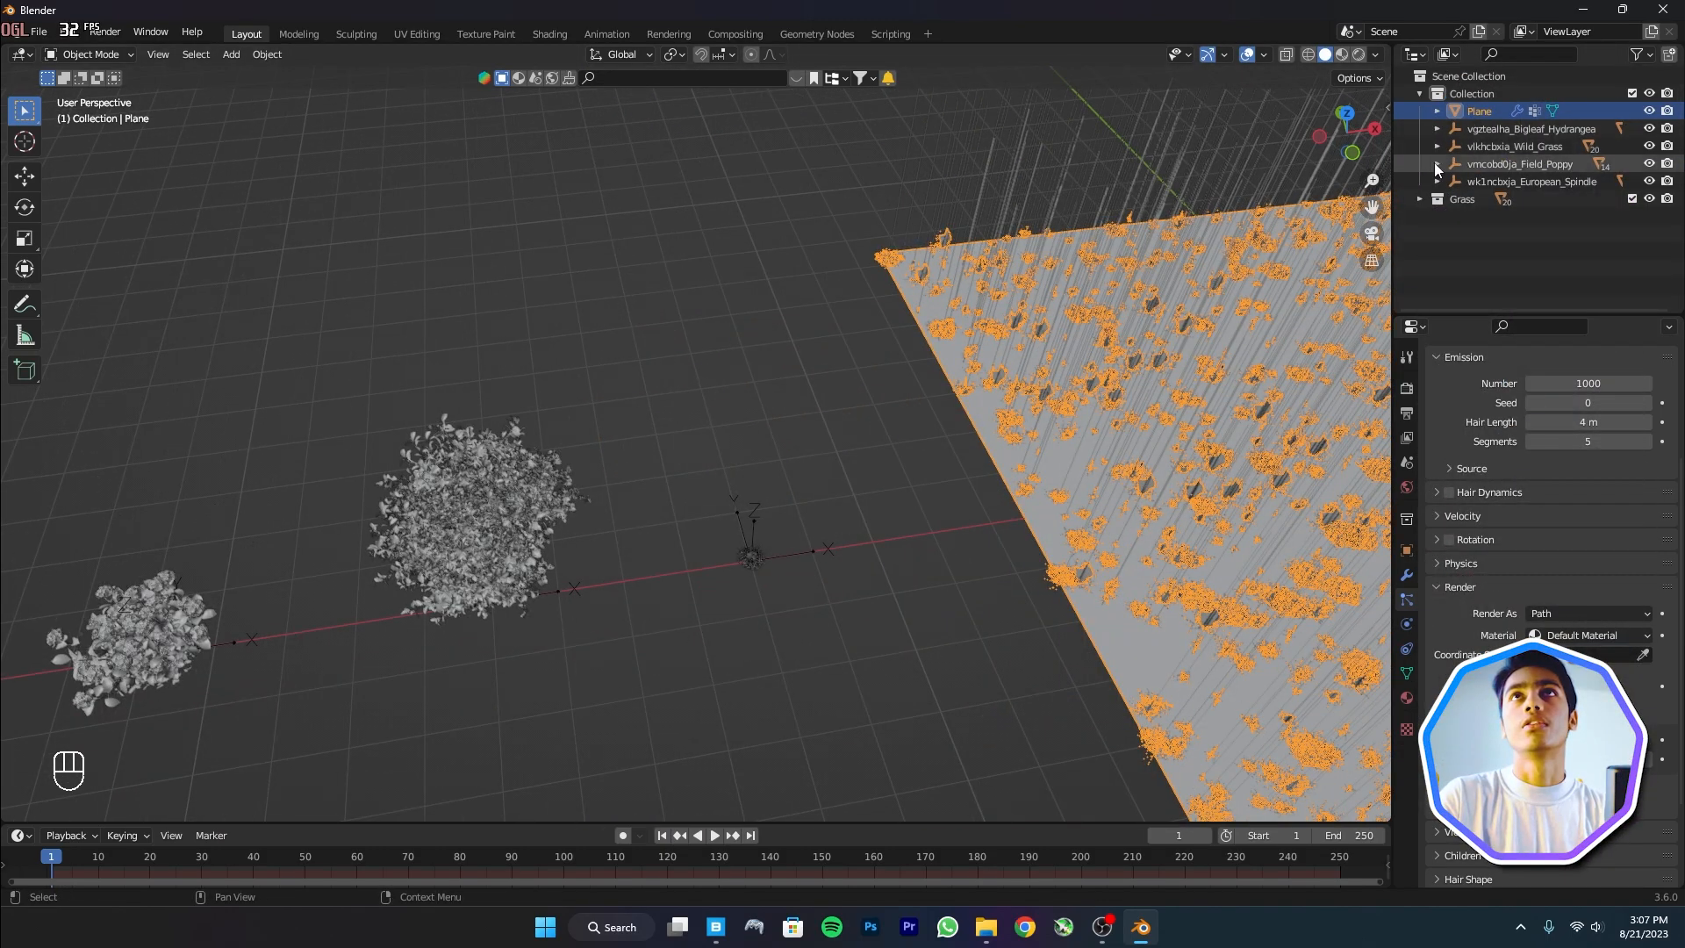
pyautogui.click(1466, 165)
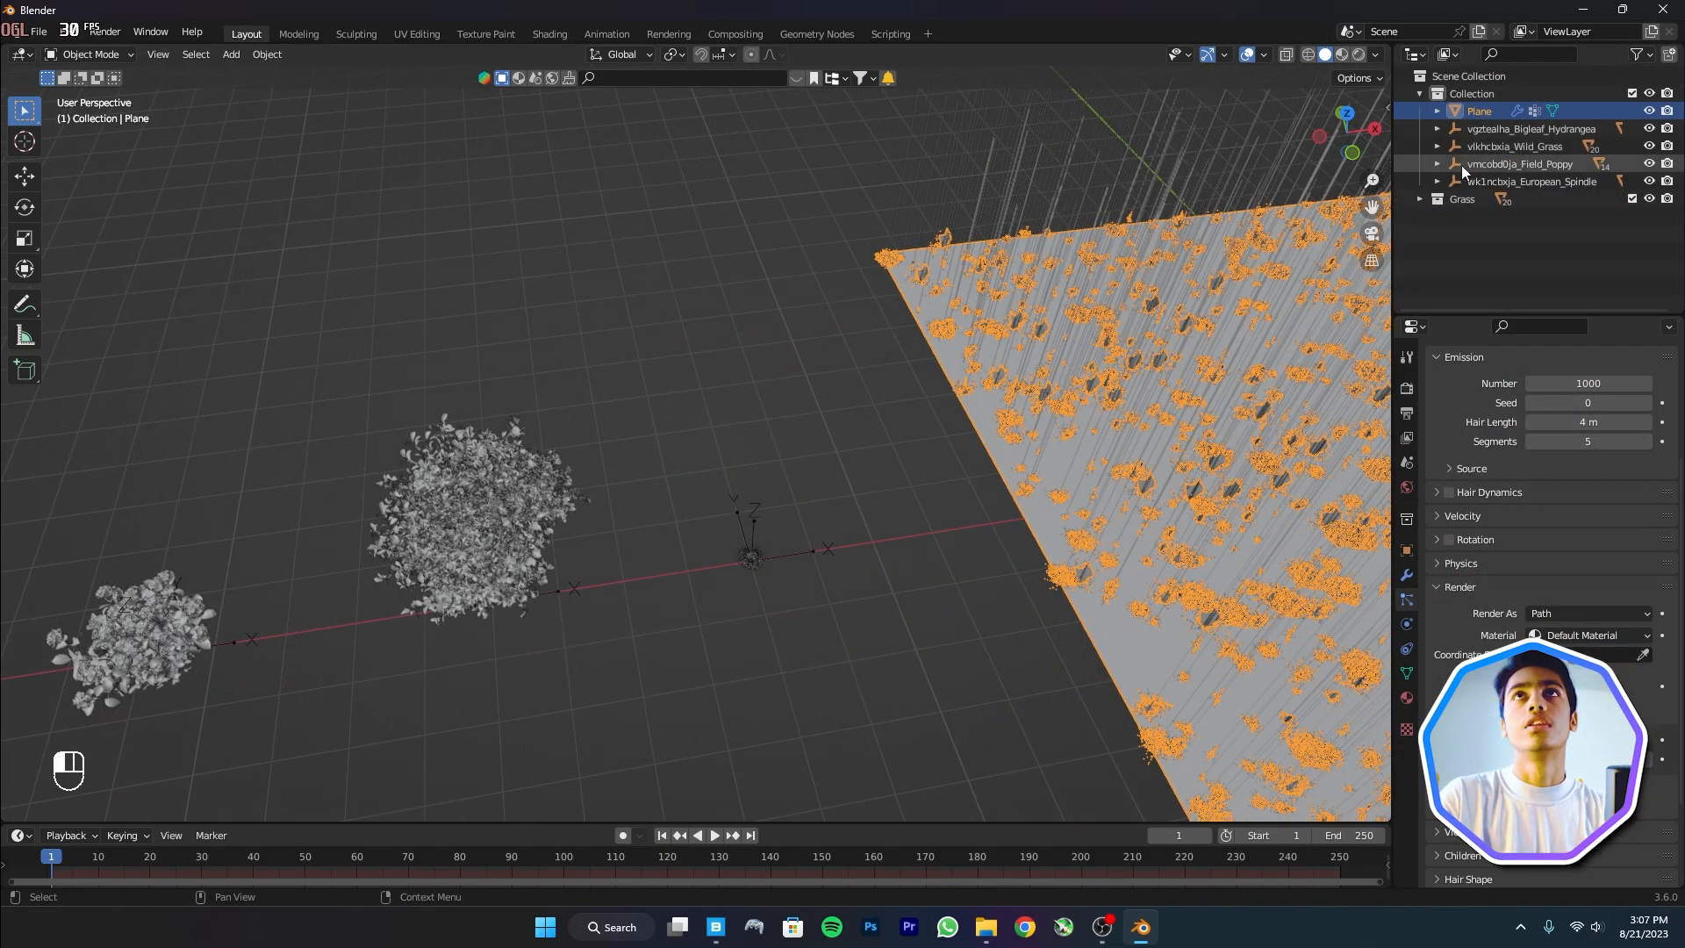
pyautogui.scroll(-5, 821, 302)
pyautogui.keyDown('shift'); pyautogui.moveTo(838, 336); pyautogui.dragTo(935, 339, button='middle'); pyautogui.keyUp('shift')
pyautogui.scroll(6, 770, 388)
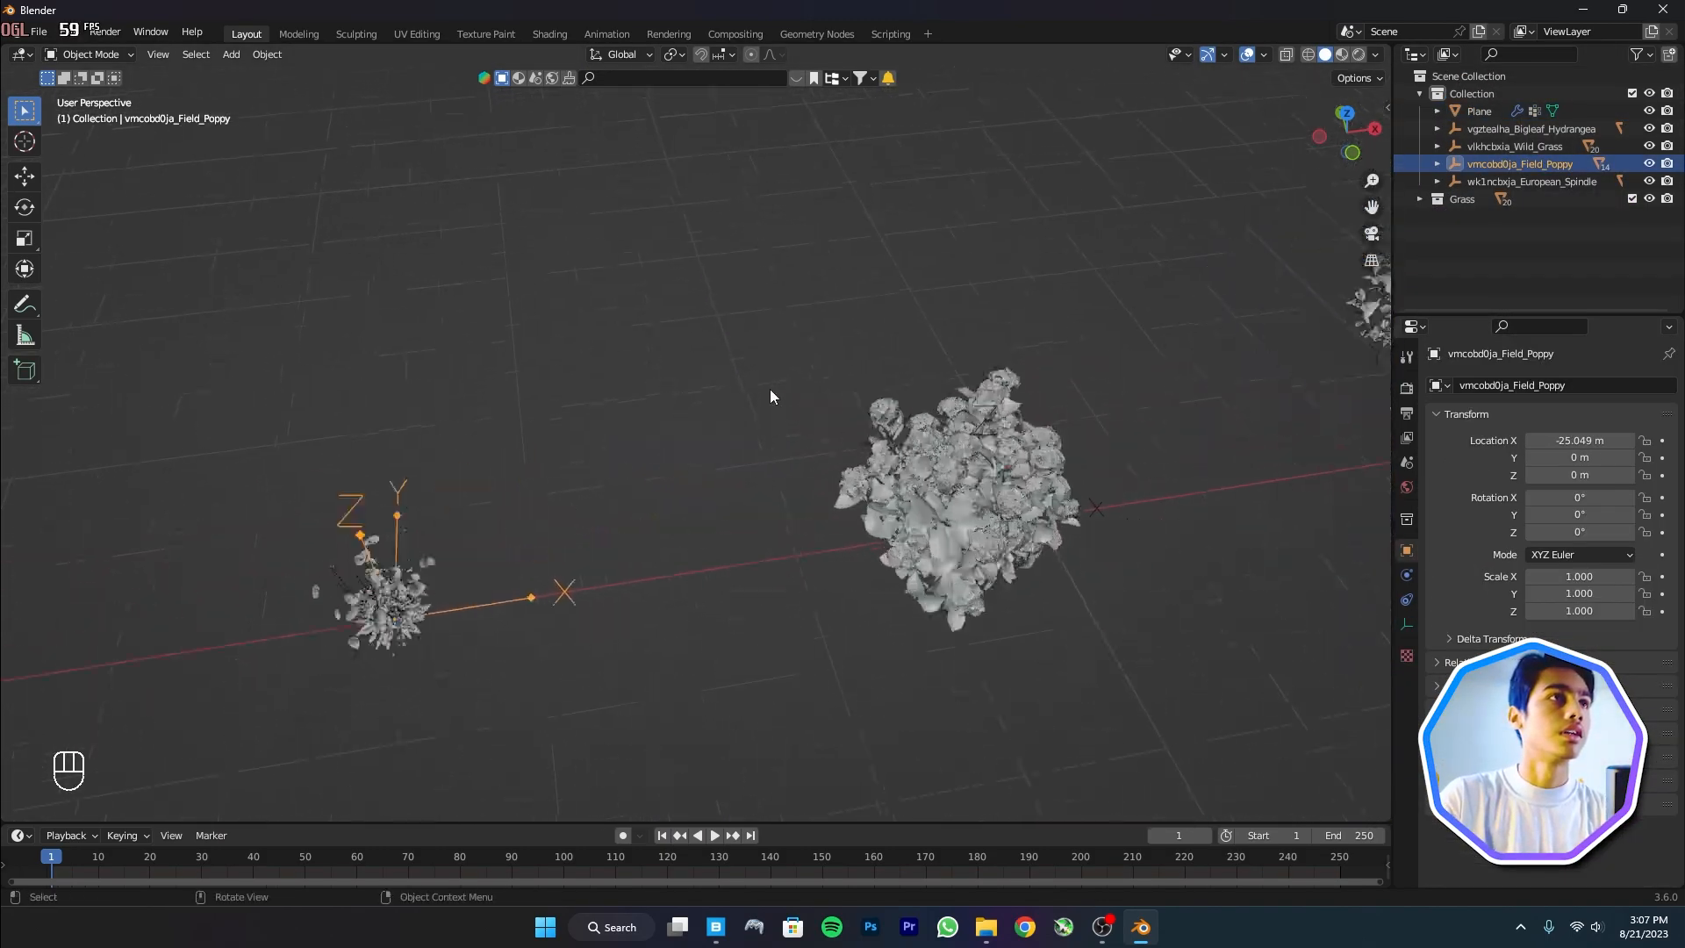
pyautogui.click(1432, 166)
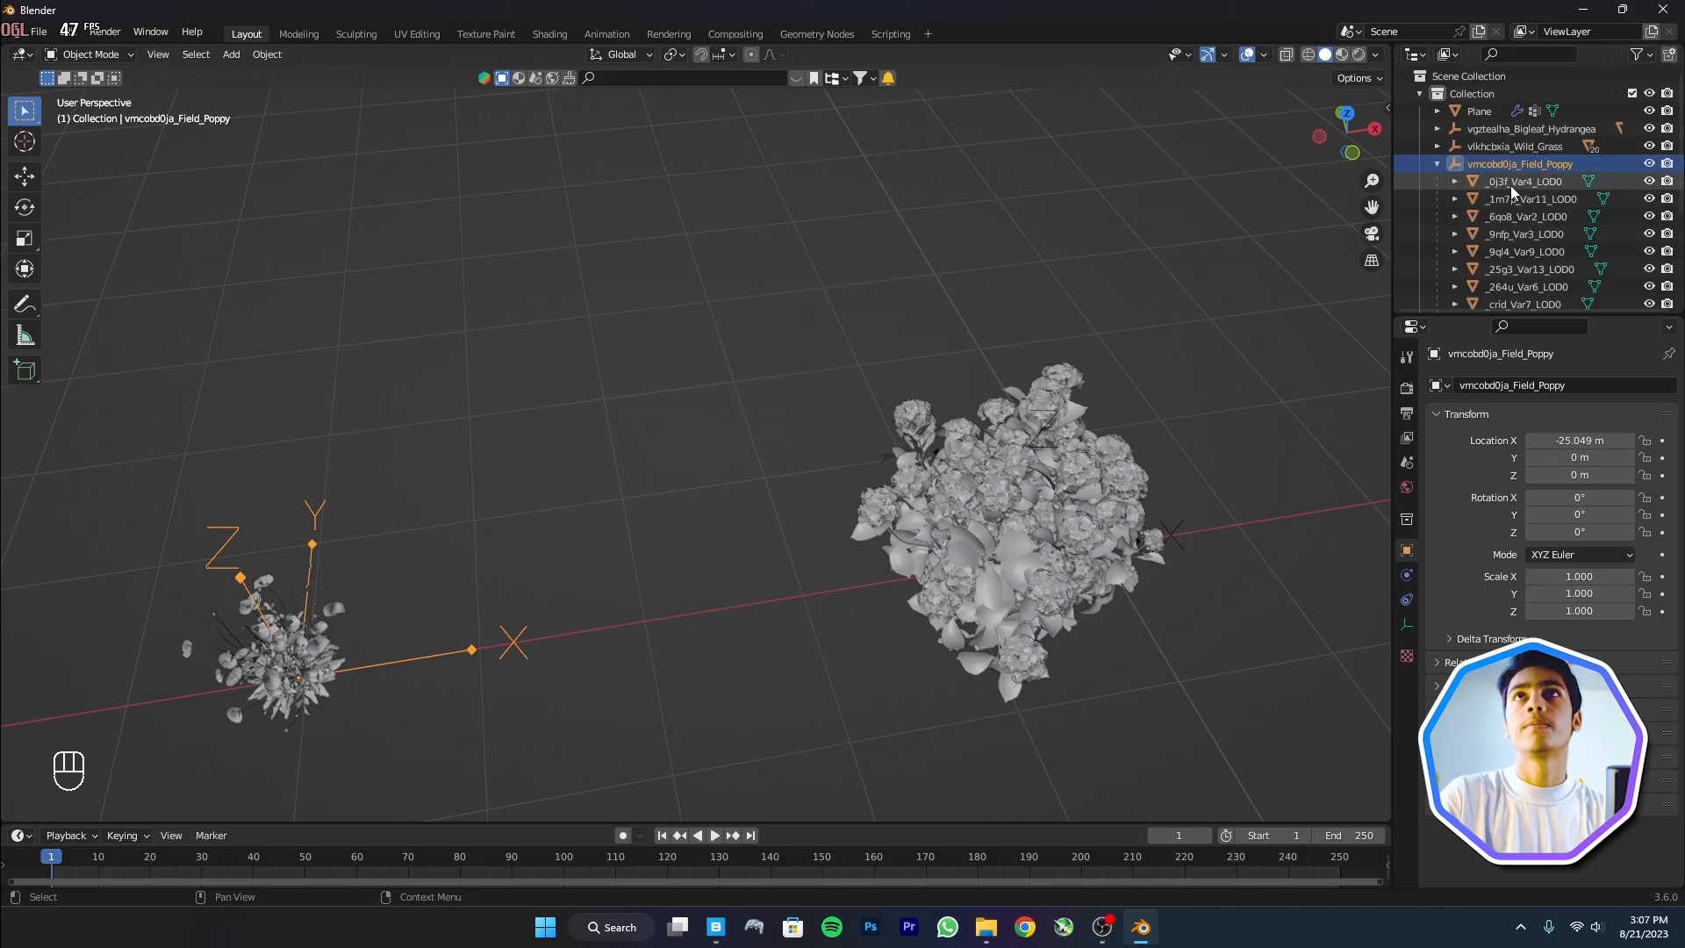
pyautogui.click(1503, 182)
pyautogui.scroll(-3, 1515, 277)
pyautogui.keyDown('shift'); pyautogui.click(1514, 302); pyautogui.keyUp('shift')
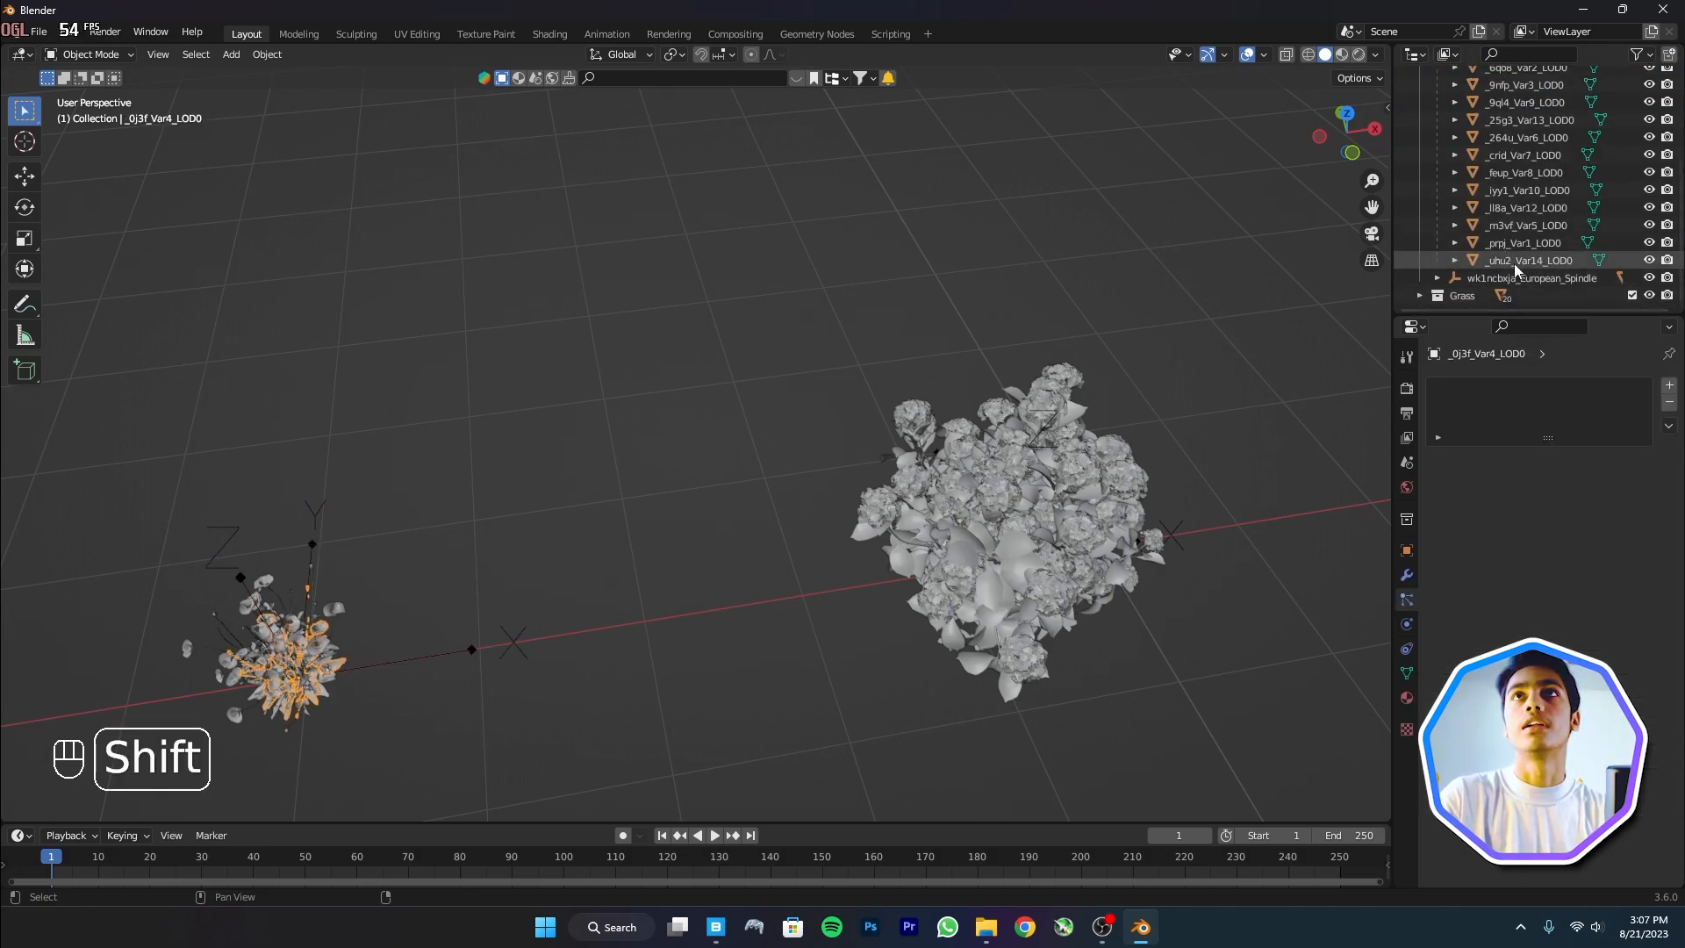
# Move the poppy meshes into a new collection named 'Flowers'
pyautogui.press('m')
pyautogui.click(711, 424)
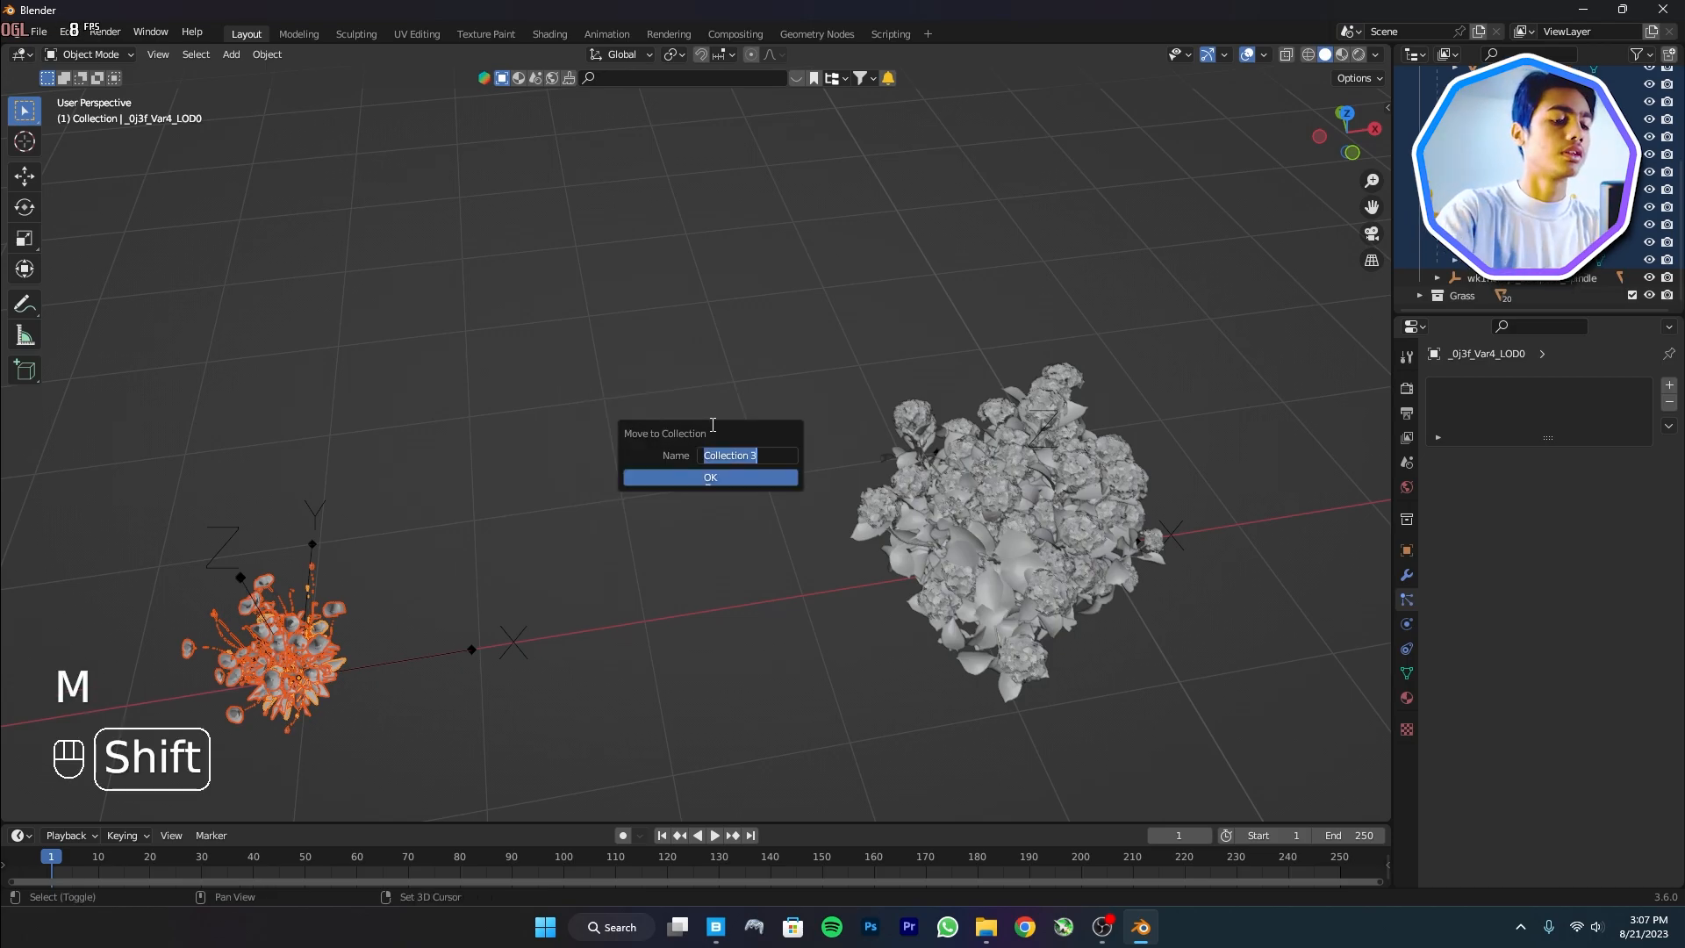
pyautogui.write('Flowers')
pyautogui.press('Return')
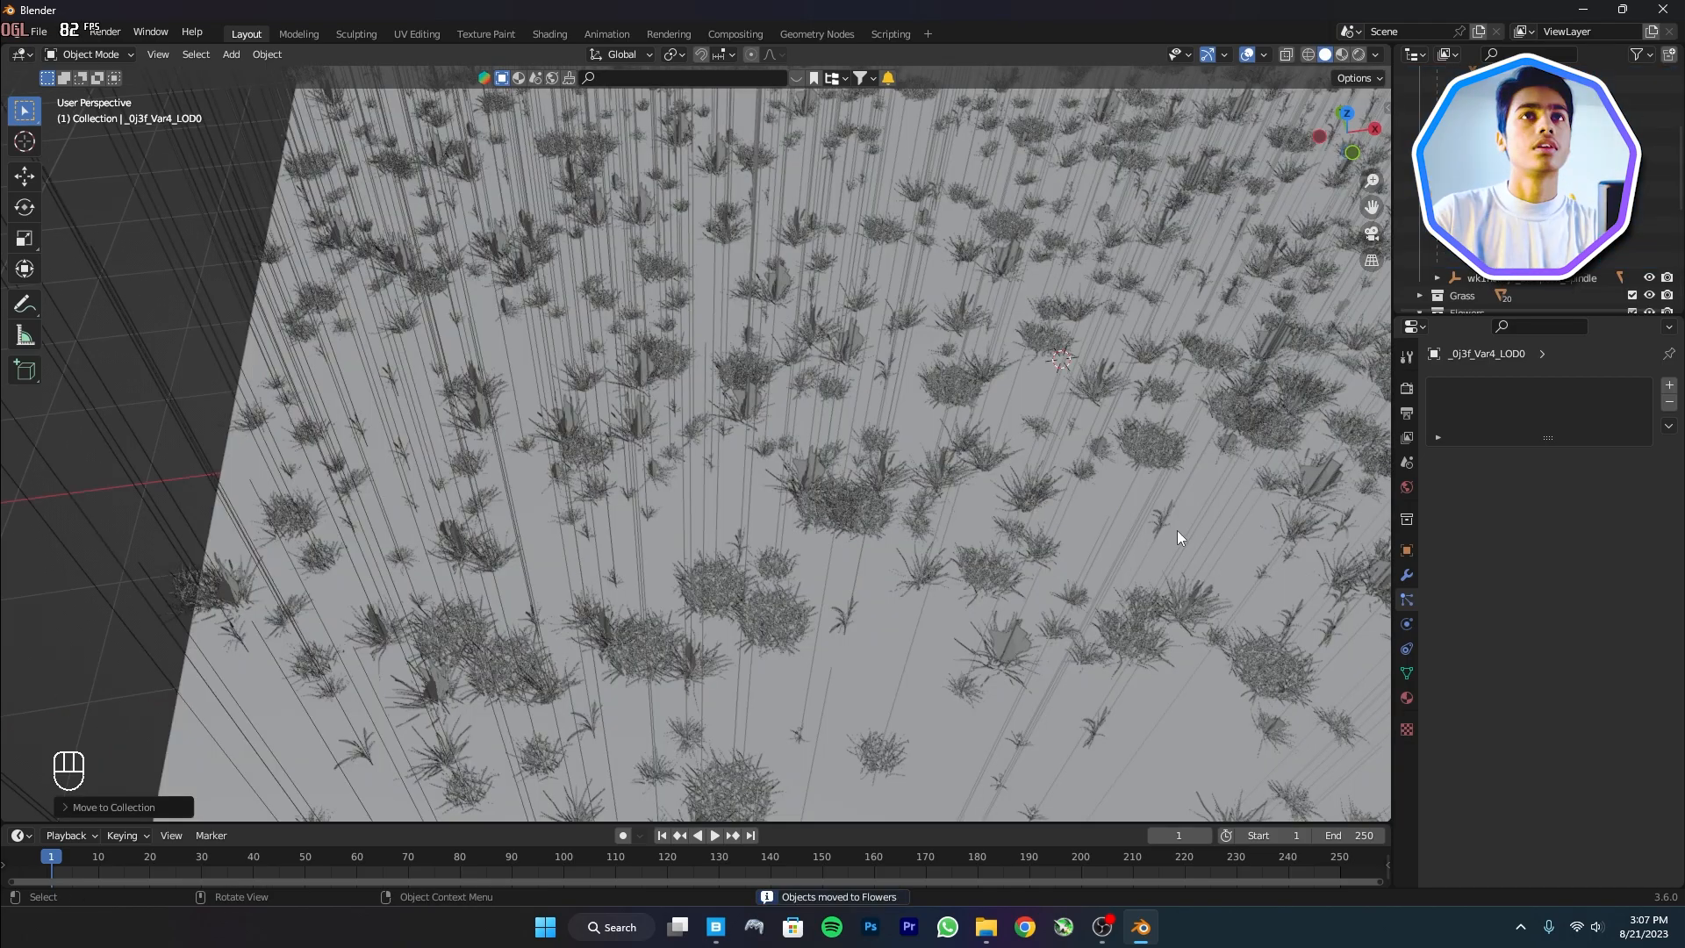
pyautogui.scroll(-4, 1177, 529)
# Render the second hair system as instances of the Flowers collection
pyautogui.click(1187, 516)
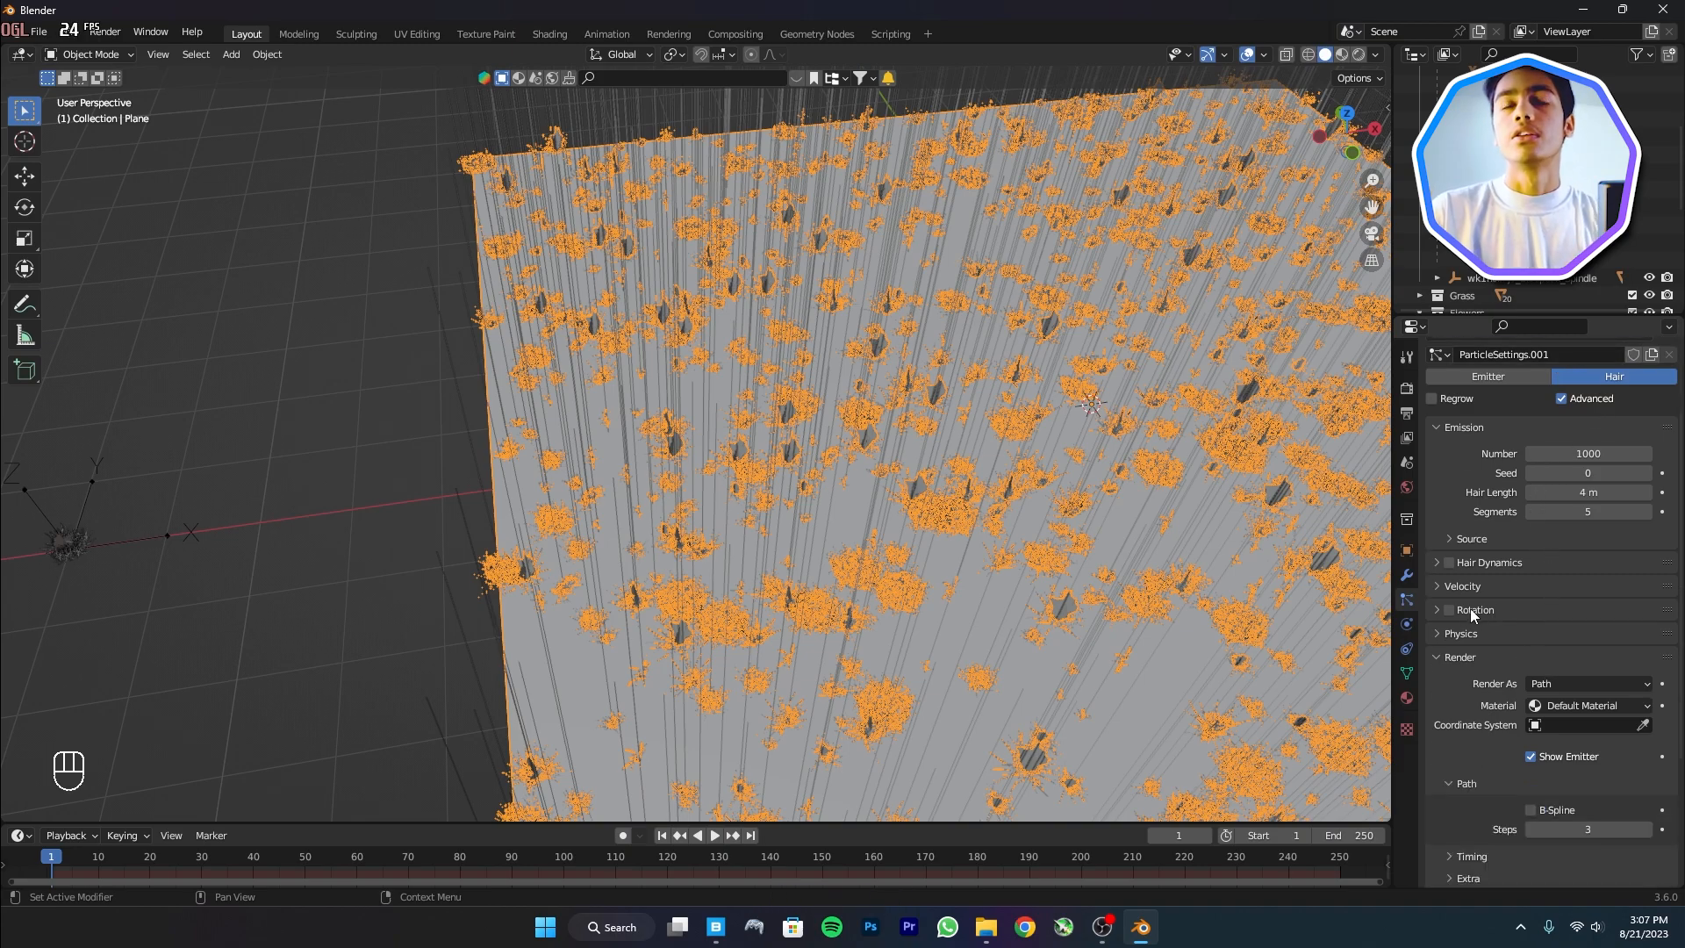
pyautogui.scroll(-2, 1541, 614)
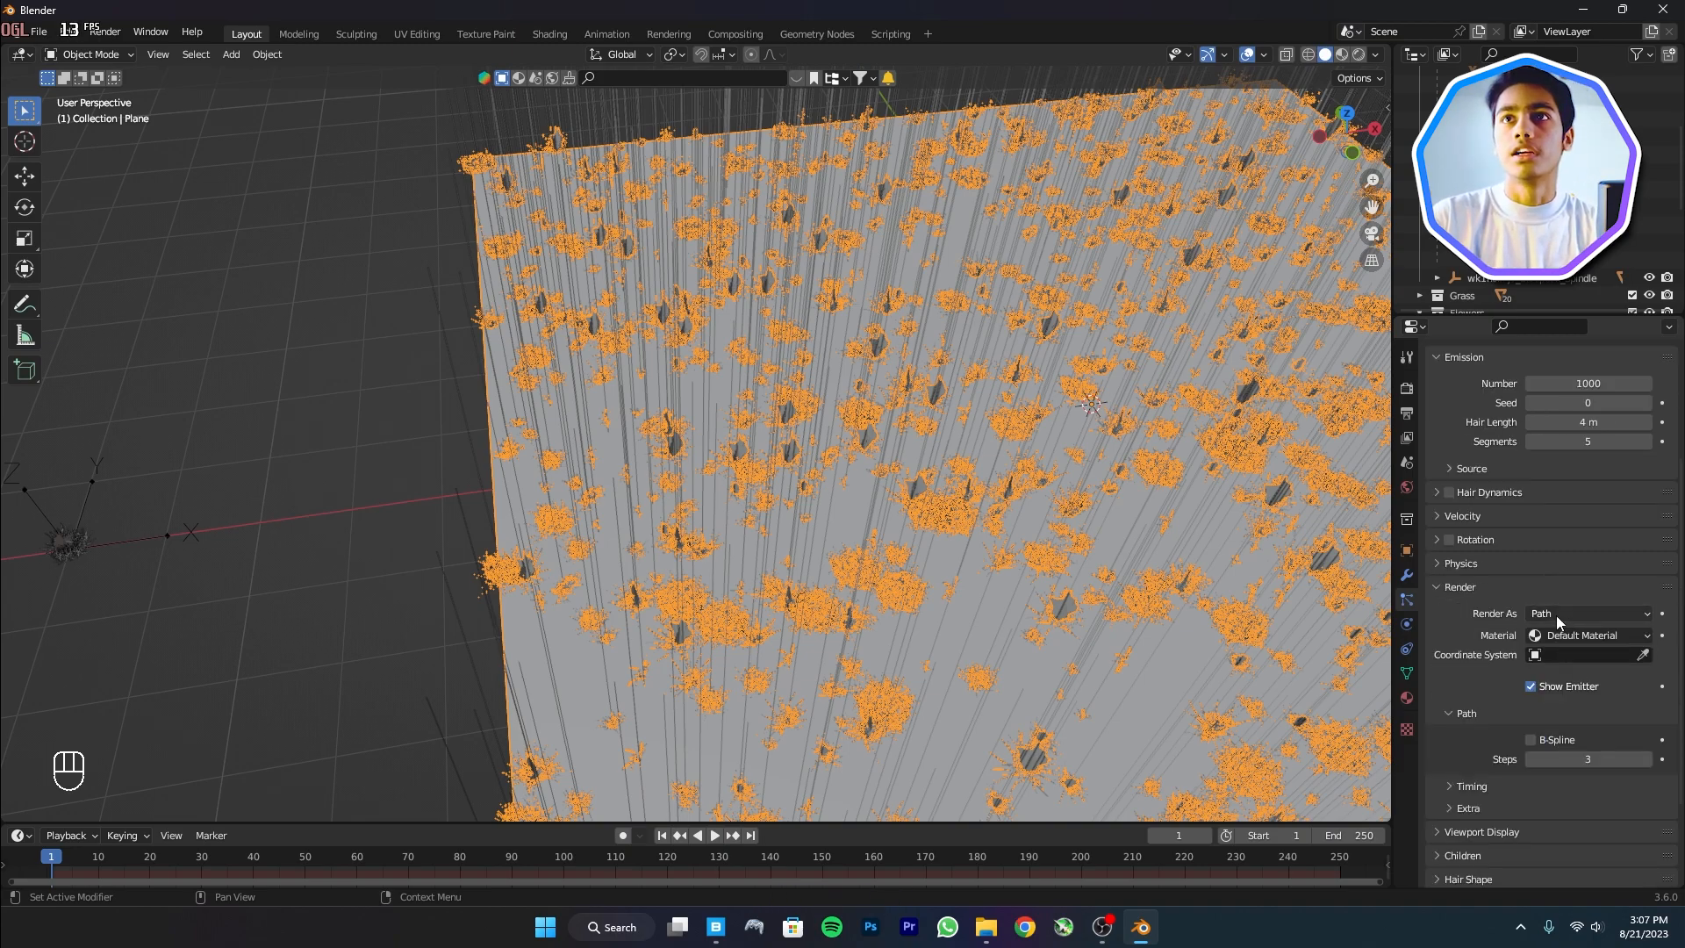
pyautogui.click(1556, 615)
pyautogui.click(1565, 690)
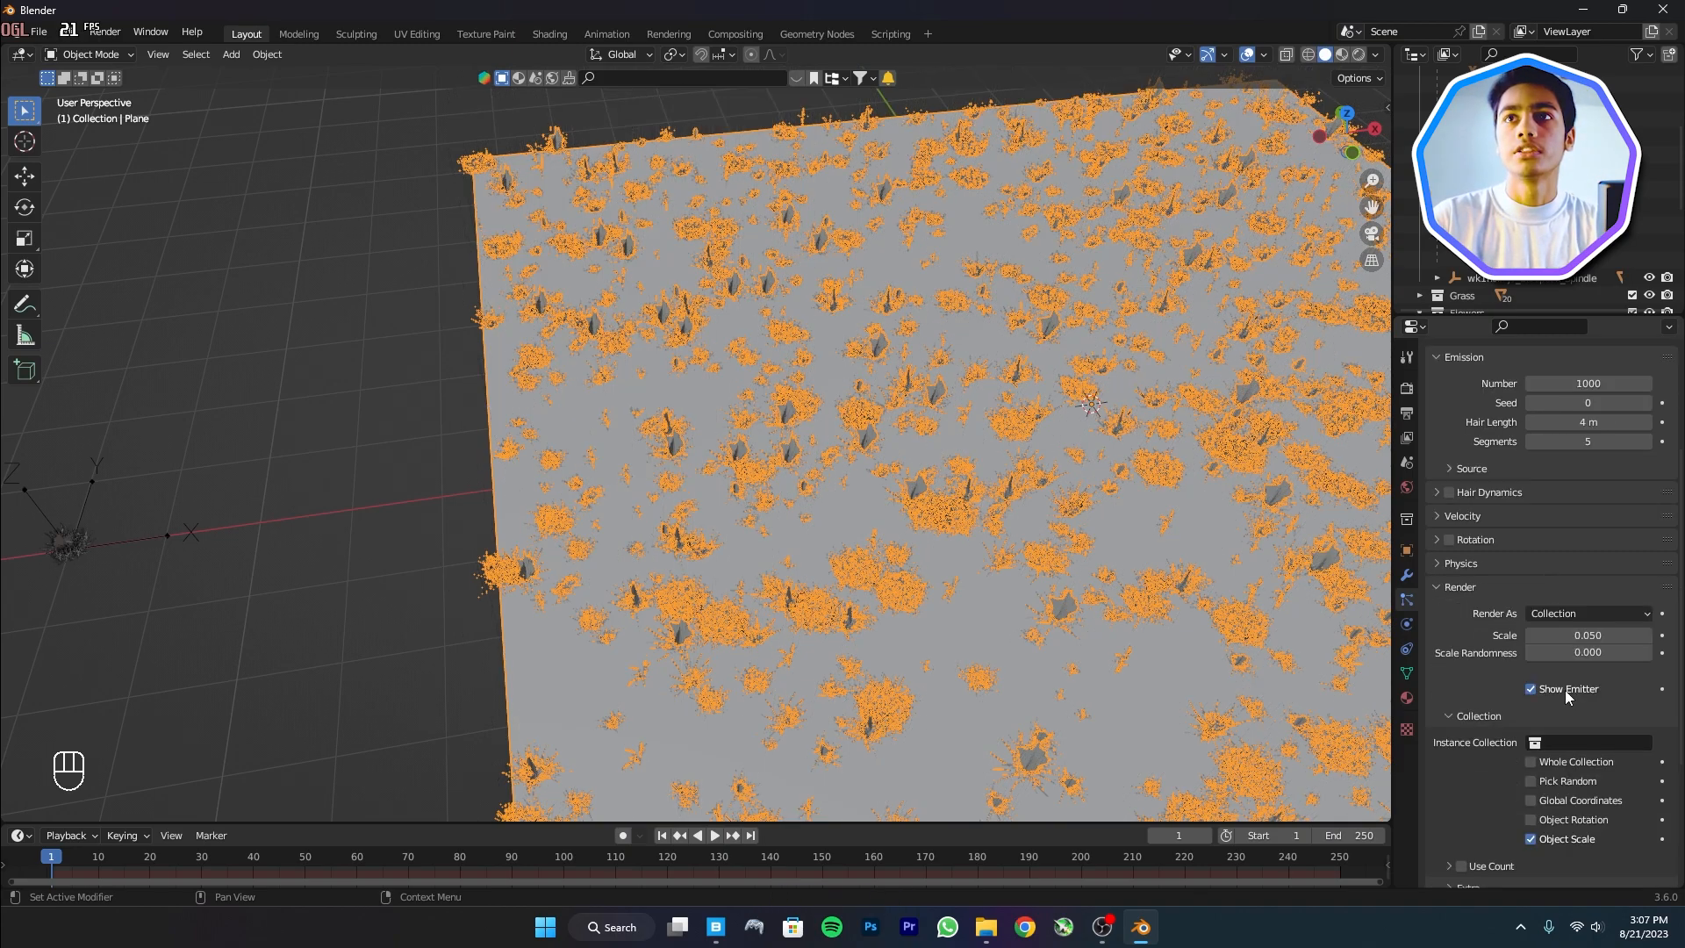
pyautogui.click(1573, 740)
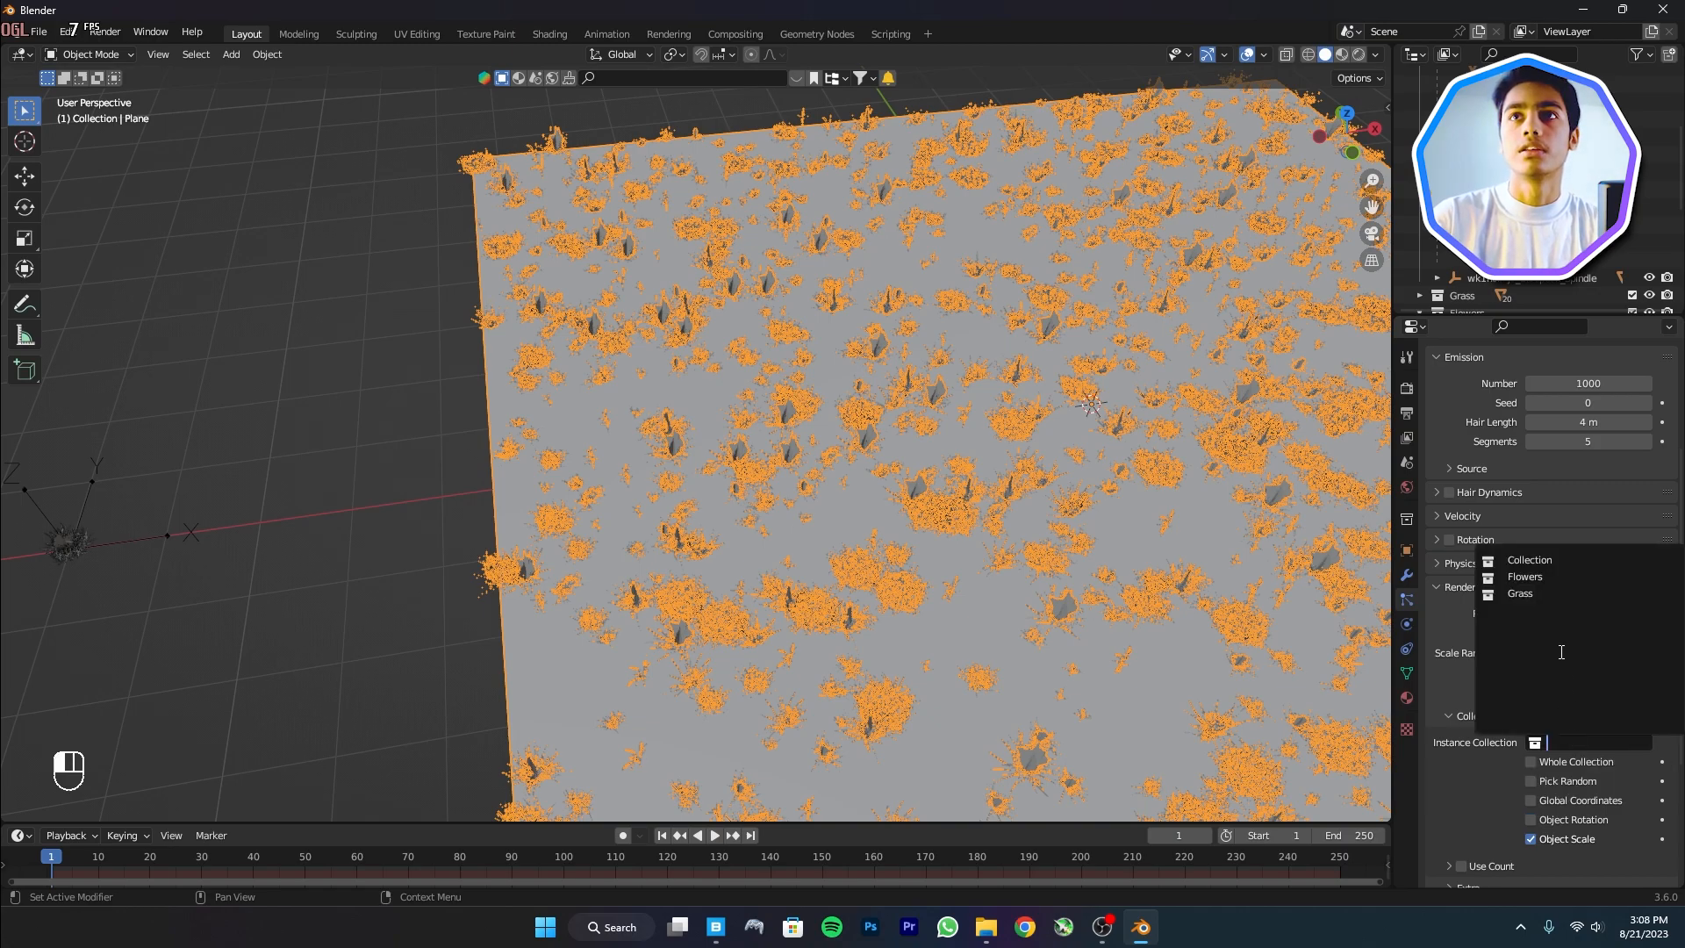
pyautogui.click(1524, 576)
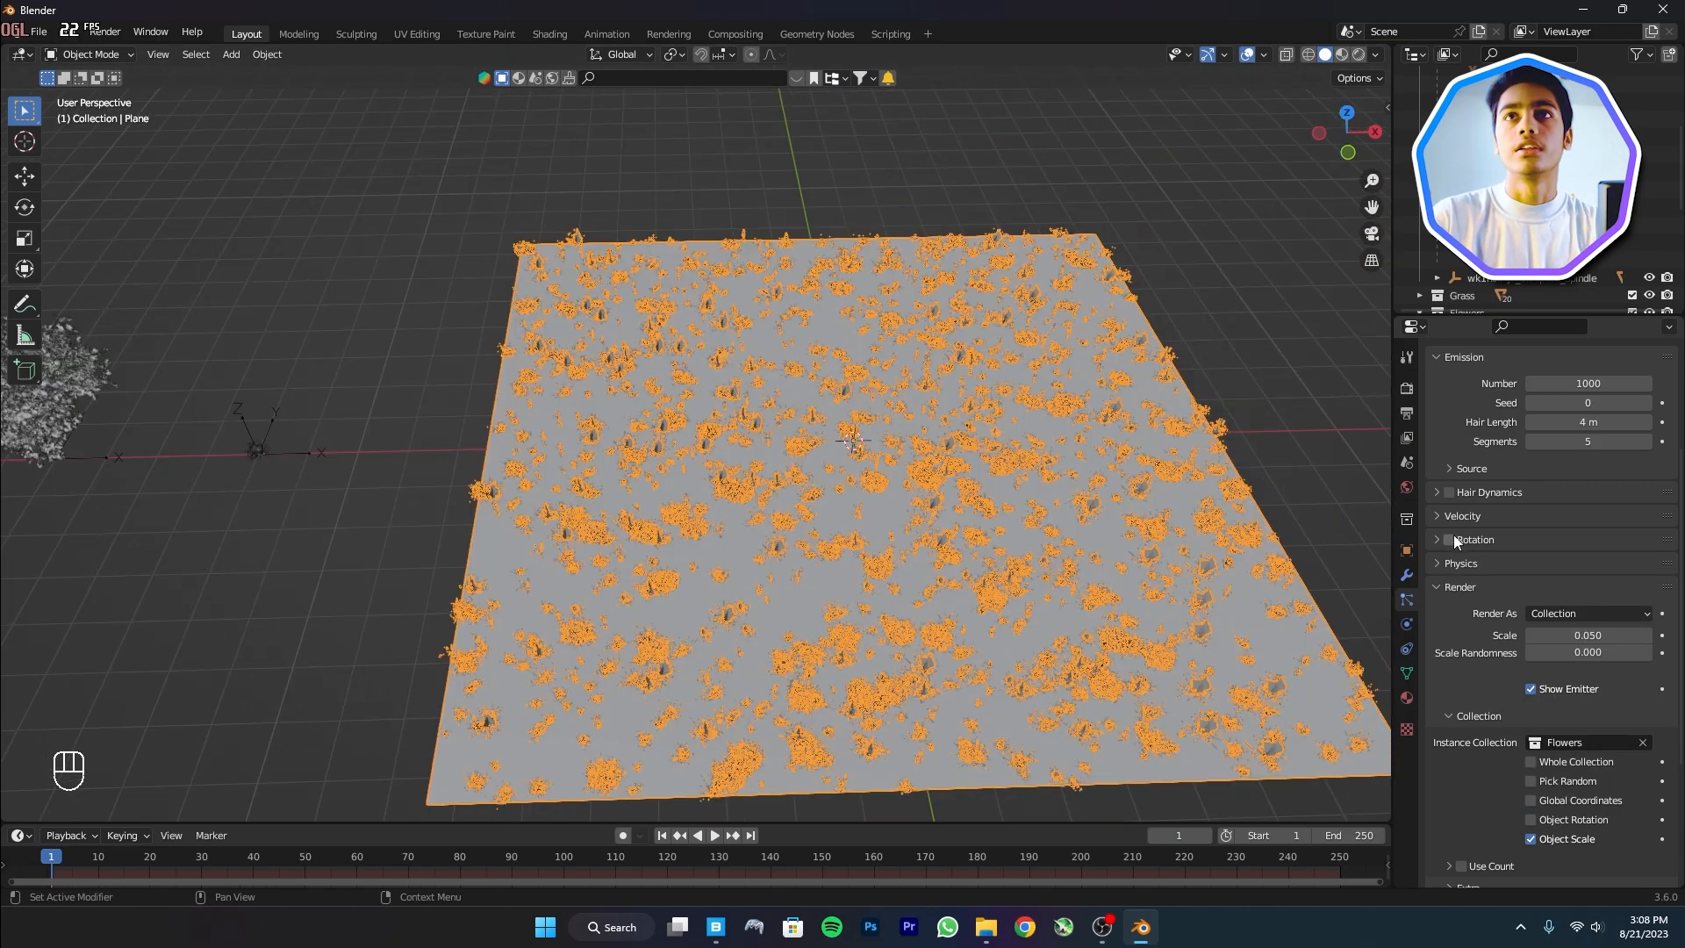
# Enable rotation with Phase 0.626 and Randomize Phase 0.830
pyautogui.click(1448, 538)
pyautogui.click(1491, 538)
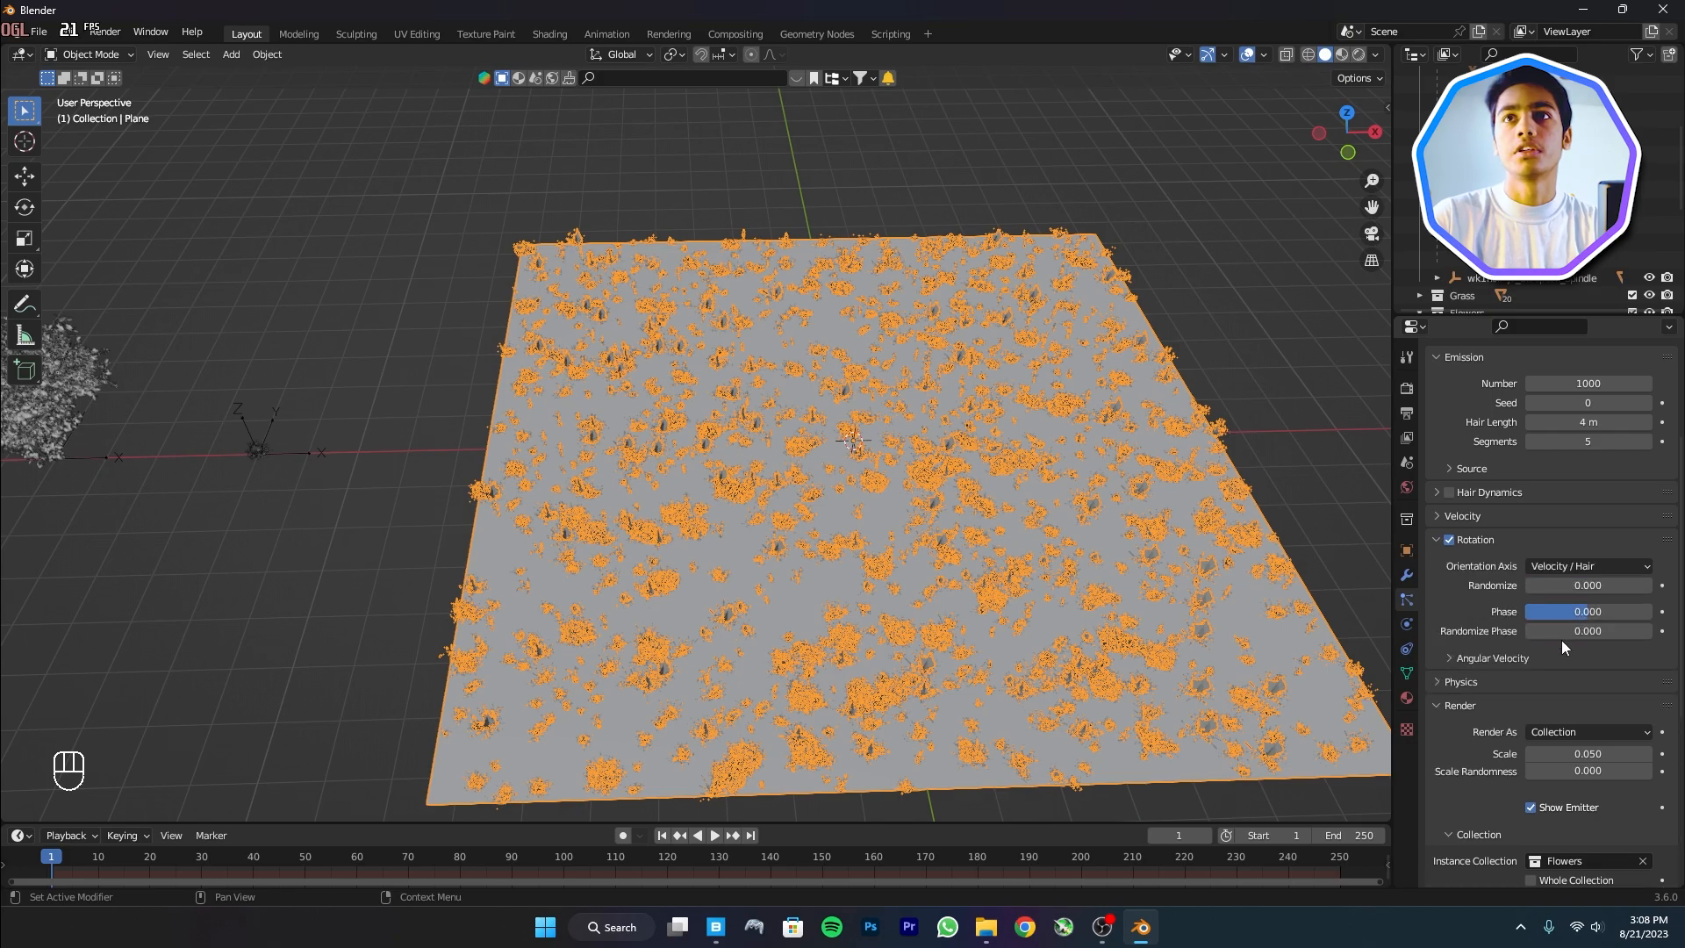
pyautogui.moveTo(1573, 632); pyautogui.dragTo(1626, 631)
pyautogui.moveTo(1577, 613); pyautogui.dragTo(1617, 611)
# Raise the seed to 2 and lengthen the flower hair to 9.27 m
pyautogui.scroll(4, 1547, 504)
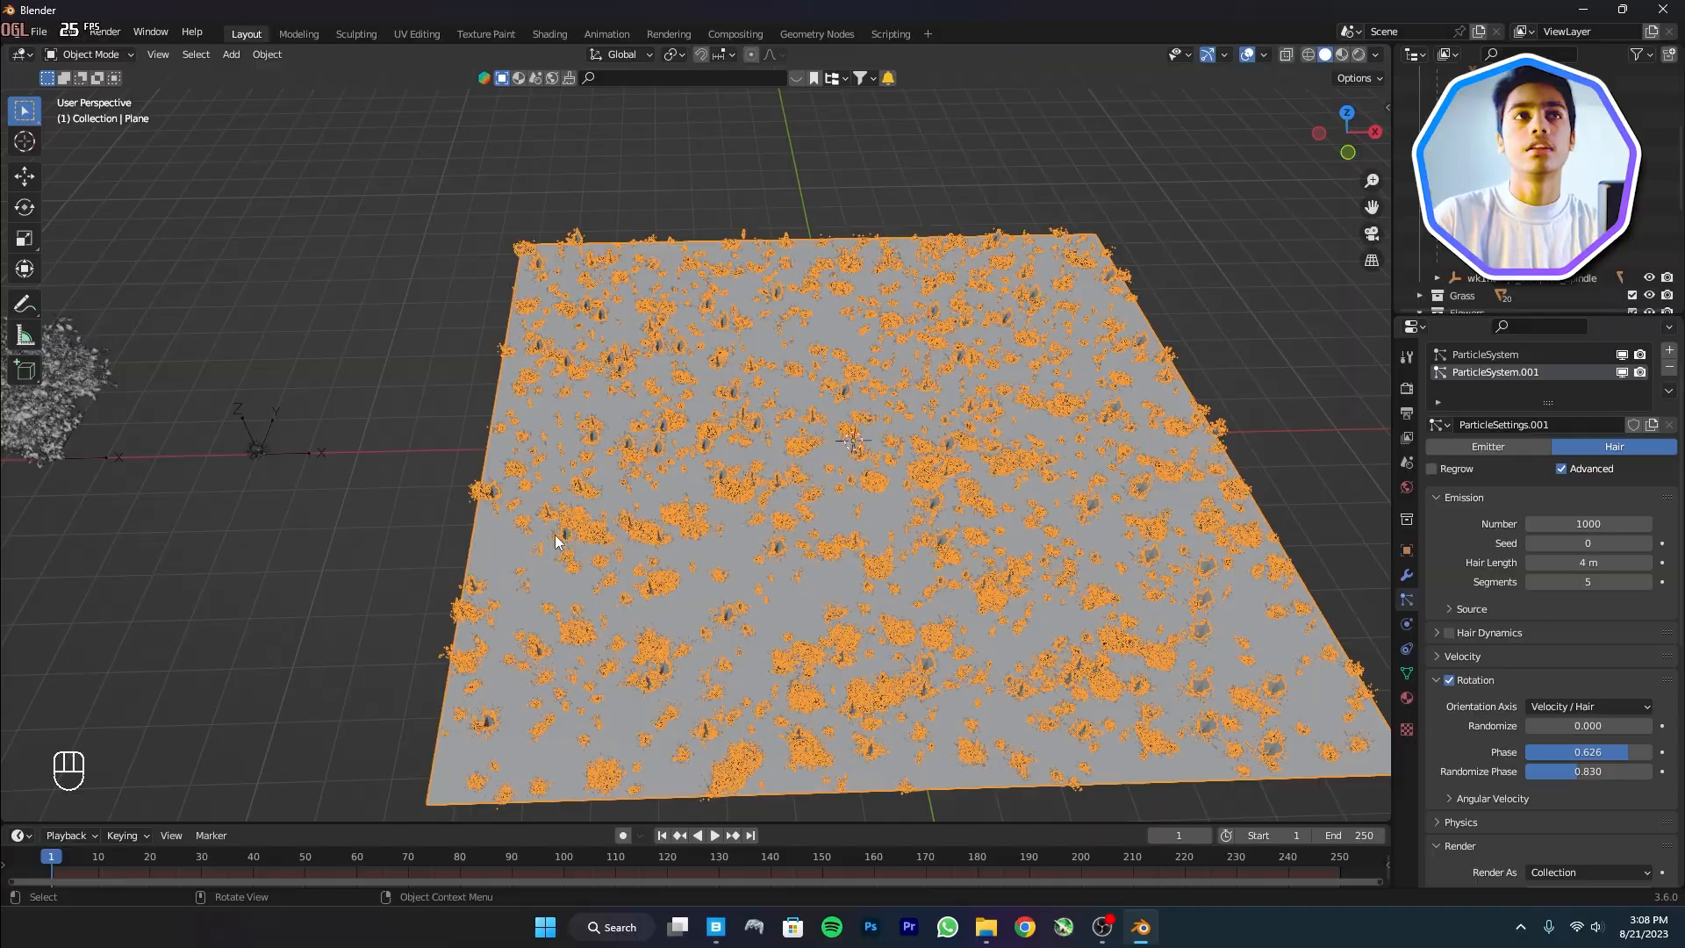
pyautogui.scroll(3, 895, 587)
pyautogui.moveTo(912, 604); pyautogui.dragTo(839, 591, button='middle')
pyautogui.scroll(4, 626, 483)
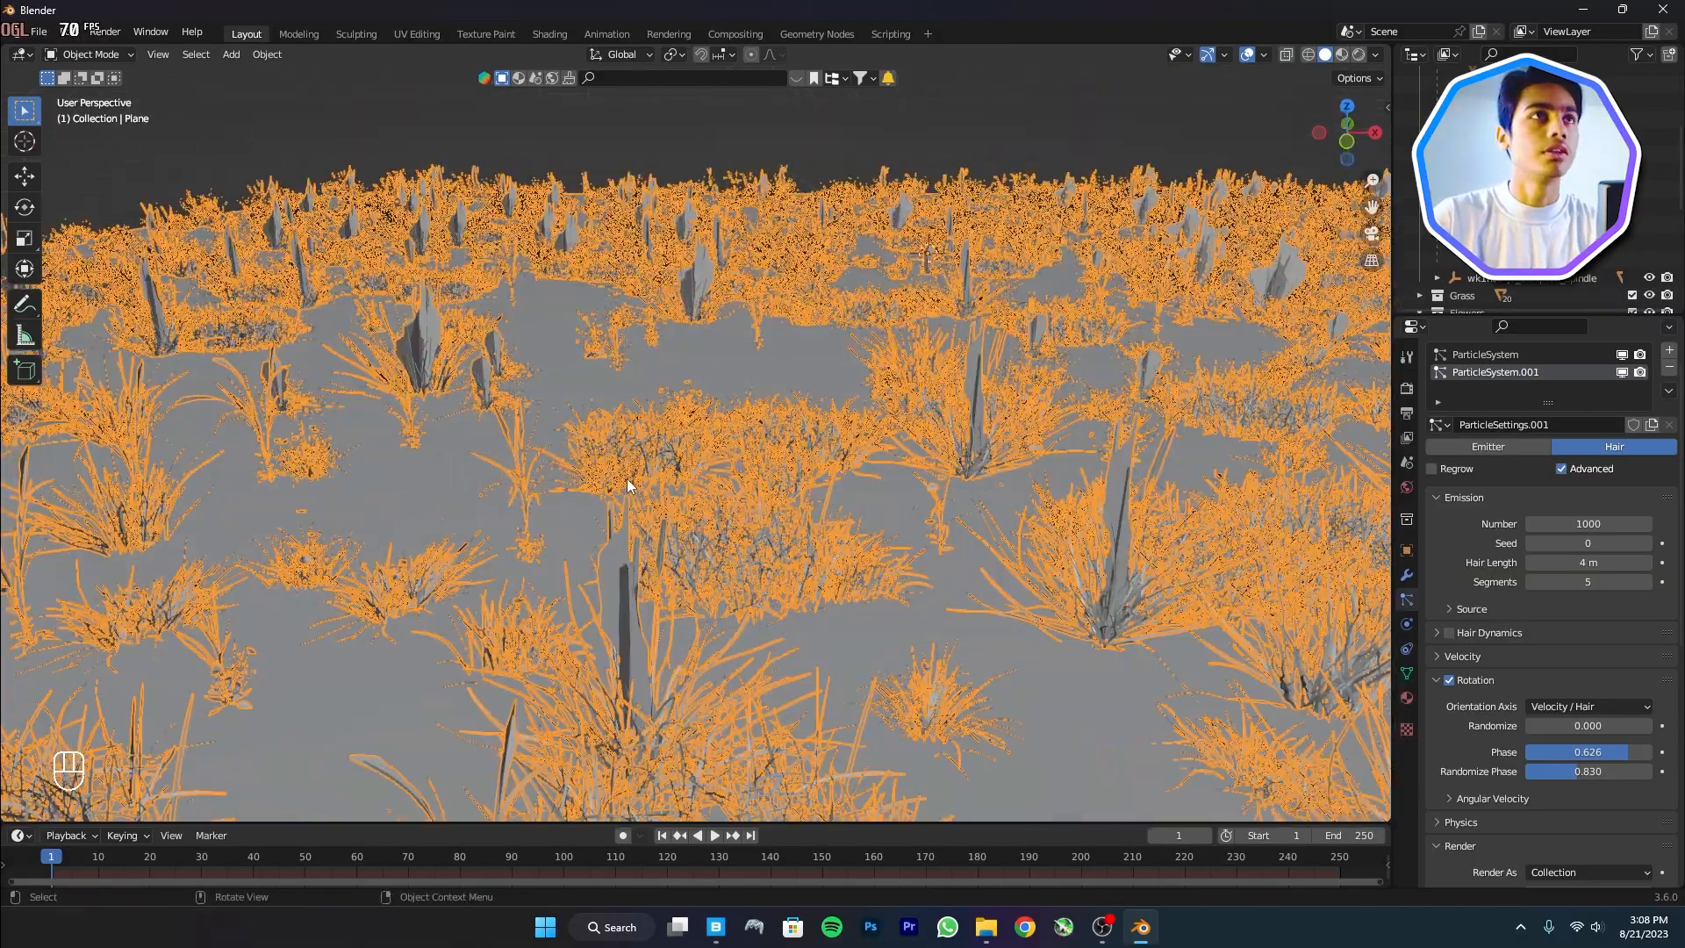
pyautogui.scroll(-5, 747, 532)
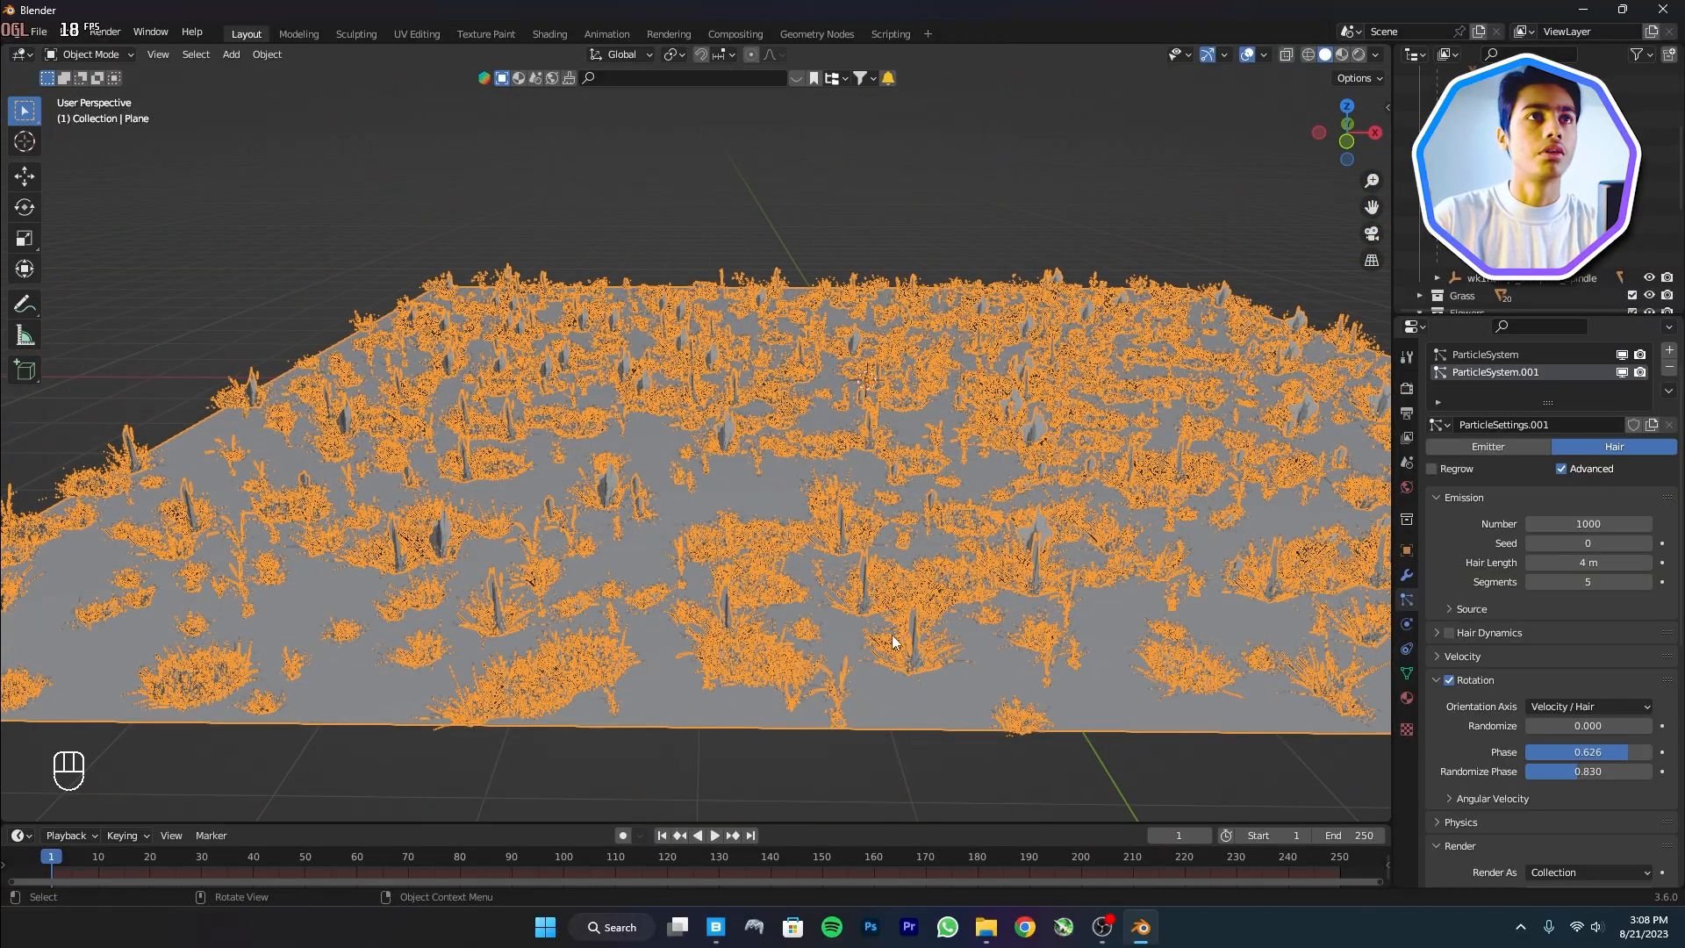
pyautogui.keyDown('shift'); pyautogui.moveTo(955, 539); pyautogui.dragTo(979, 632, button='middle'); pyautogui.keyUp('shift')
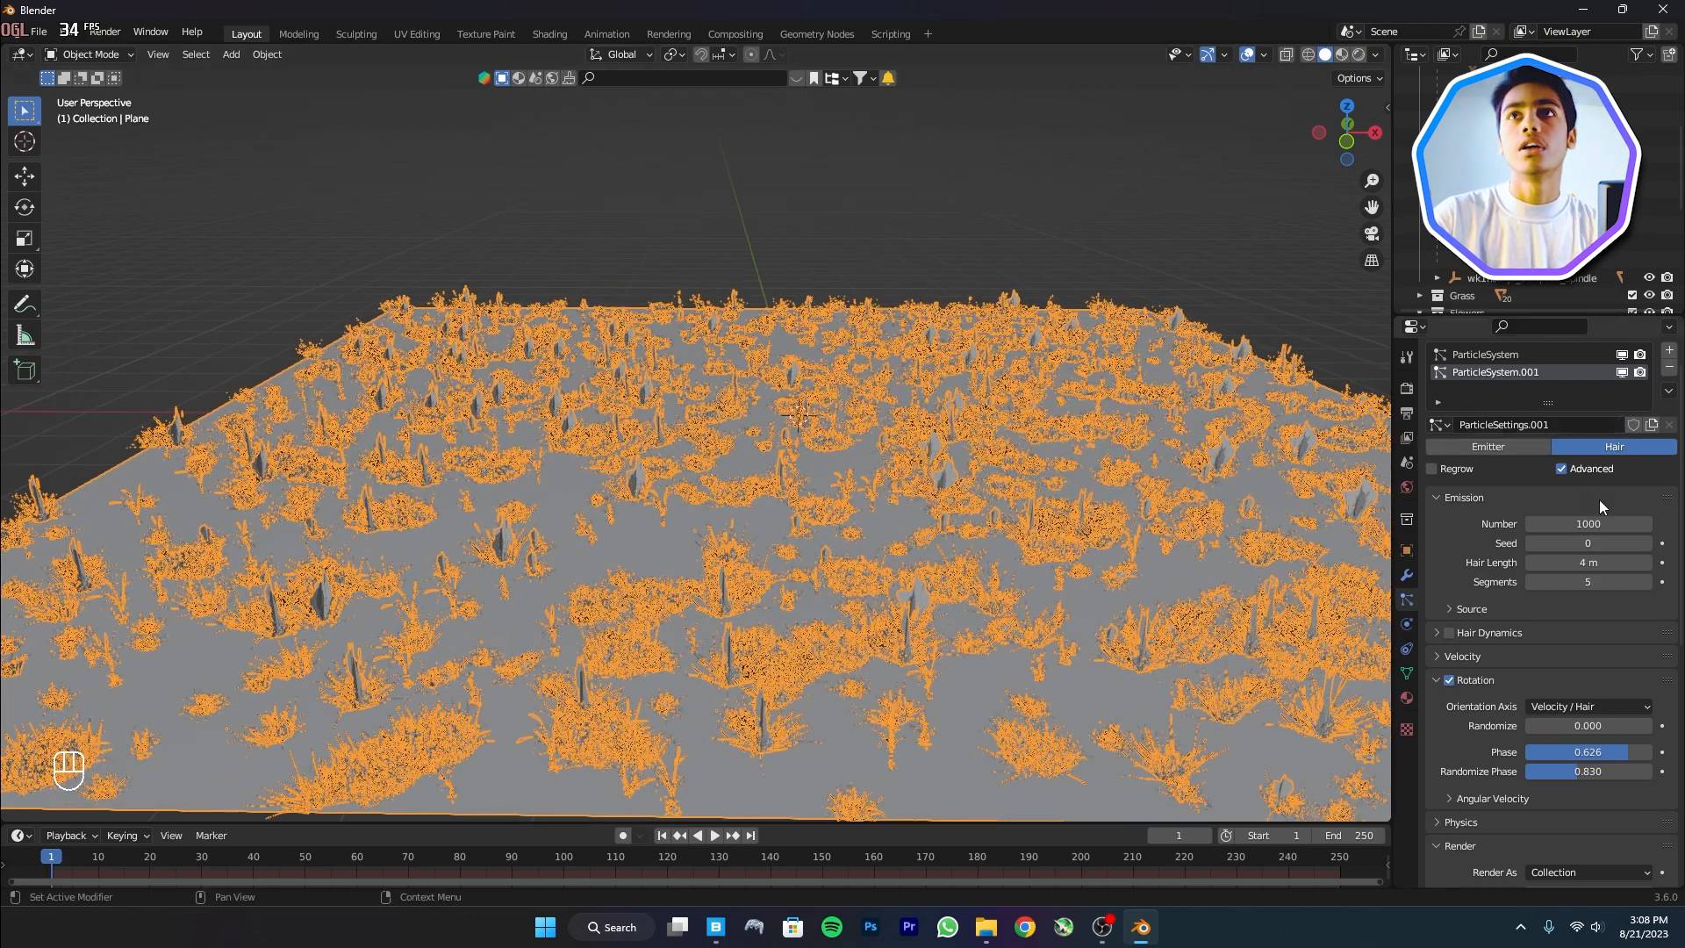
pyautogui.click(1647, 544)
pyautogui.click(1647, 544)
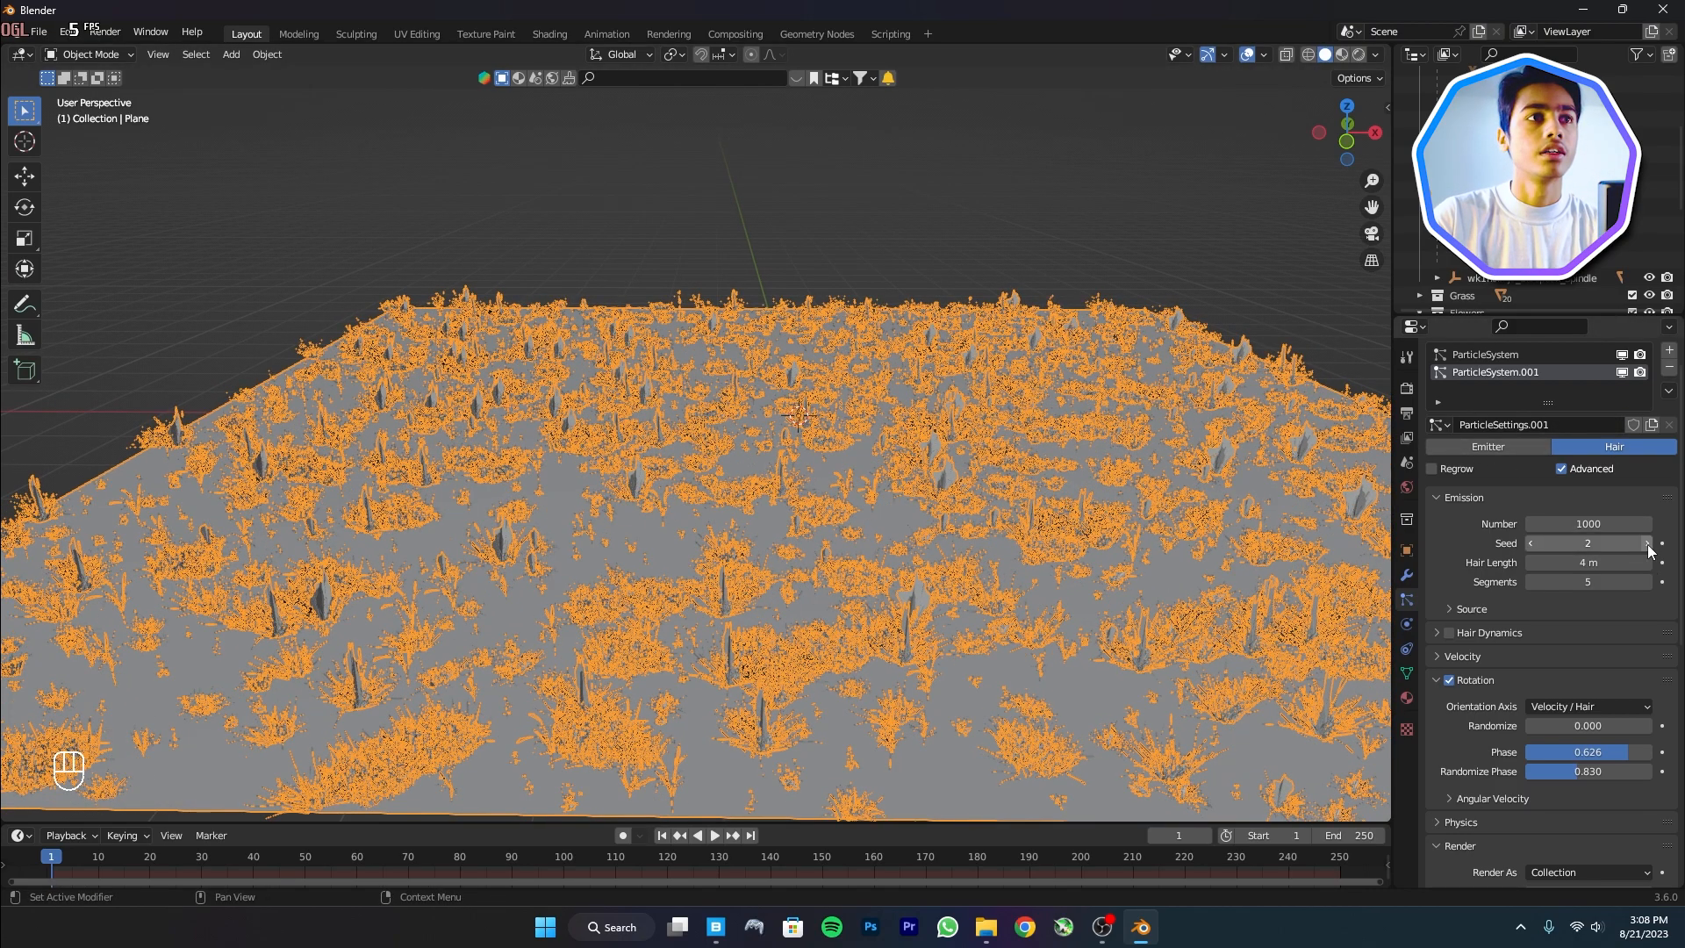
pyautogui.scroll(-3, 1570, 702)
pyautogui.scroll(2, 1579, 631)
pyautogui.moveTo(1602, 526); pyautogui.dragTo(1660, 526)
pyautogui.scroll(-8, 1525, 650)
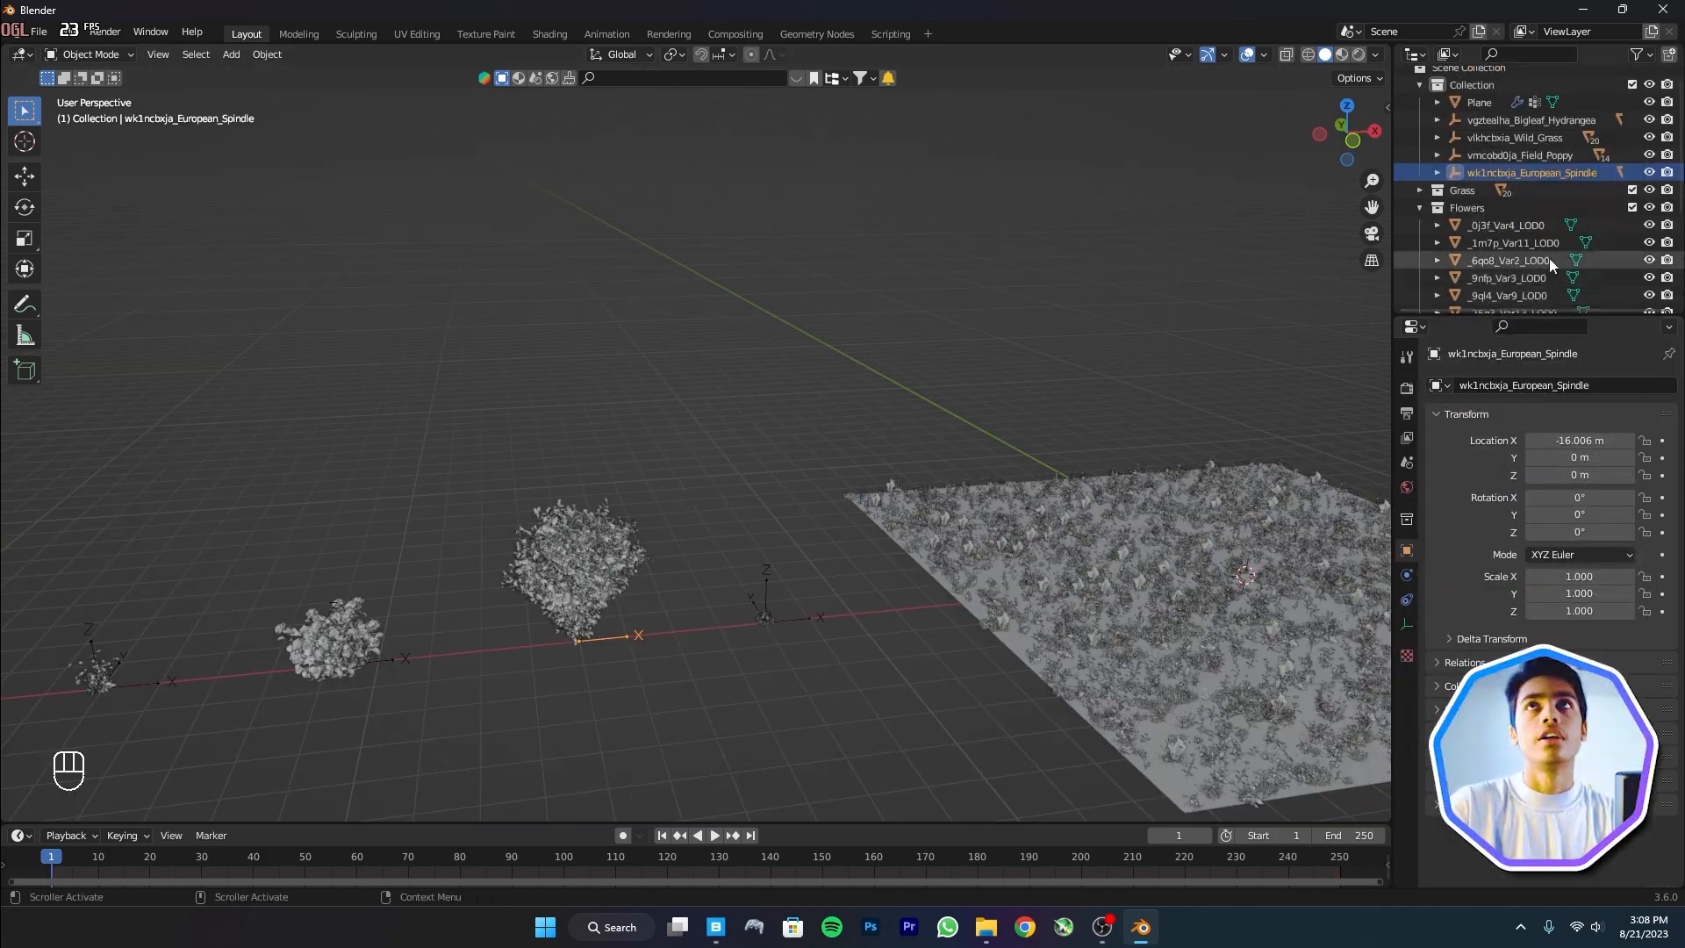
# Select all the European_Spindle meshes in the outliner
pyautogui.click(1496, 173)
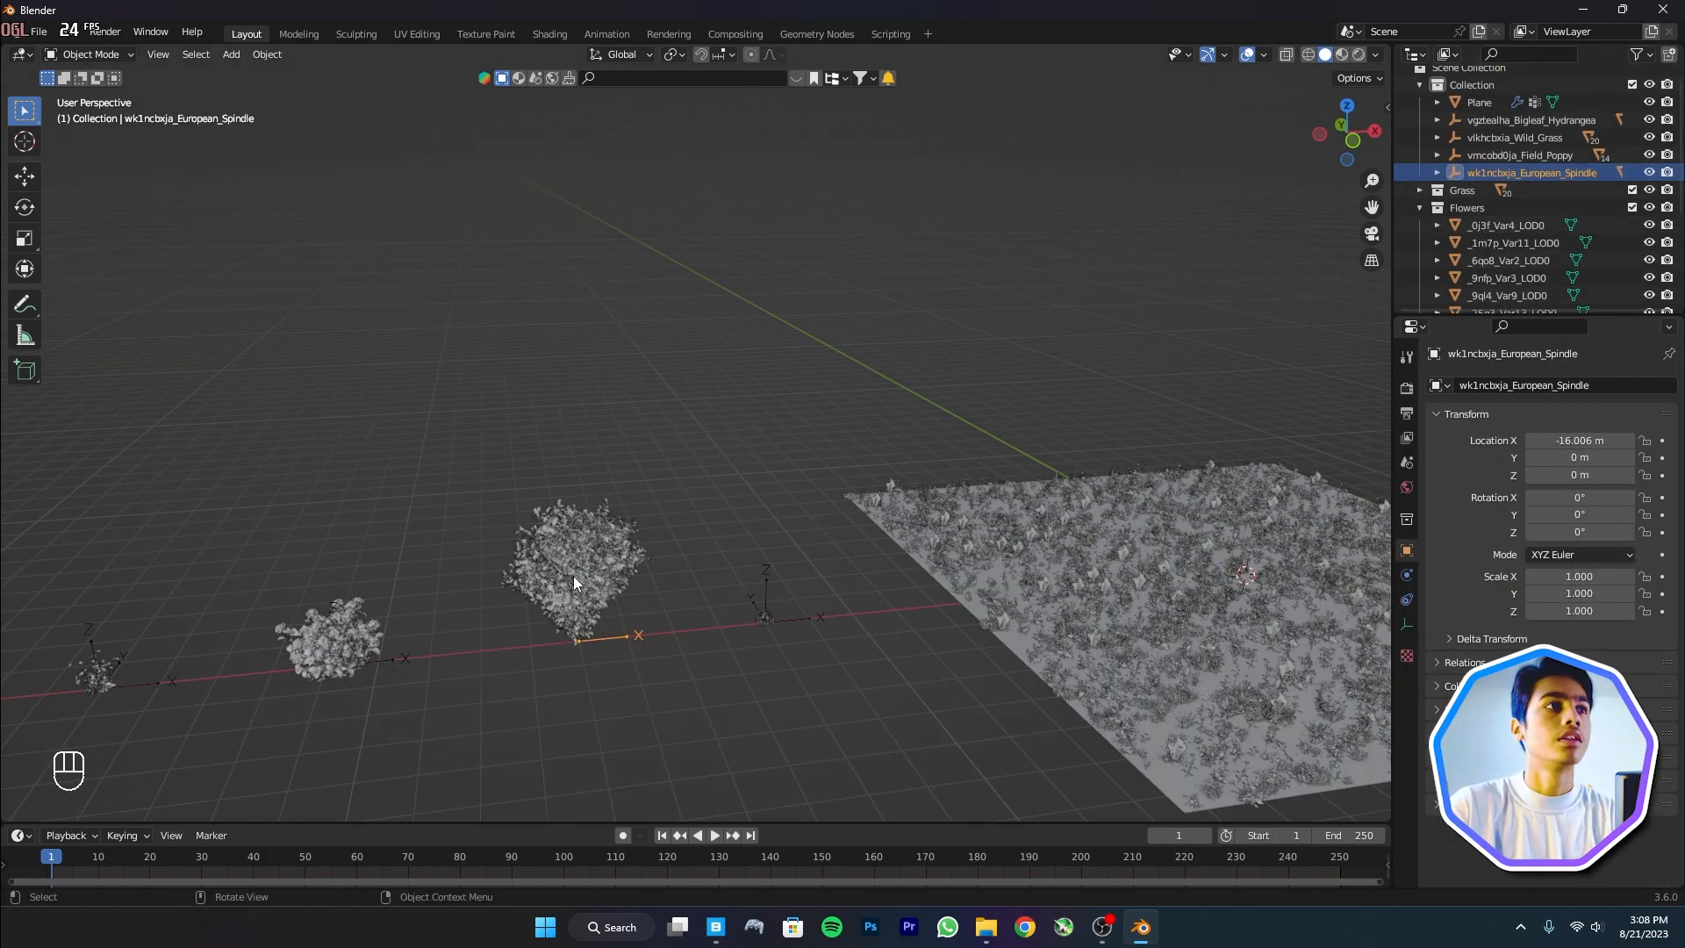
pyautogui.click(1437, 173)
pyautogui.click(1496, 192)
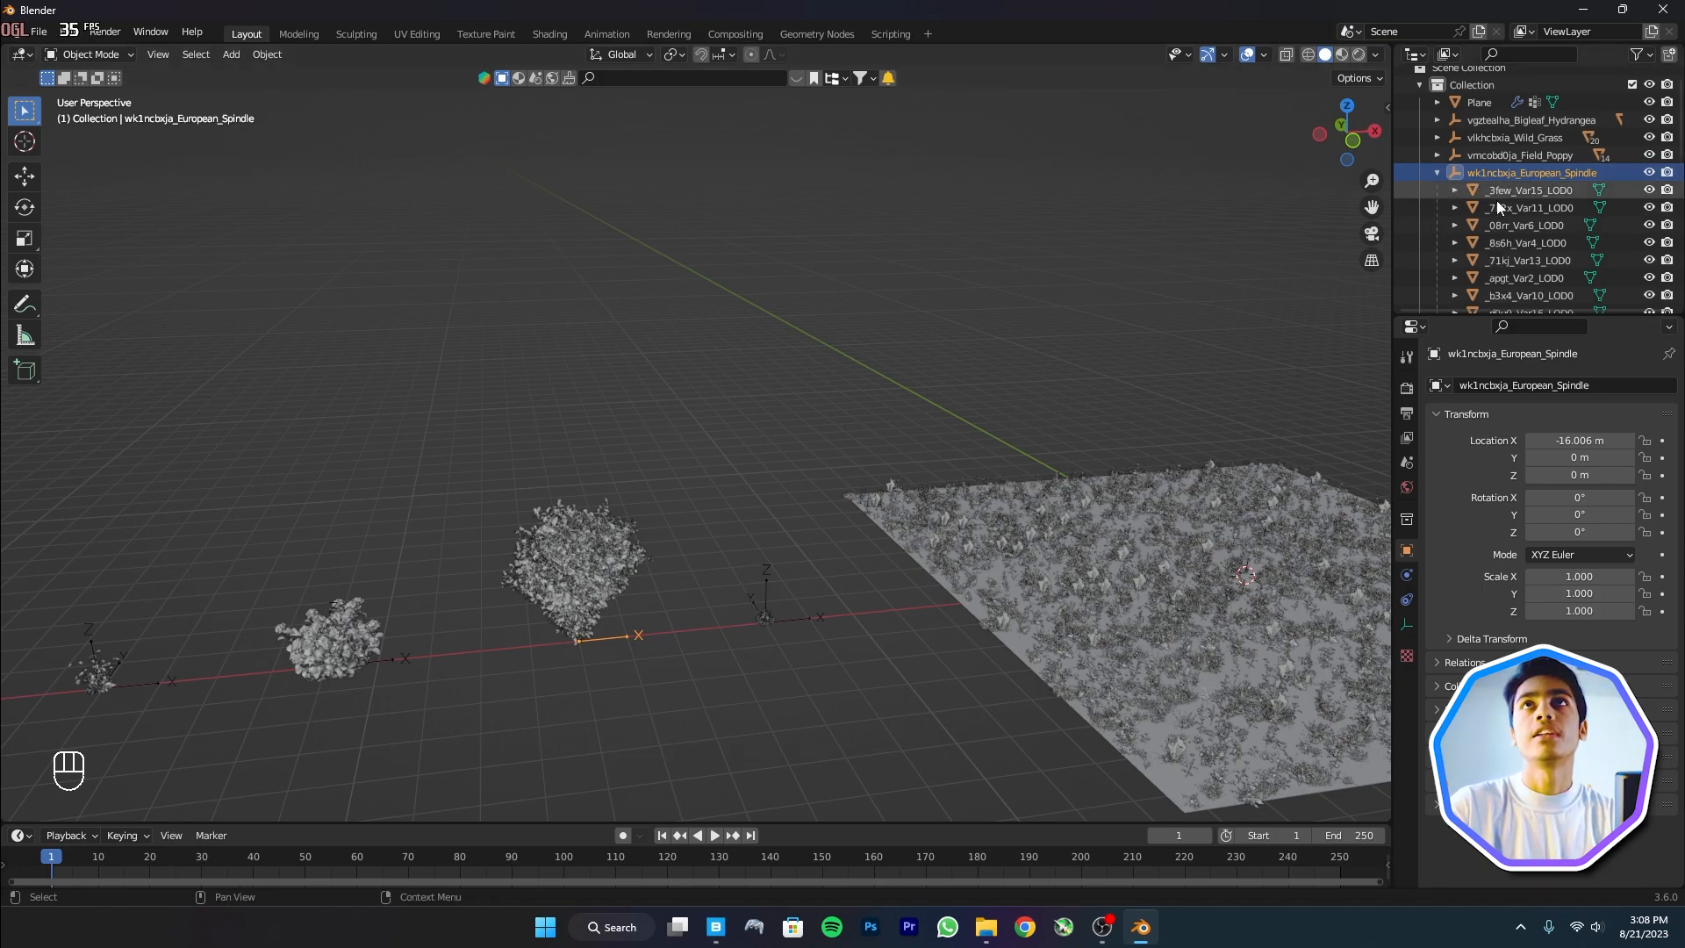
pyautogui.scroll(-4, 1504, 255)
pyautogui.scroll(-3, 1506, 179)
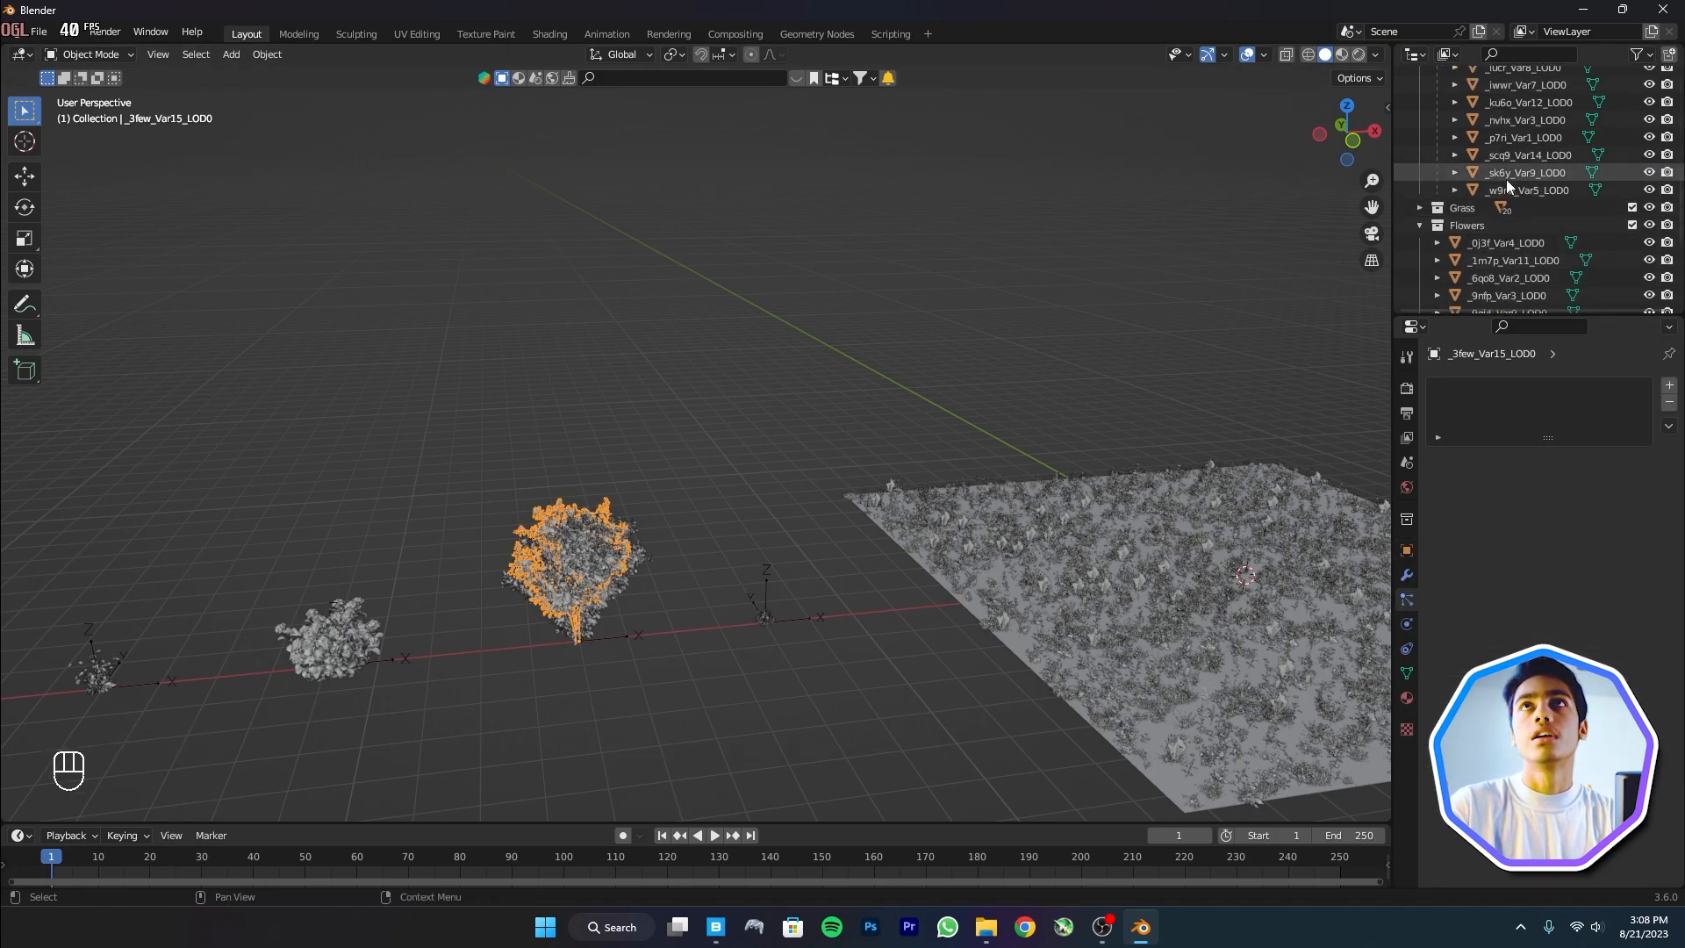
pyautogui.keyDown('shift'); pyautogui.click(1519, 196); pyautogui.keyUp('shift')
pyautogui.scroll(5, 816, 461)
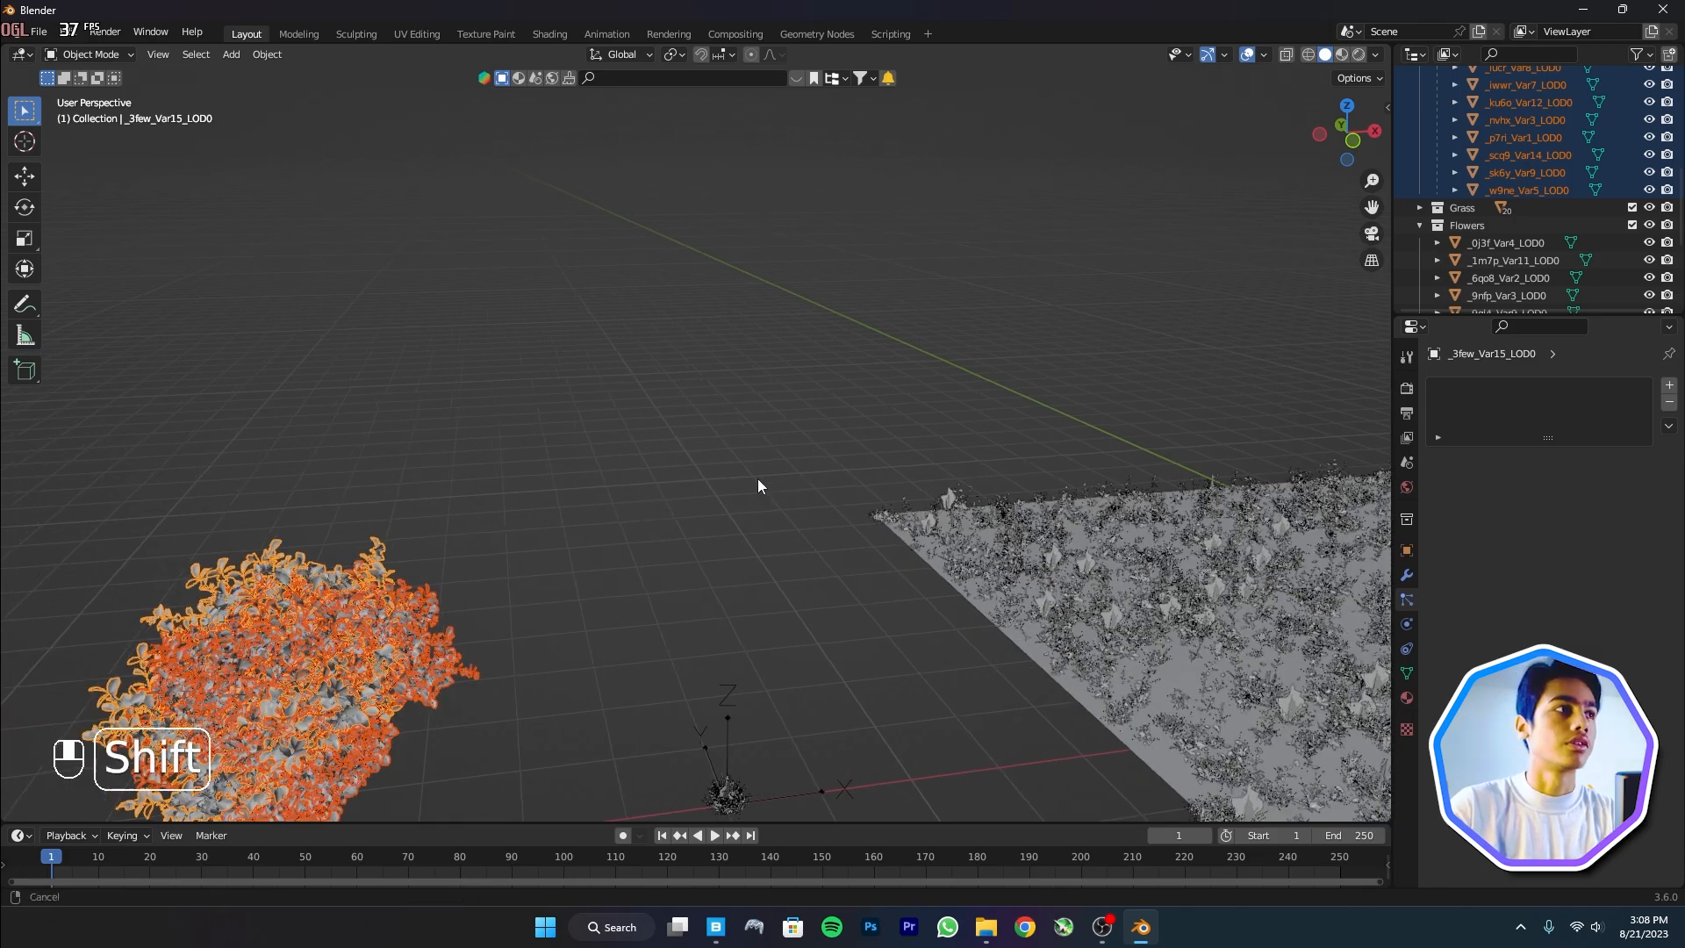
pyautogui.keyDown('shift'); pyautogui.moveTo(697, 492); pyautogui.dragTo(914, 450, button='middle'); pyautogui.keyUp('shift')
# Move the spindle meshes into a new collection named 'Tree'
pyautogui.press('m')
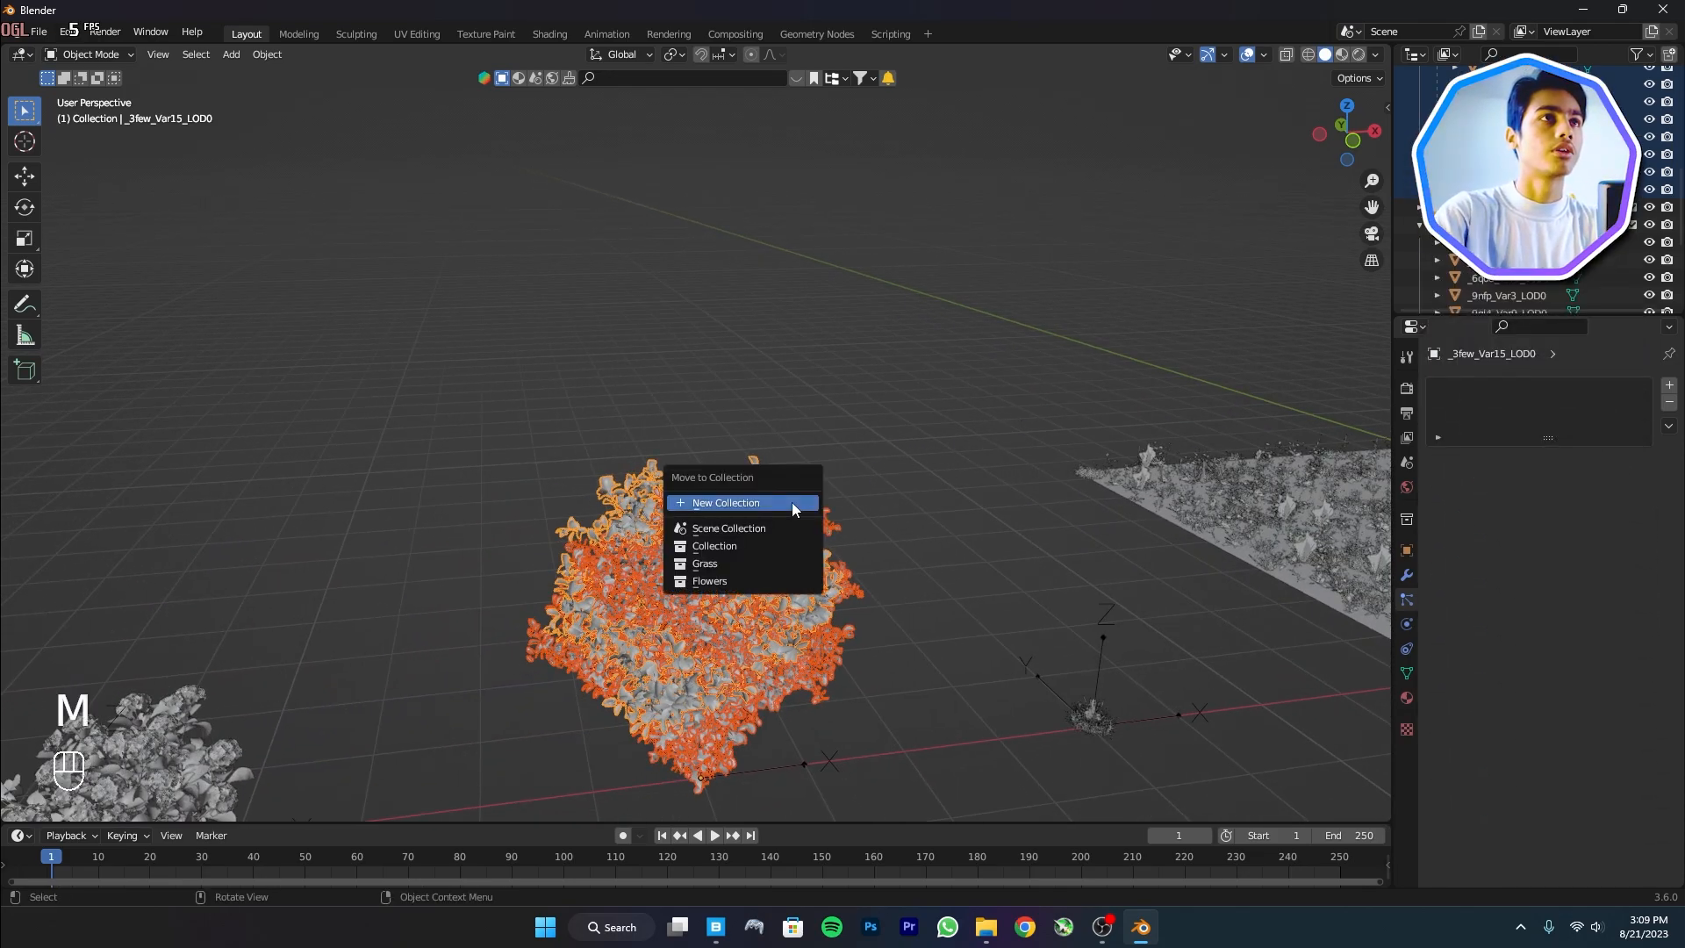
pyautogui.click(792, 502)
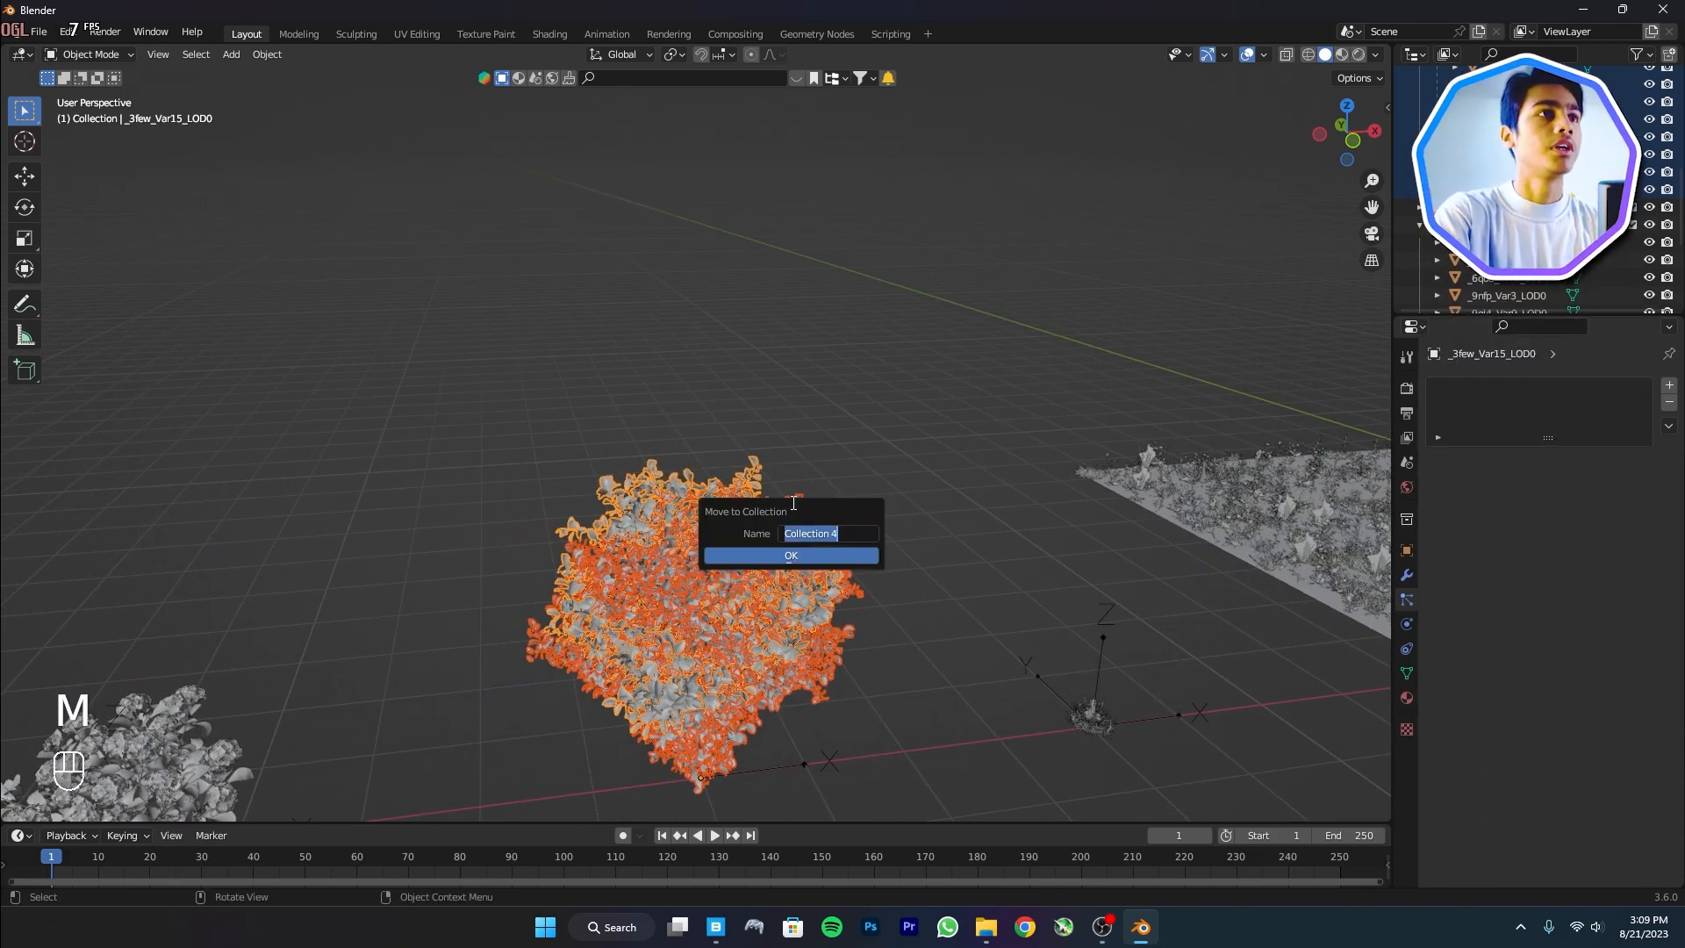
pyautogui.write('Tree')
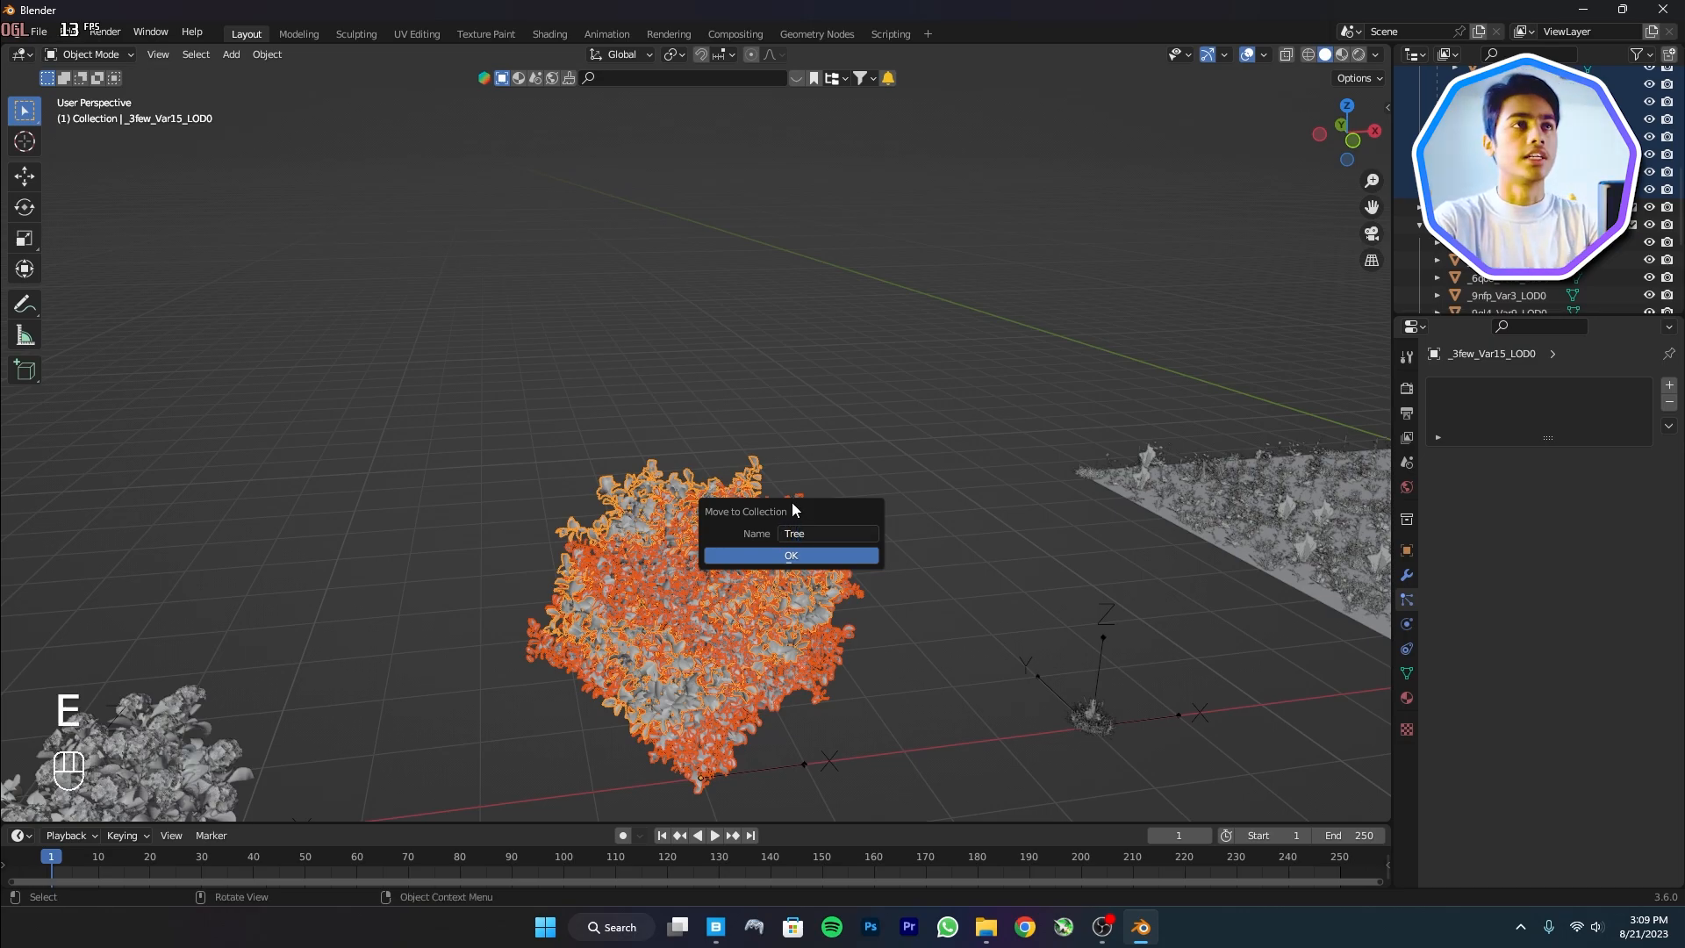
pyautogui.press('Return')
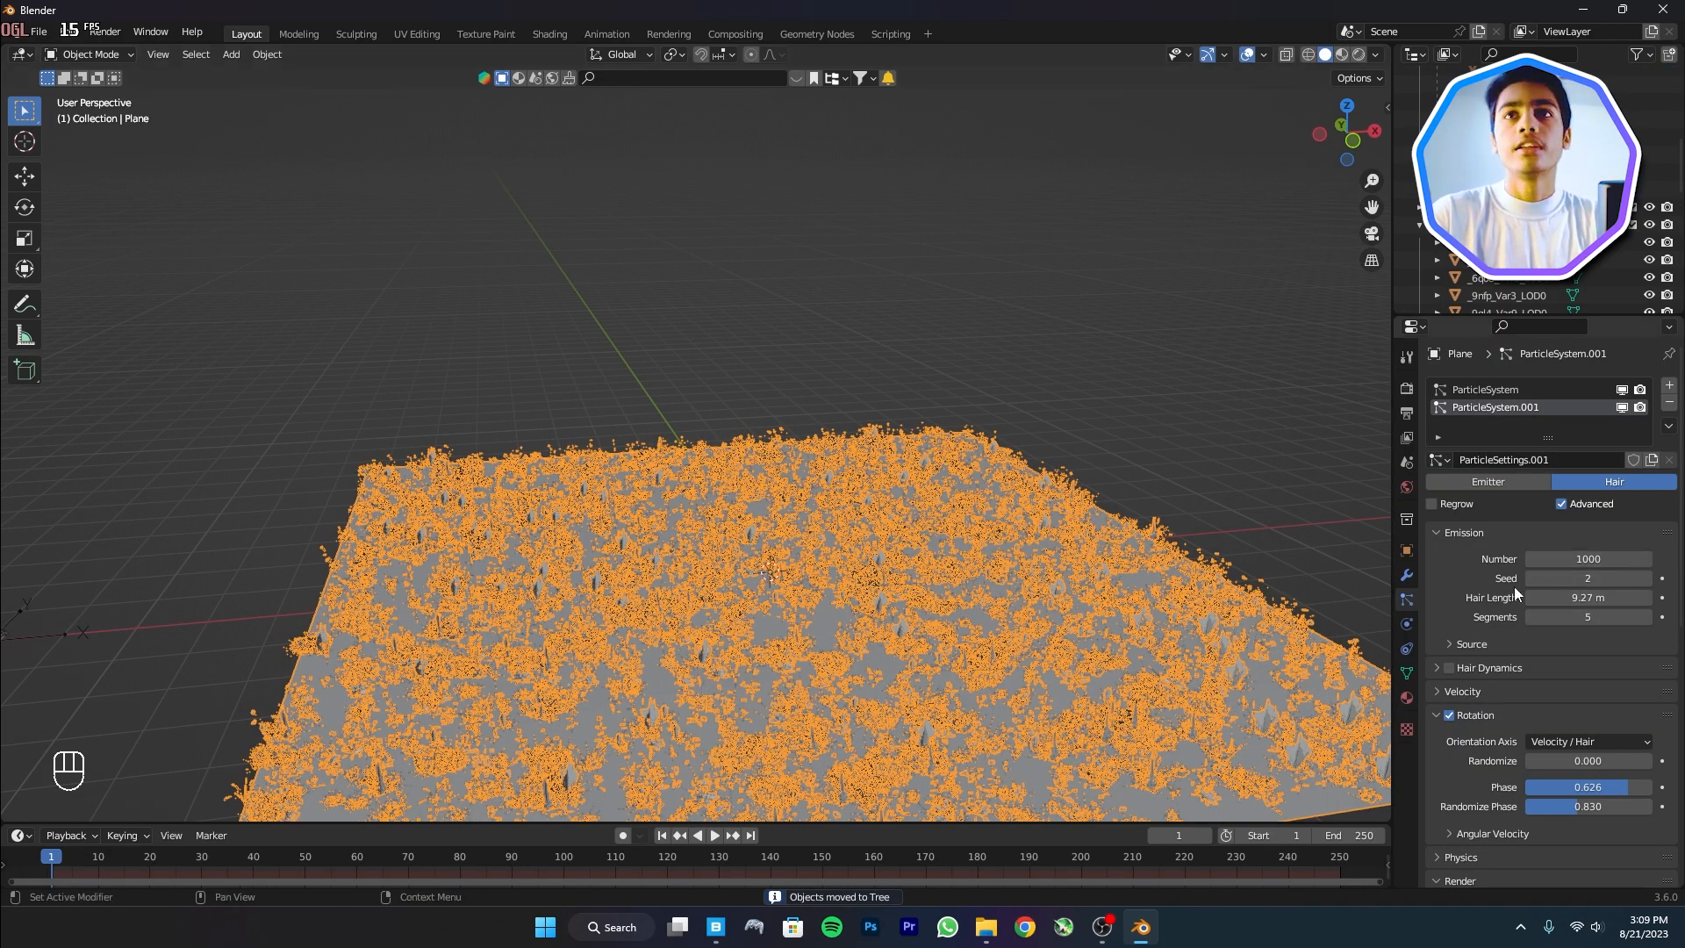
pyautogui.scroll(-4, 1579, 596)
pyautogui.scroll(4, 1584, 588)
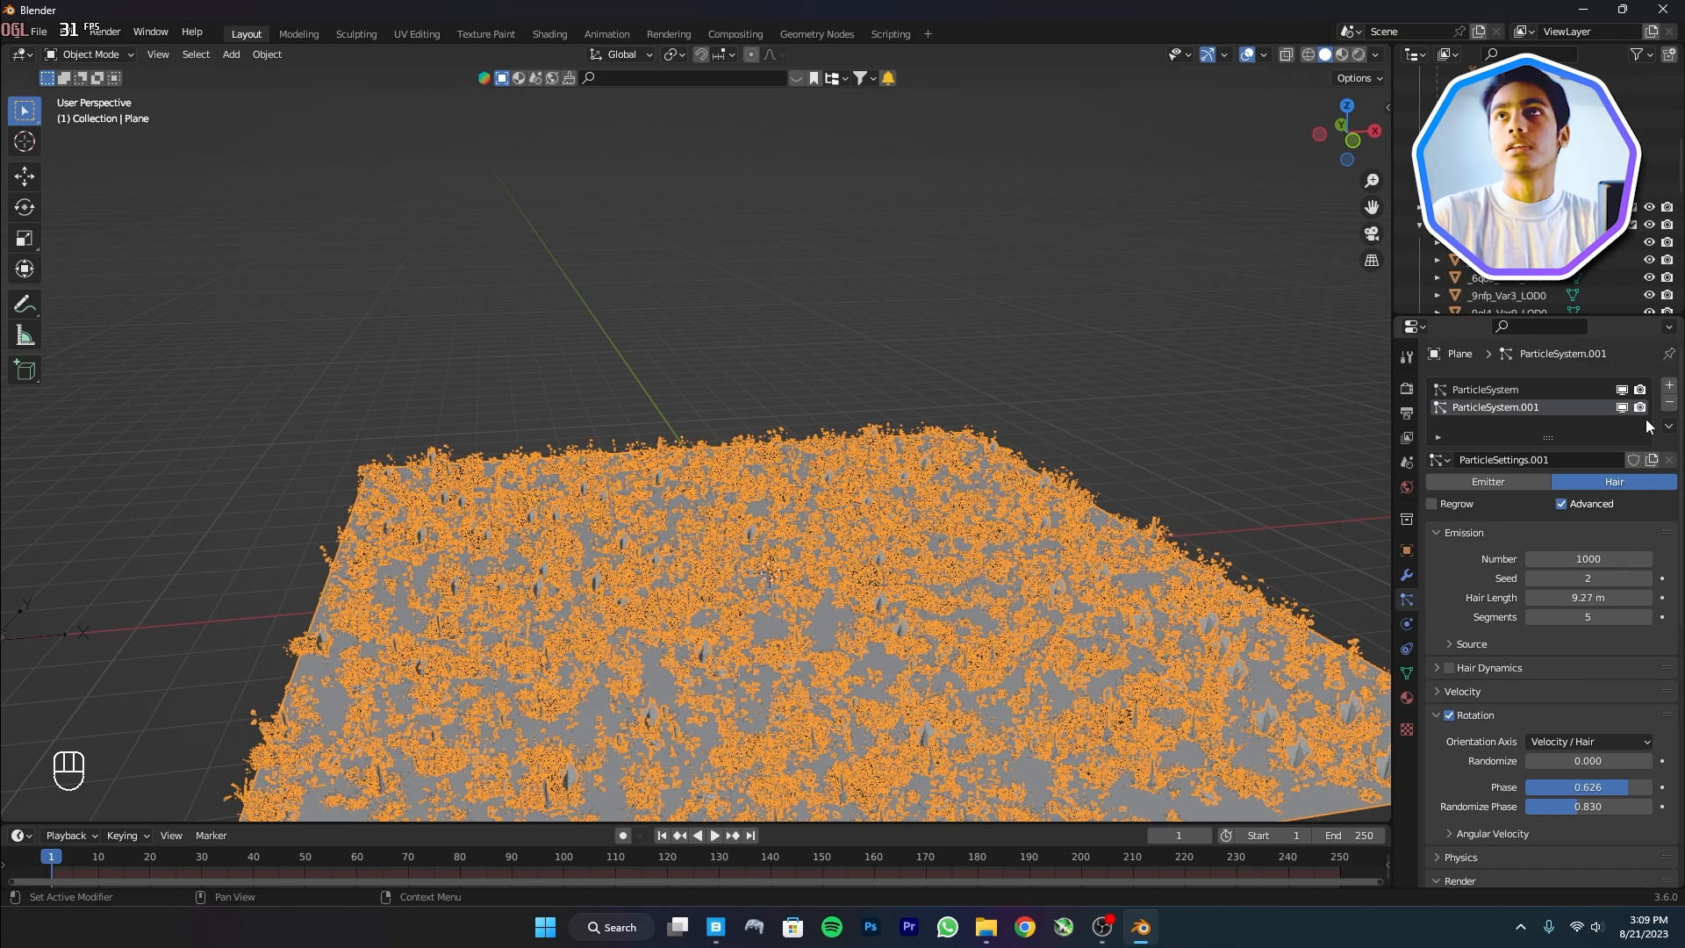
# Add a third Hair system with Advanced on, rendering the Tree collection
pyautogui.click(1669, 386)
pyautogui.click(1613, 484)
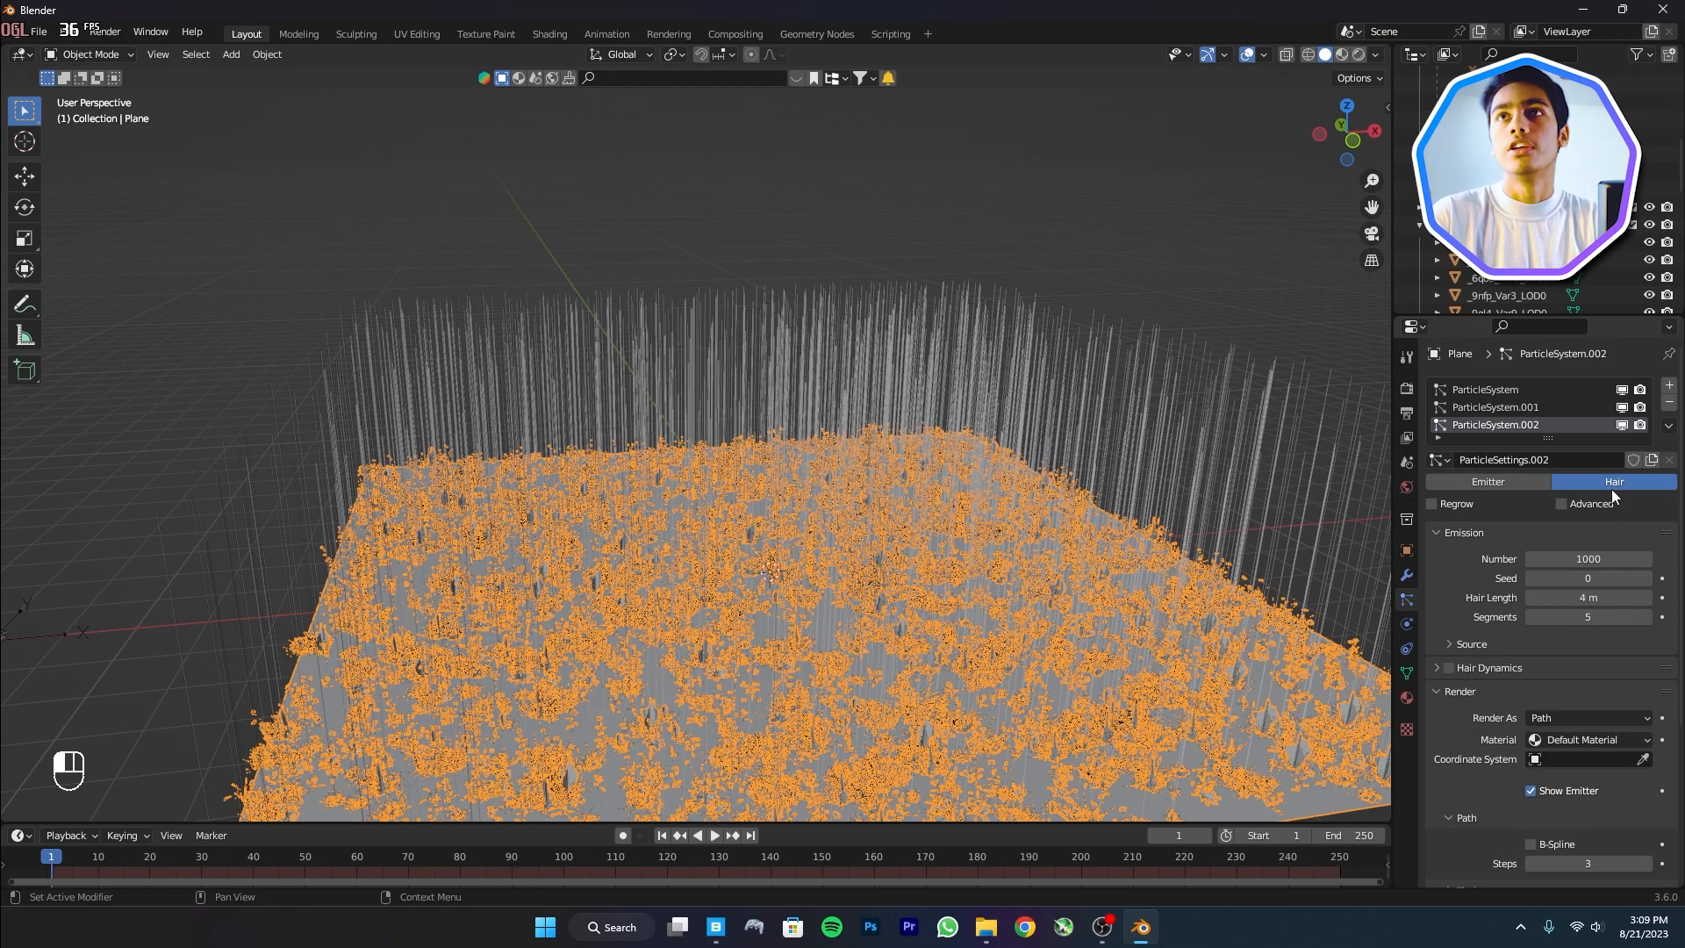
pyautogui.click(1580, 507)
pyautogui.scroll(-6, 1558, 614)
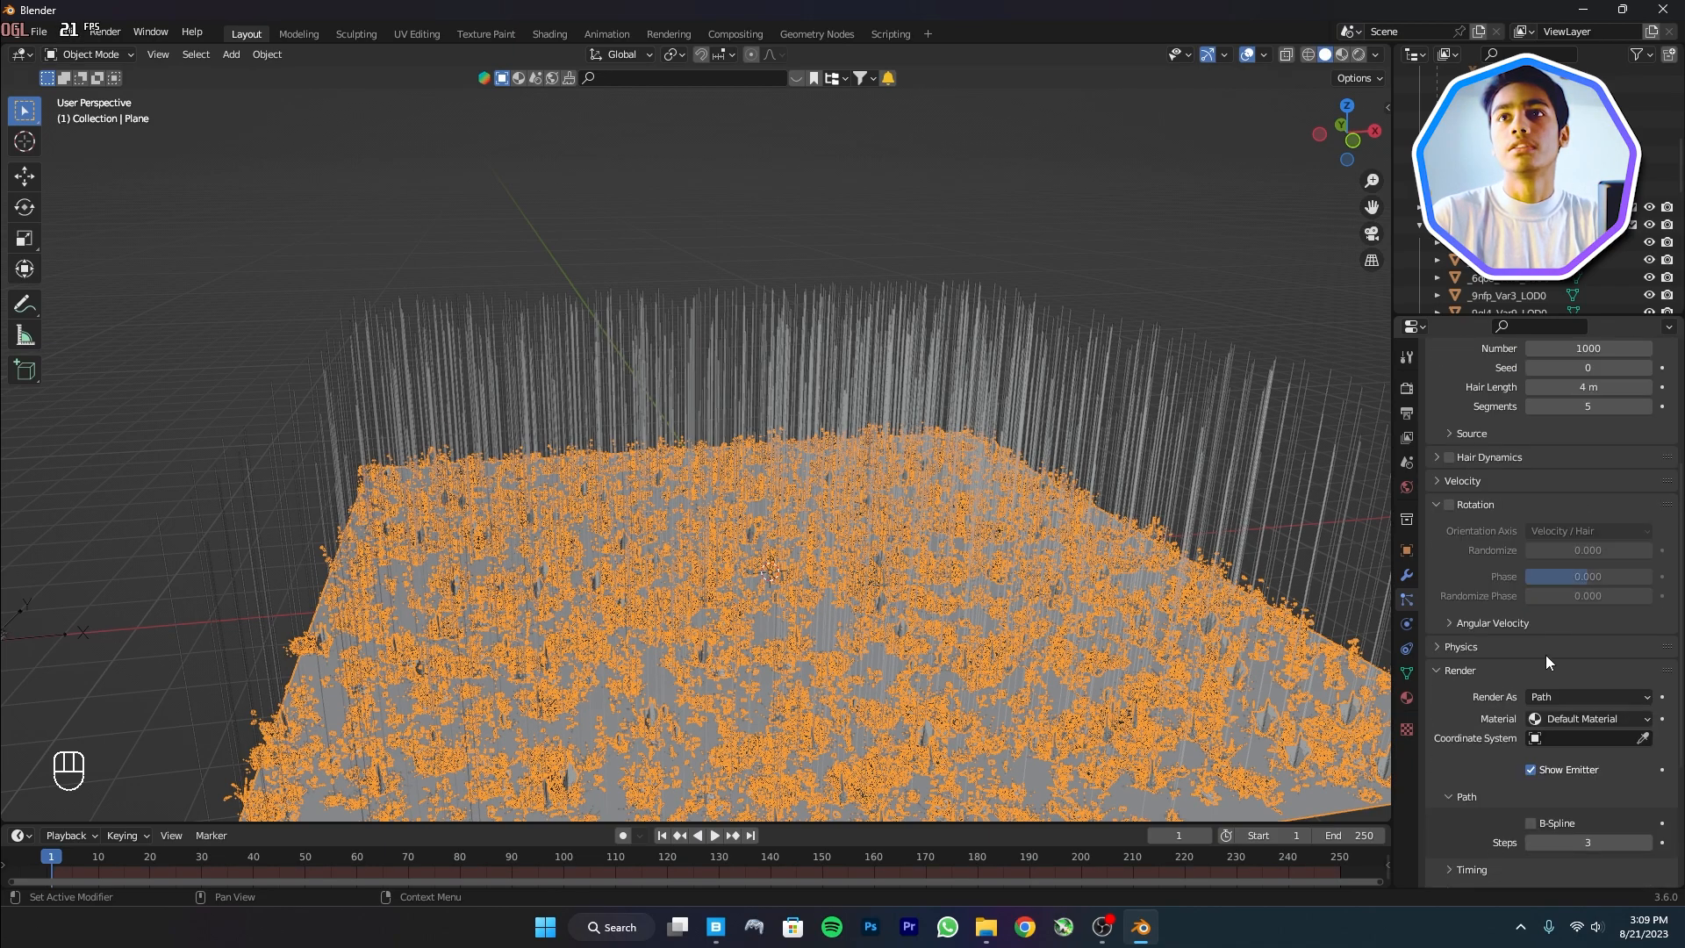
pyautogui.click(1577, 693)
pyautogui.click(1571, 776)
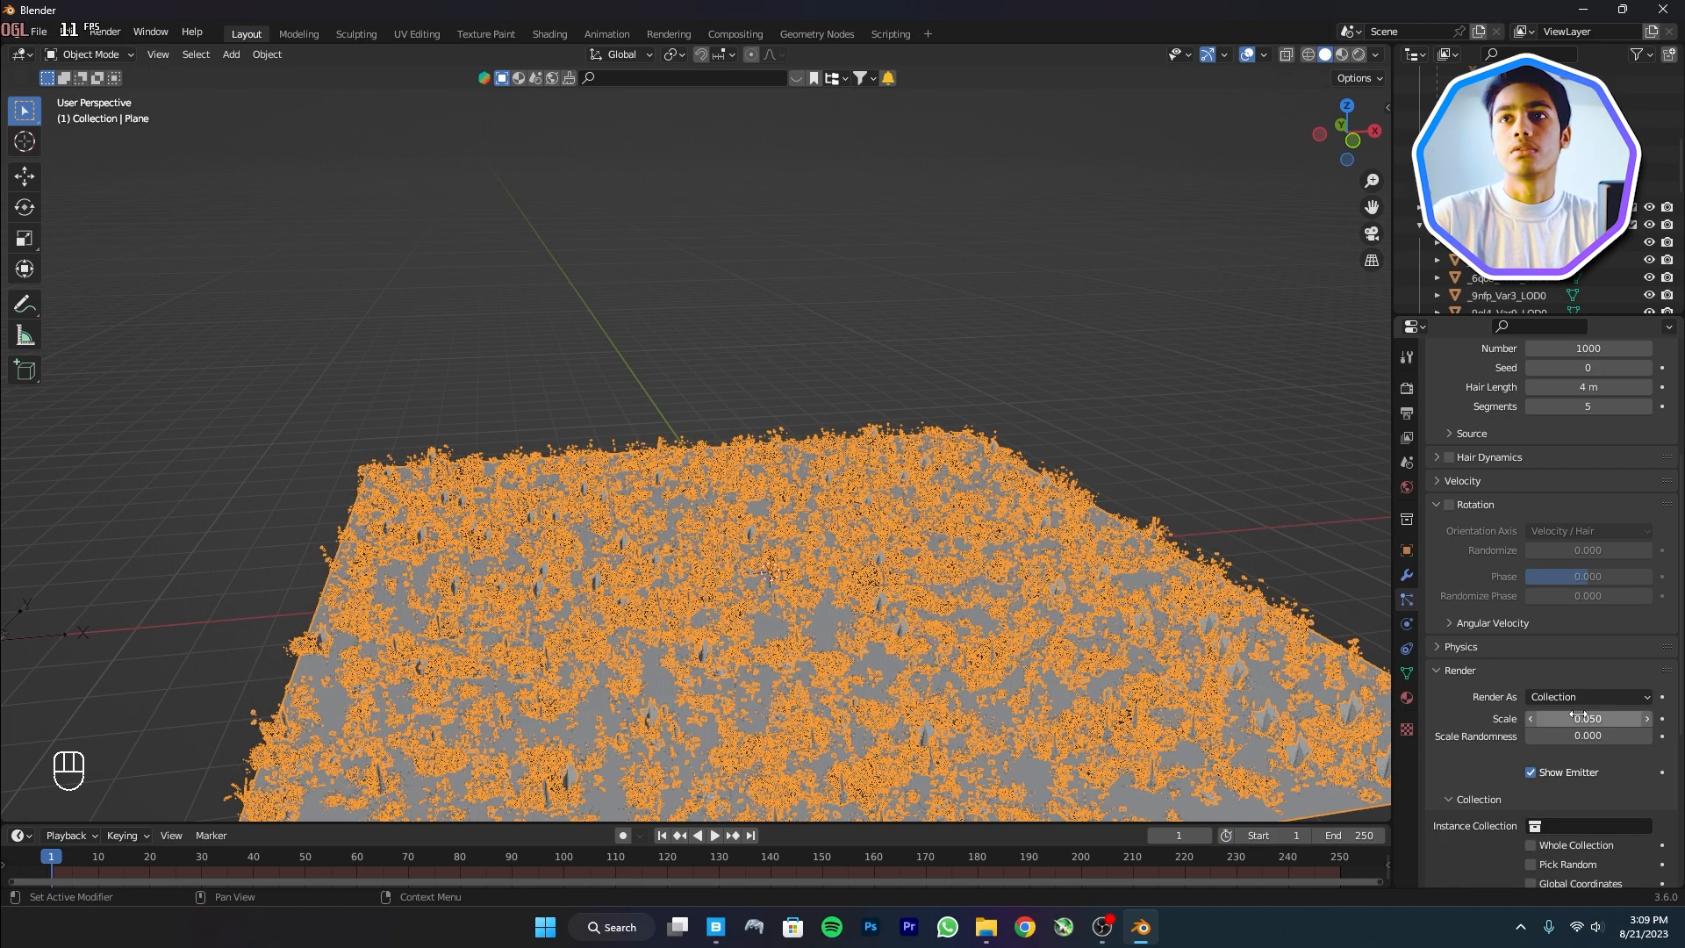
pyautogui.click(1575, 825)
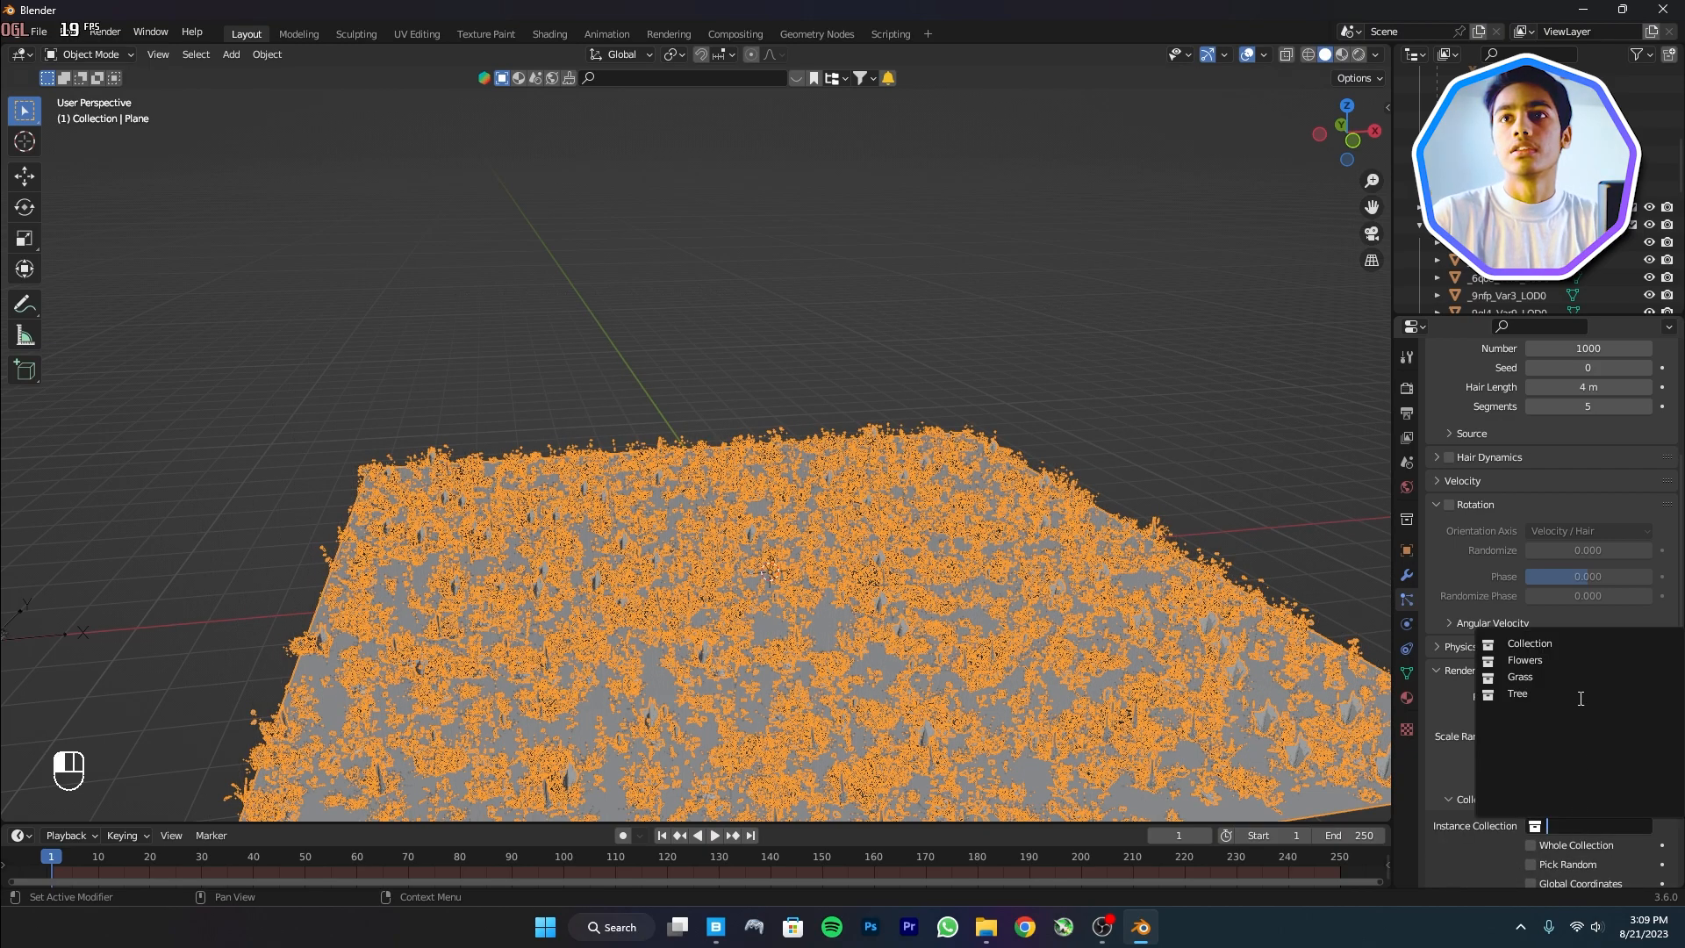
pyautogui.click(1552, 694)
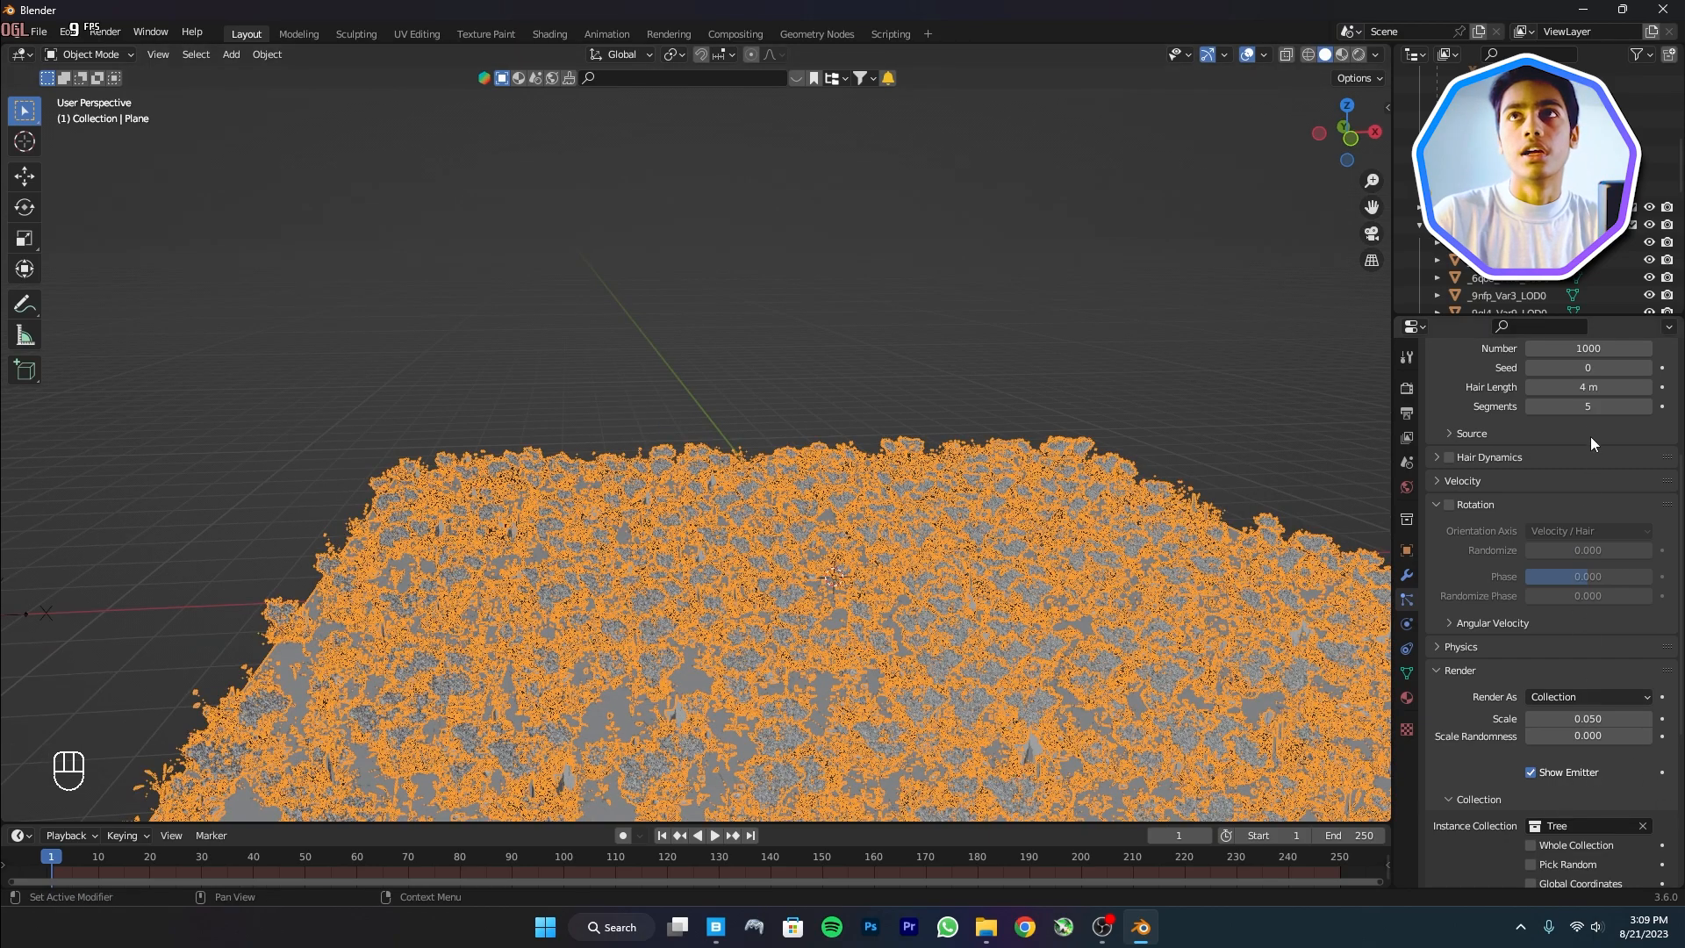
# Set the tree particle count to 50 and scale to 0.095
pyautogui.scroll(4, 1601, 430)
pyautogui.click(1587, 488)
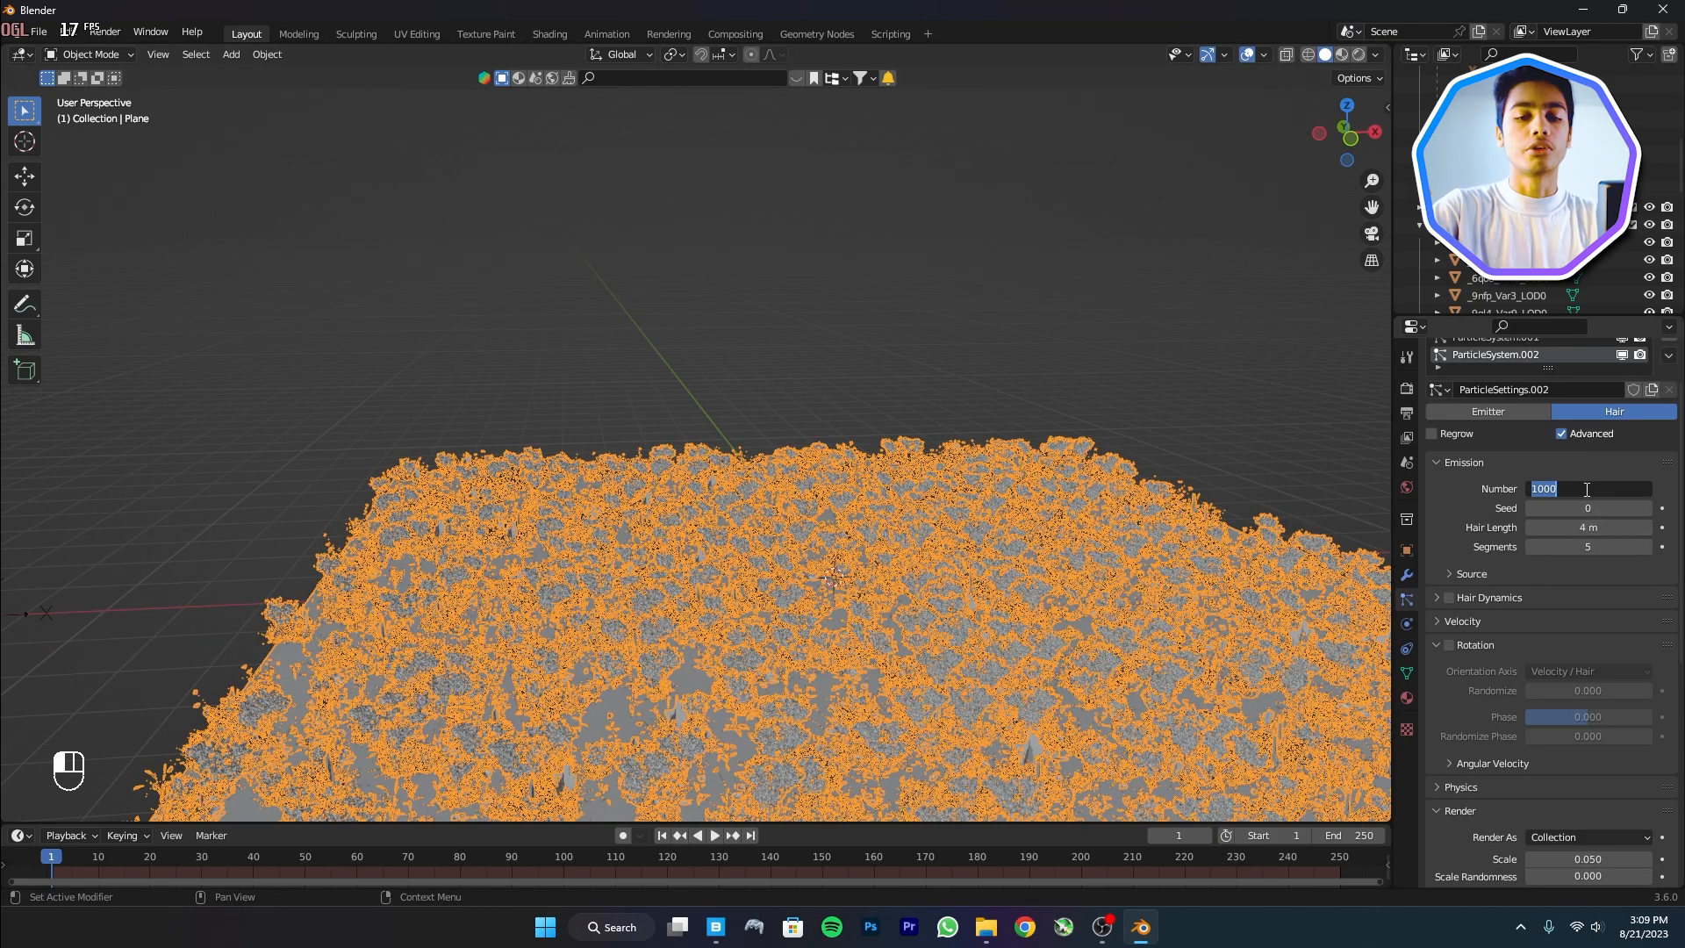
pyautogui.write('50')
pyautogui.press('Return')
pyautogui.scroll(-4, 1586, 494)
pyautogui.keyDown('shift'); pyautogui.moveTo(1588, 717); pyautogui.dragTo(1641, 717); pyautogui.keyUp('shift')
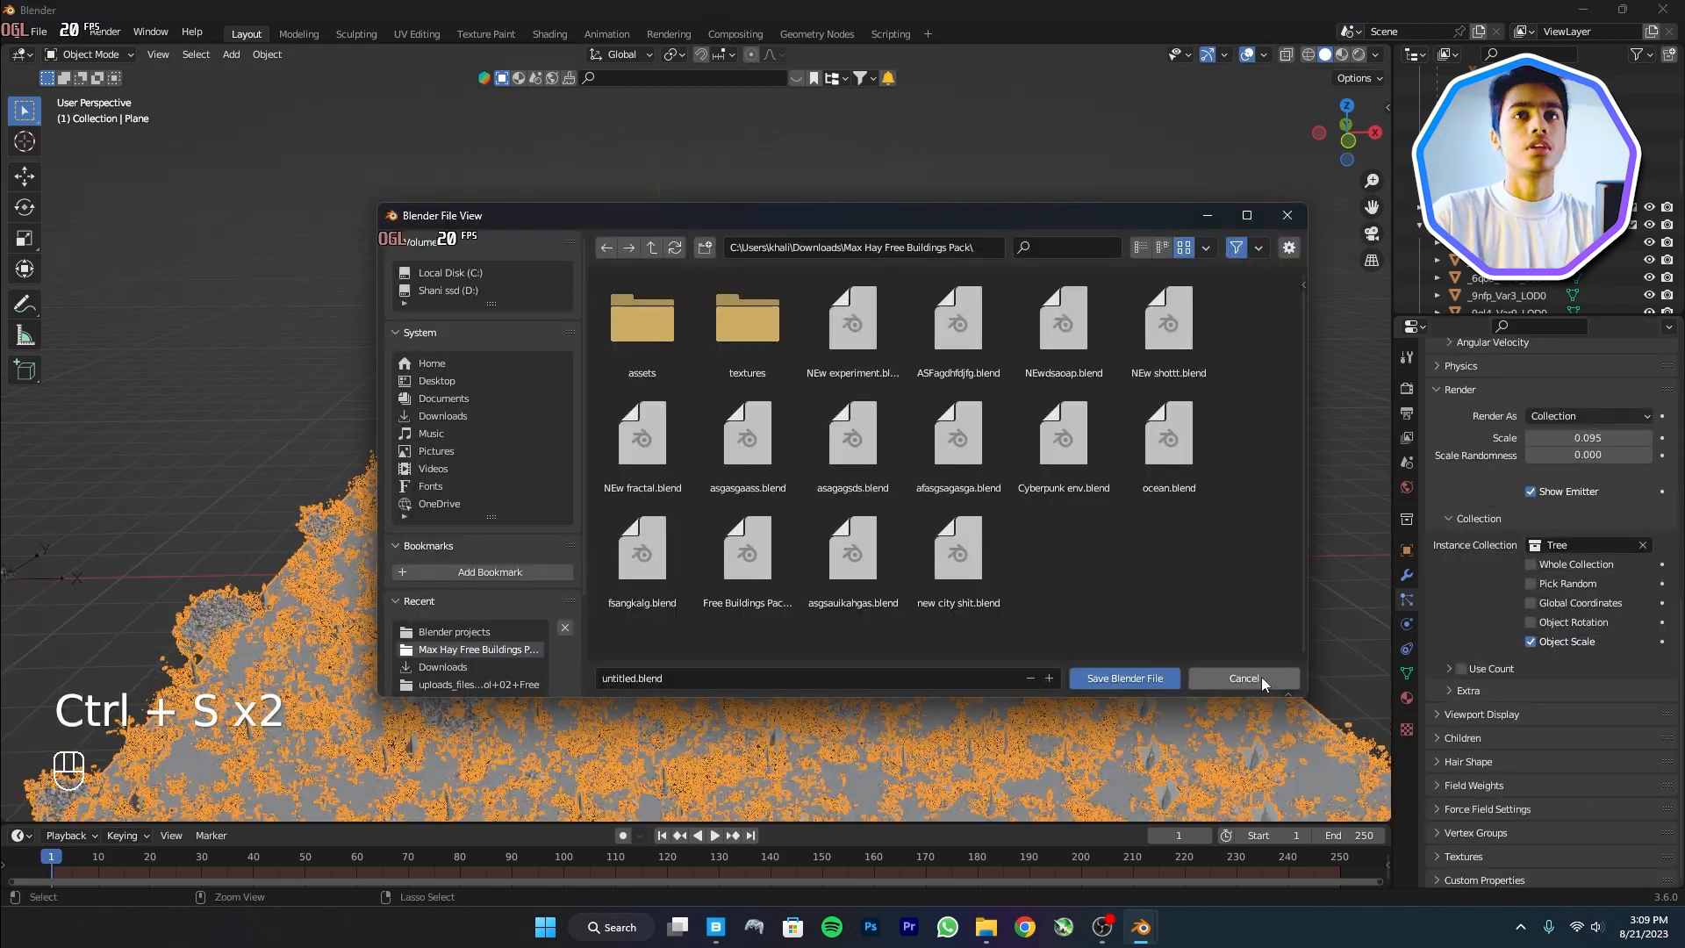
pyautogui.click(1261, 677)
# Save the file and set rendering to Cycles on GPU Compute
pyautogui.hotkey('ctrl', 's')
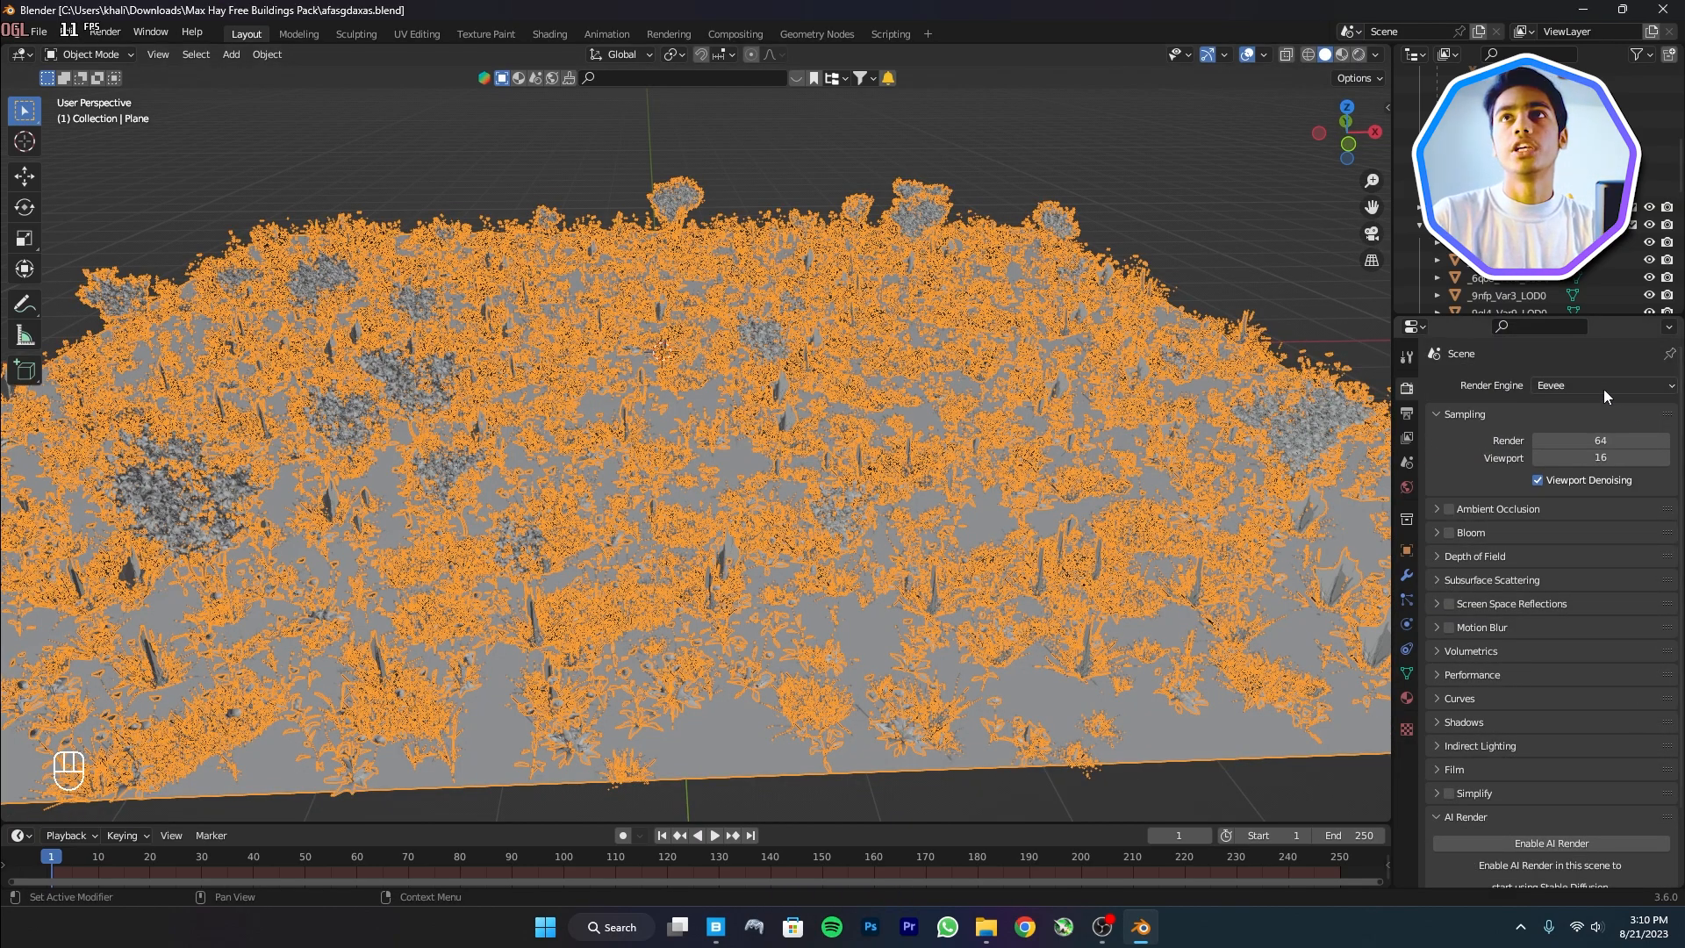
pyautogui.click(1592, 384)
pyautogui.click(1565, 435)
pyautogui.click(1597, 428)
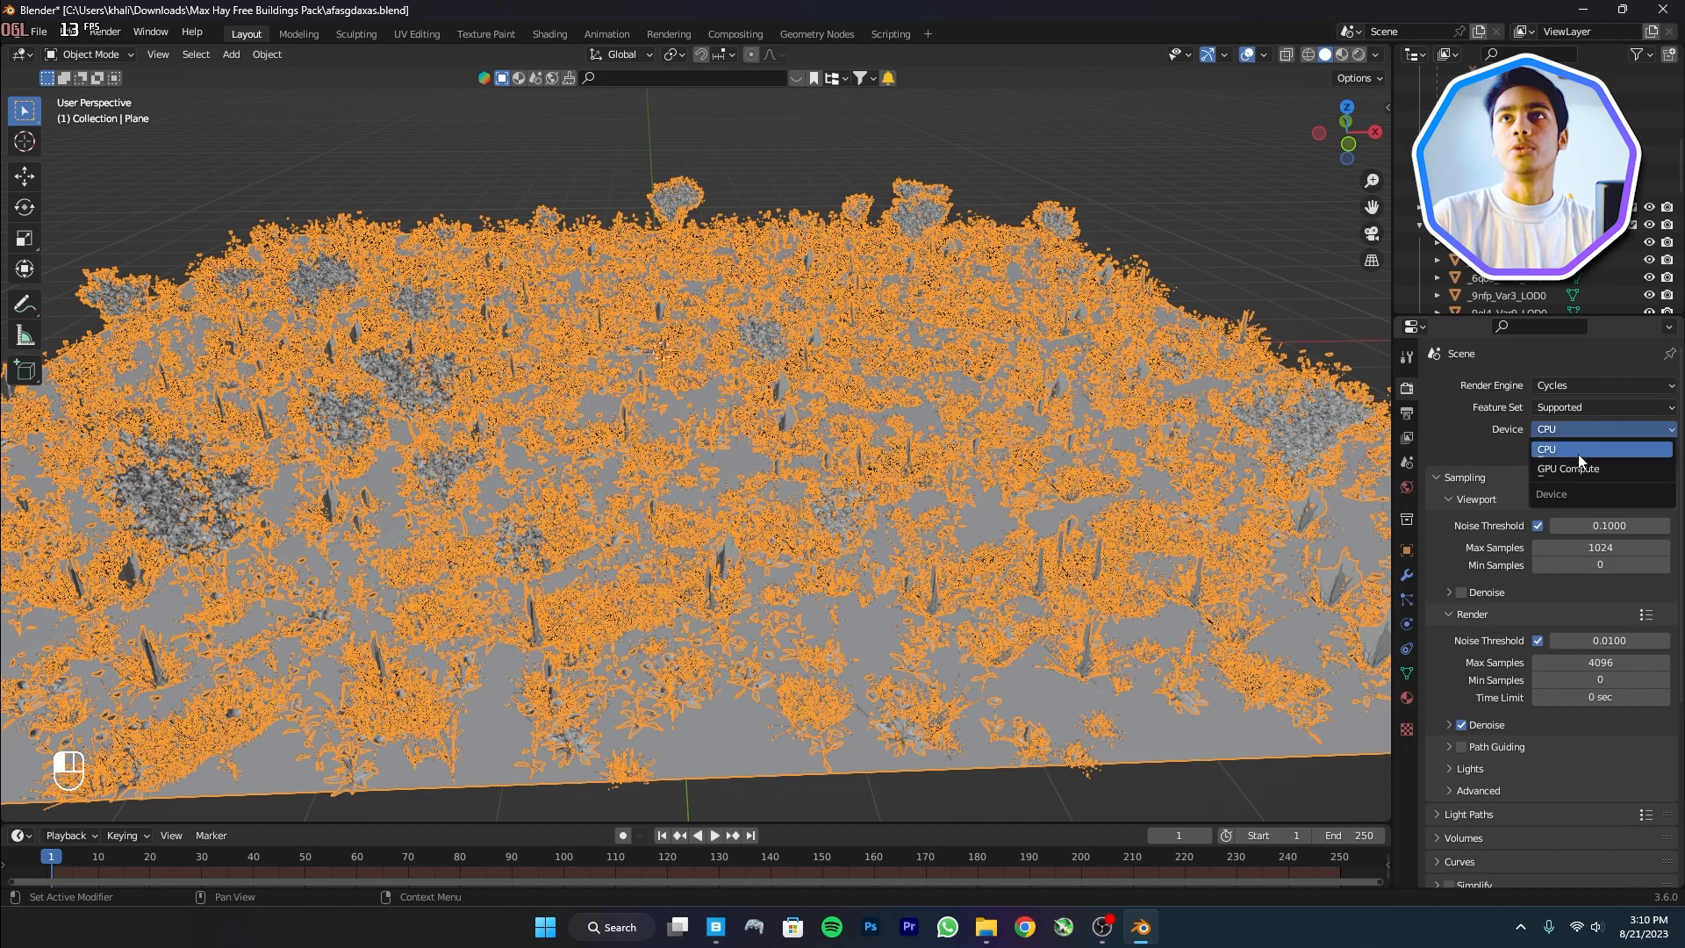
pyautogui.click(1577, 470)
# Switch the viewport to Rendered and make the world colour a Sky Texture
pyautogui.click(1357, 54)
pyautogui.click(1406, 487)
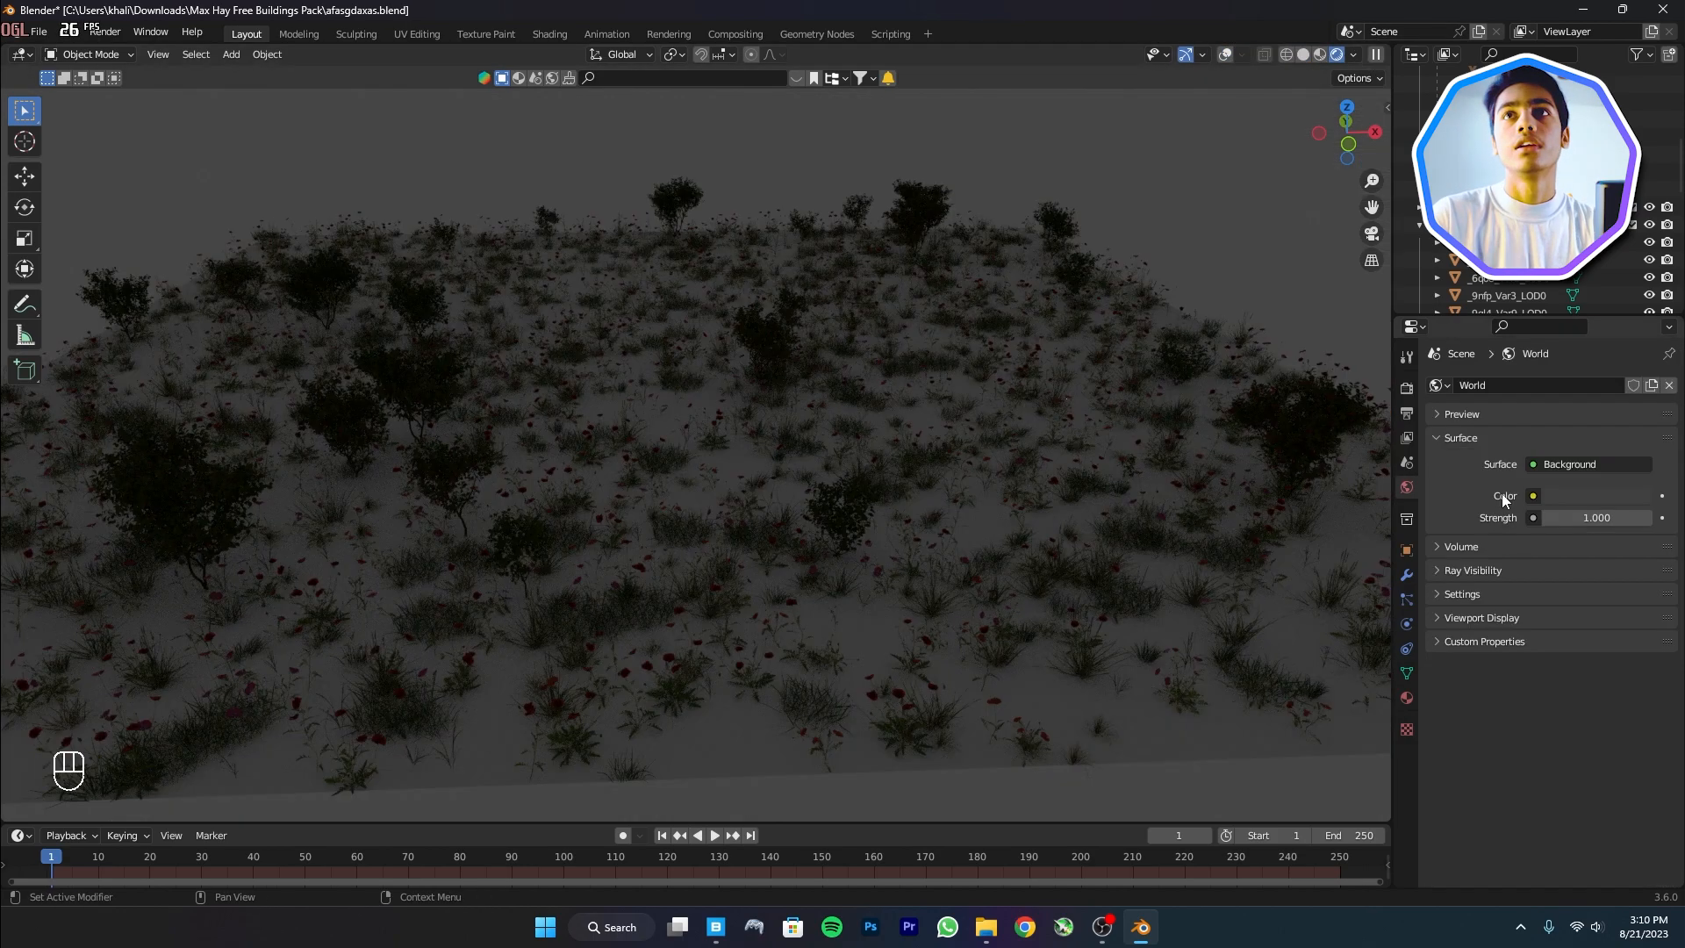
pyautogui.click(1534, 496)
pyautogui.click(1141, 728)
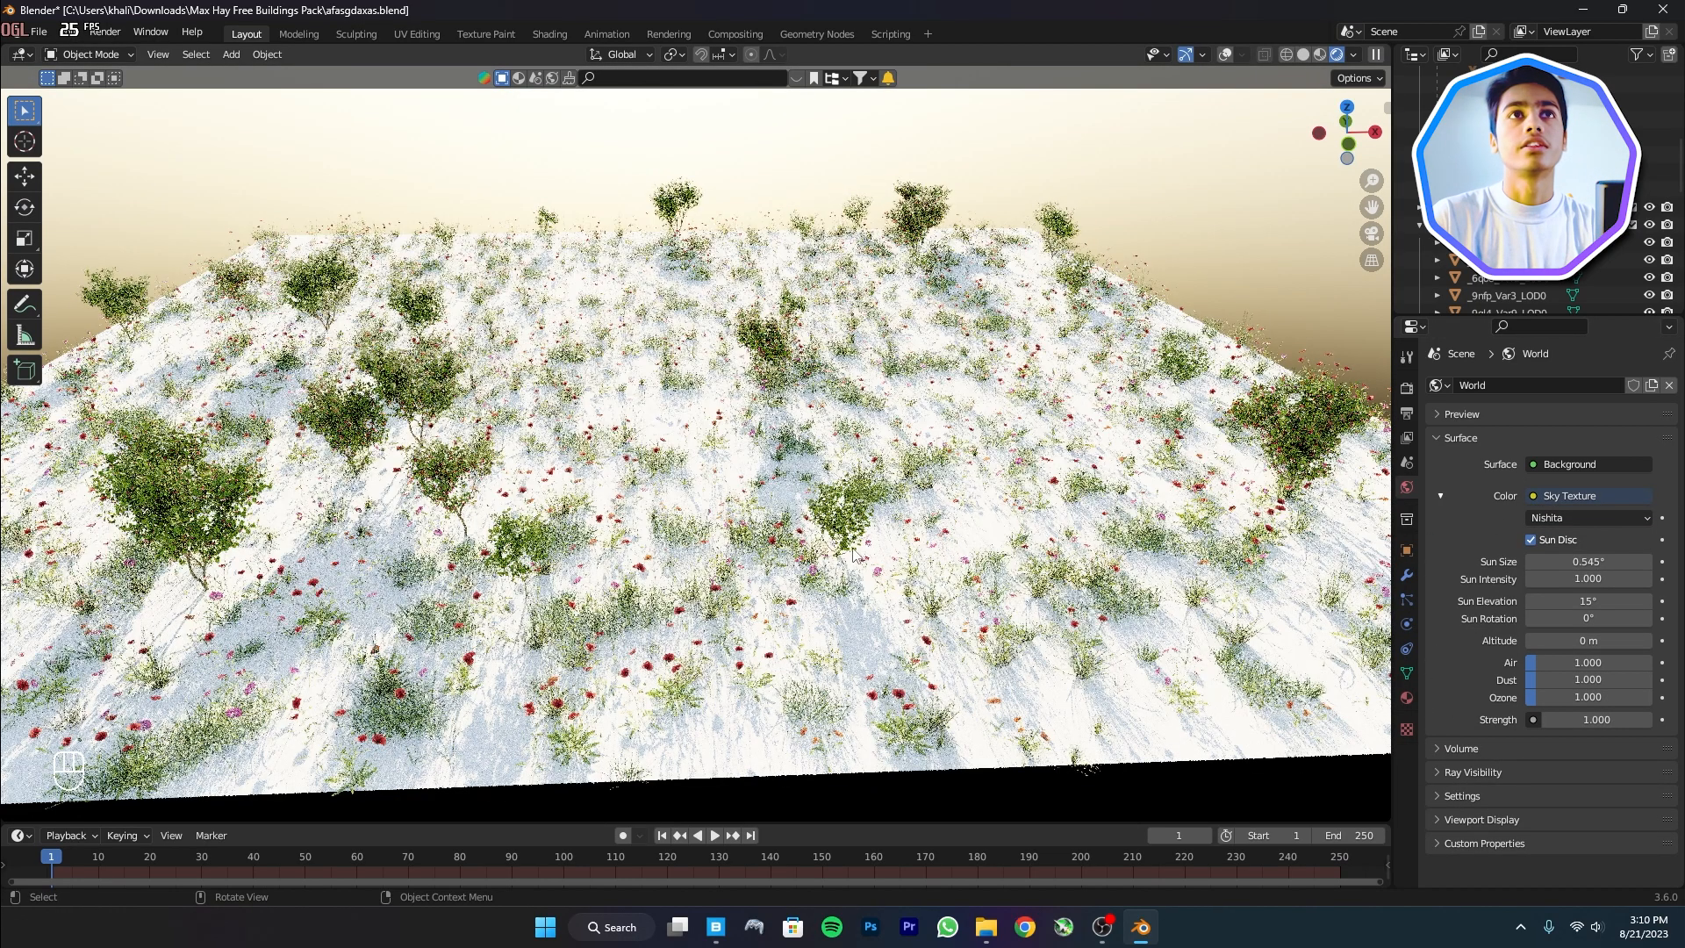
pyautogui.moveTo(853, 555); pyautogui.dragTo(842, 500, button='middle')
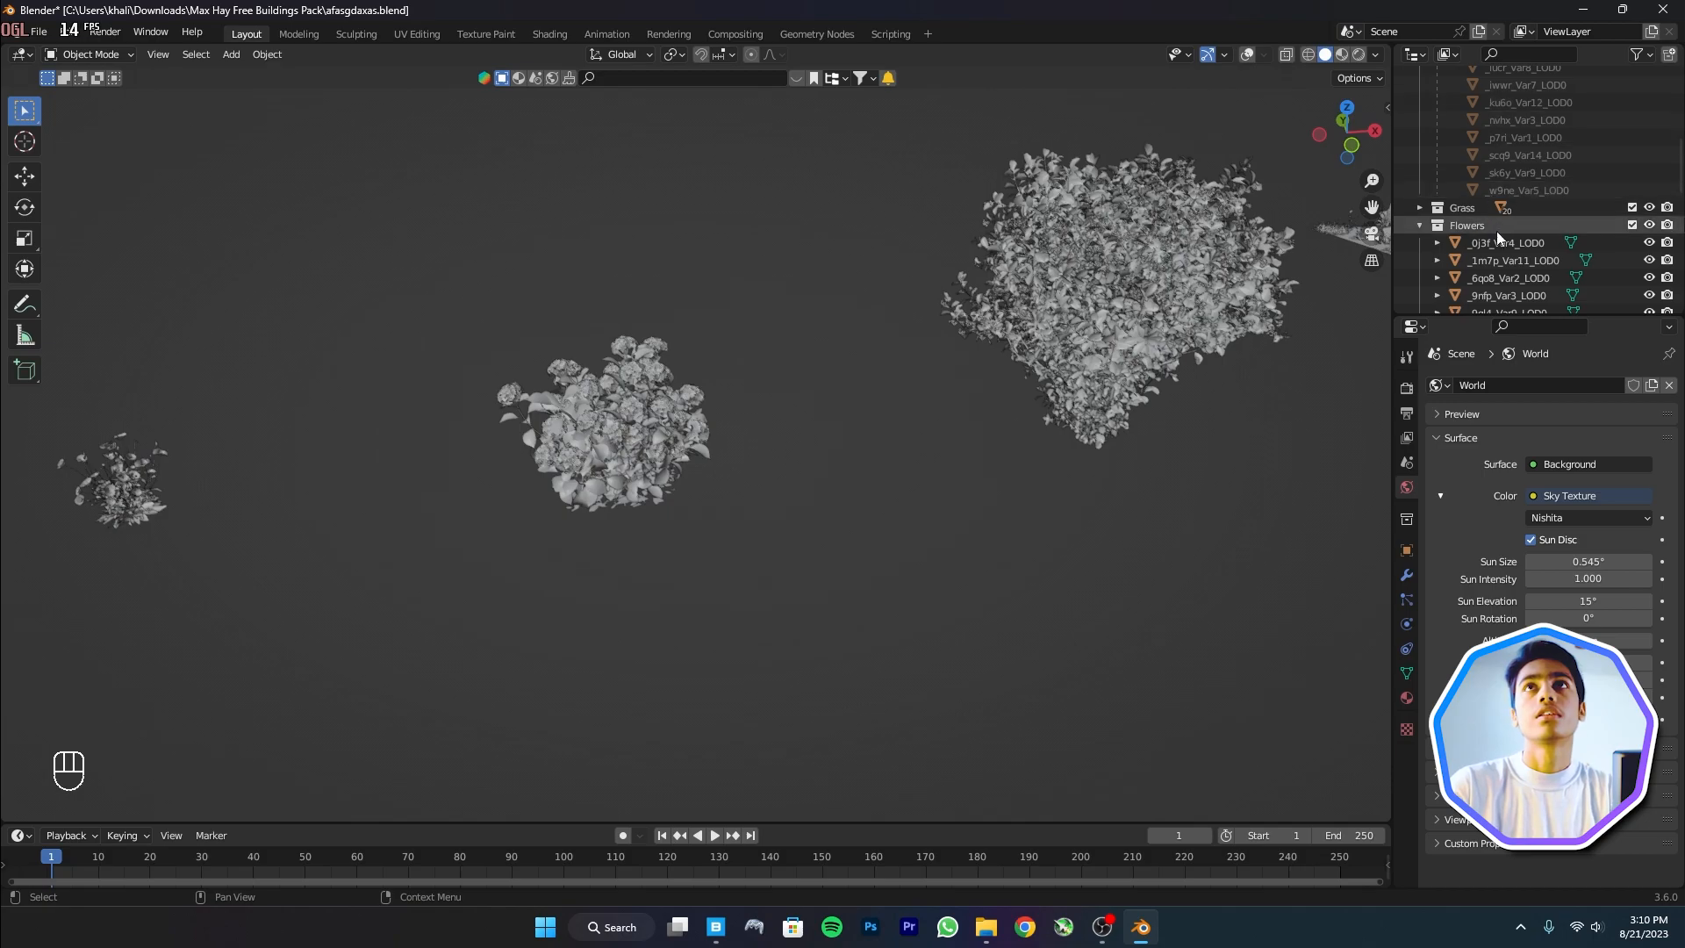
# Expand the Bigleaf Hydrangea in the Outliner to reveal its part meshes
pyautogui.scroll(10, 1507, 219)
pyautogui.click(1491, 164)
pyautogui.click(1246, 55)
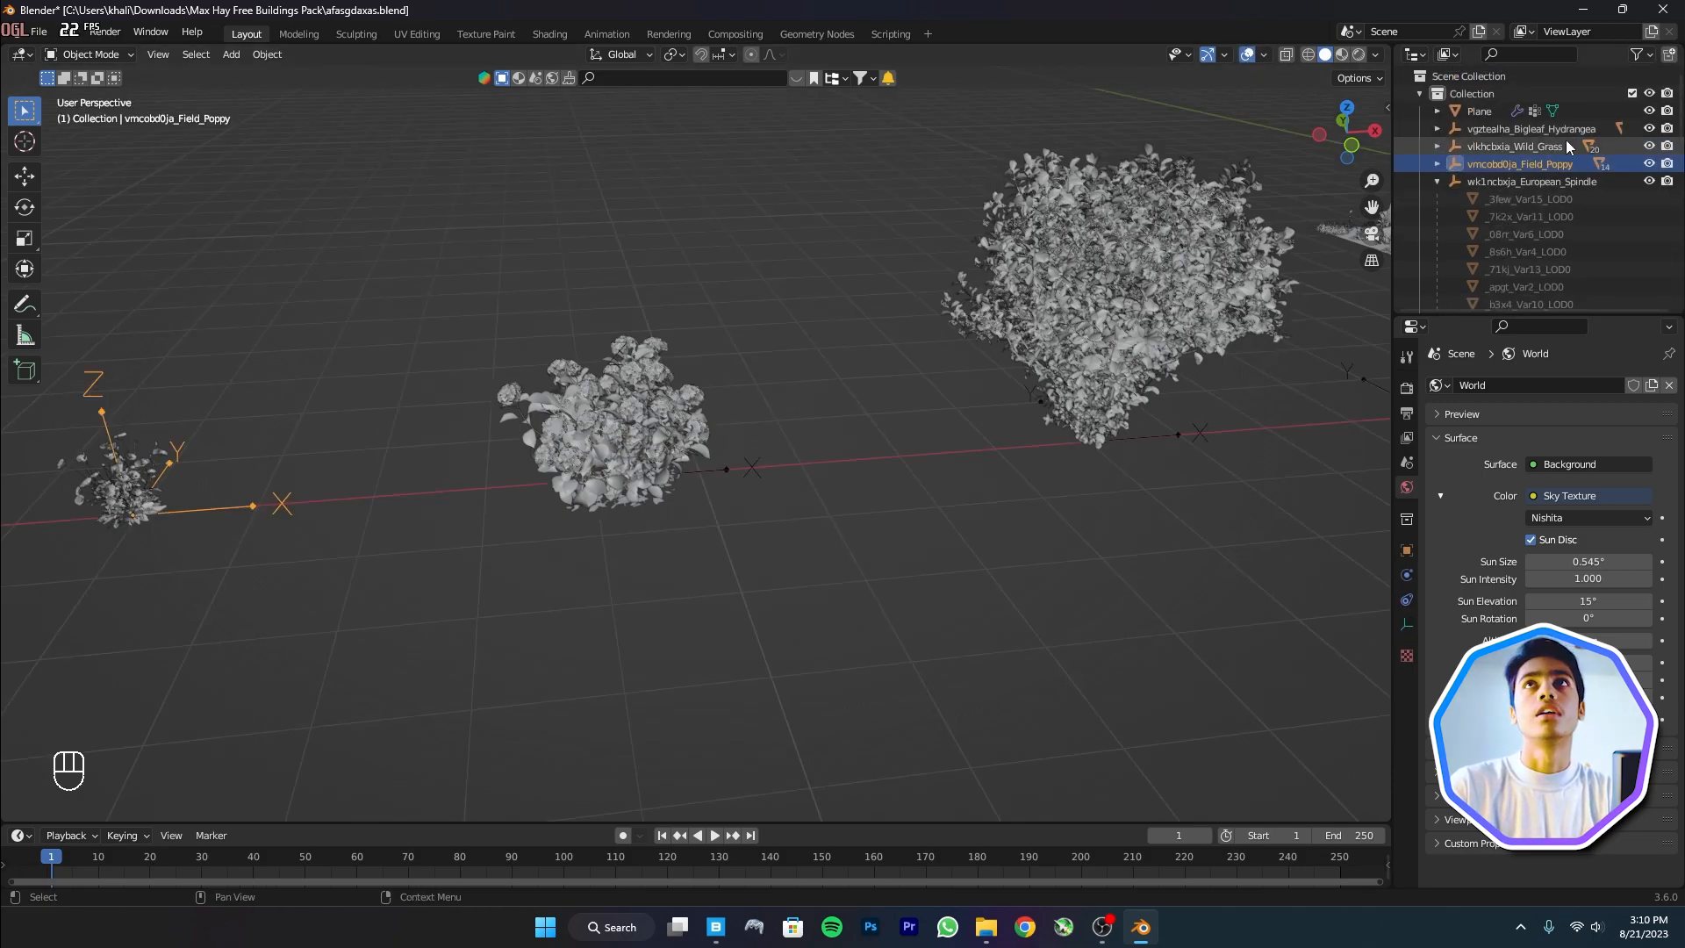
pyautogui.click(1524, 146)
pyautogui.click(1437, 181)
pyautogui.click(1492, 129)
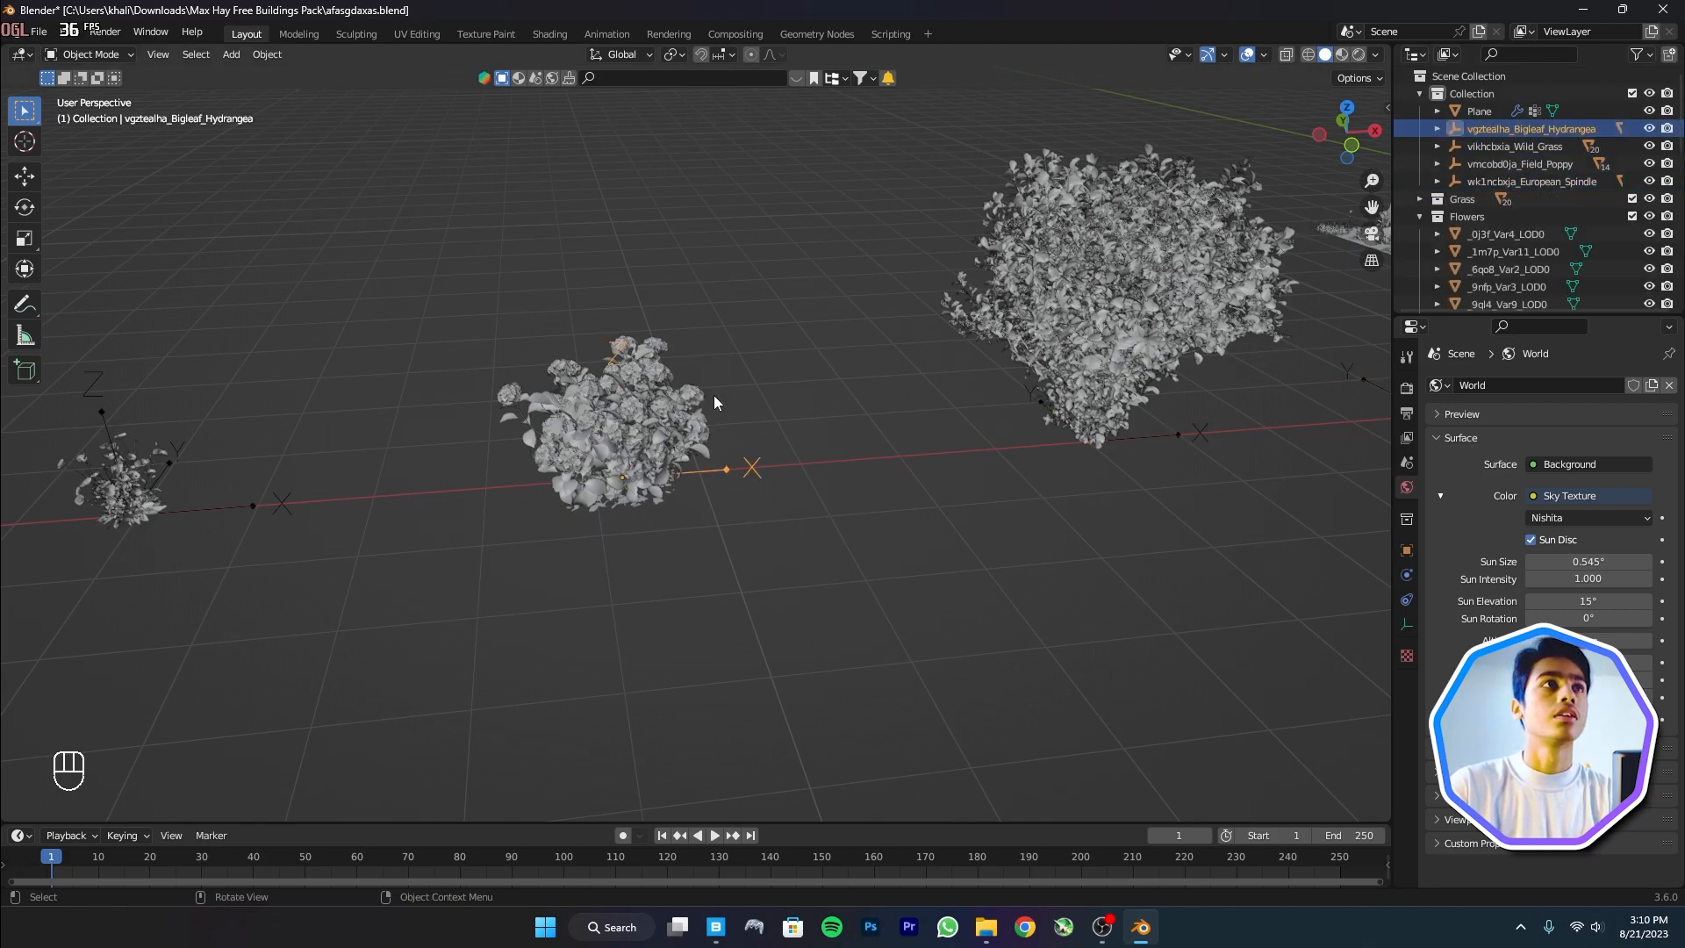
pyautogui.click(1438, 128)
# Select all the hydrangea part meshes and move them into a new collection named Blue
pyautogui.click(1550, 216)
pyautogui.scroll(-5, 1542, 249)
pyautogui.keyDown('shift'); pyautogui.click(1514, 196); pyautogui.keyUp('shift')
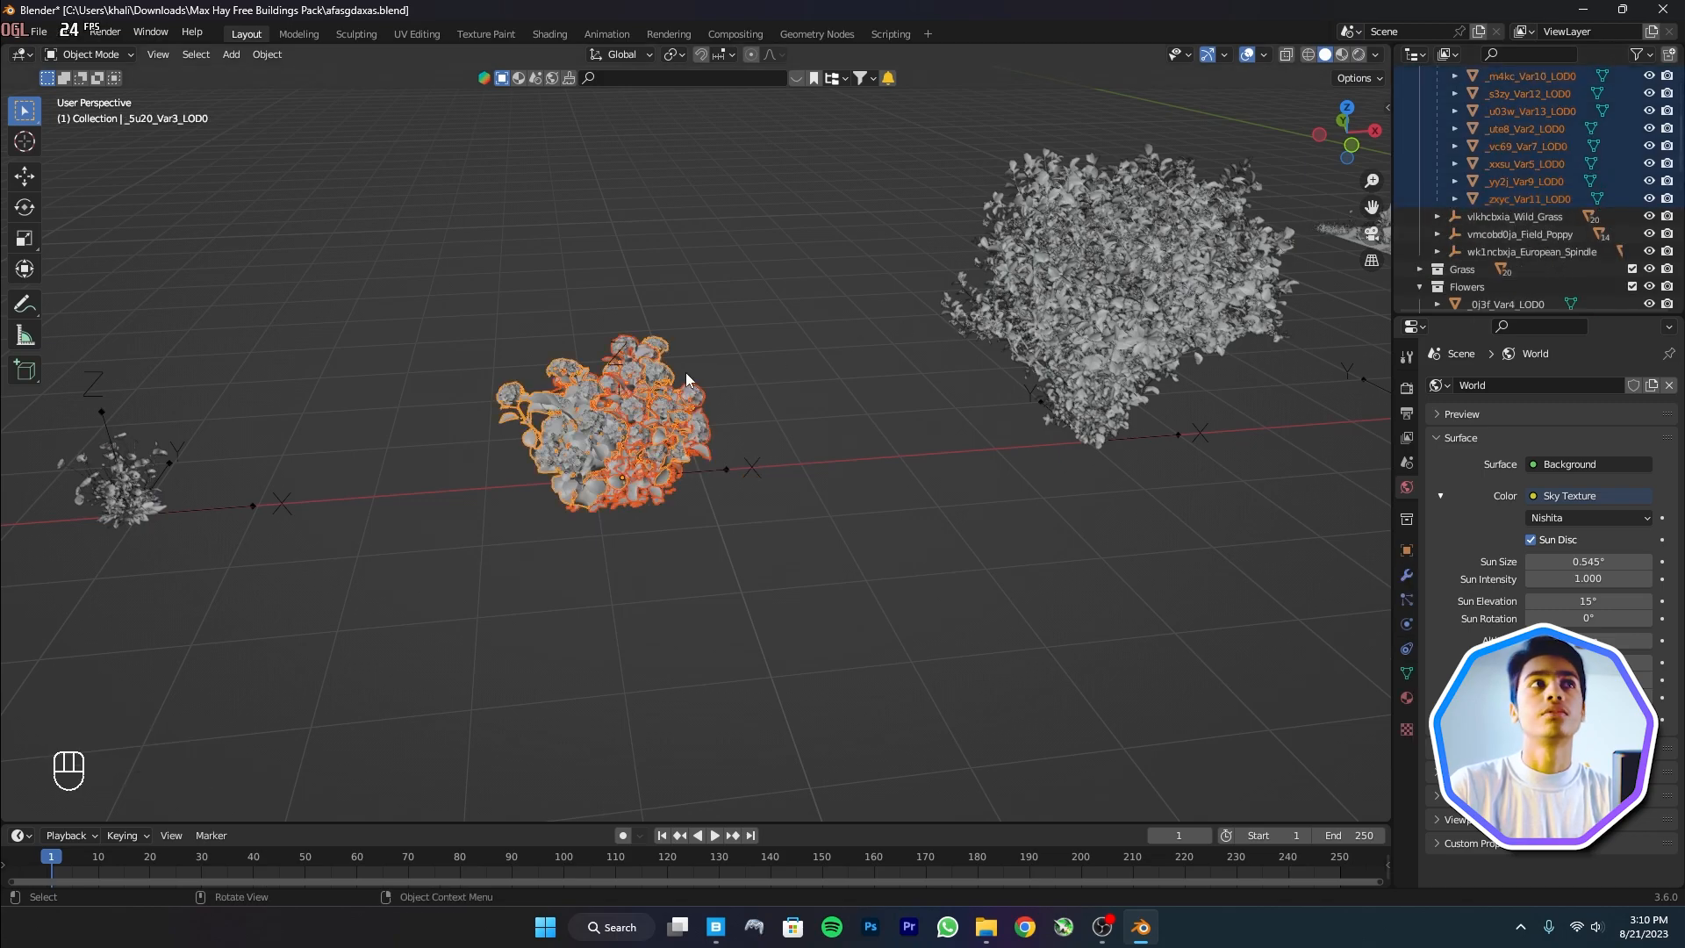
pyautogui.press('m')
pyautogui.click(684, 372)
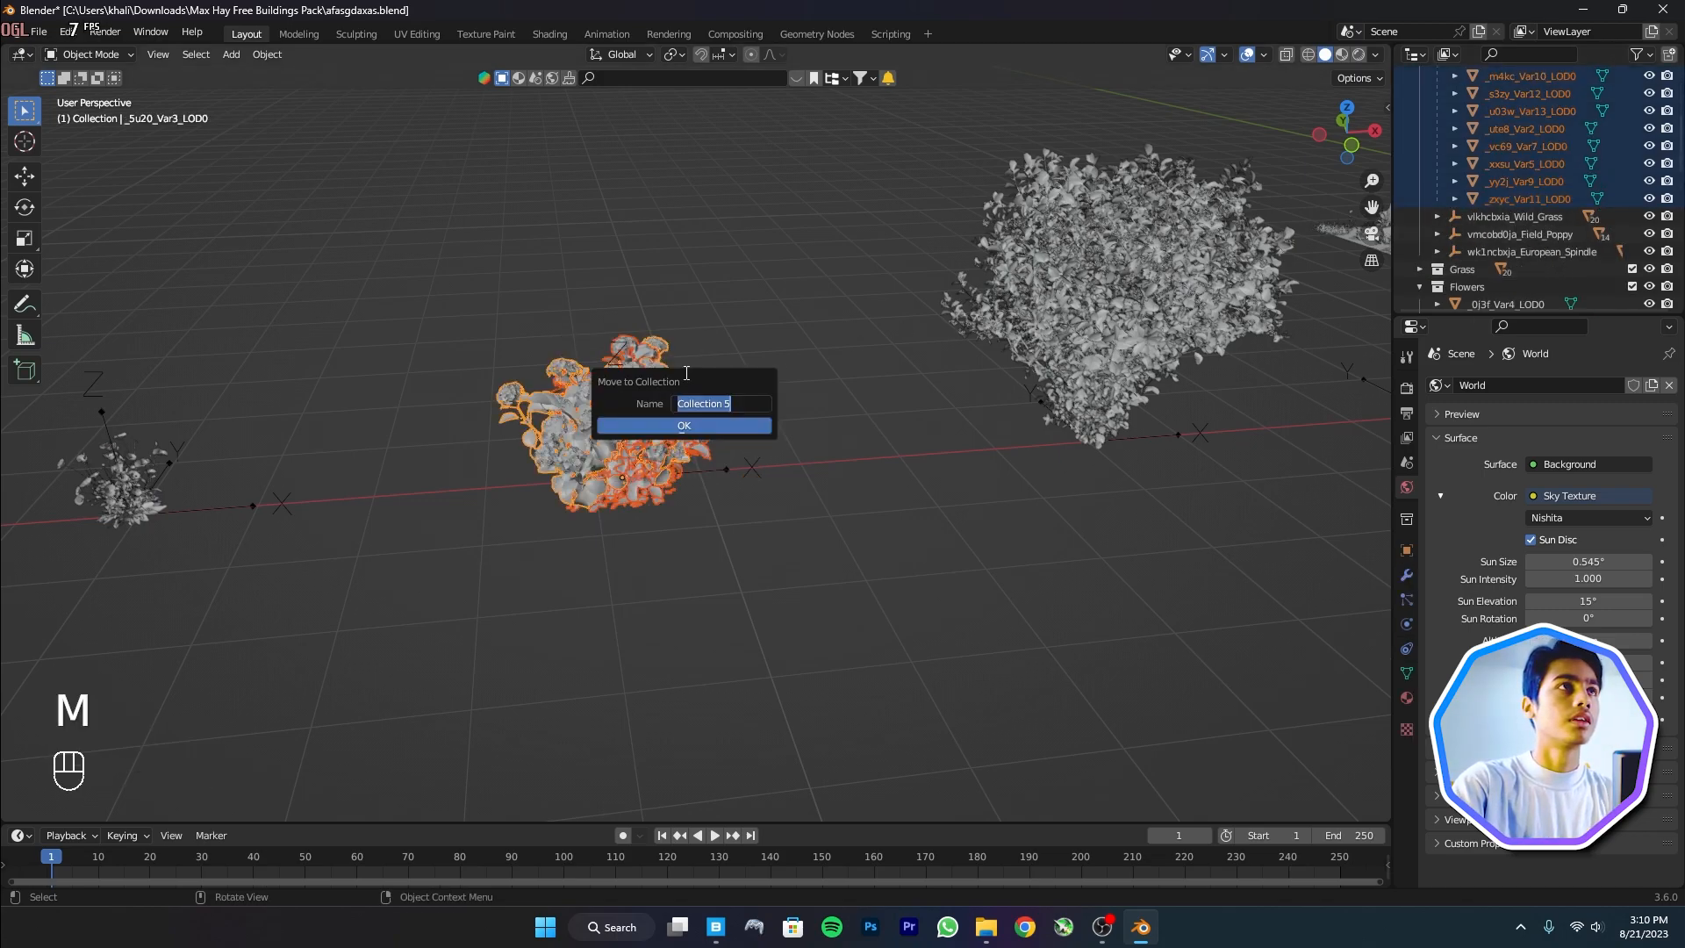
pyautogui.write('B')
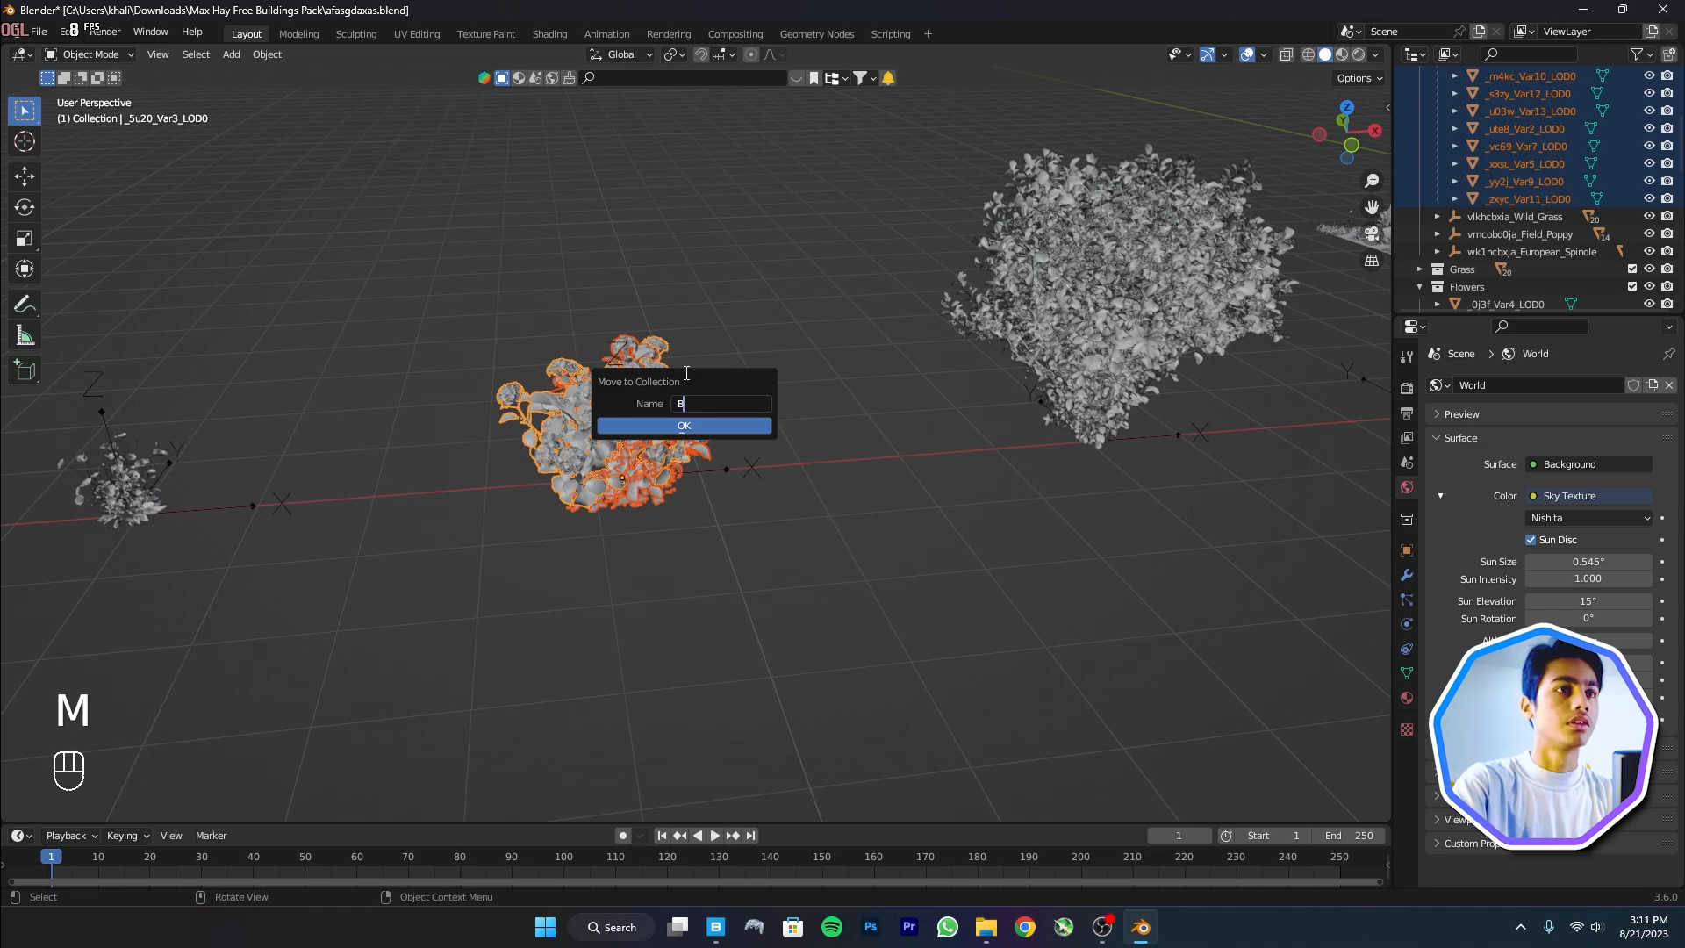
pyautogui.write('Vlue')
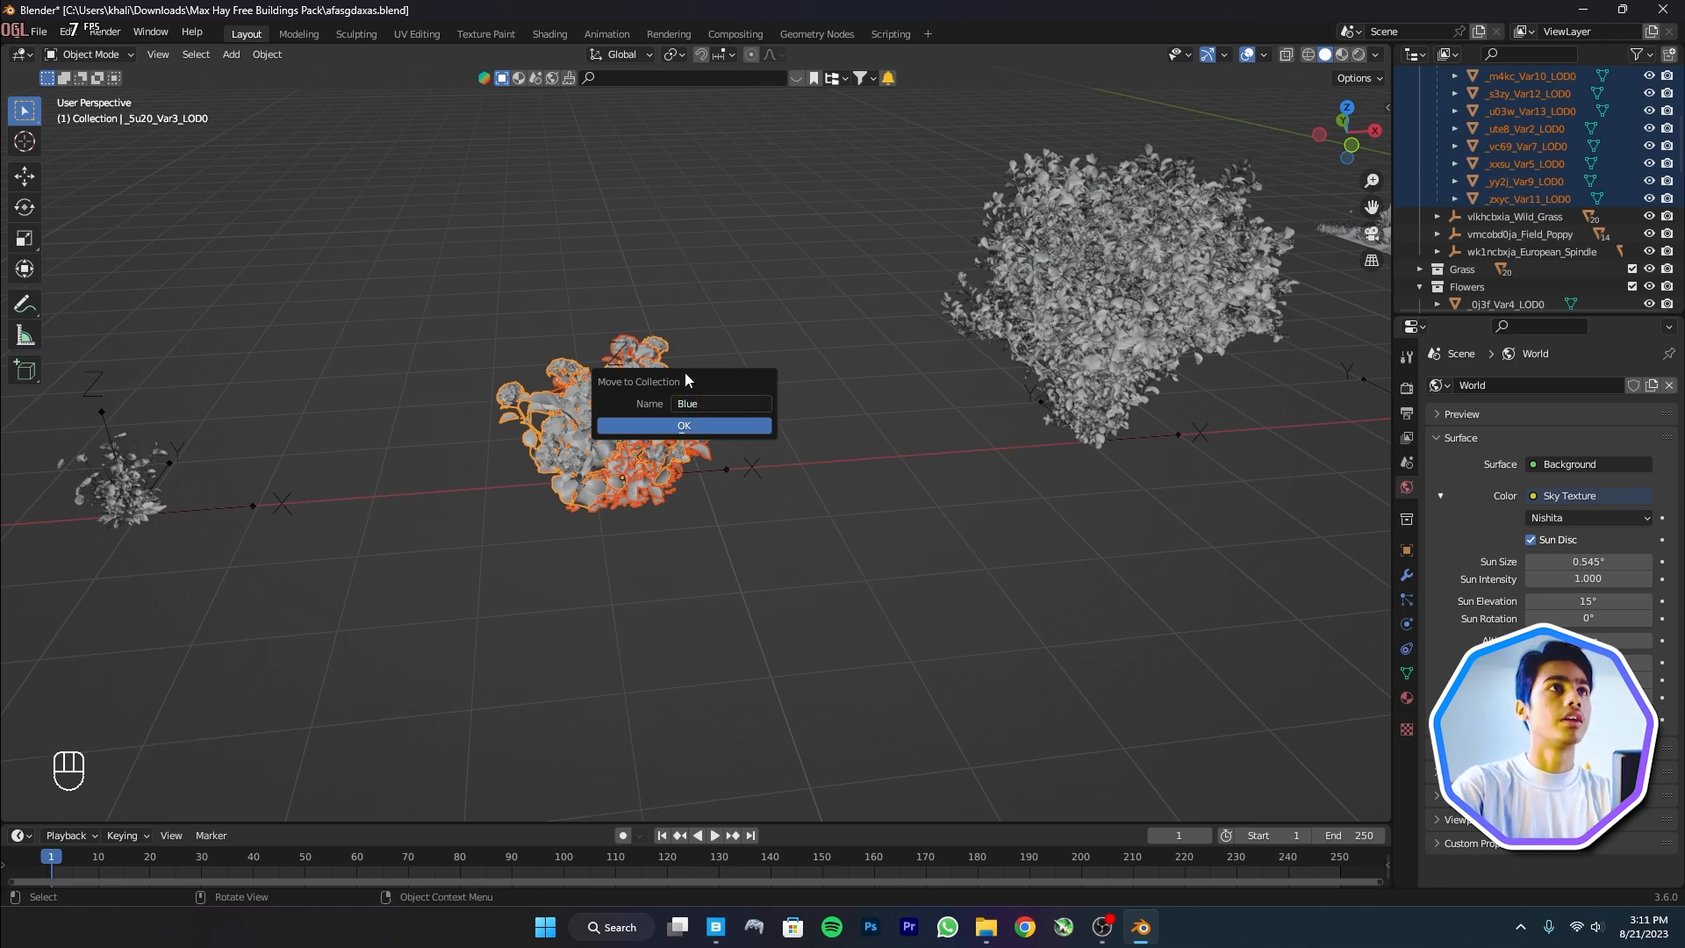
pyautogui.press('Return')
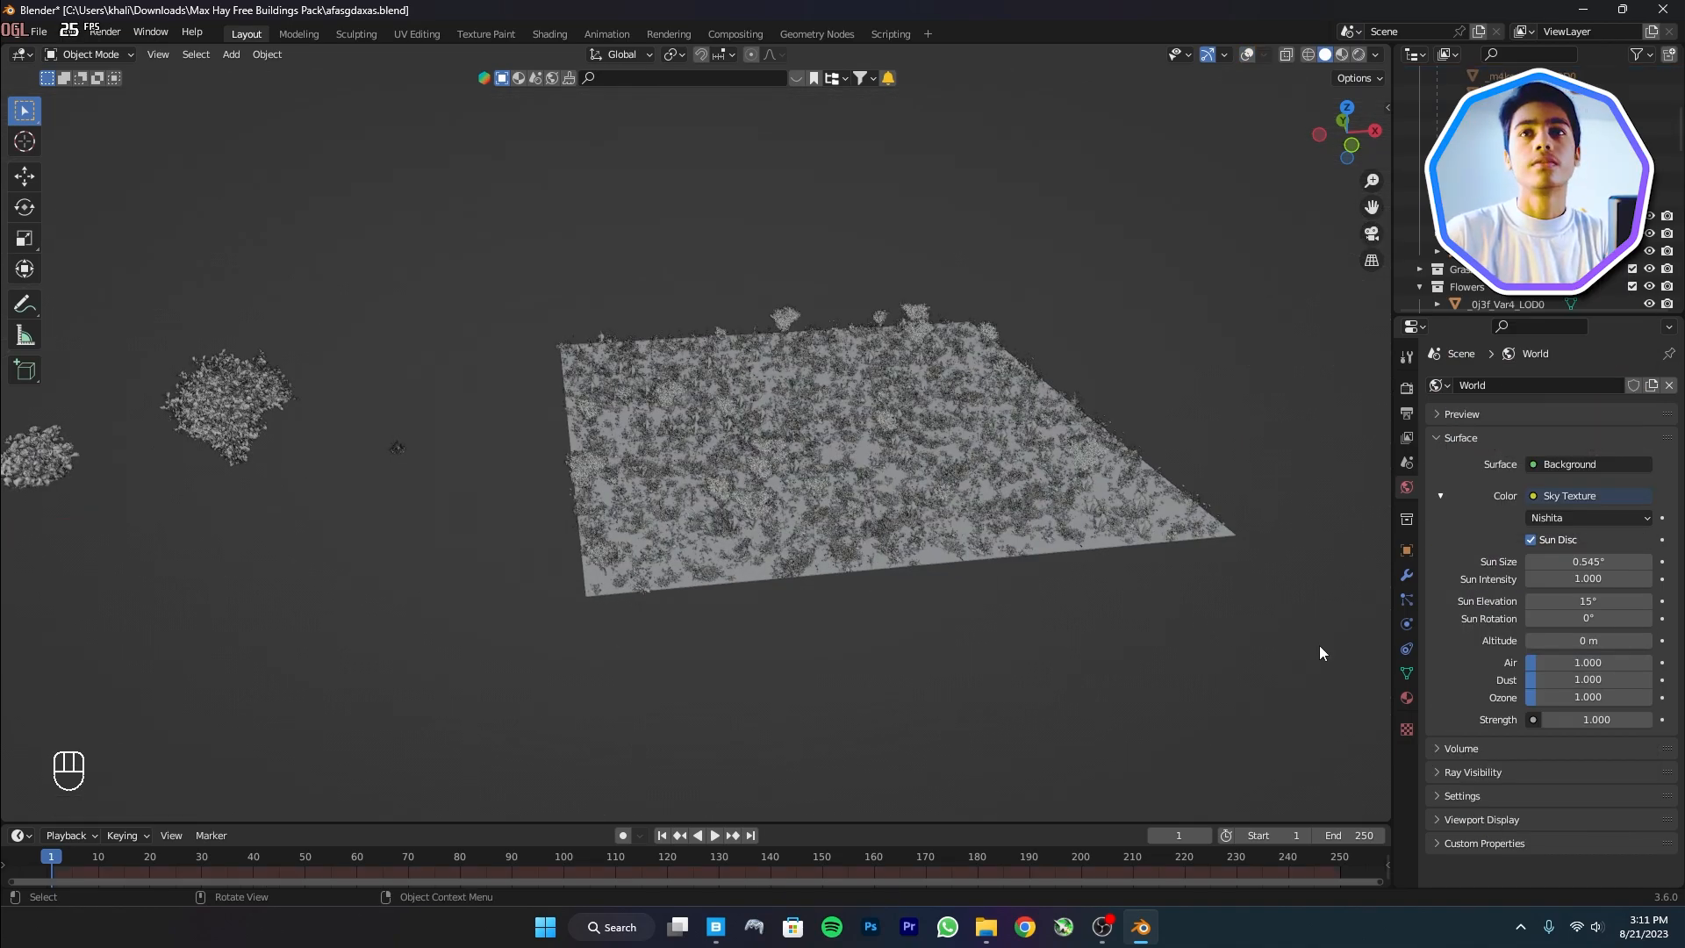
# Add a fourth hair particle system to the plane that renders the Blue collection
pyautogui.click(1407, 593)
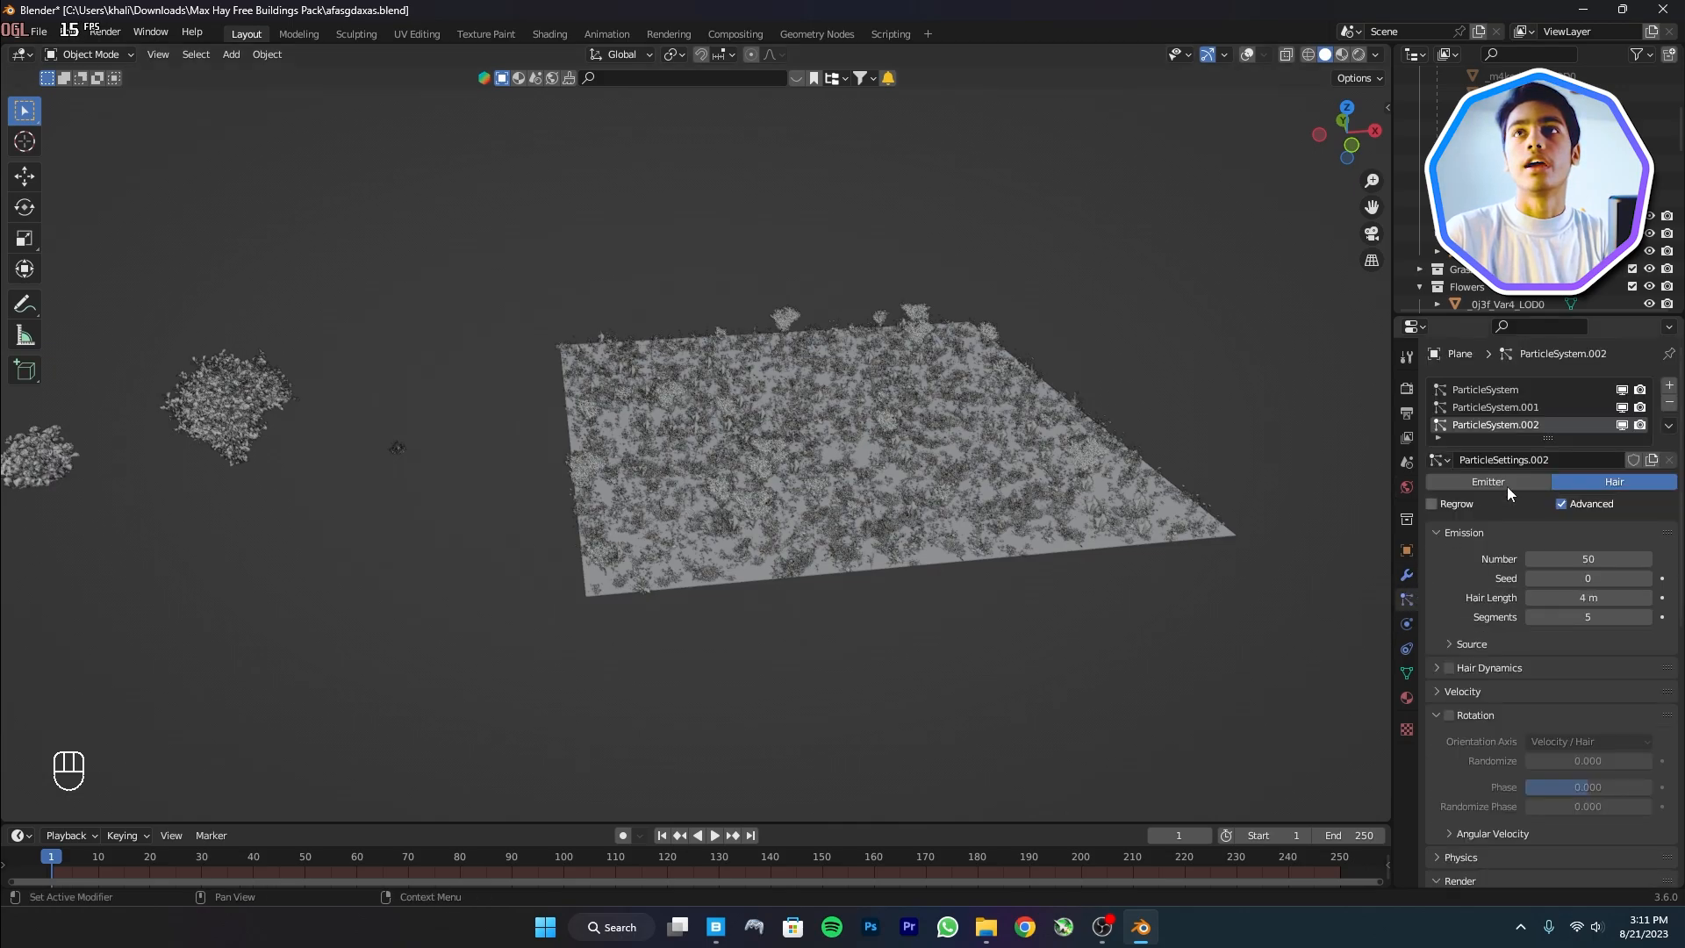
pyautogui.click(1668, 387)
pyautogui.click(1612, 501)
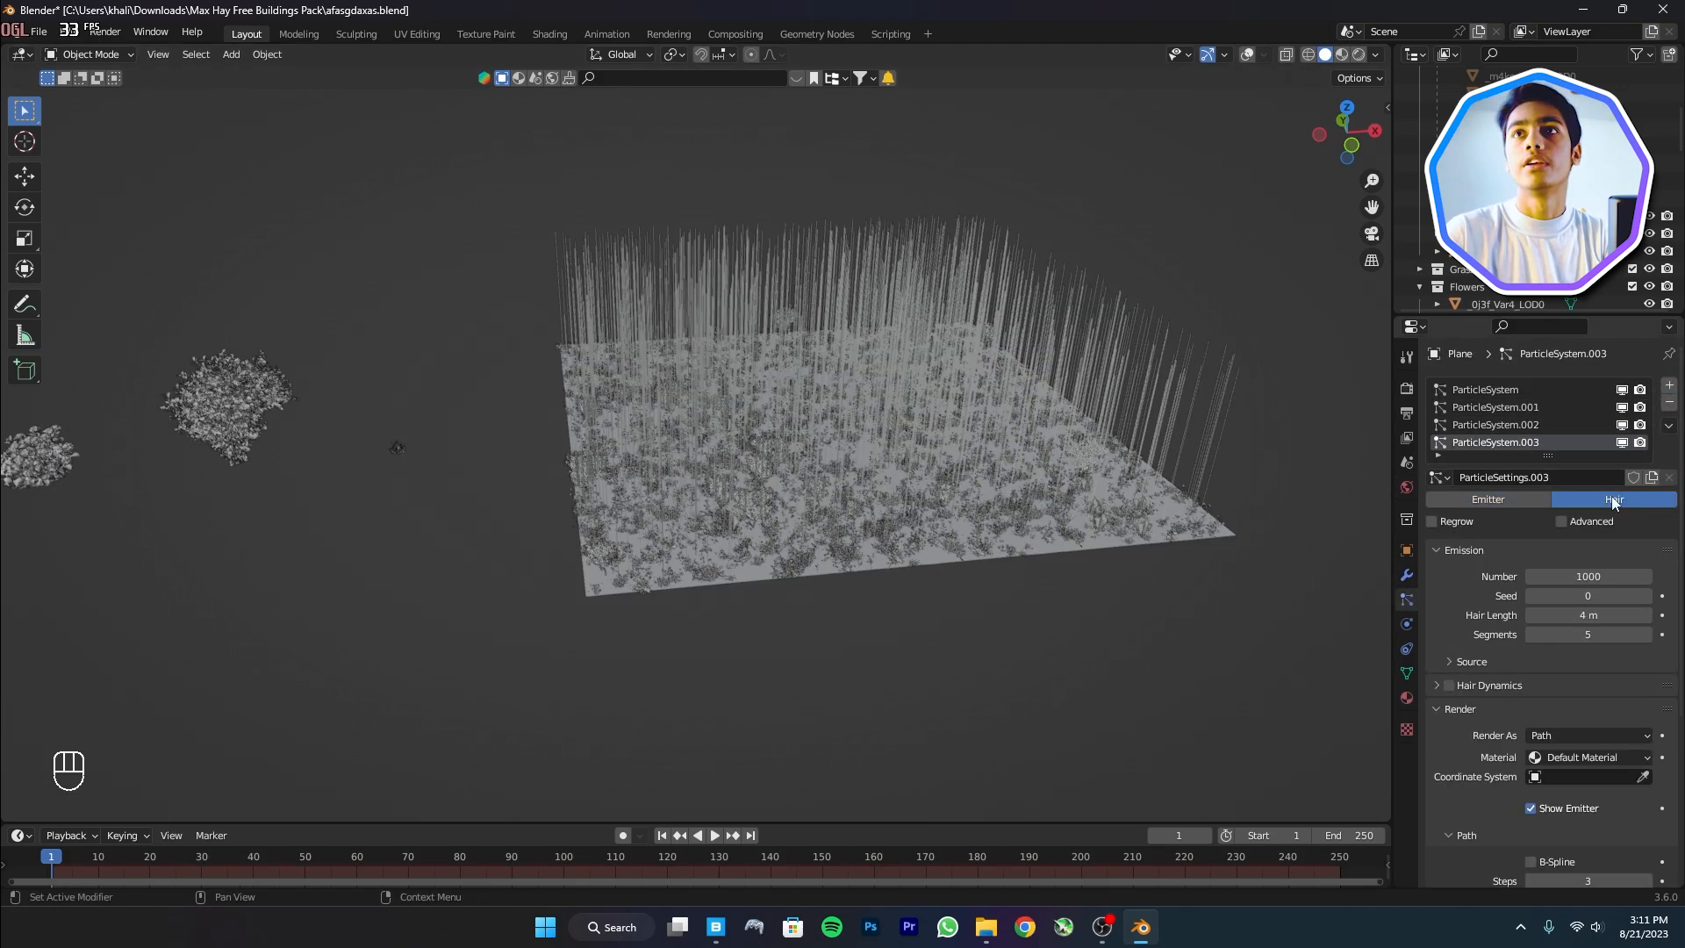
pyautogui.scroll(-5, 1537, 692)
pyautogui.click(1580, 539)
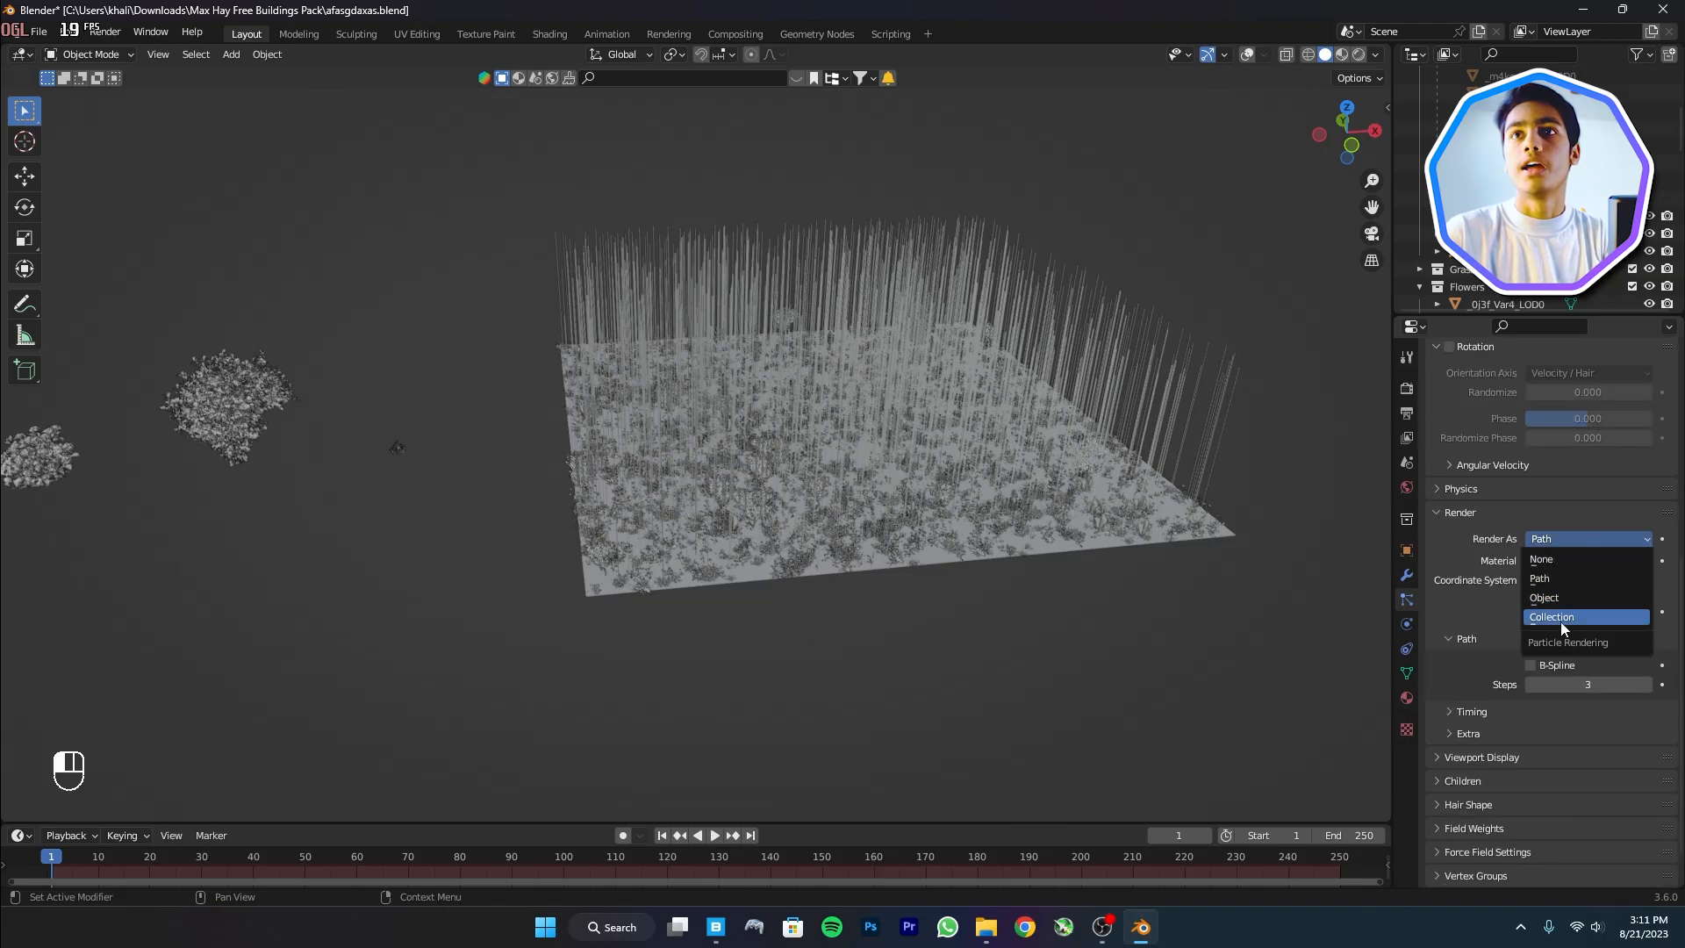
pyautogui.click(1555, 617)
pyautogui.click(1580, 668)
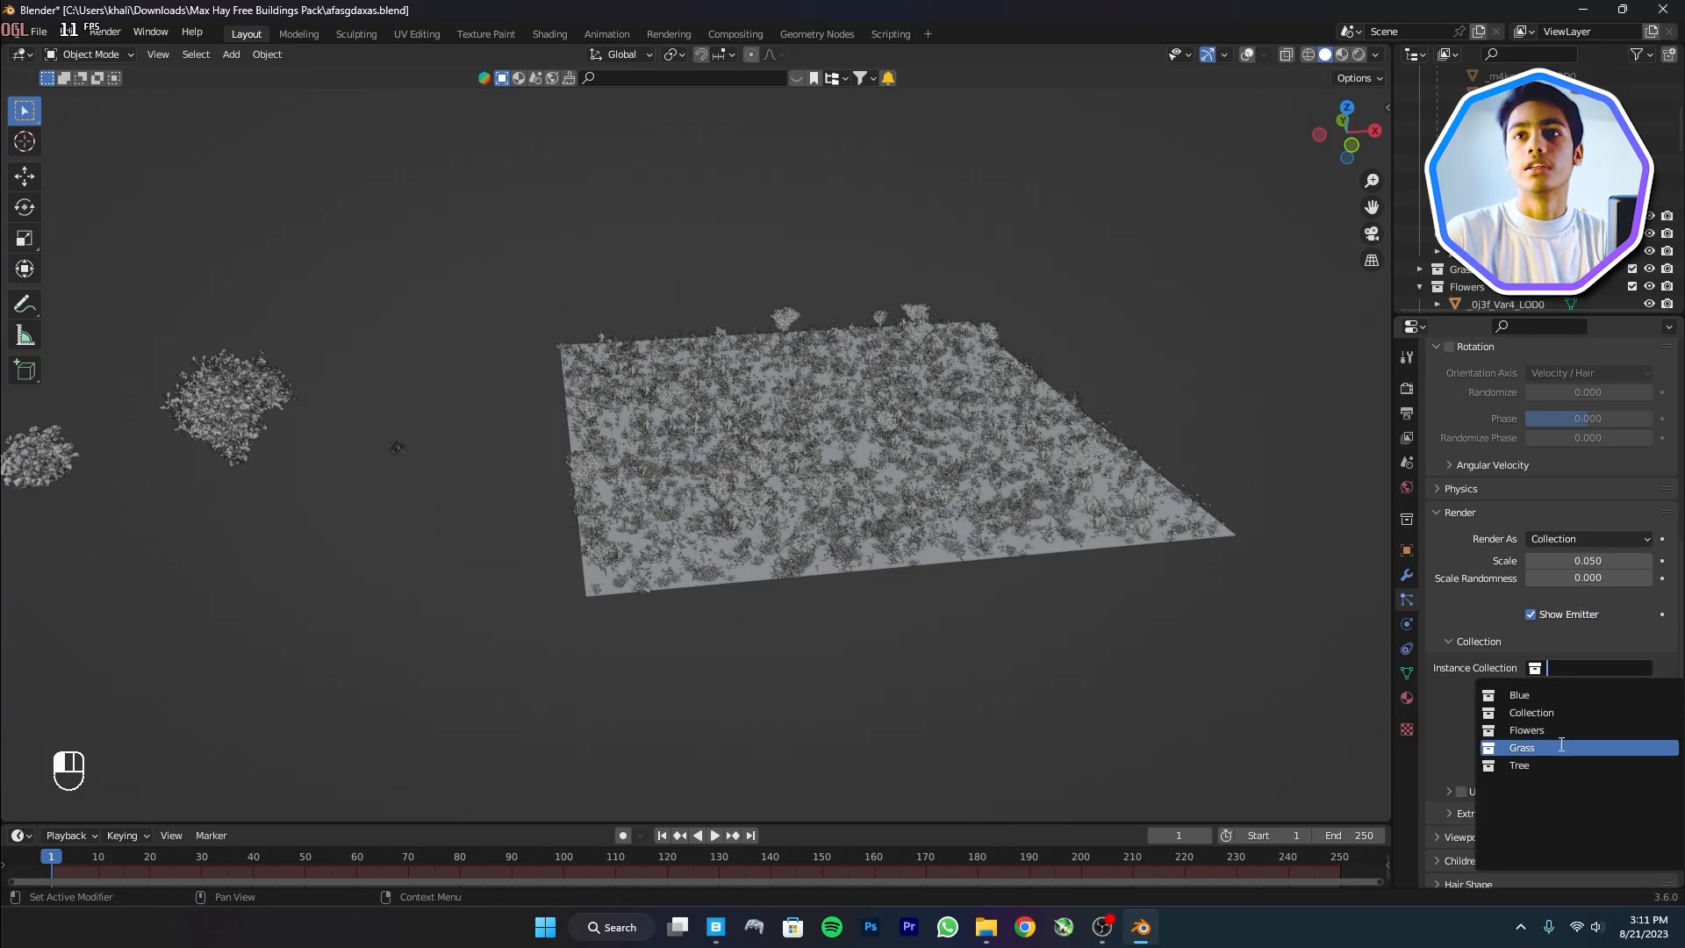
pyautogui.click(1538, 699)
pyautogui.scroll(5, 1009, 614)
pyautogui.moveTo(999, 653); pyautogui.dragTo(961, 628, button='middle')
pyautogui.keyDown('shift'); pyautogui.moveTo(960, 631); pyautogui.dragTo(837, 752, button='middle'); pyautogui.keyUp('shift')
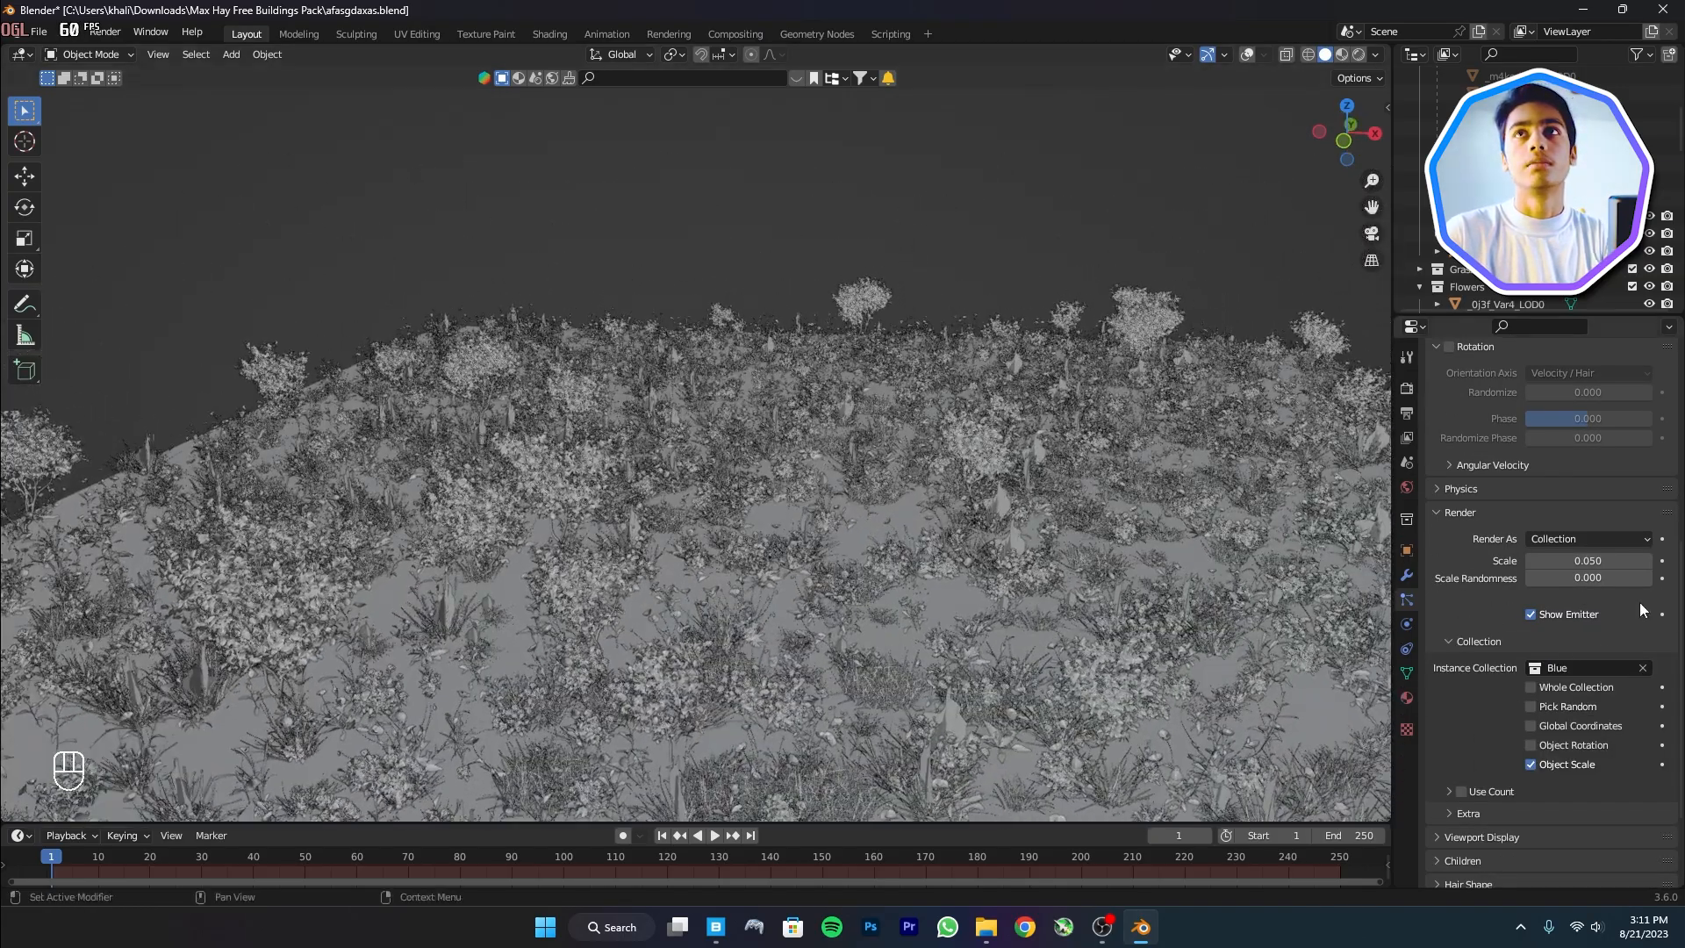
pyautogui.scroll(8, 1620, 555)
pyautogui.scroll(1, 1617, 557)
# Set the Blue system's seed to 2, save, and preview the field in rendered shading
pyautogui.click(1648, 525)
pyautogui.click(1648, 525)
pyautogui.hotkey('ctrl', 's')
pyautogui.moveTo(1035, 378); pyautogui.dragTo(1177, 309, button='middle')
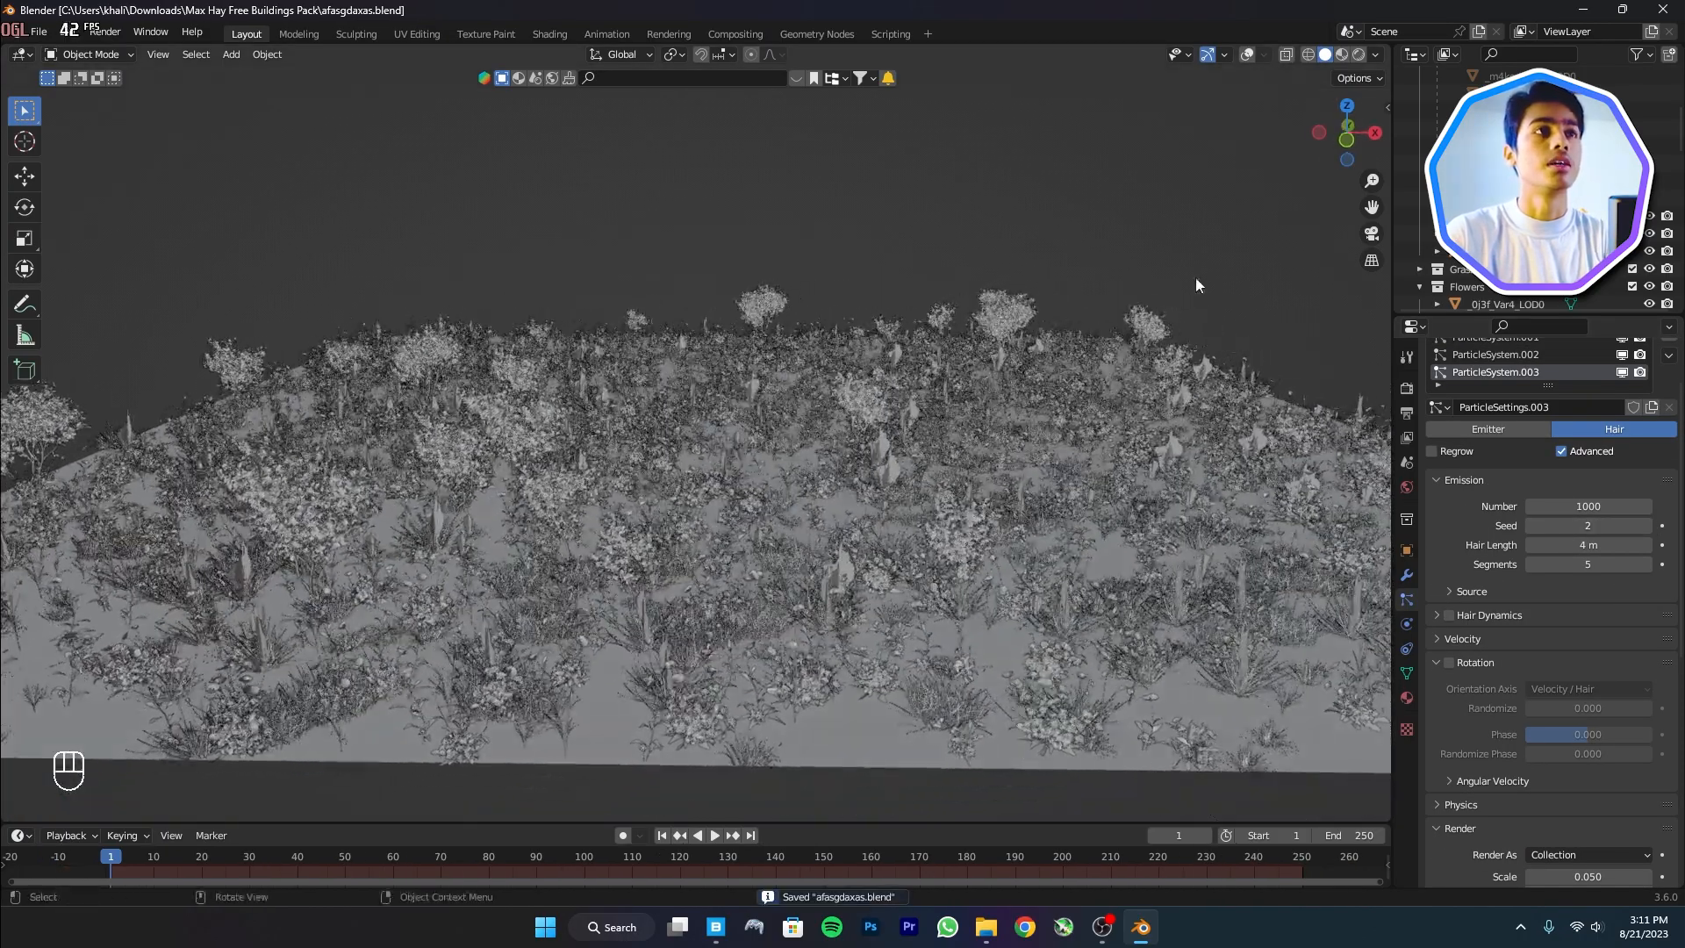
pyautogui.click(1358, 54)
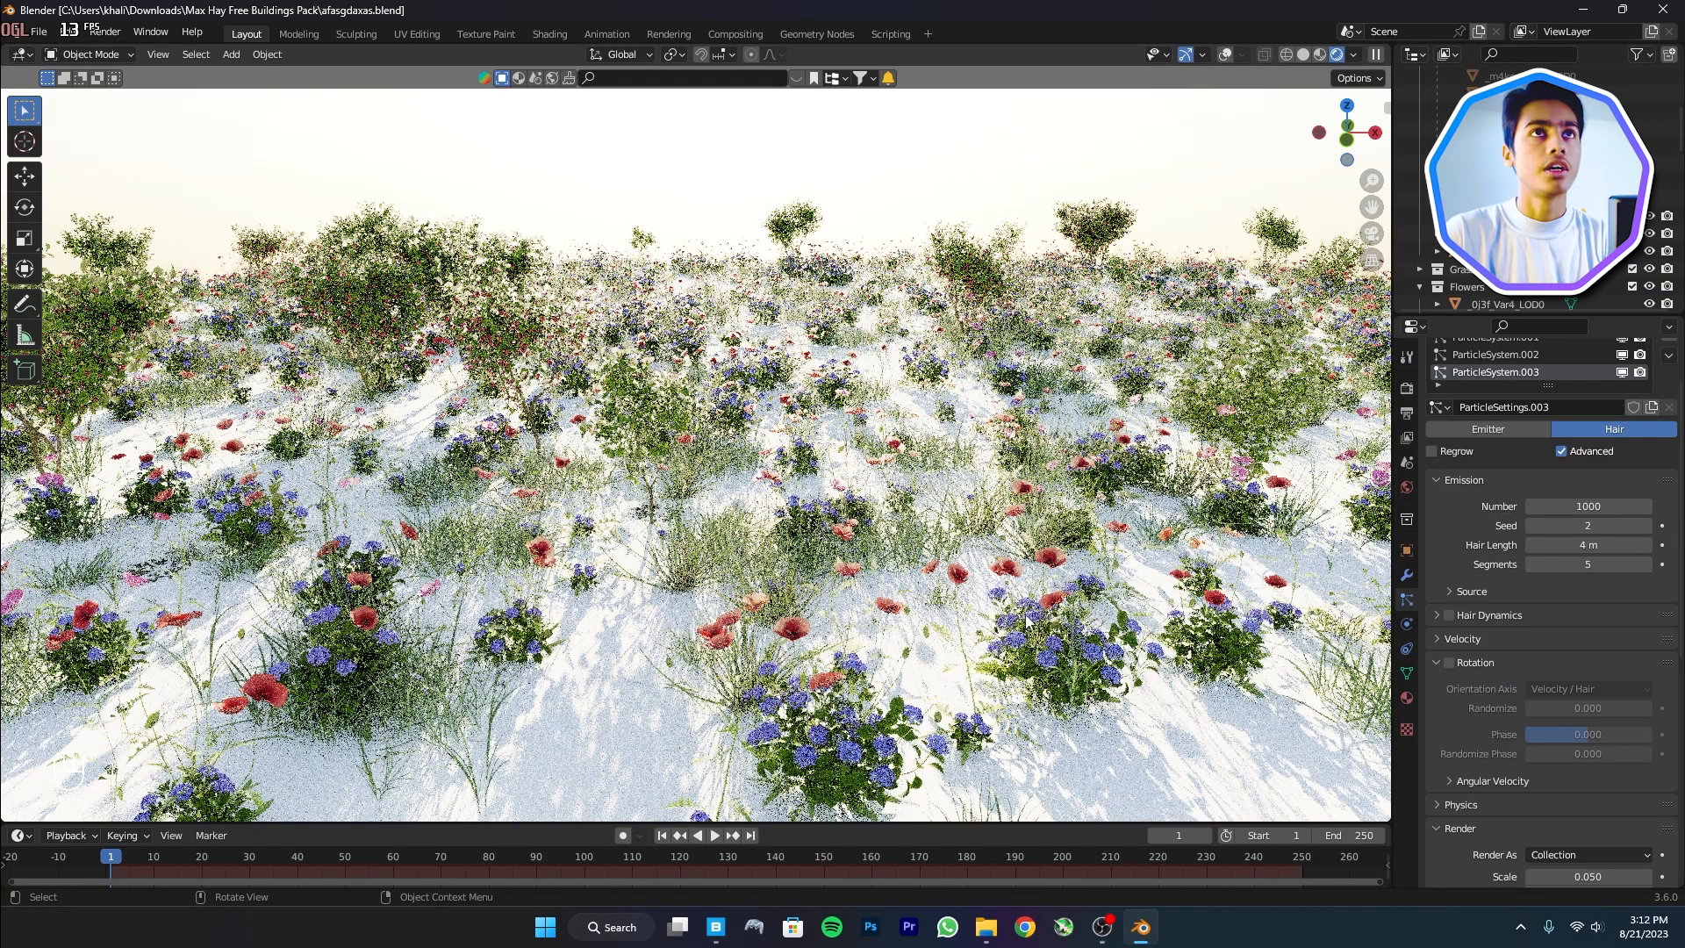
pyautogui.moveTo(1035, 590); pyautogui.dragTo(1031, 631, button='middle')
pyautogui.scroll(-3, 1042, 580)
pyautogui.scroll(3, 1031, 632)
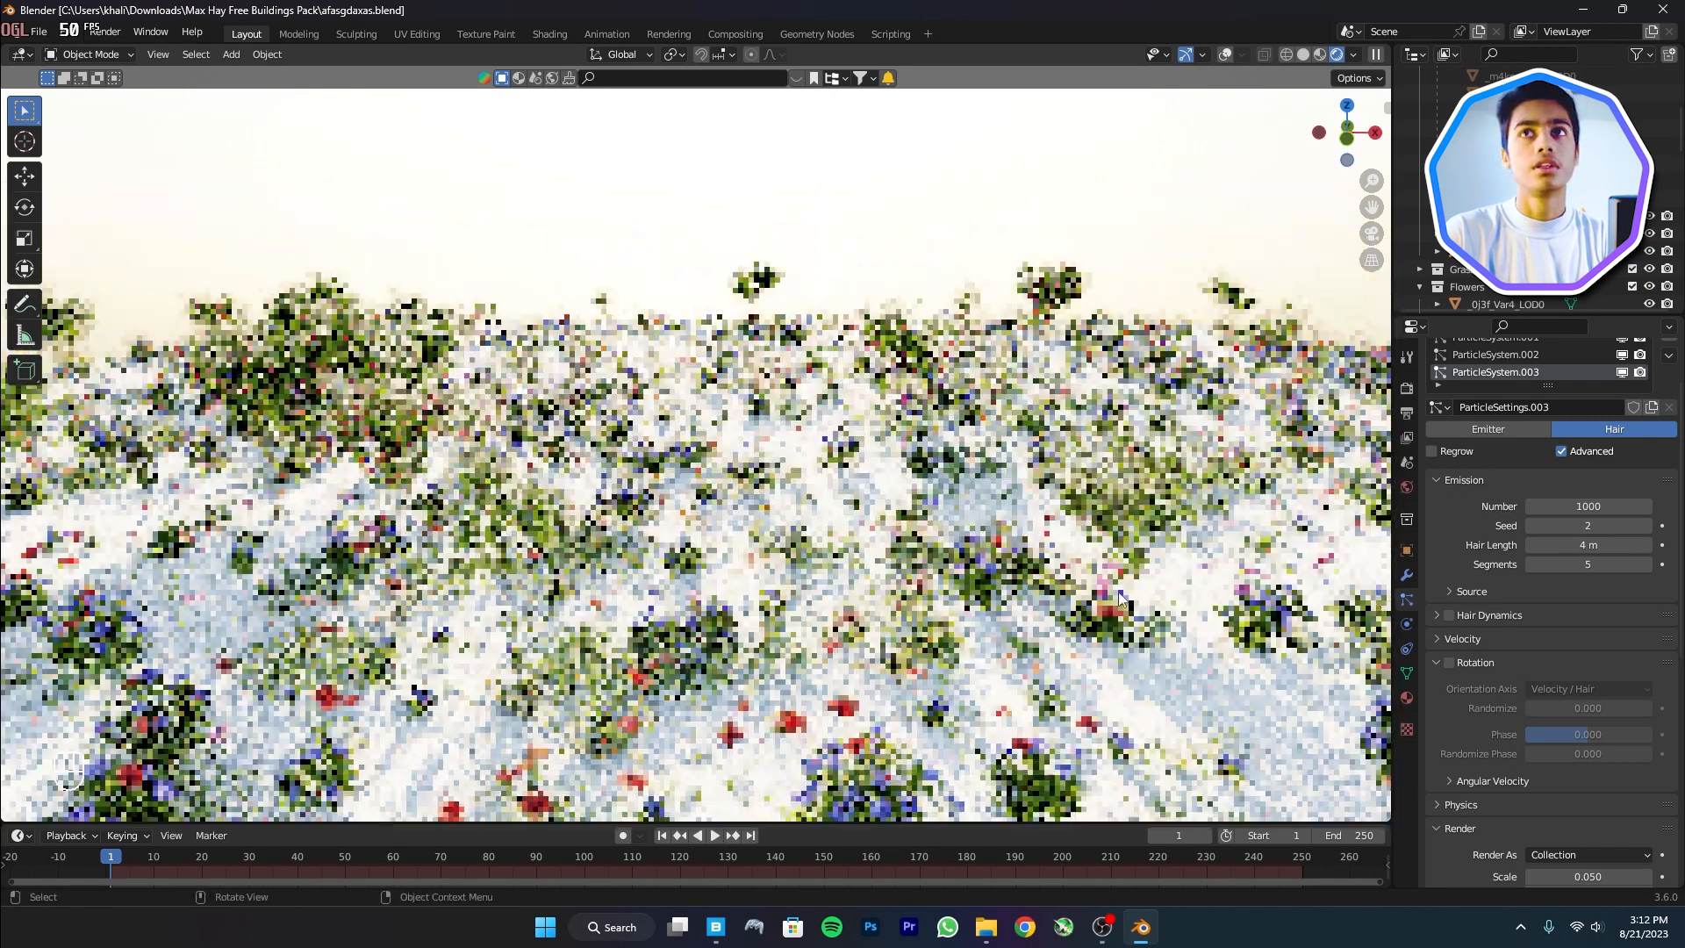
pyautogui.scroll(-4, 1645, 631)
# Enable rotation (randomize 0.565, phase 0.463, randomize phase 0.531), set scale 0.086, and start shrinking the plane
pyautogui.click(1450, 522)
pyautogui.click(1489, 525)
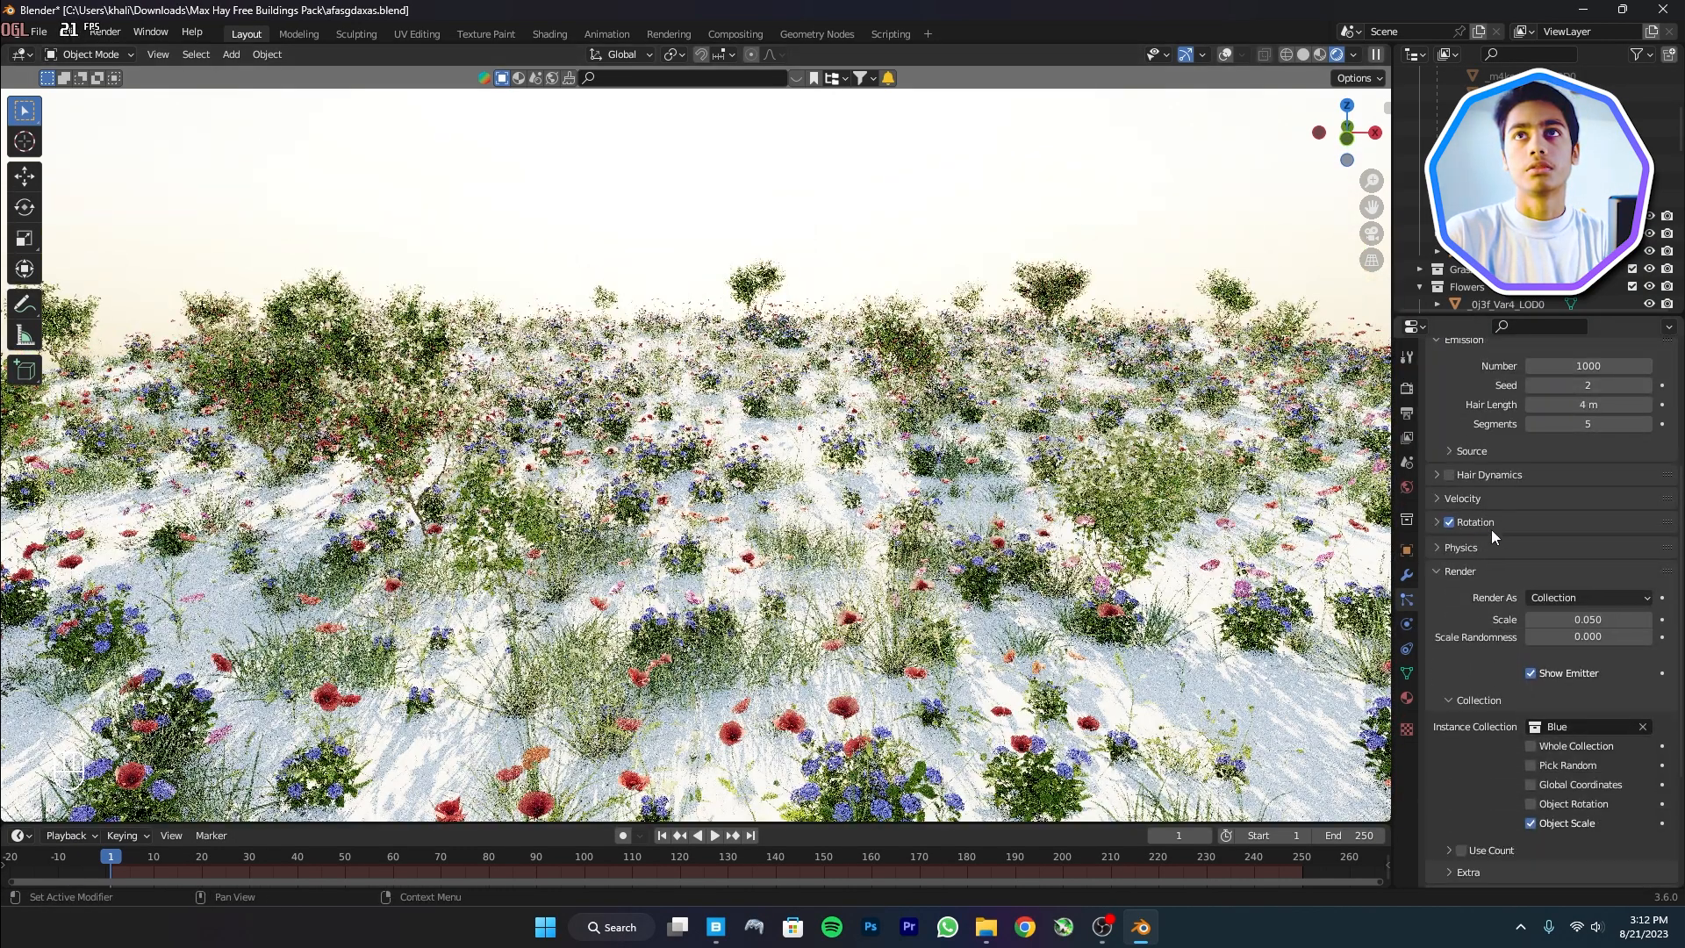
pyautogui.click(1464, 525)
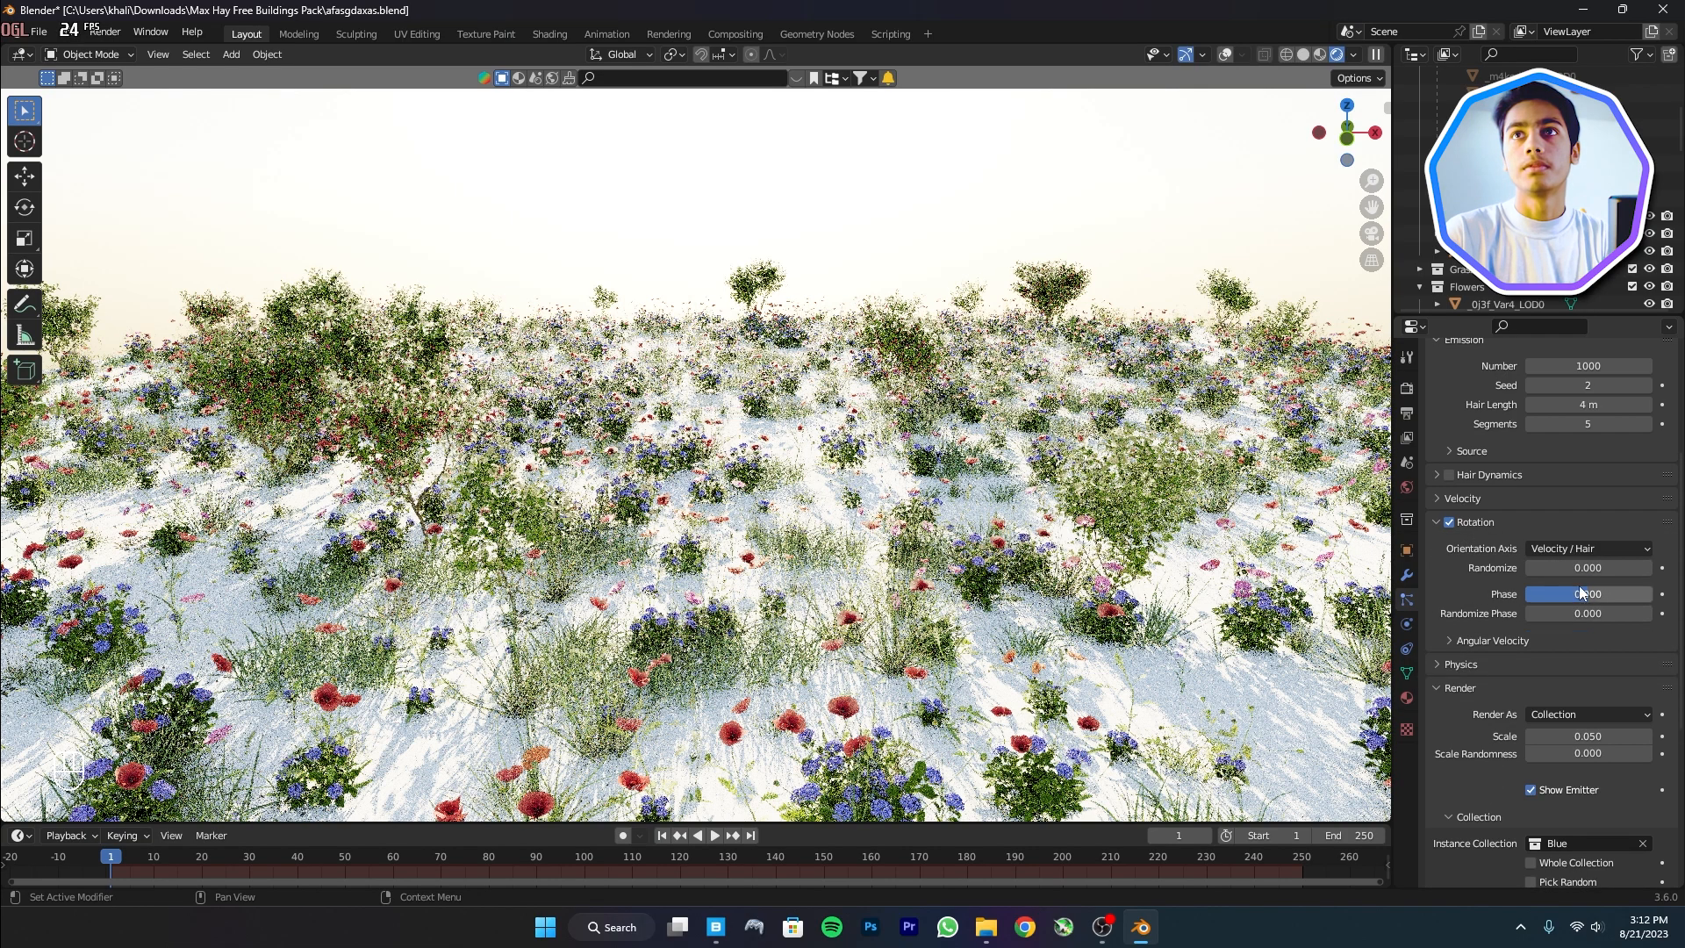
pyautogui.moveTo(1580, 567); pyautogui.dragTo(1613, 568)
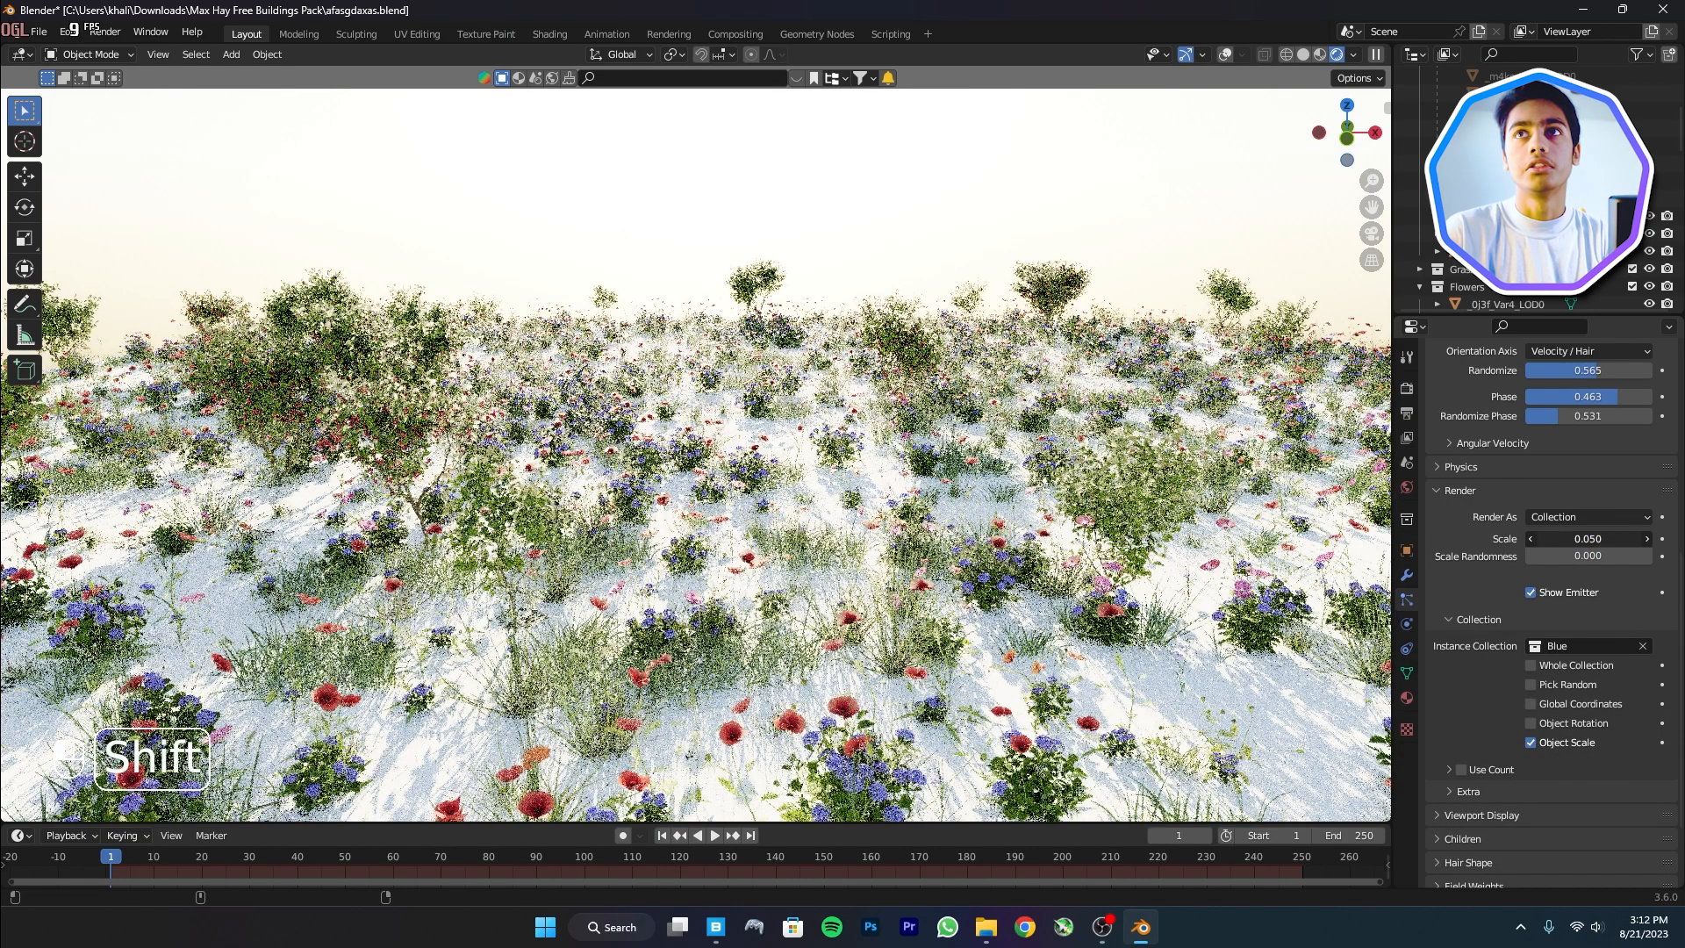
pyautogui.keyDown('shift'); pyautogui.moveTo(1552, 539); pyautogui.dragTo(1606, 538); pyautogui.keyUp('shift')
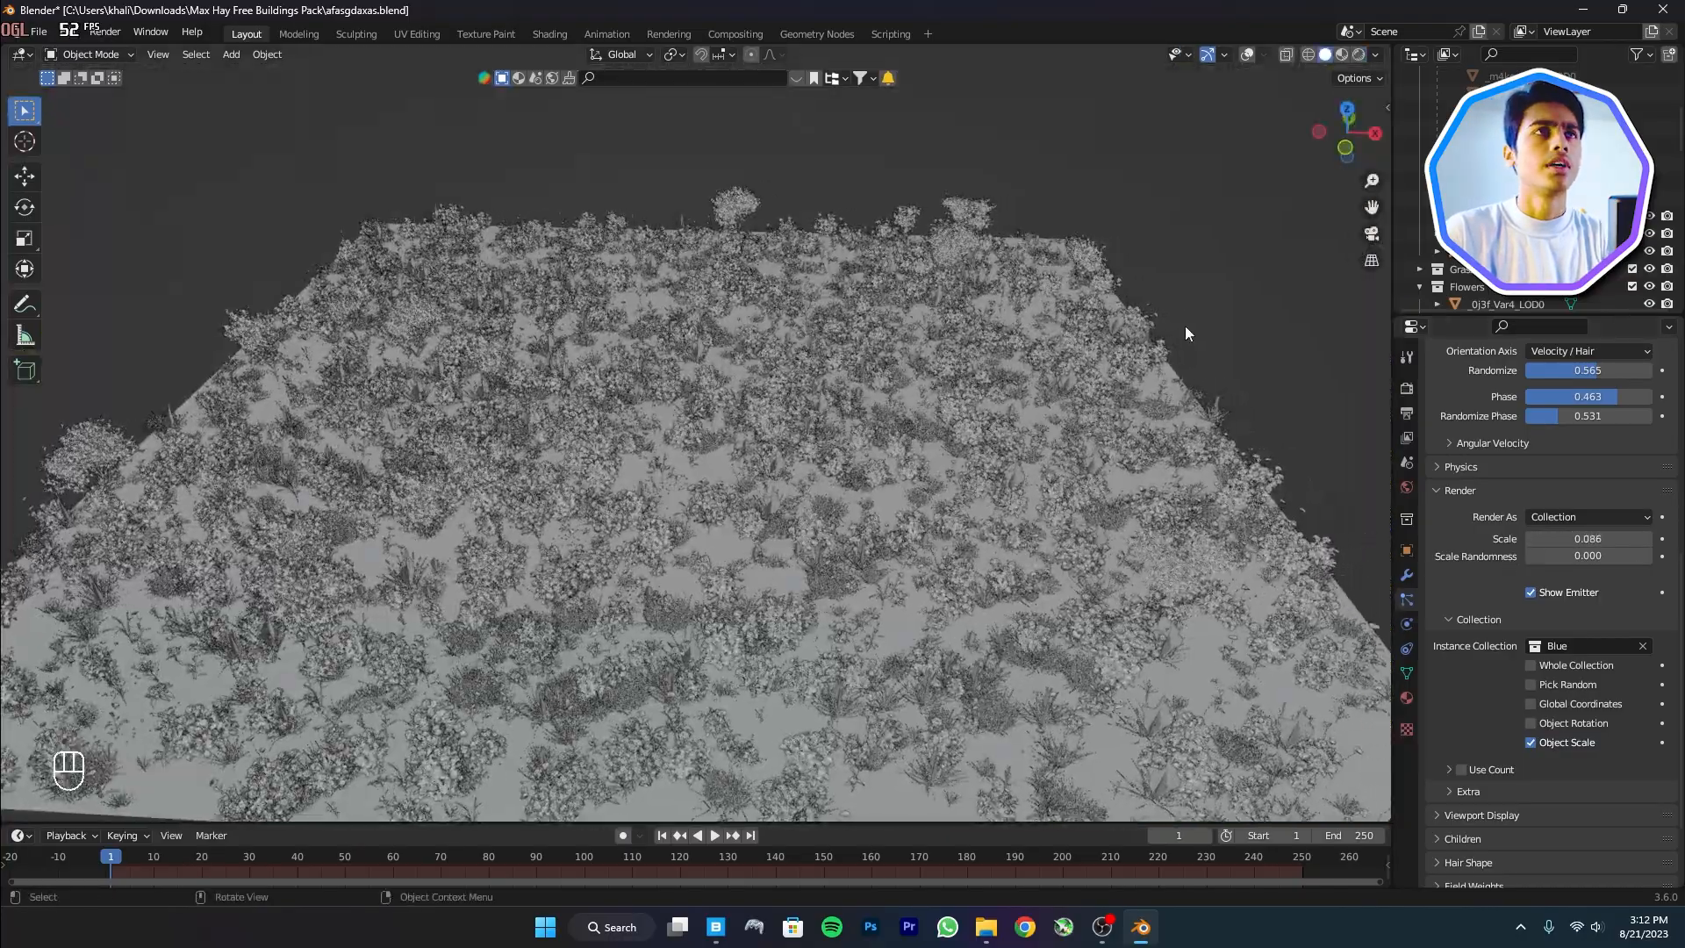
pyautogui.press('s')
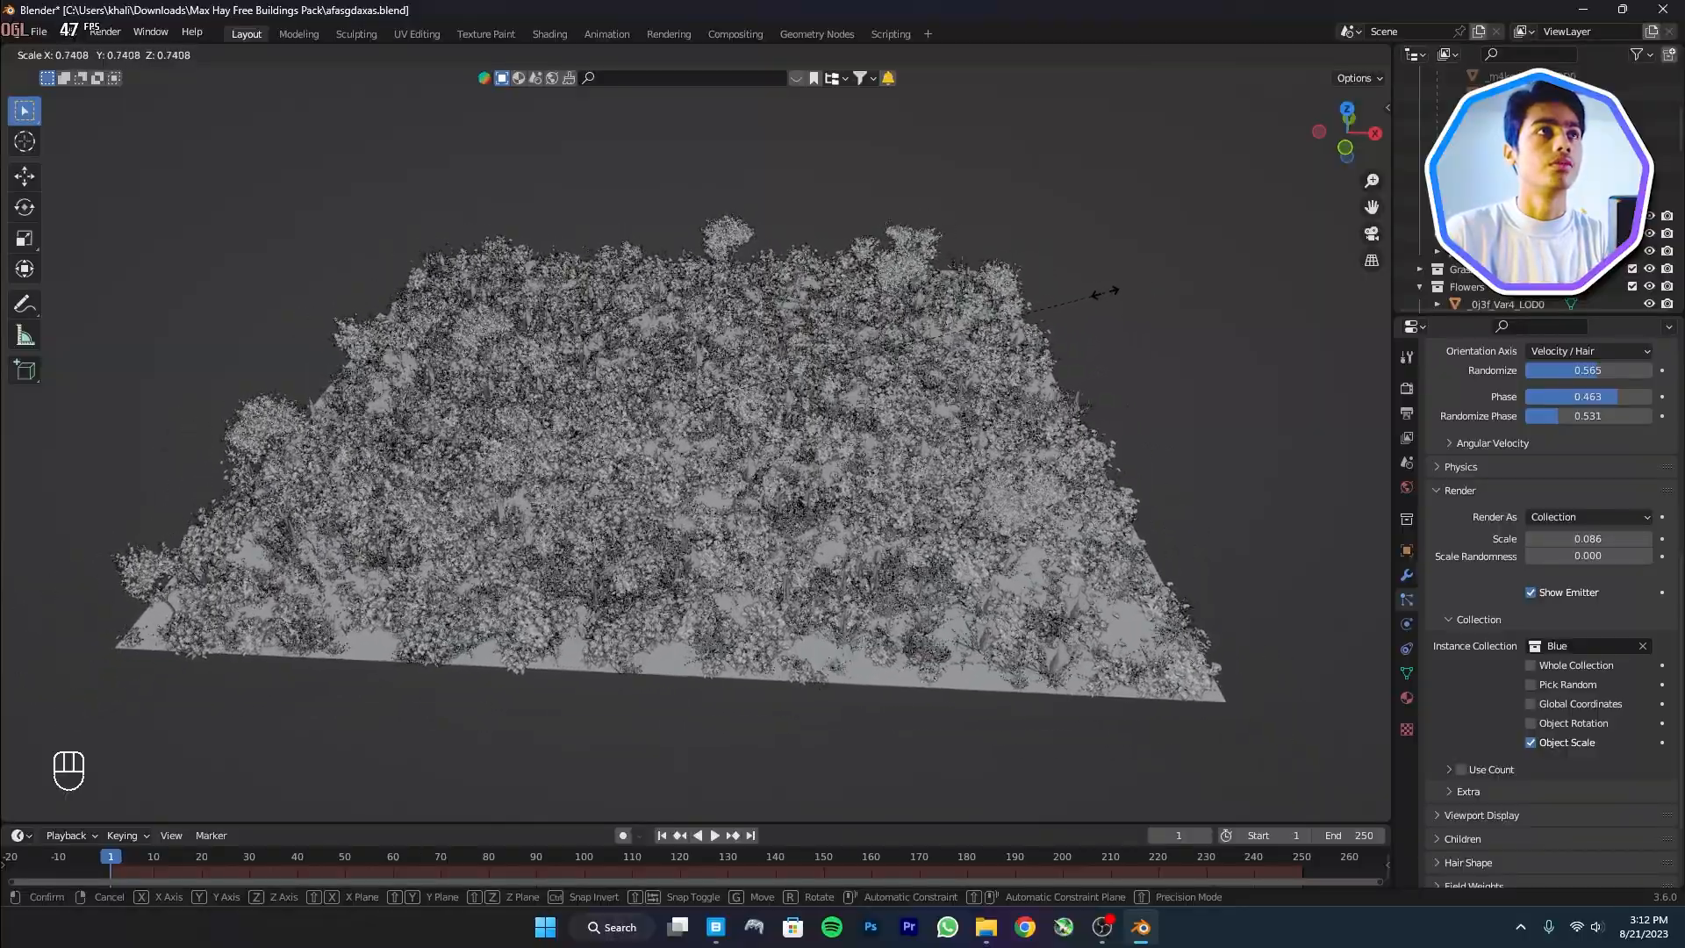
# Shrink the plane to about three quarters size and inspect the rendered flower field
pyautogui.click(1102, 301)
pyautogui.scroll(3, 367, 440)
pyautogui.keyDown('shift'); pyautogui.moveTo(367, 441); pyautogui.dragTo(491, 439, button='middle'); pyautogui.keyUp('shift')
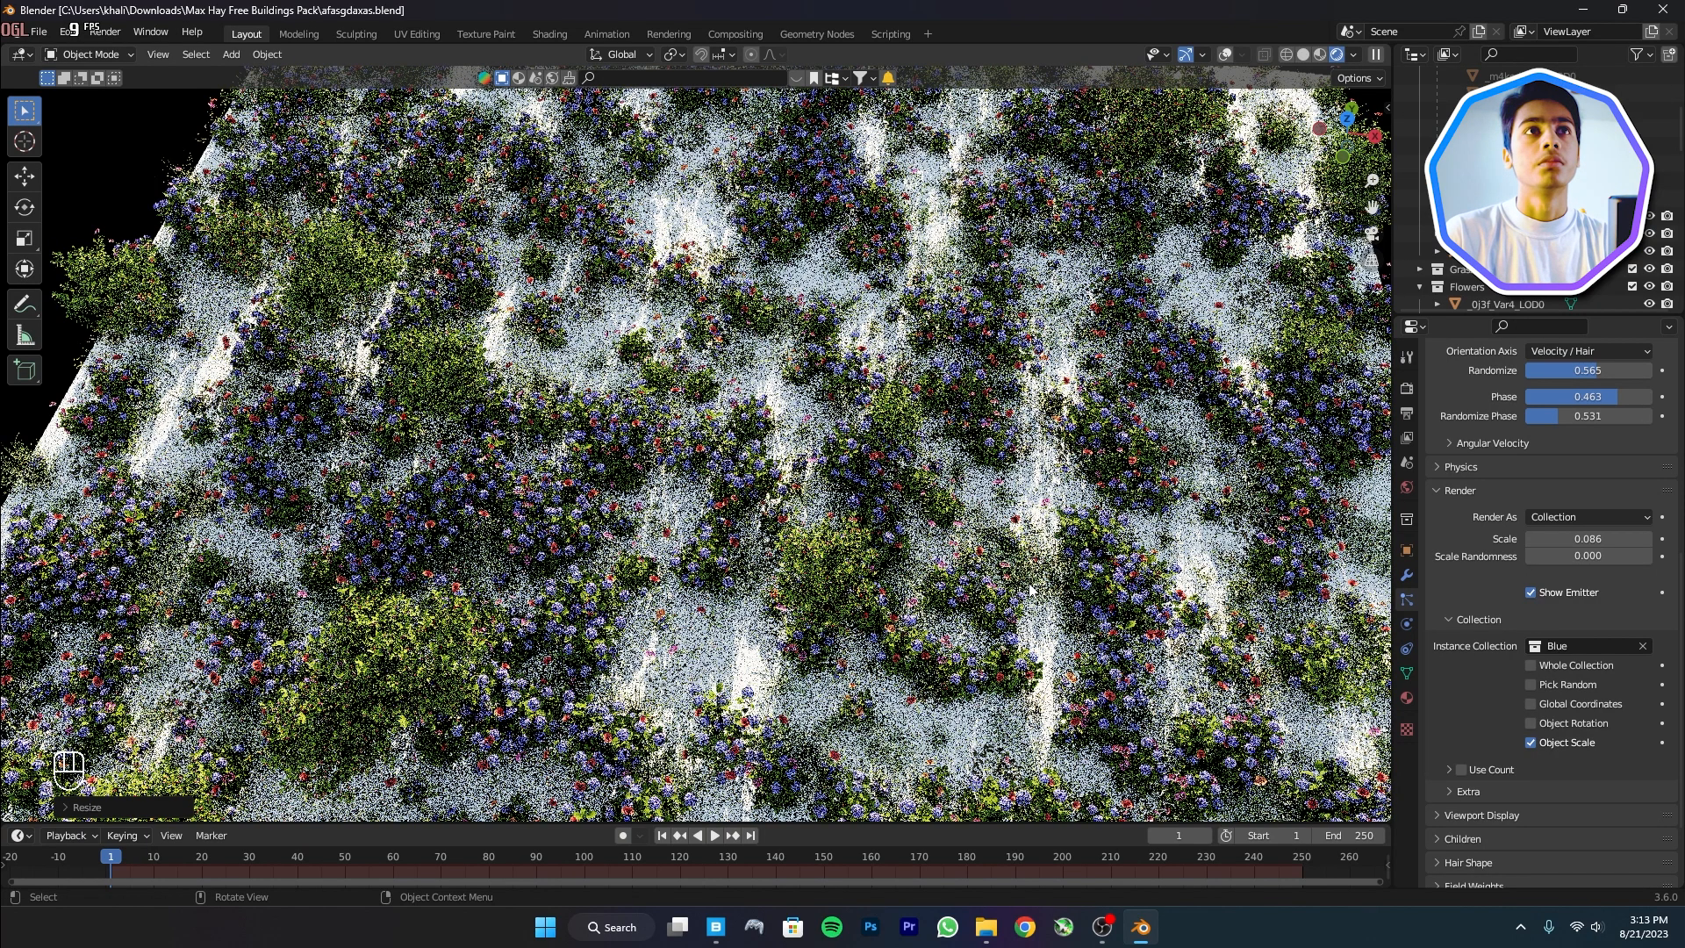
pyautogui.scroll(10, 1527, 421)
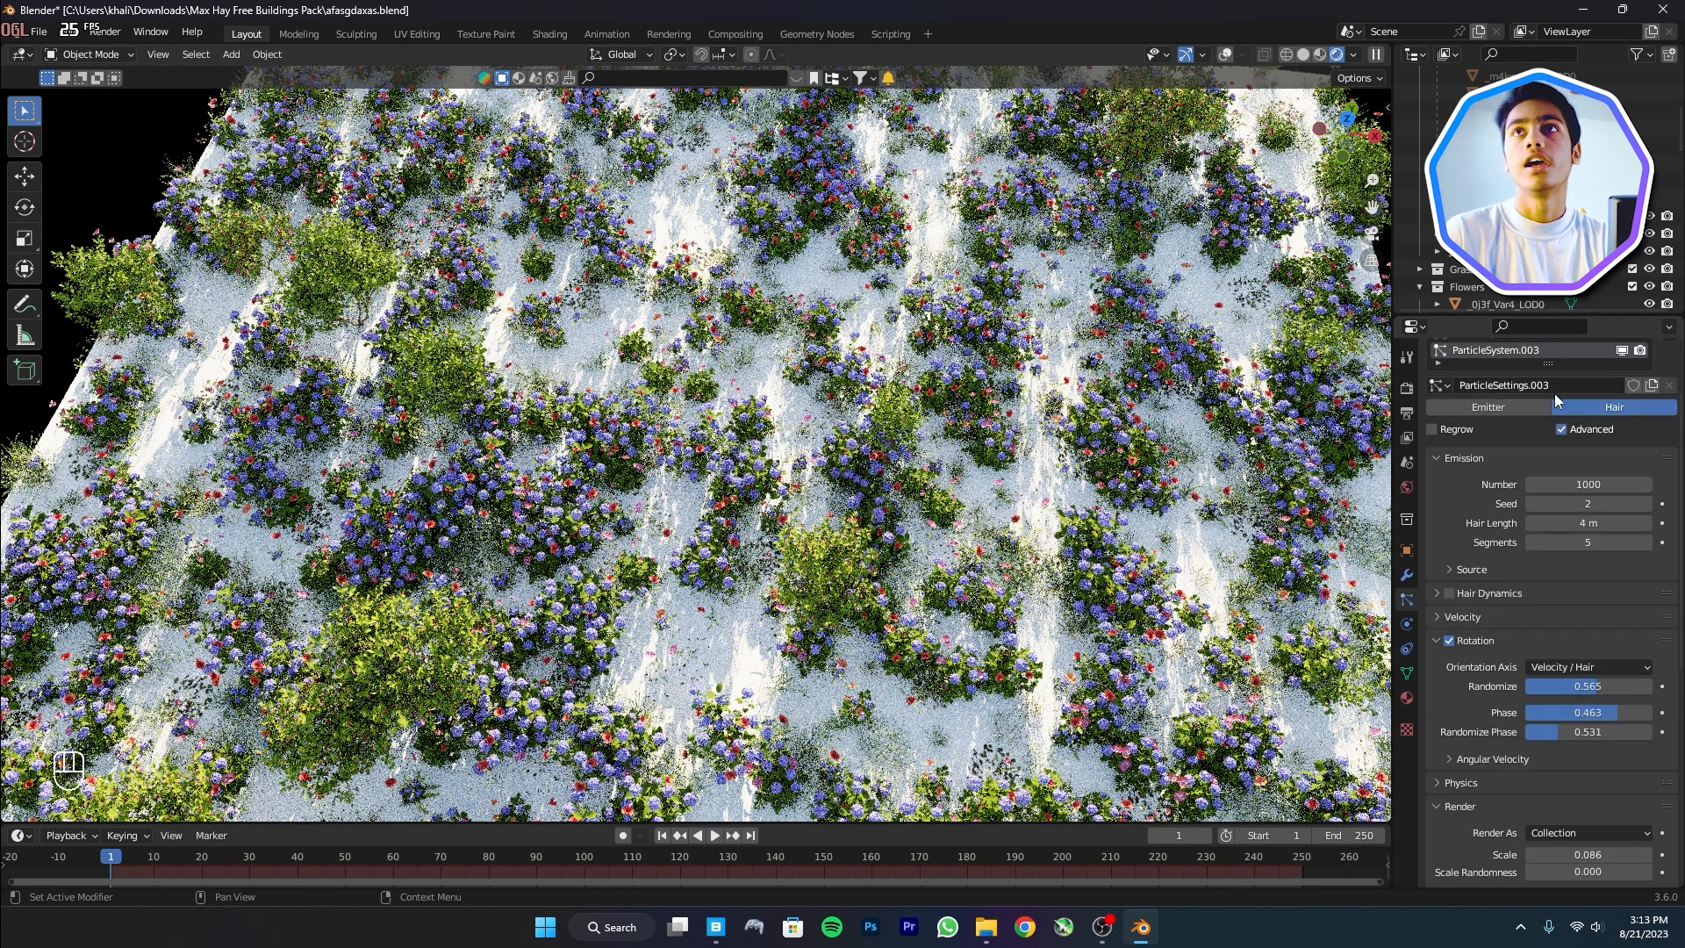
# Set the first particle system's emission number to 5000 in Solid shading and save
pyautogui.click(1524, 395)
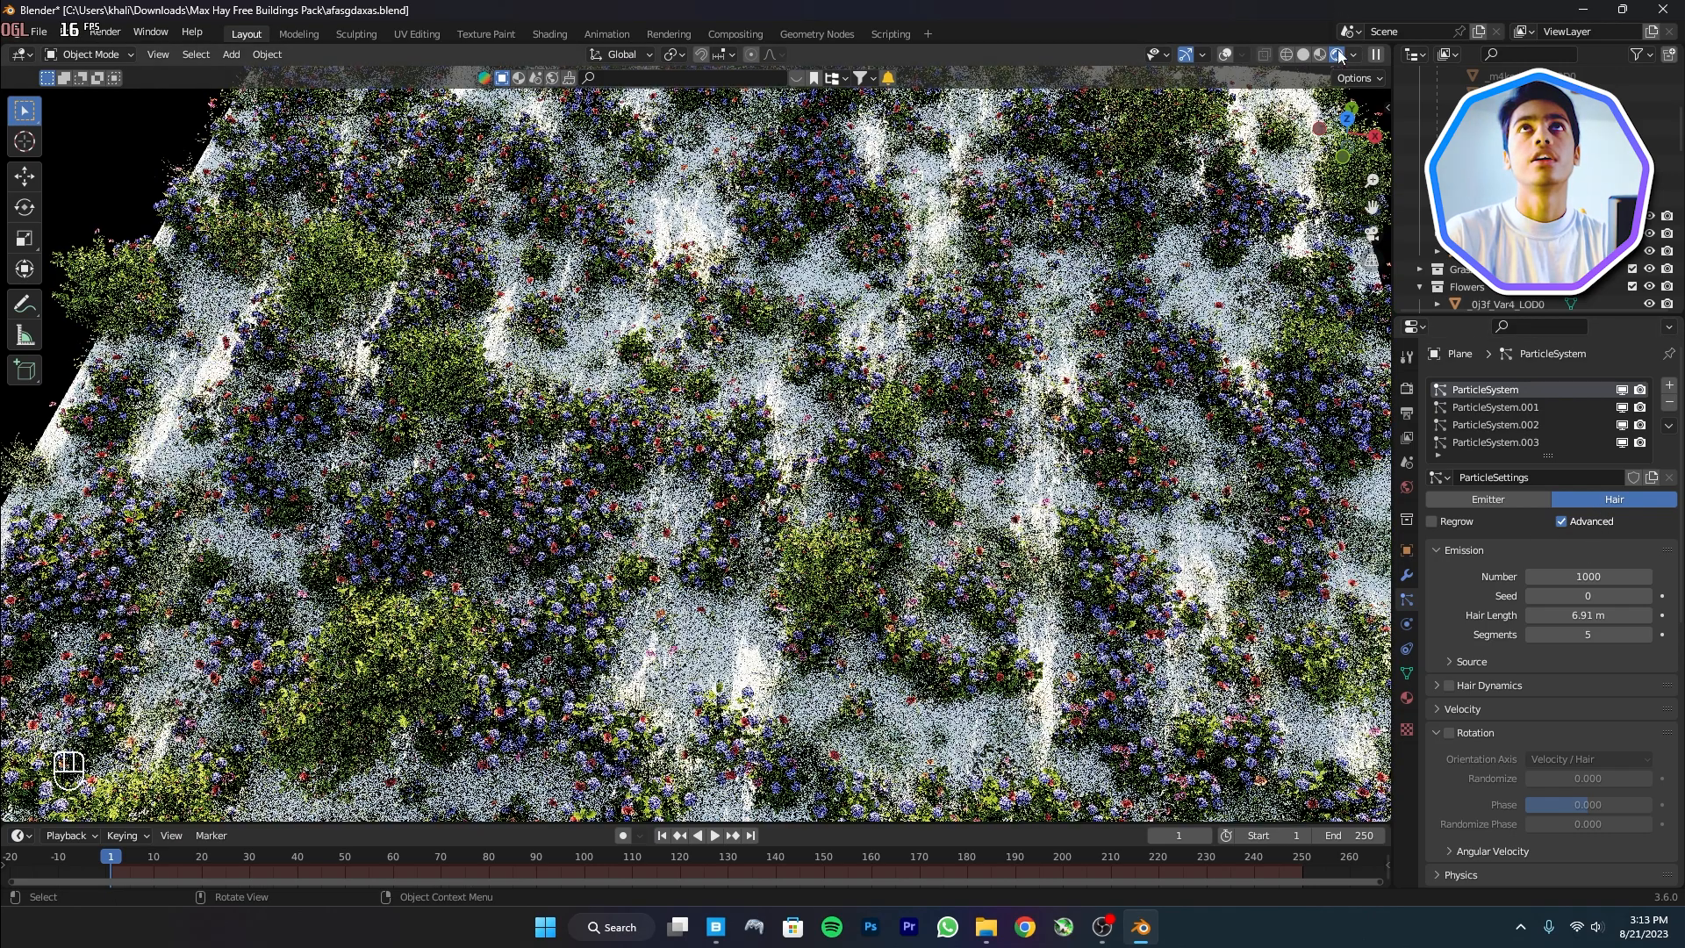
pyautogui.click(1303, 54)
pyautogui.scroll(-3, 895, 477)
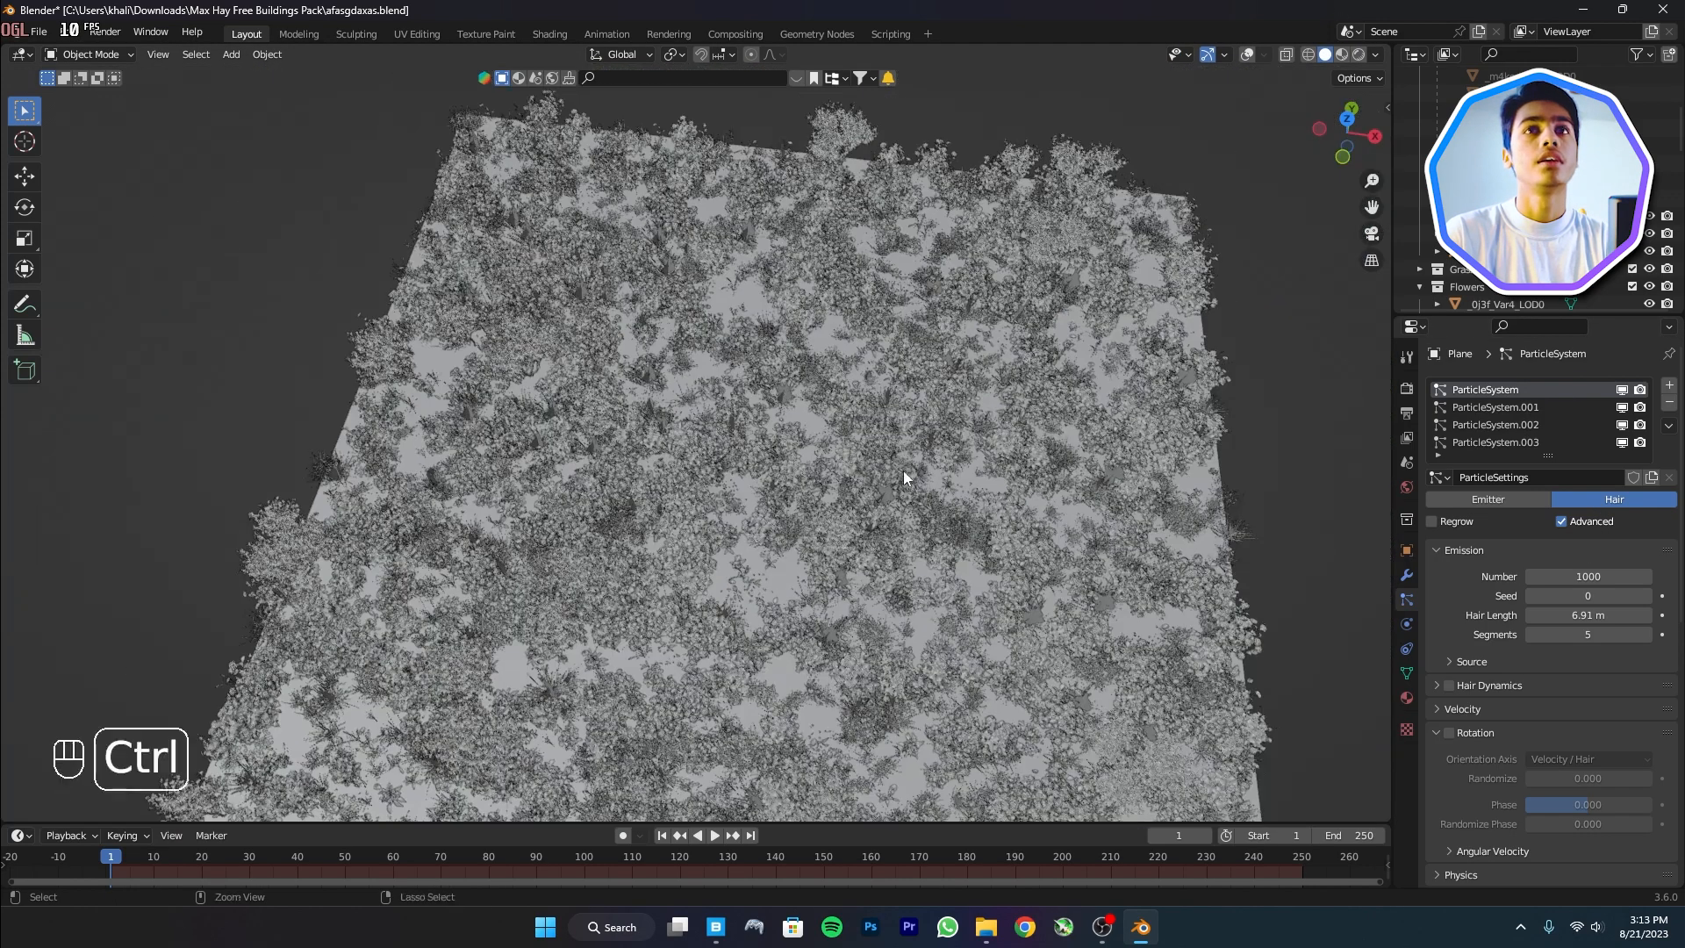
pyautogui.hotkey('ctrl', 's')
pyautogui.scroll(-3, 1579, 638)
pyautogui.scroll(3, 1588, 562)
pyautogui.click(1595, 578)
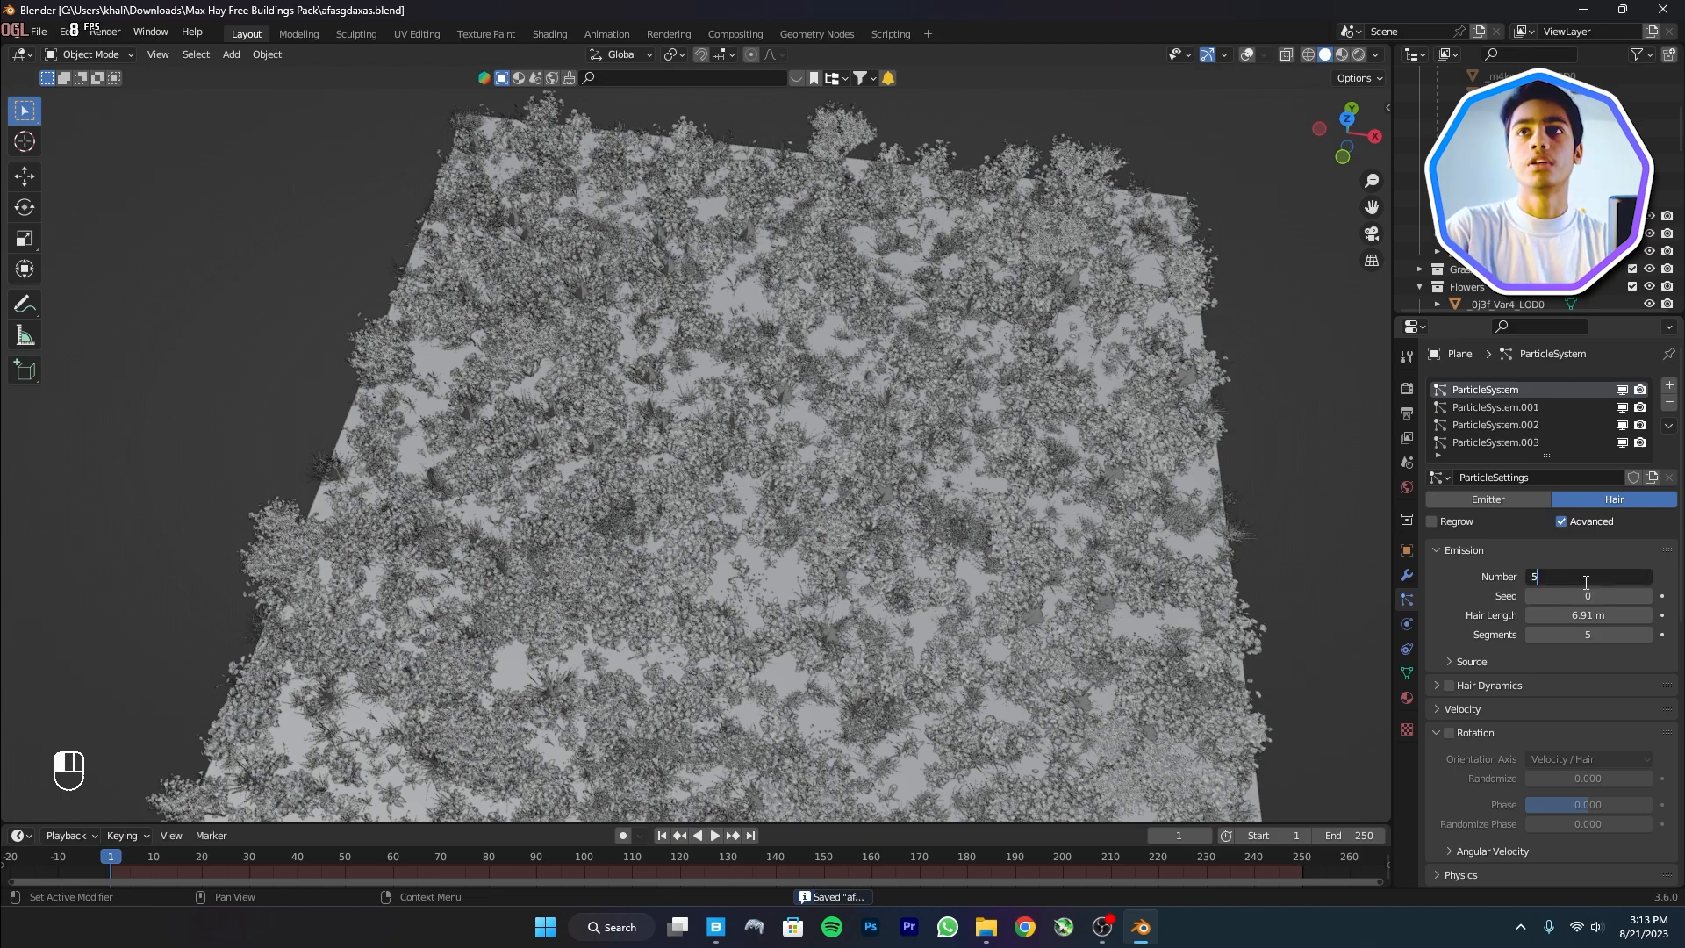
pyautogui.press('Return')
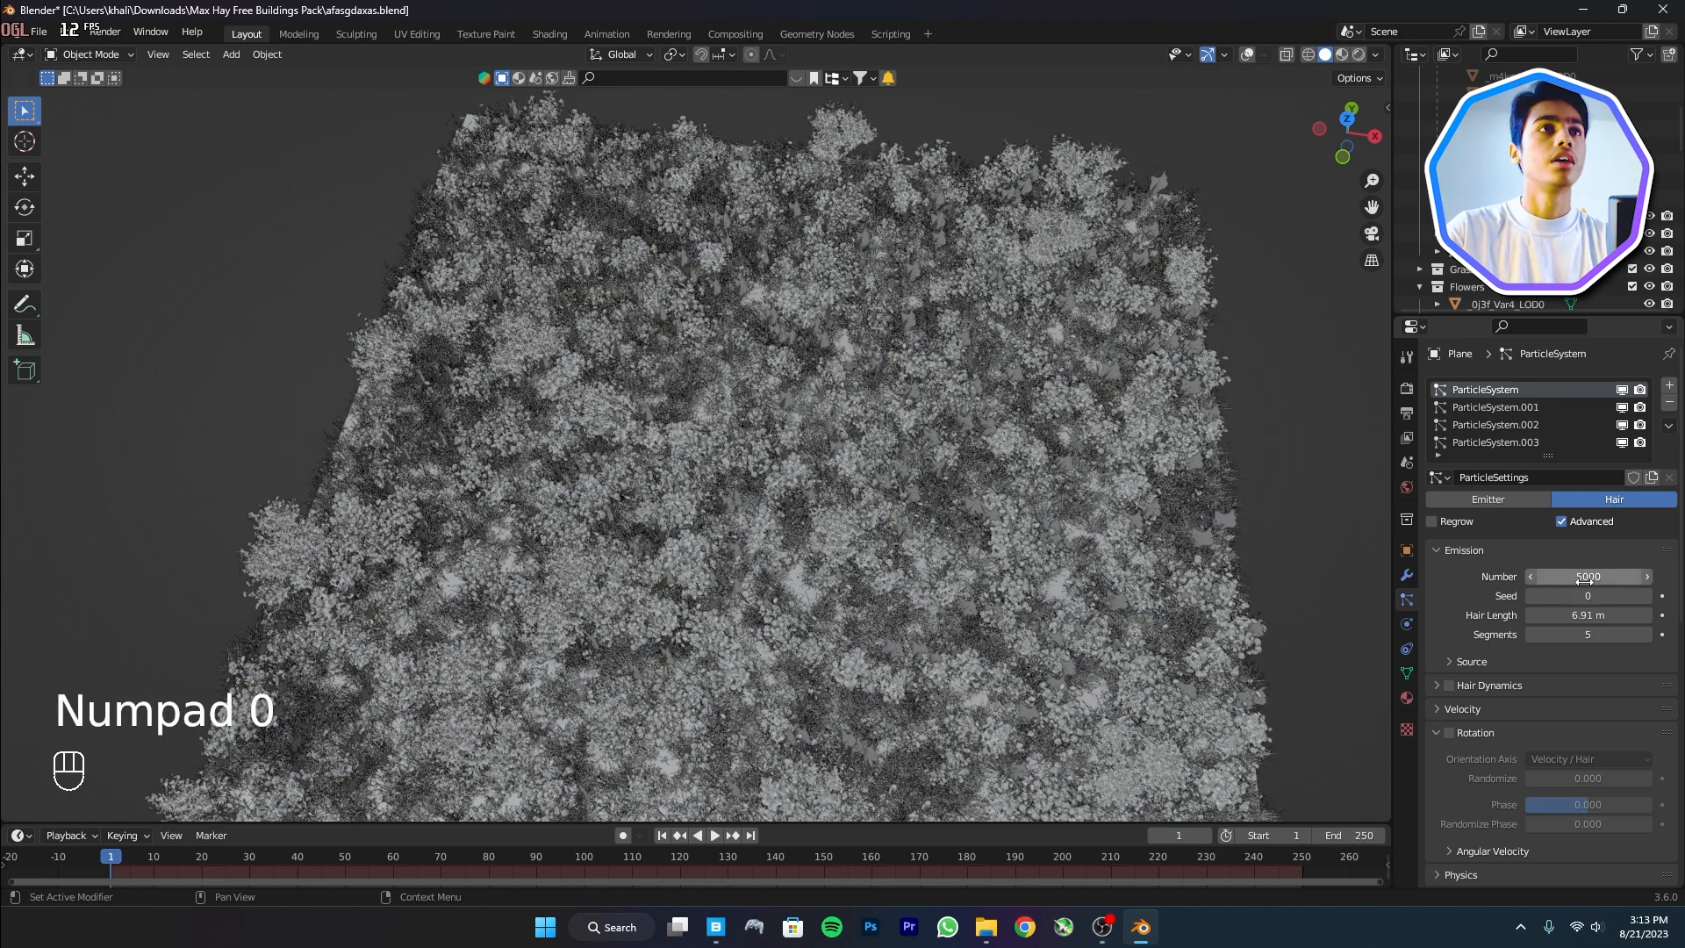
pyautogui.scroll(5, 829, 647)
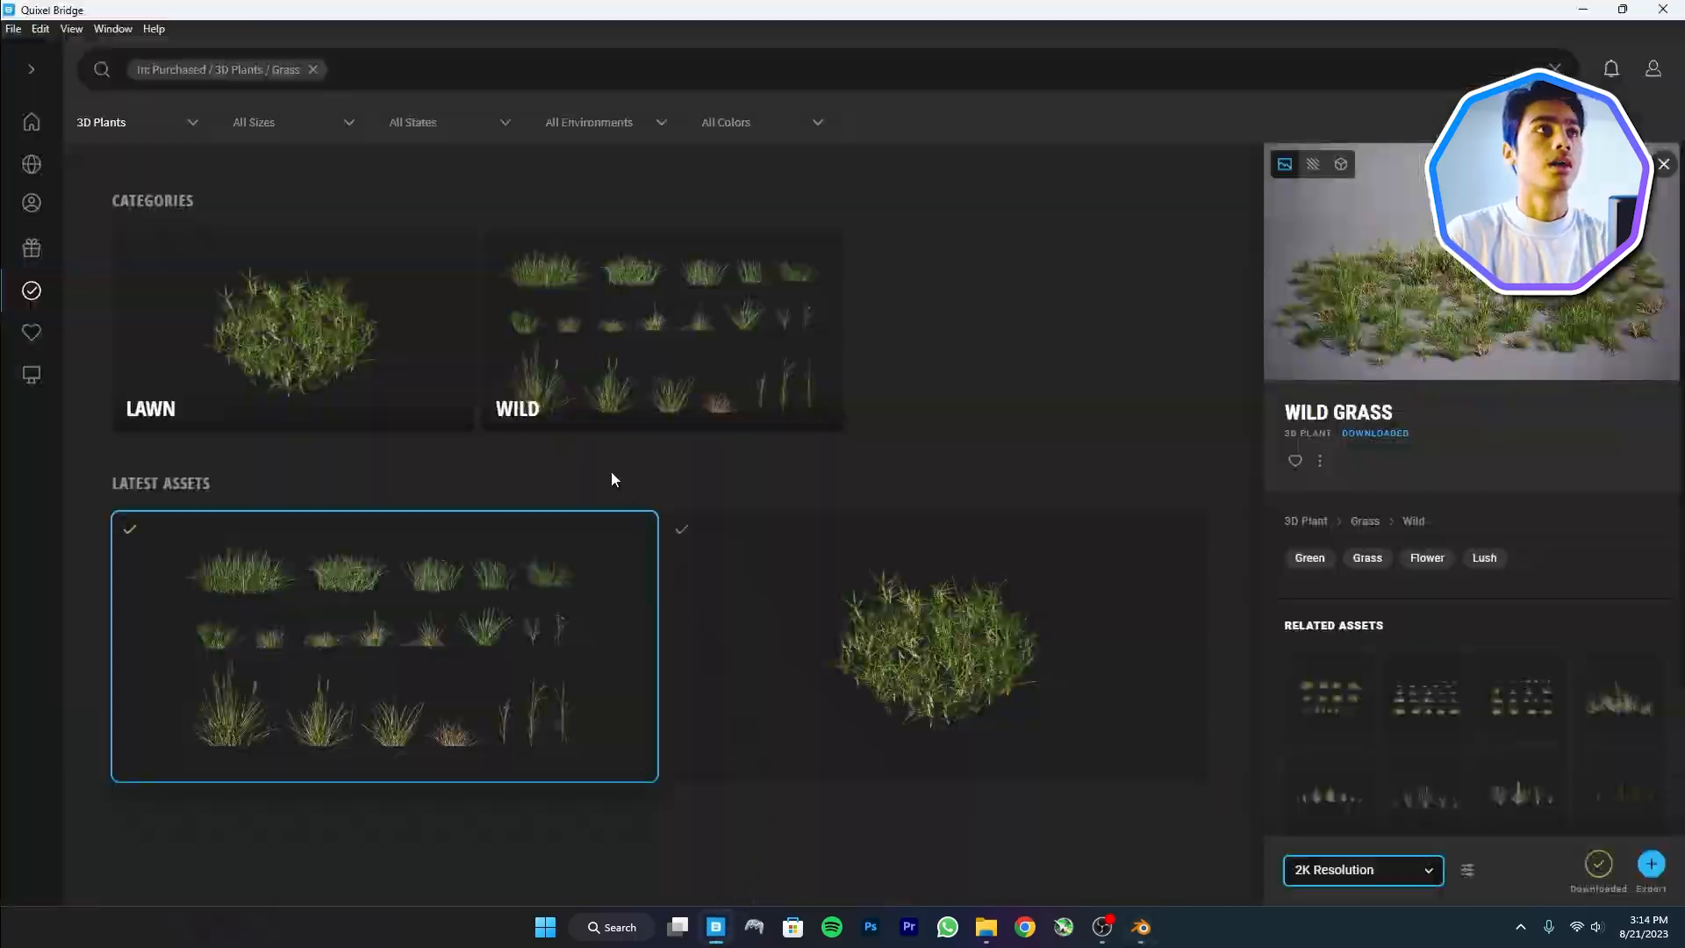
# Search Quixel Bridge for 'soil' and open the Potting Soil surface under Soil / Mud
pyautogui.click(35, 130)
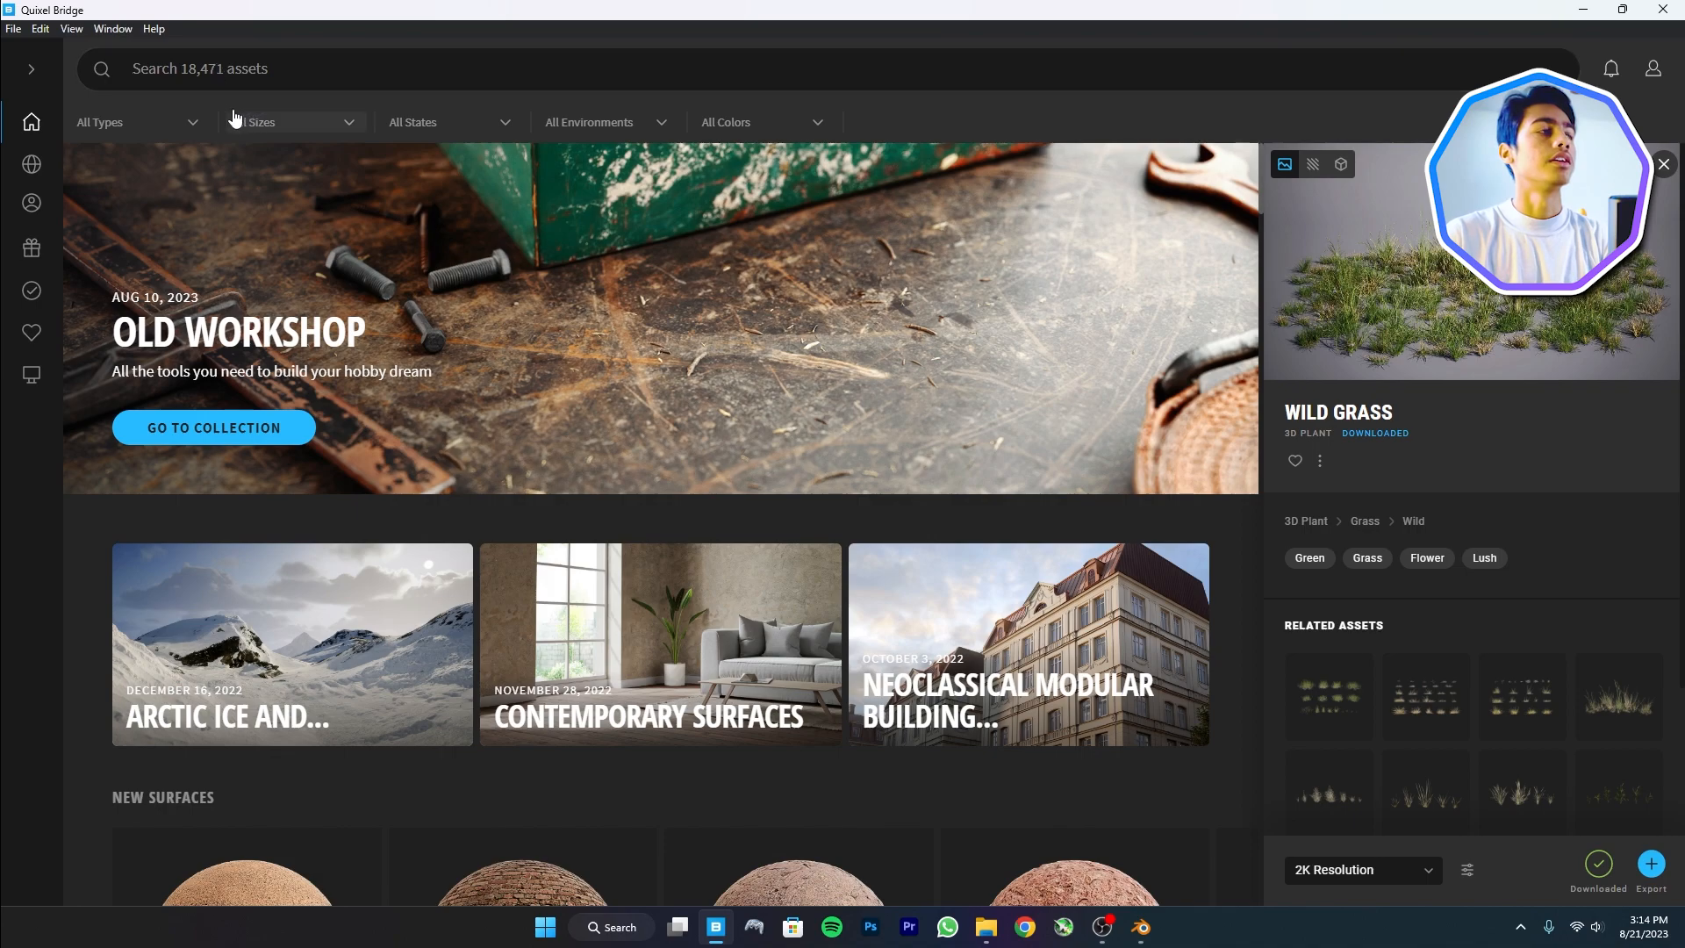
pyautogui.click(240, 70)
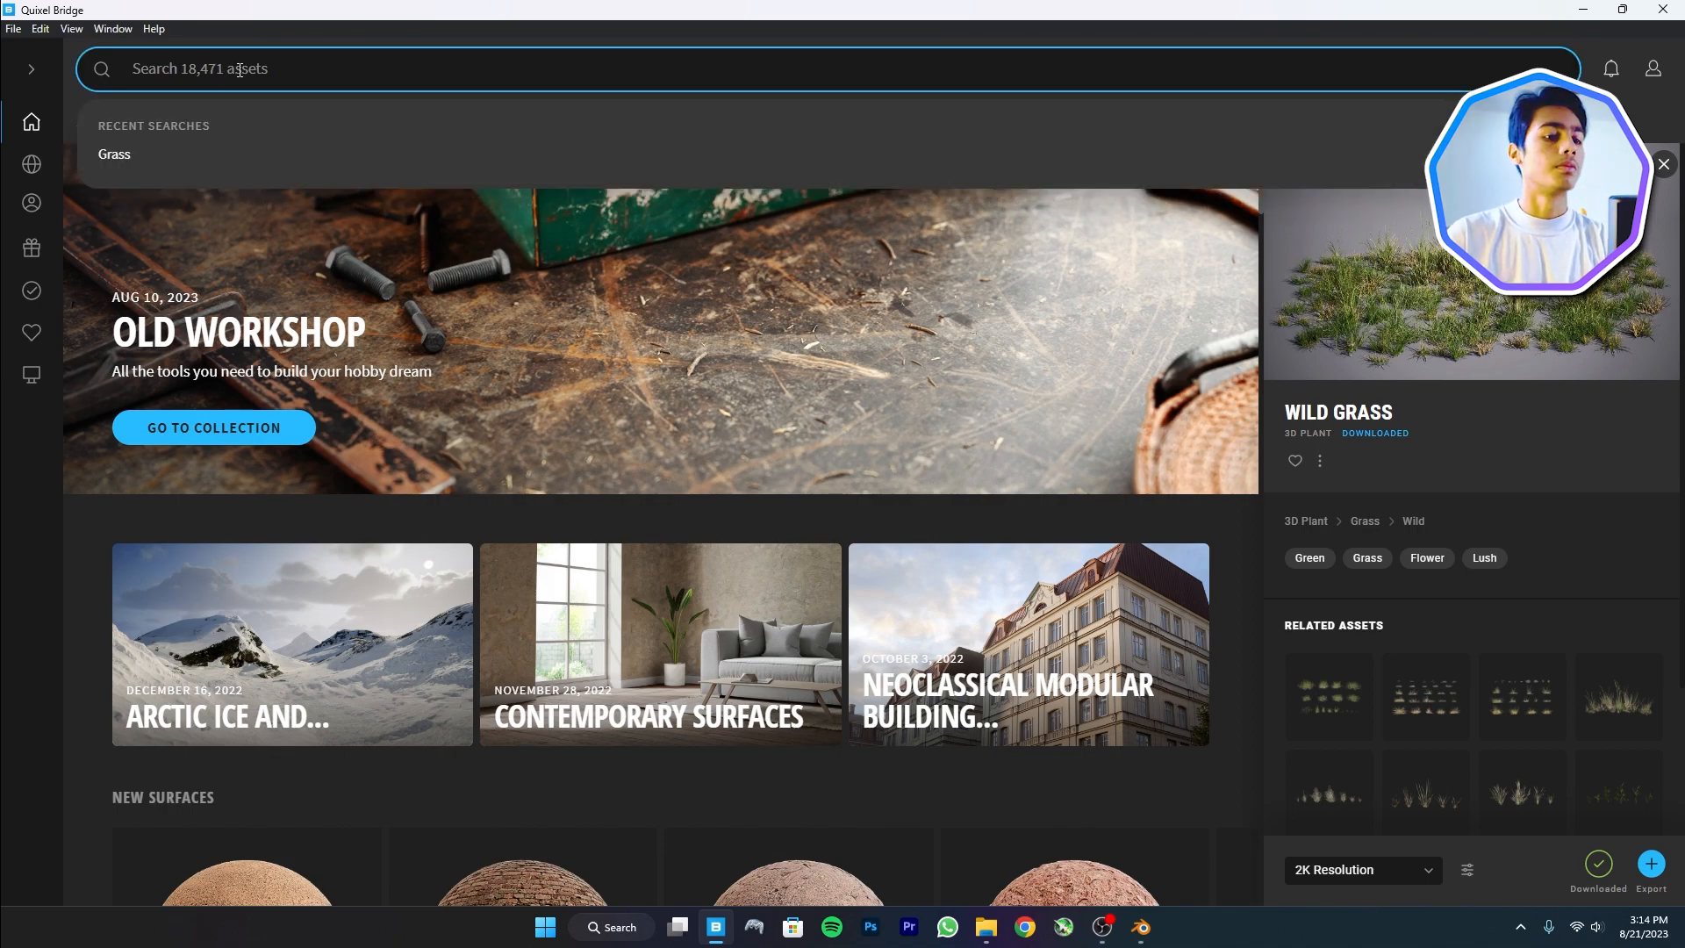
pyautogui.write('soil')
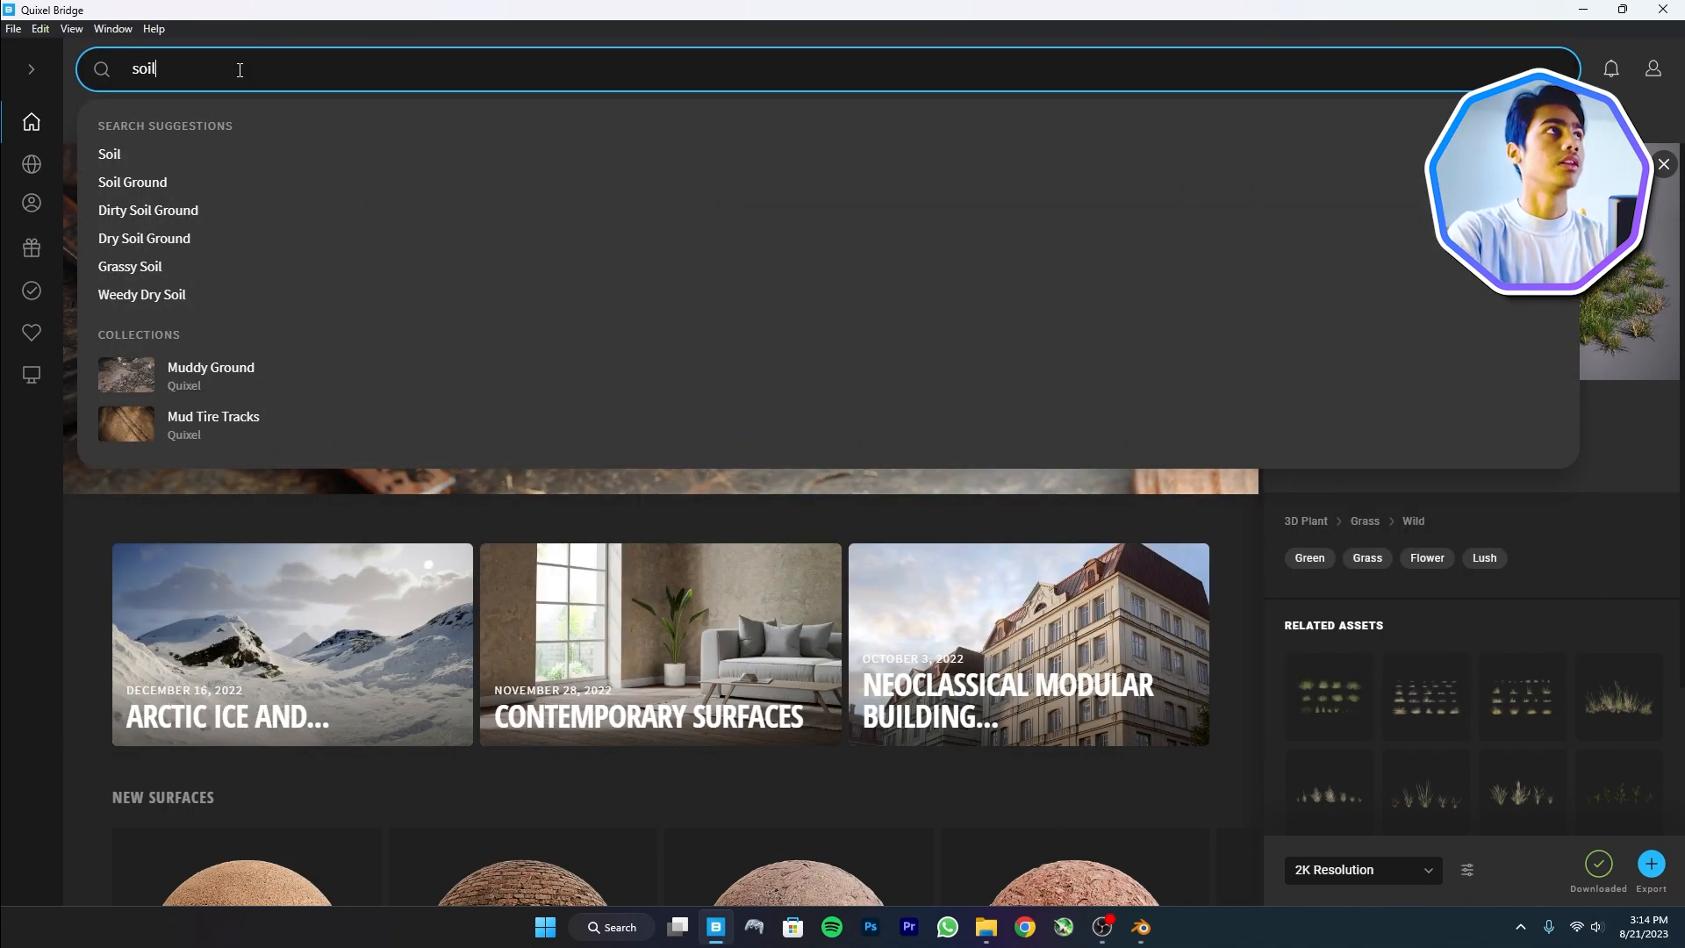
pyautogui.press('Return')
pyautogui.scroll(-5, 413, 343)
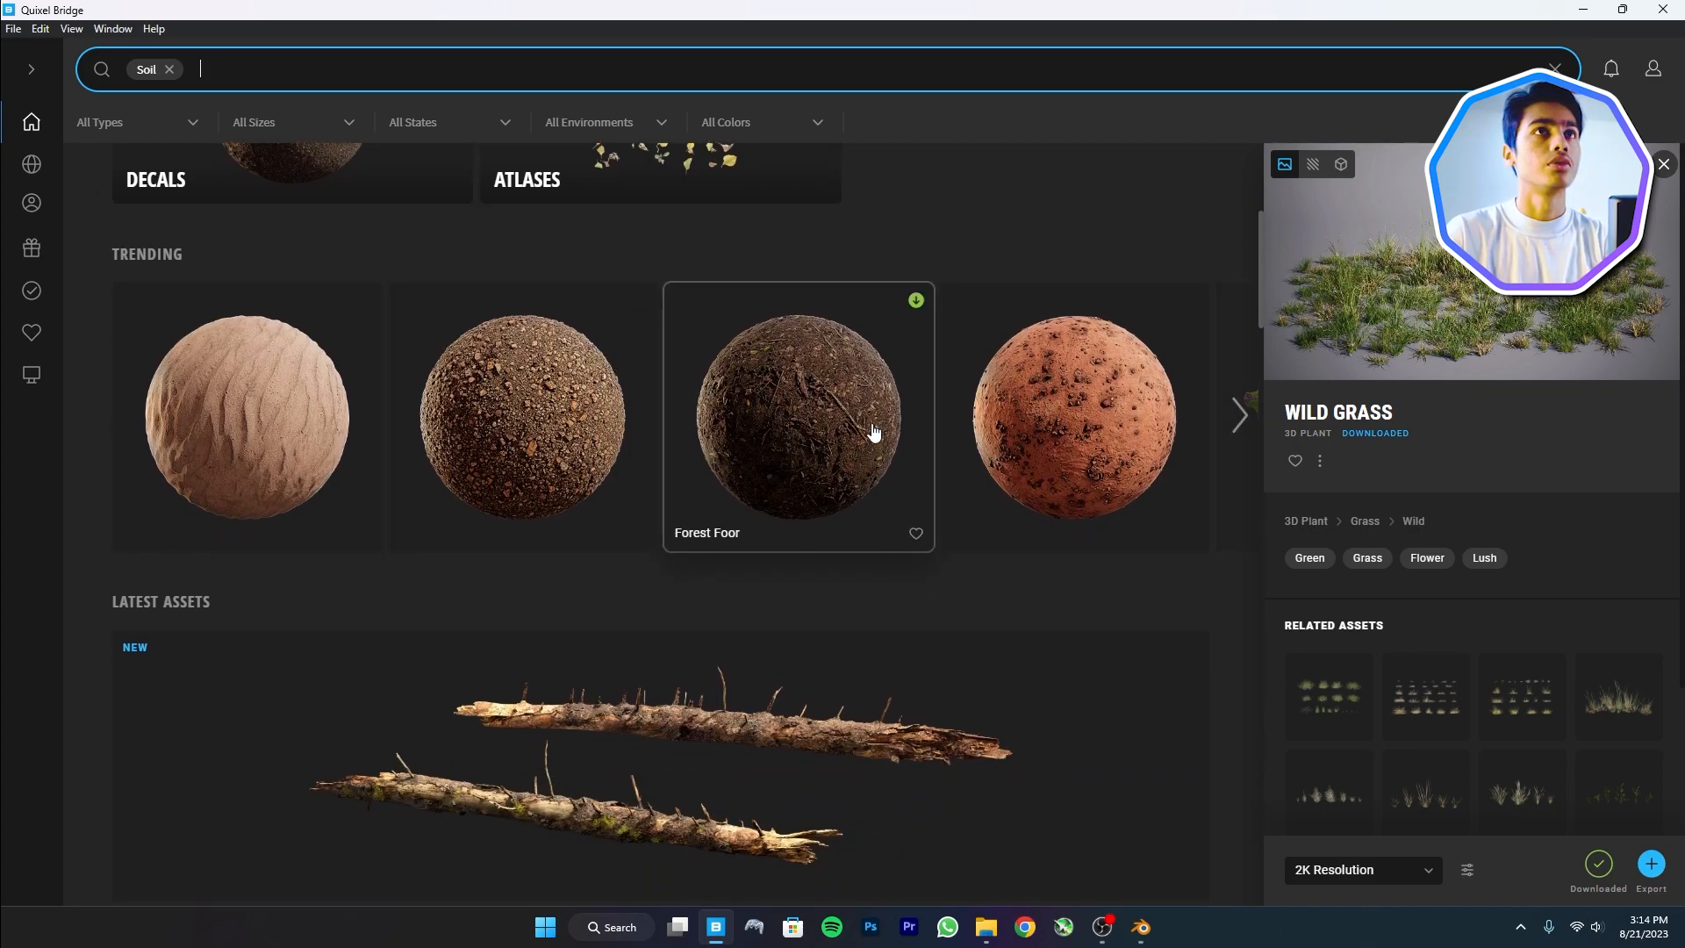
pyautogui.scroll(-10, 658, 457)
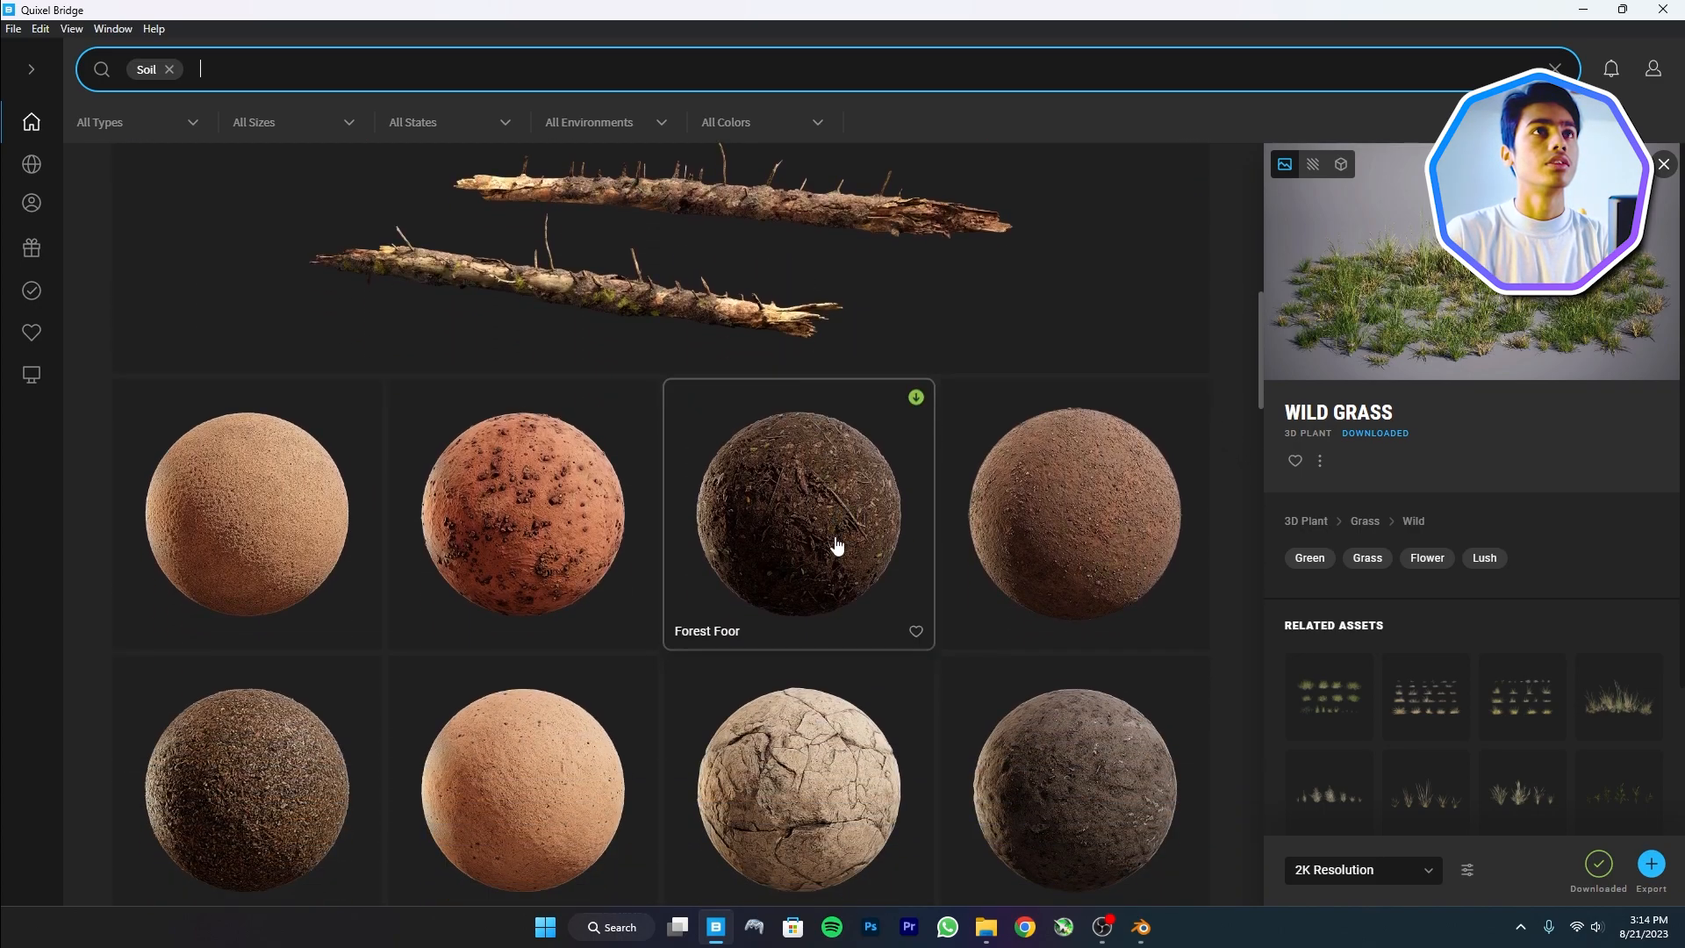
pyautogui.scroll(-2, 760, 594)
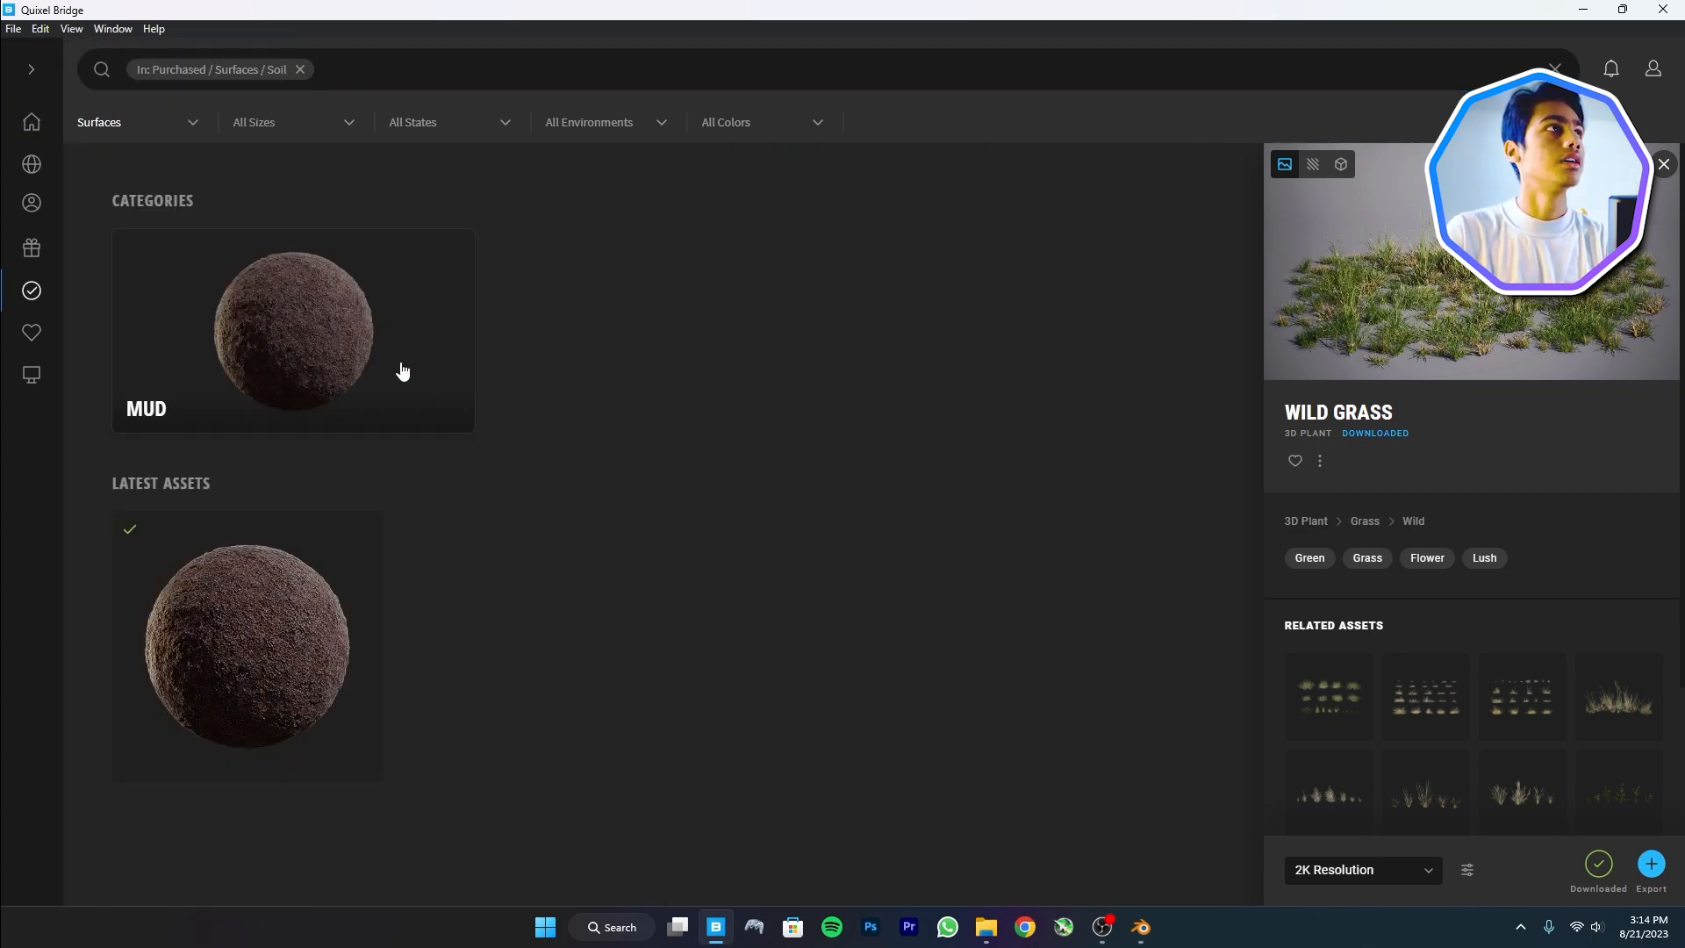
pyautogui.click(409, 424)
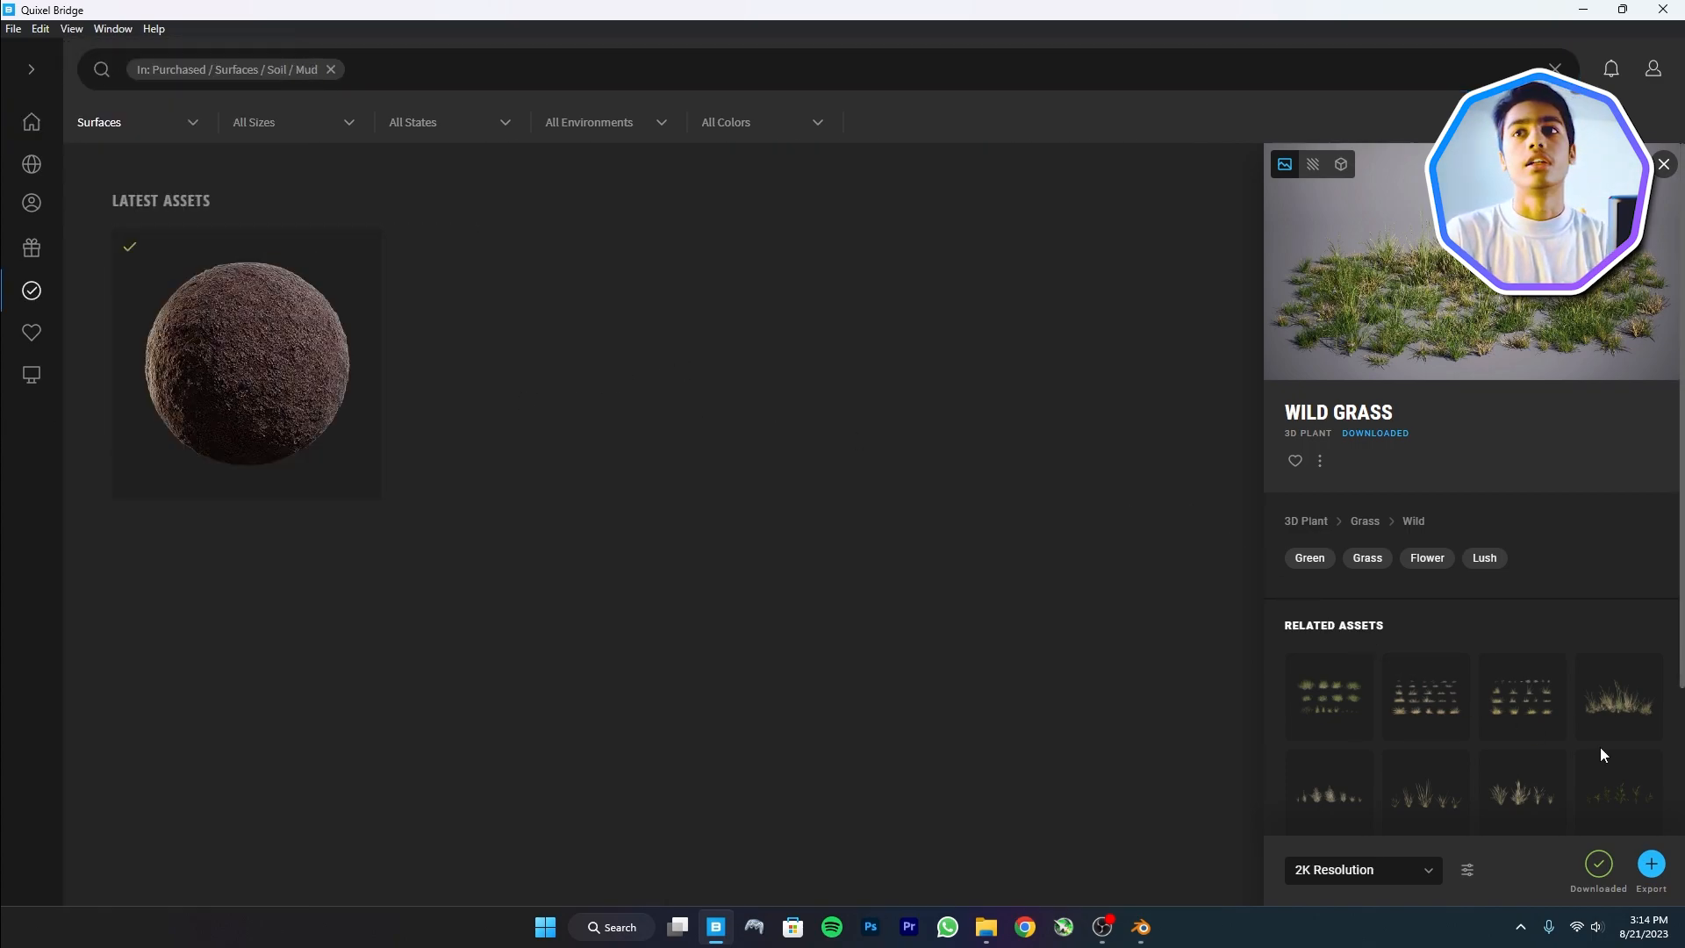
pyautogui.click(195, 418)
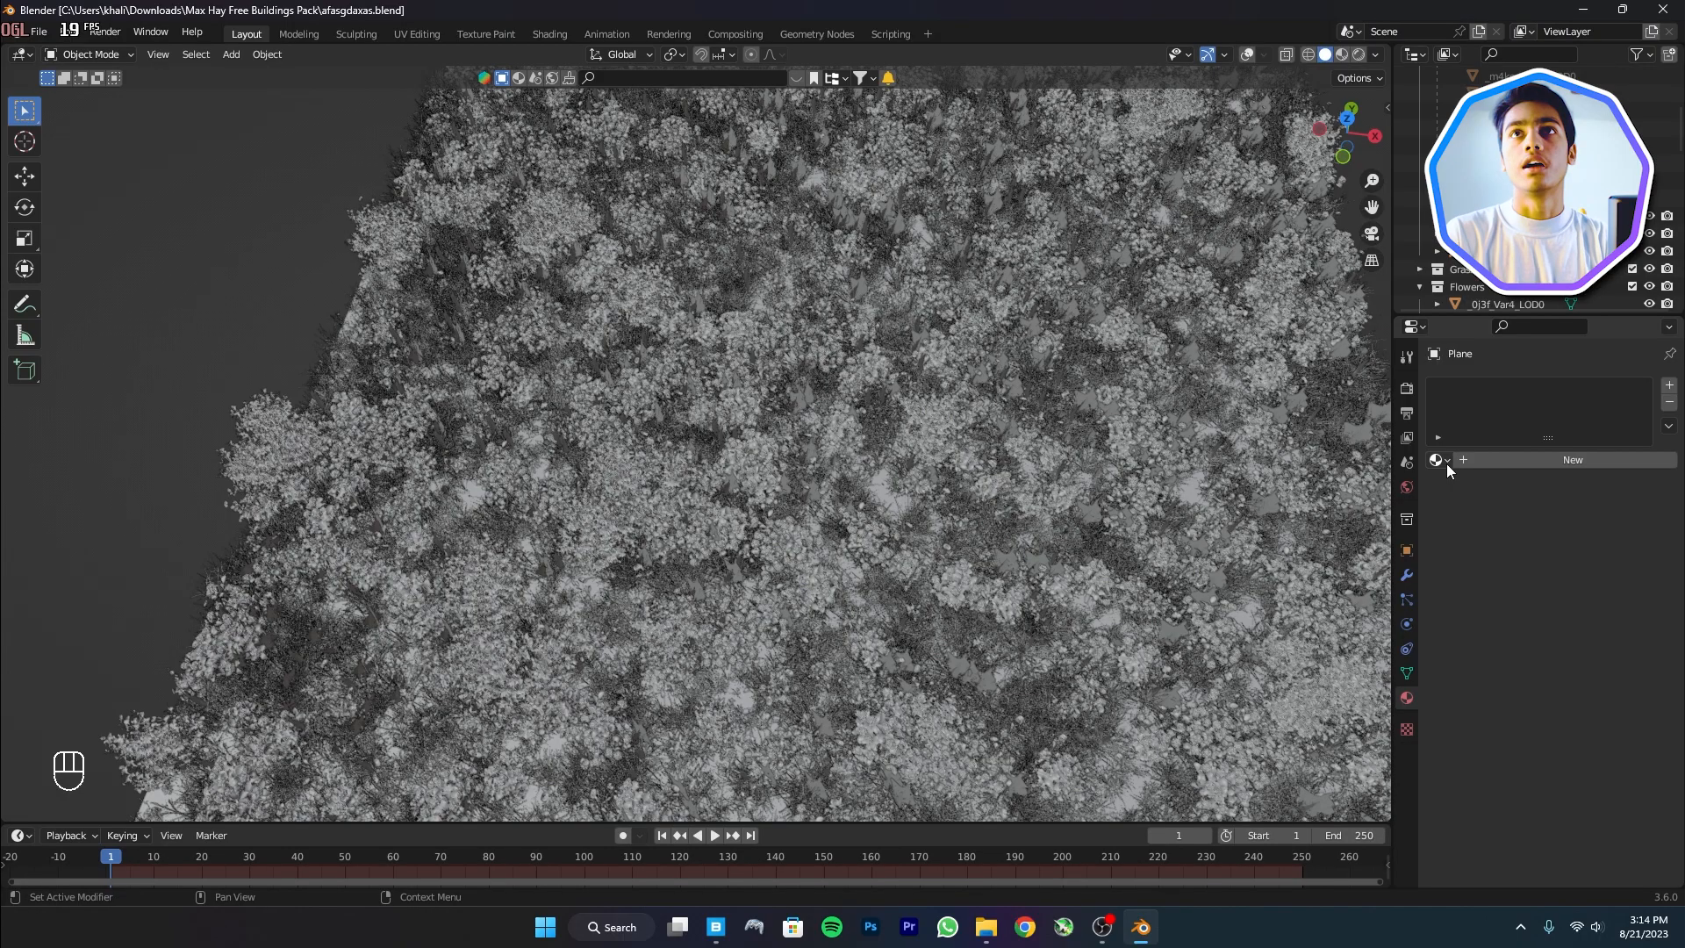
pyautogui.click(1442, 460)
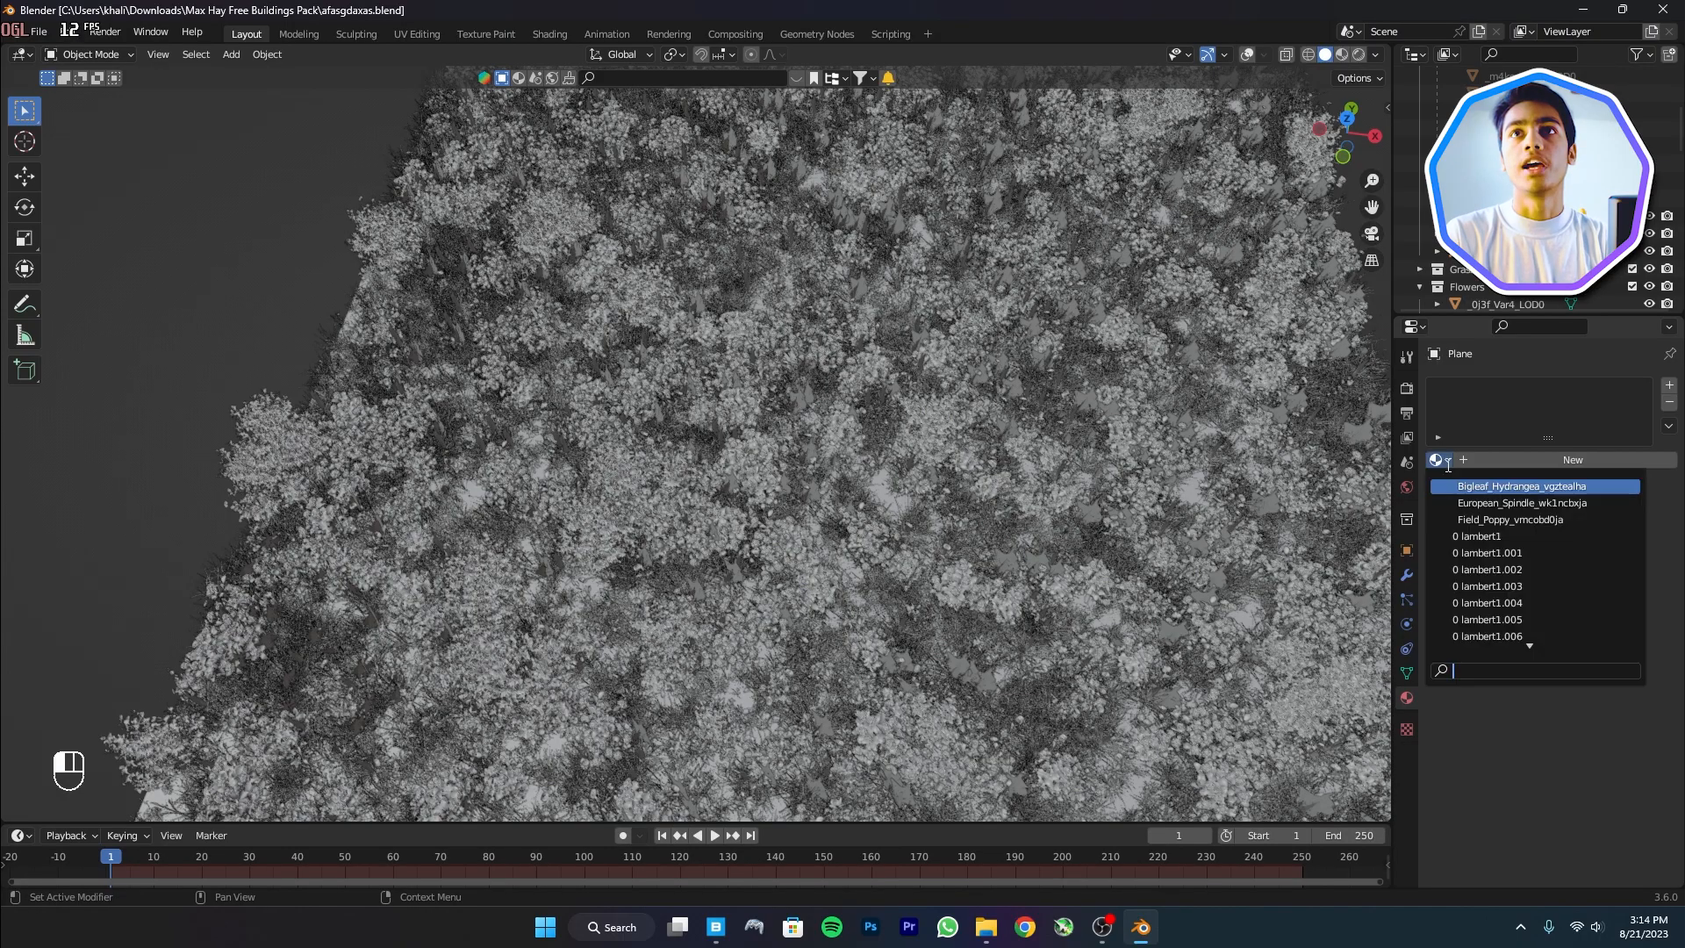
# Assign the Potting_Soil material to the plane and hide all four particle systems in the viewport
pyautogui.write('soil')
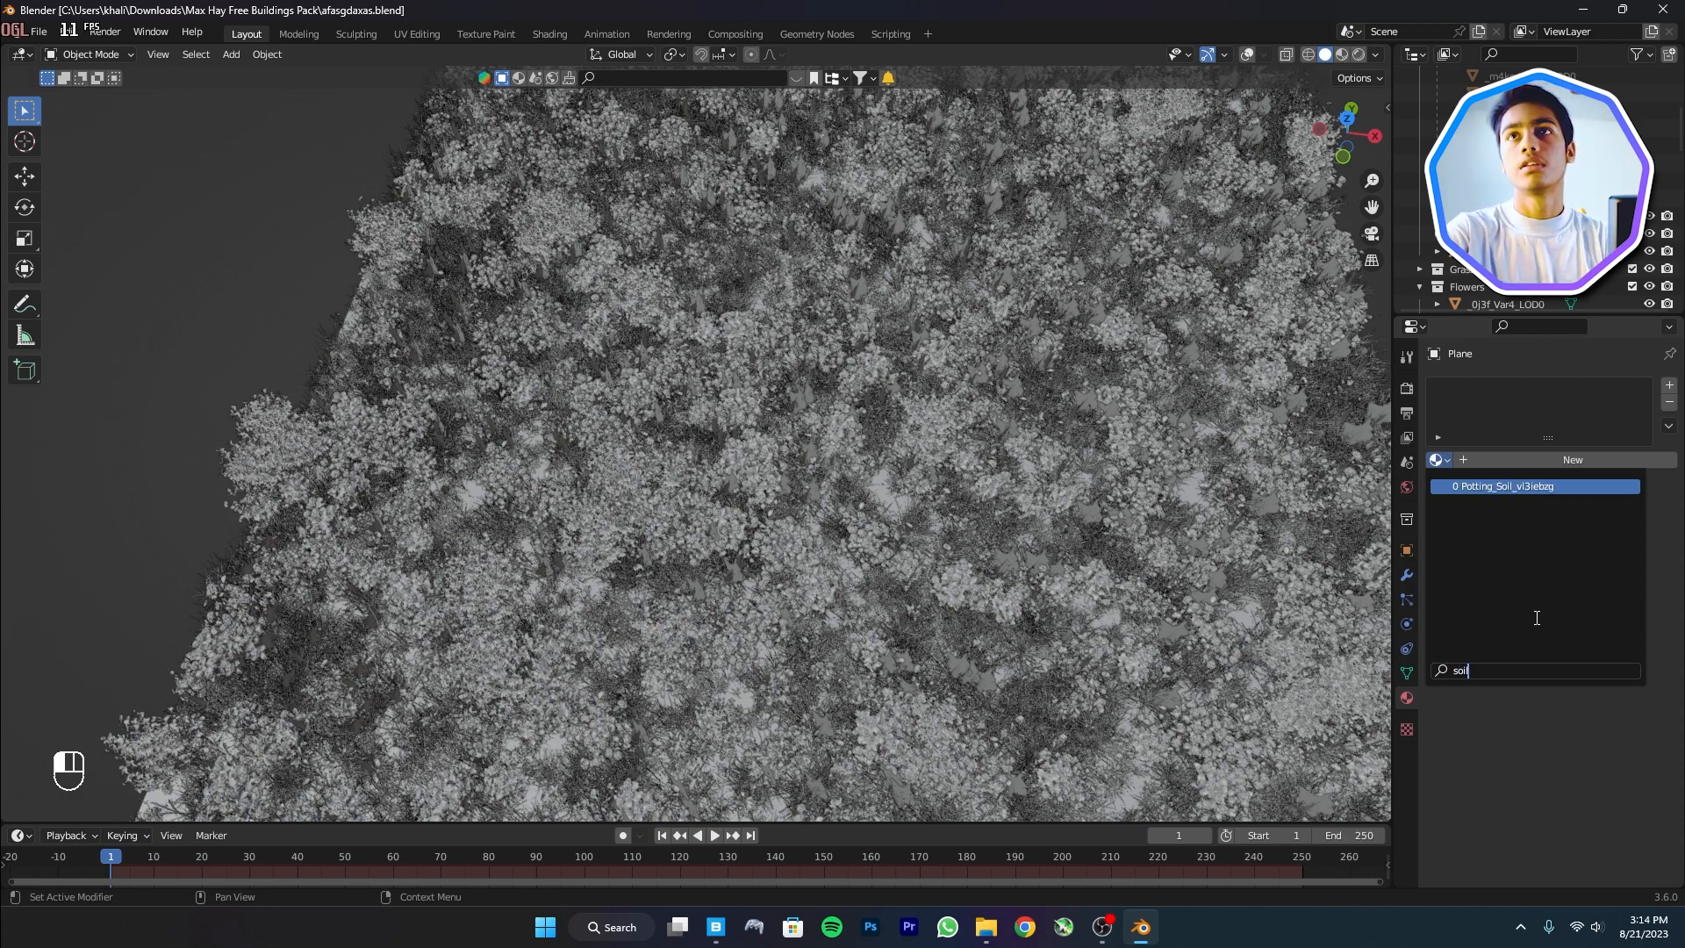
pyautogui.press('Return')
pyautogui.hotkey('ctrl', 'z')
pyautogui.moveTo(772, 562); pyautogui.dragTo(930, 518, button='middle')
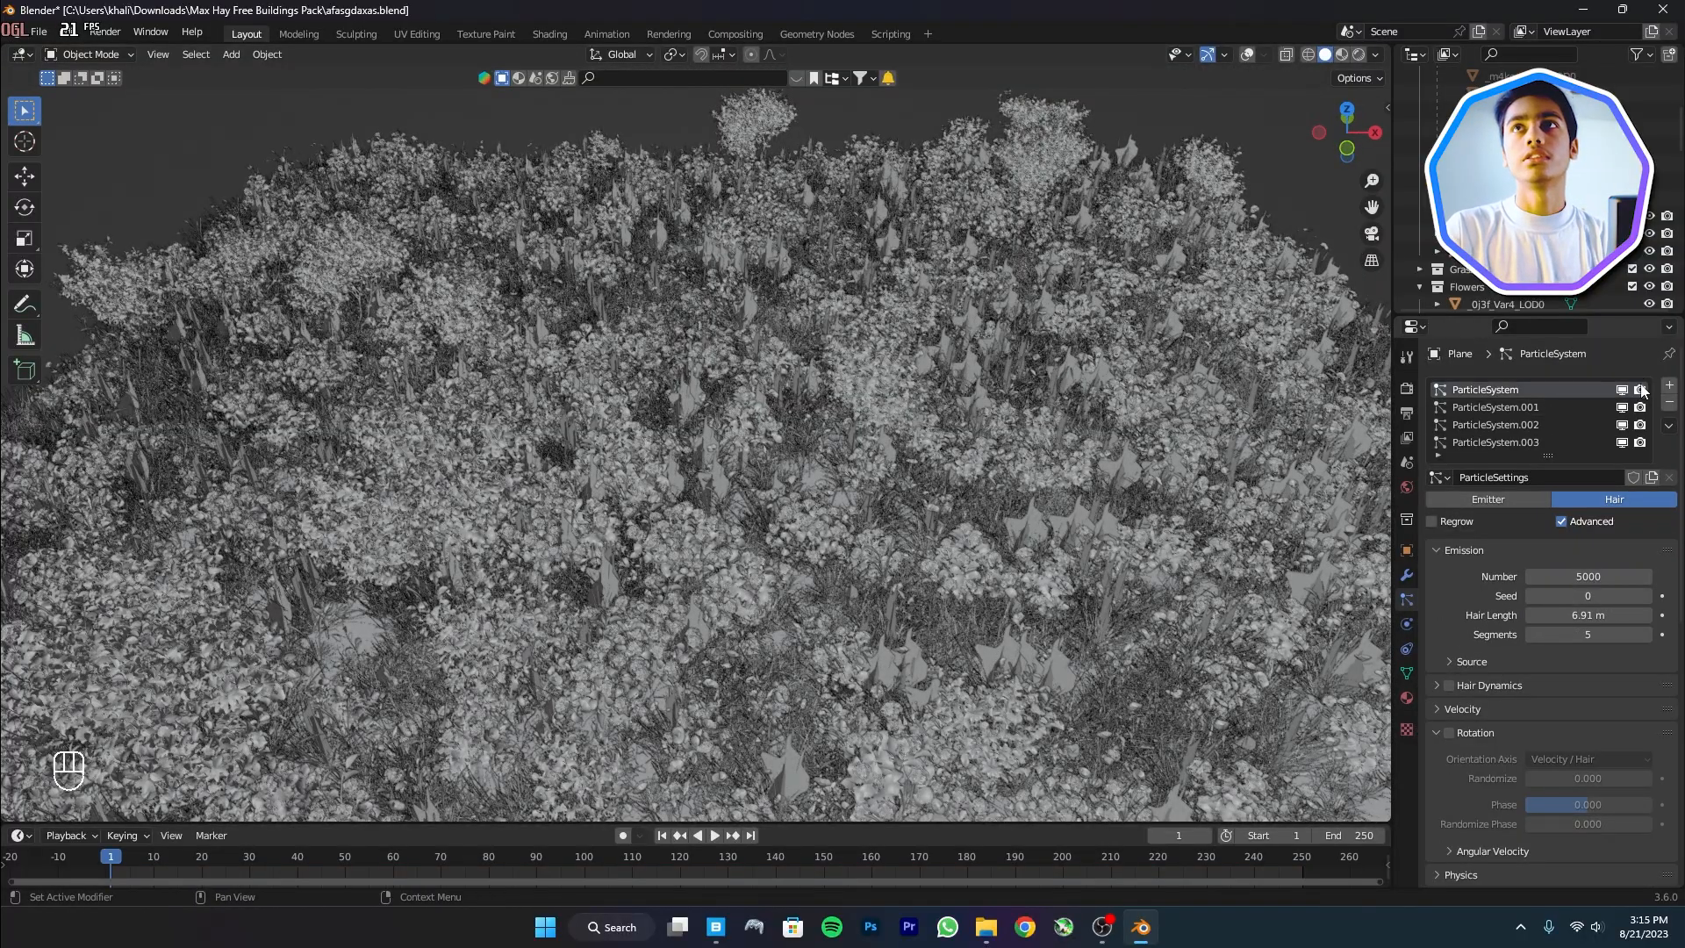
pyautogui.moveTo(1620, 391); pyautogui.dragTo(1621, 442)
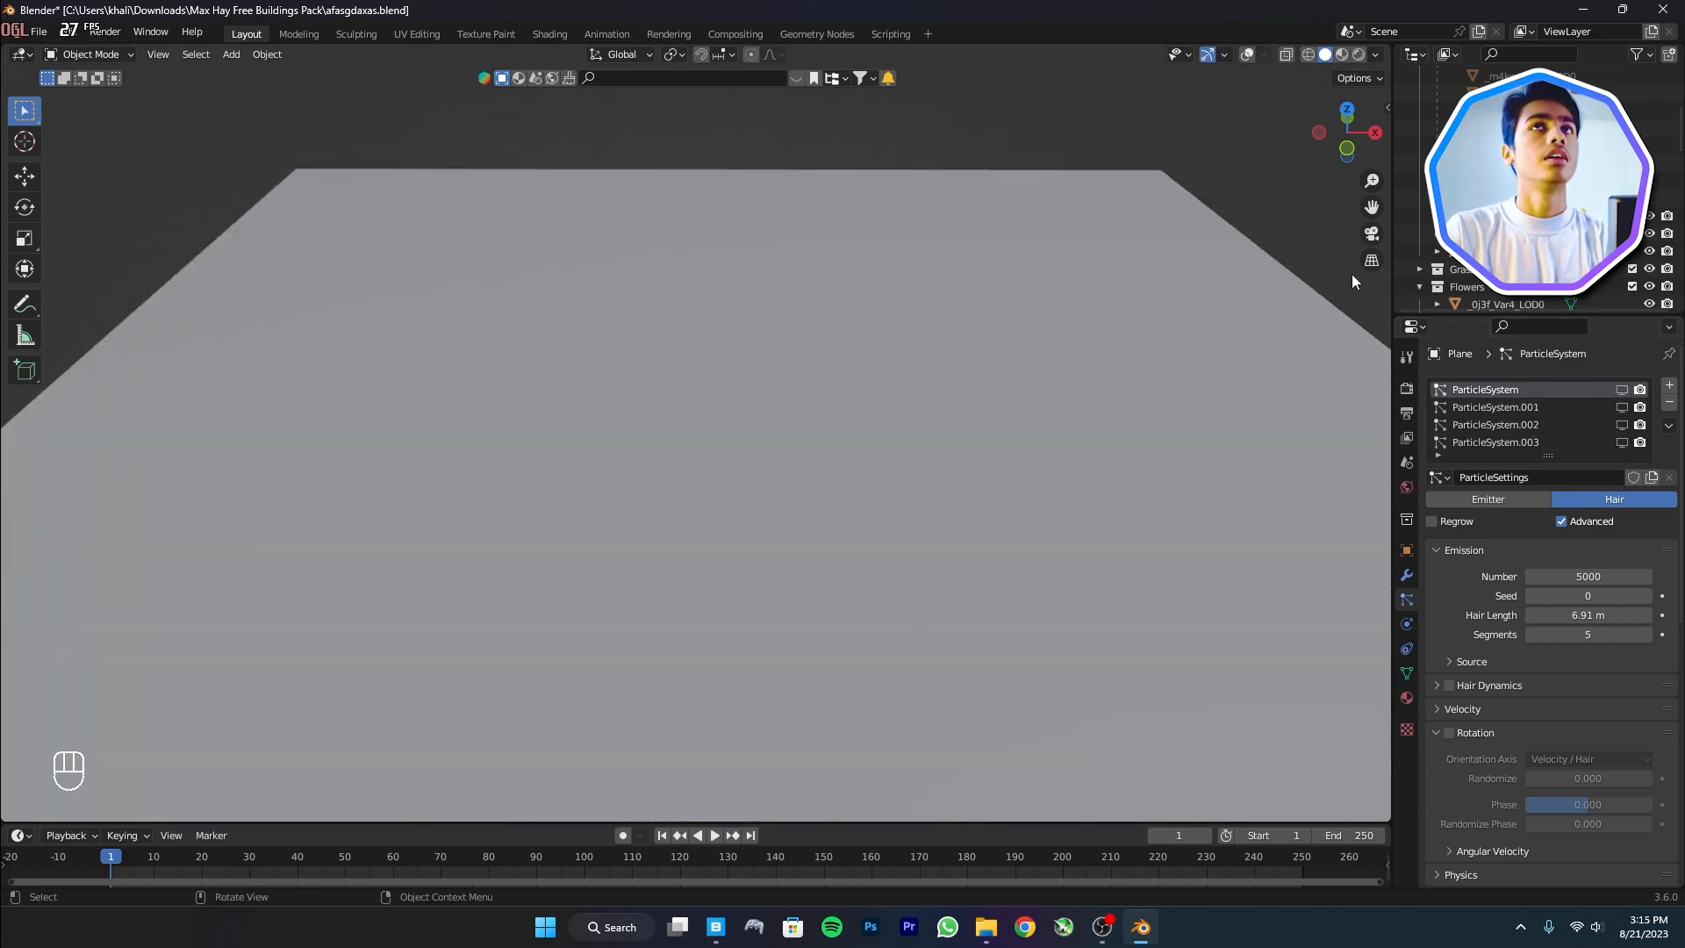
# Switch to rendered shading and turn the enlarged bottom area into a Shader Editor showing the Potting Soil nodes
pyautogui.click(1360, 55)
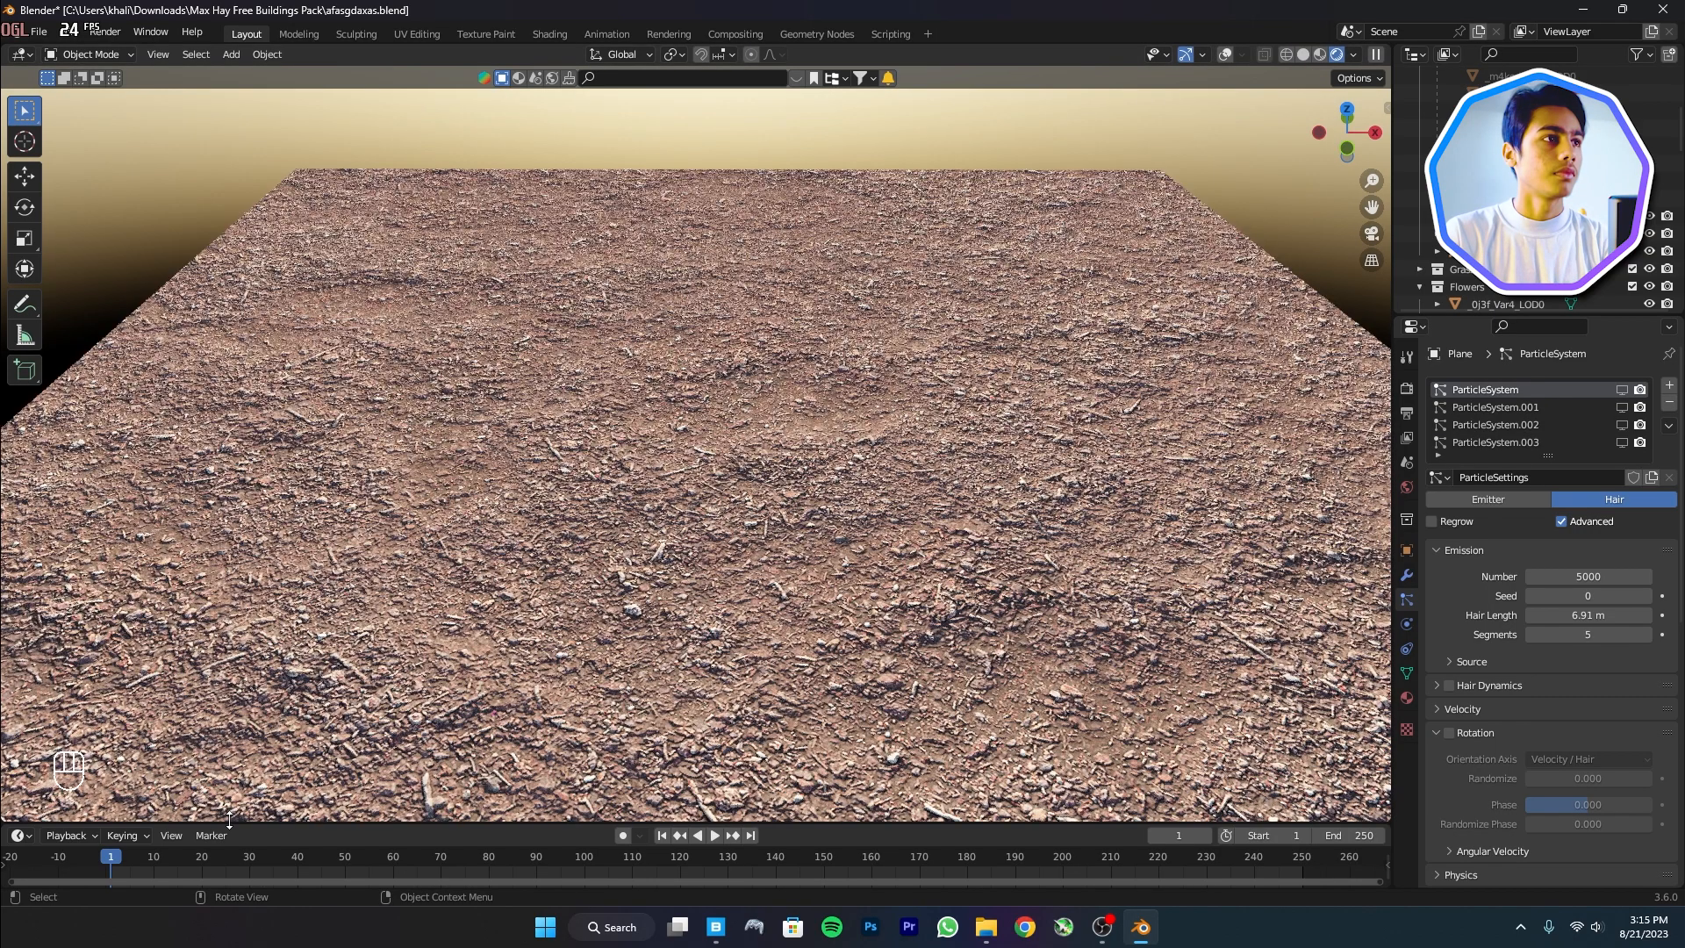
pyautogui.moveTo(229, 819); pyautogui.dragTo(210, 638)
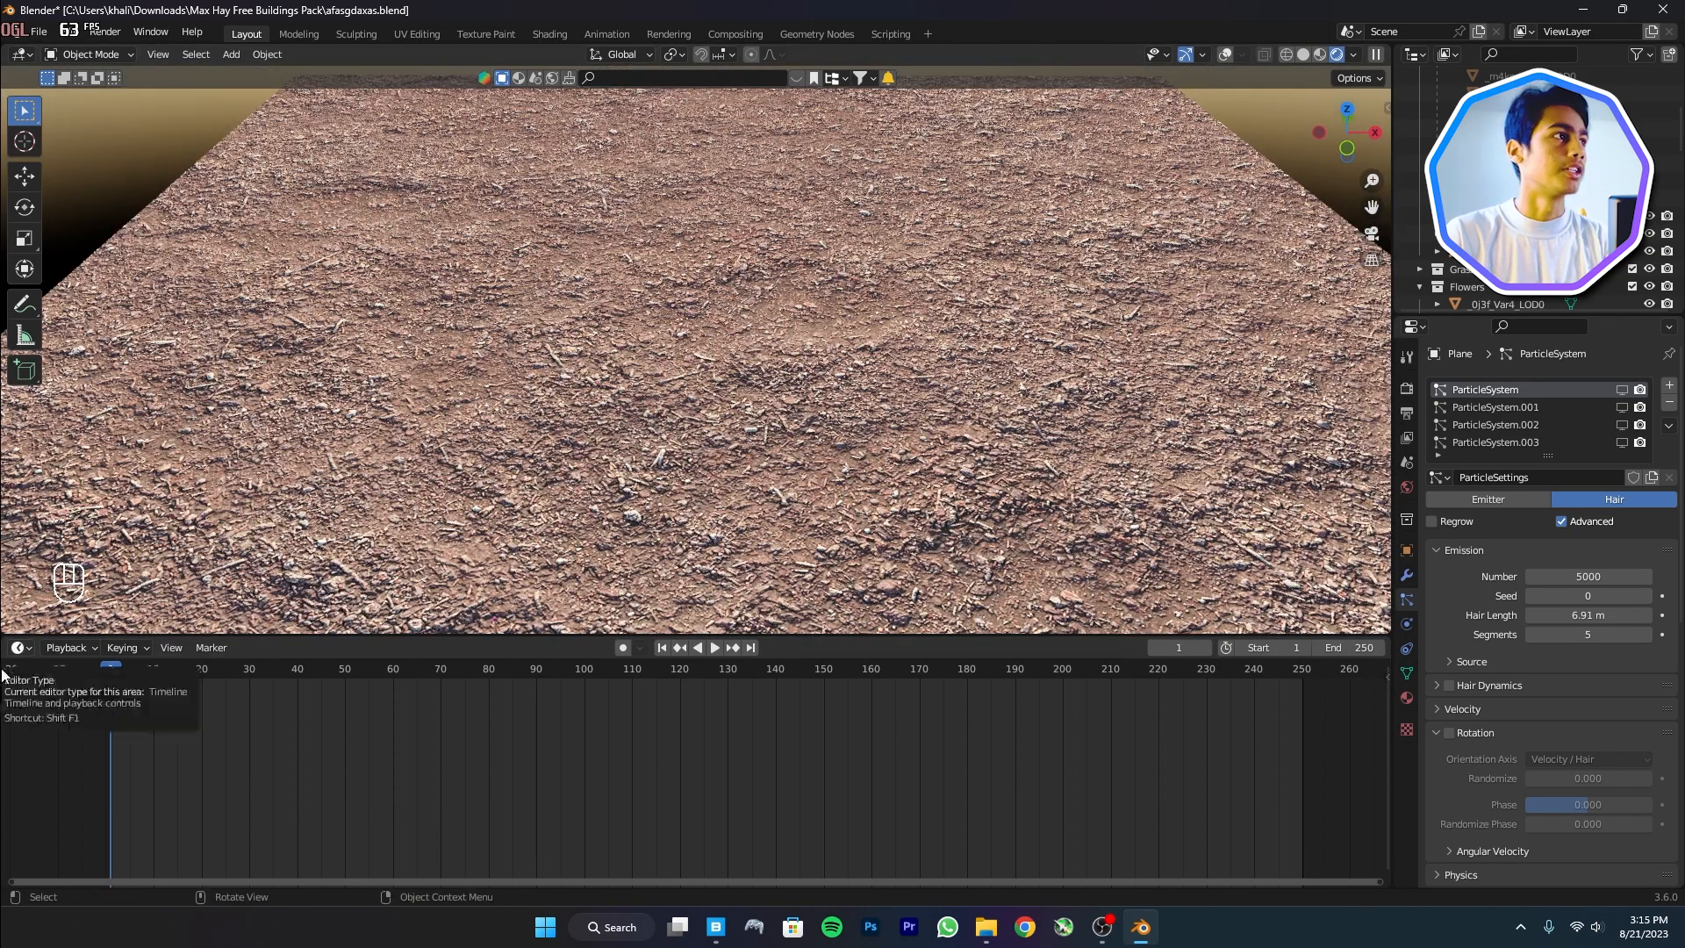
pyautogui.click(24, 651)
pyautogui.press('s')
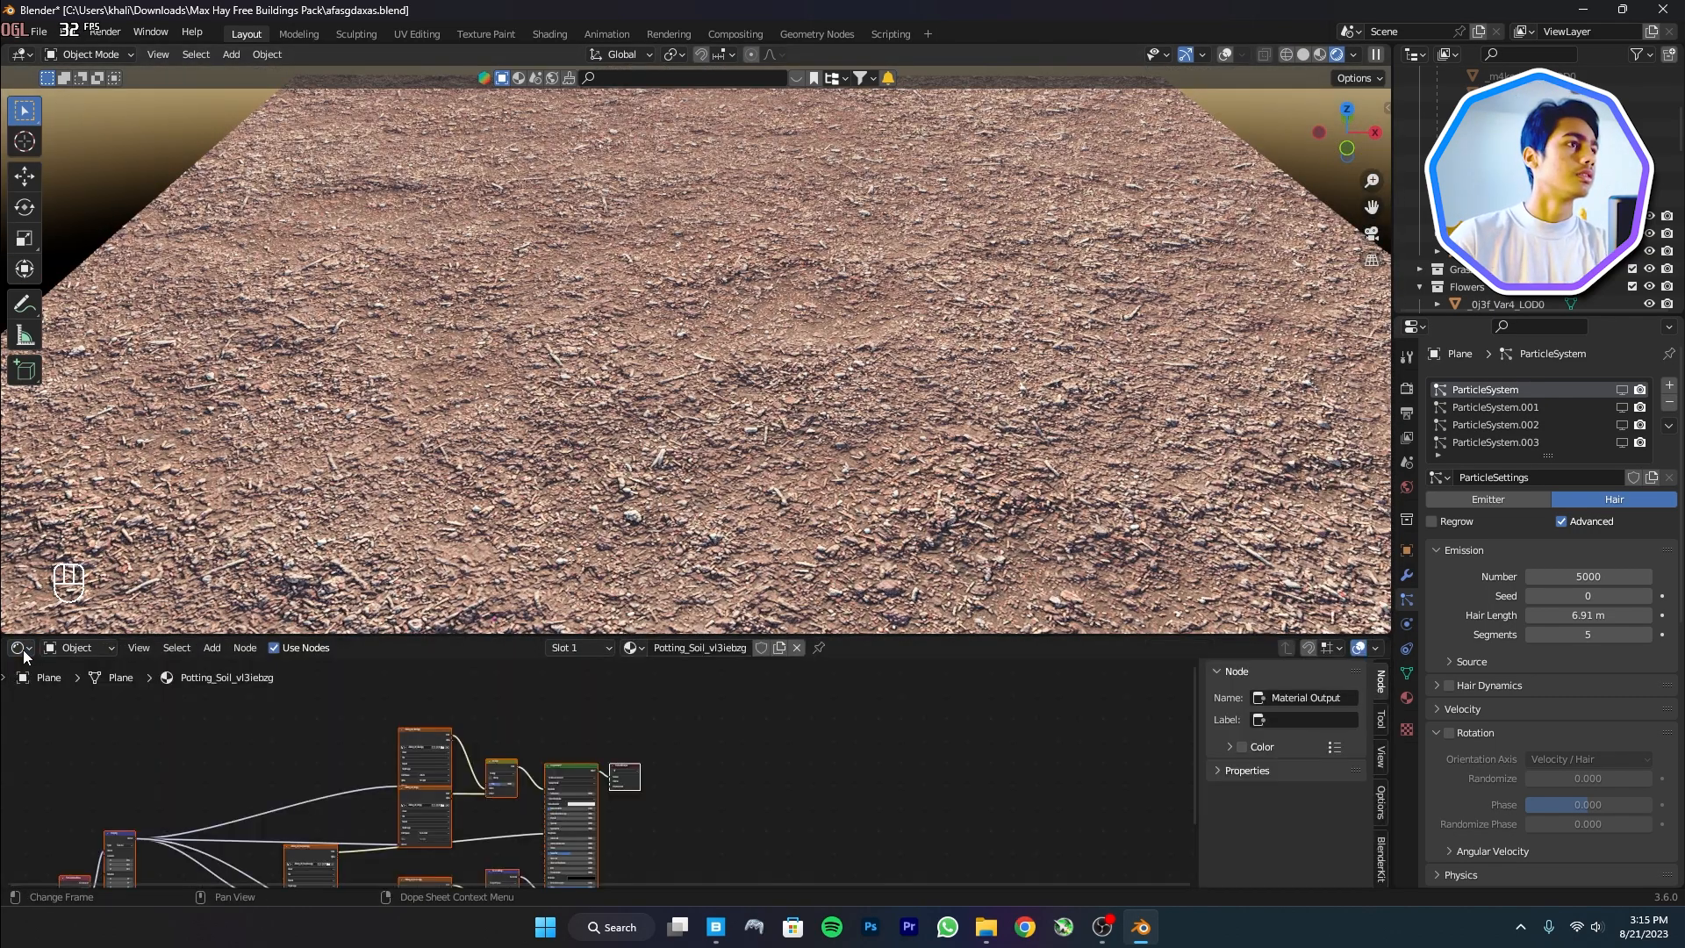
pyautogui.moveTo(405, 776); pyautogui.dragTo(823, 691, button='middle')
pyautogui.scroll(1, 823, 693)
pyautogui.scroll(-3, 808, 714)
pyautogui.moveTo(898, 738); pyautogui.dragTo(823, 709, button='middle')
pyautogui.scroll(5, 823, 709)
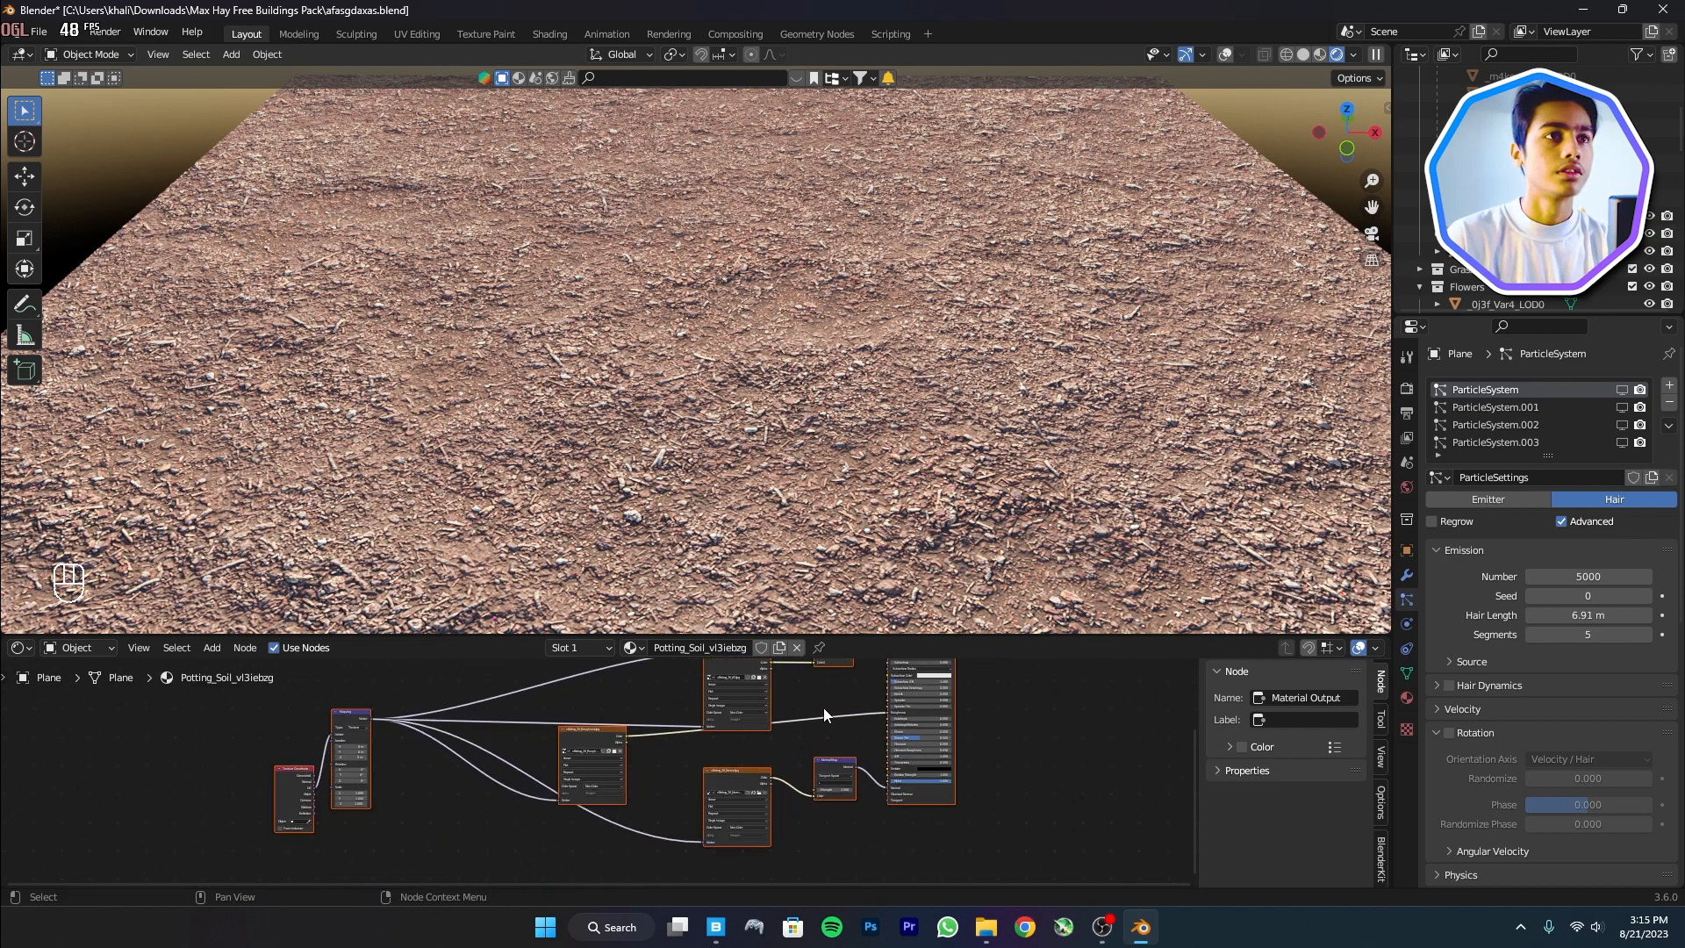
# Split the node area and make the left half an Image Editor
pyautogui.moveTo(4, 883); pyautogui.dragTo(299, 862)
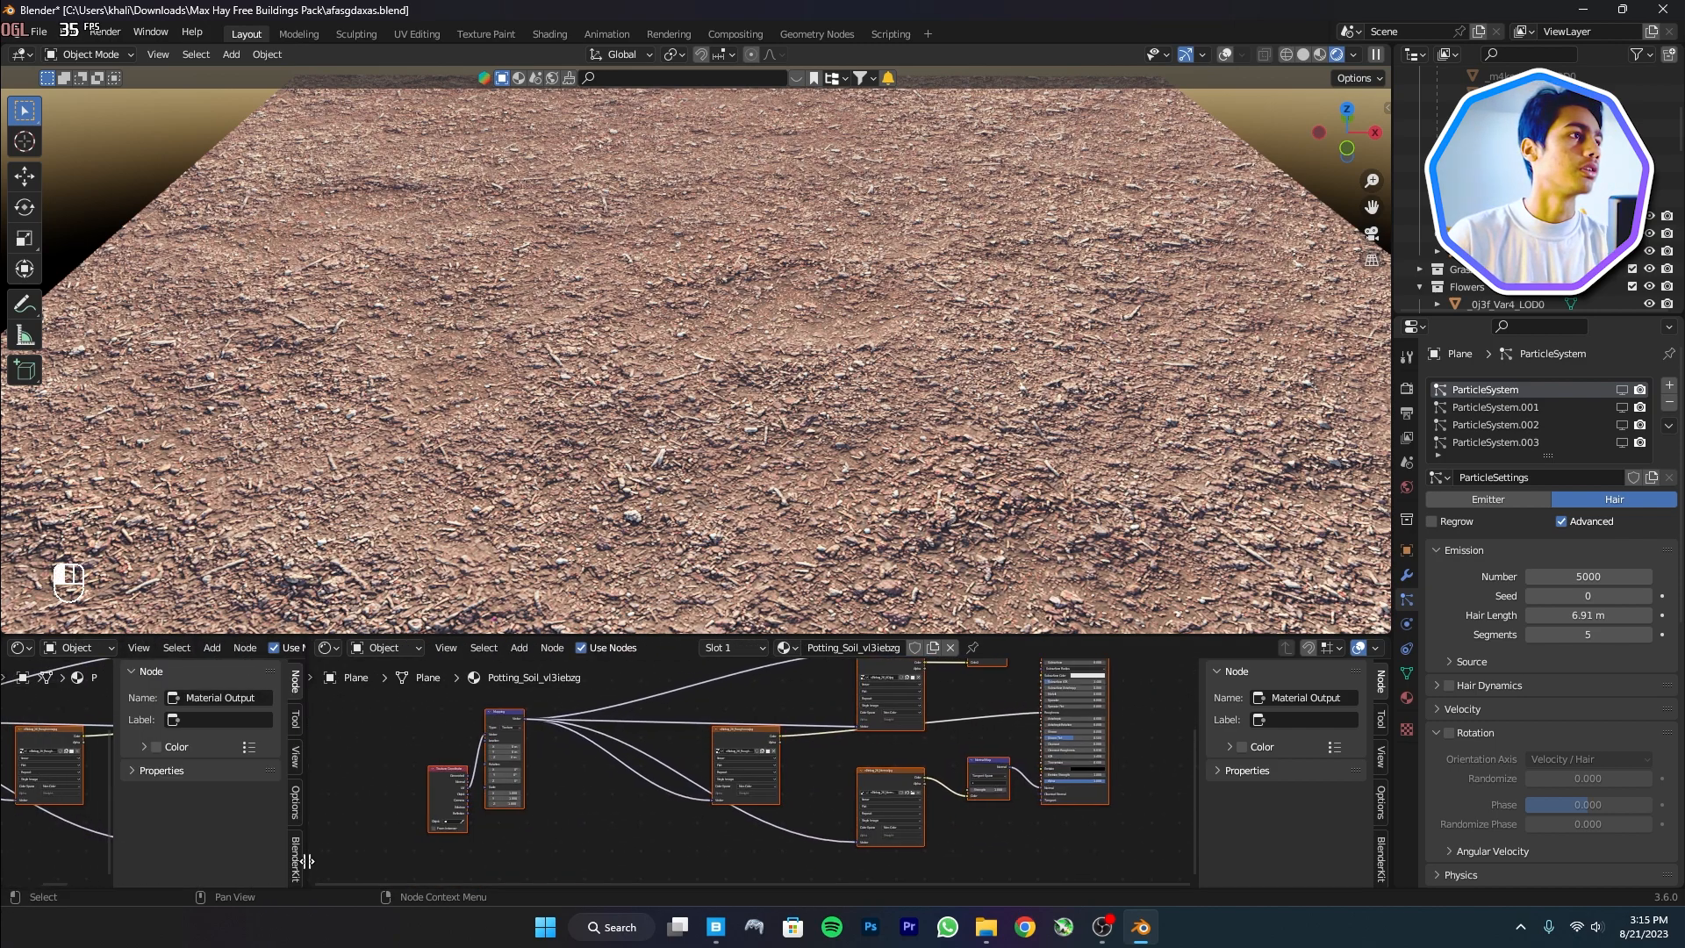
pyautogui.click(21, 648)
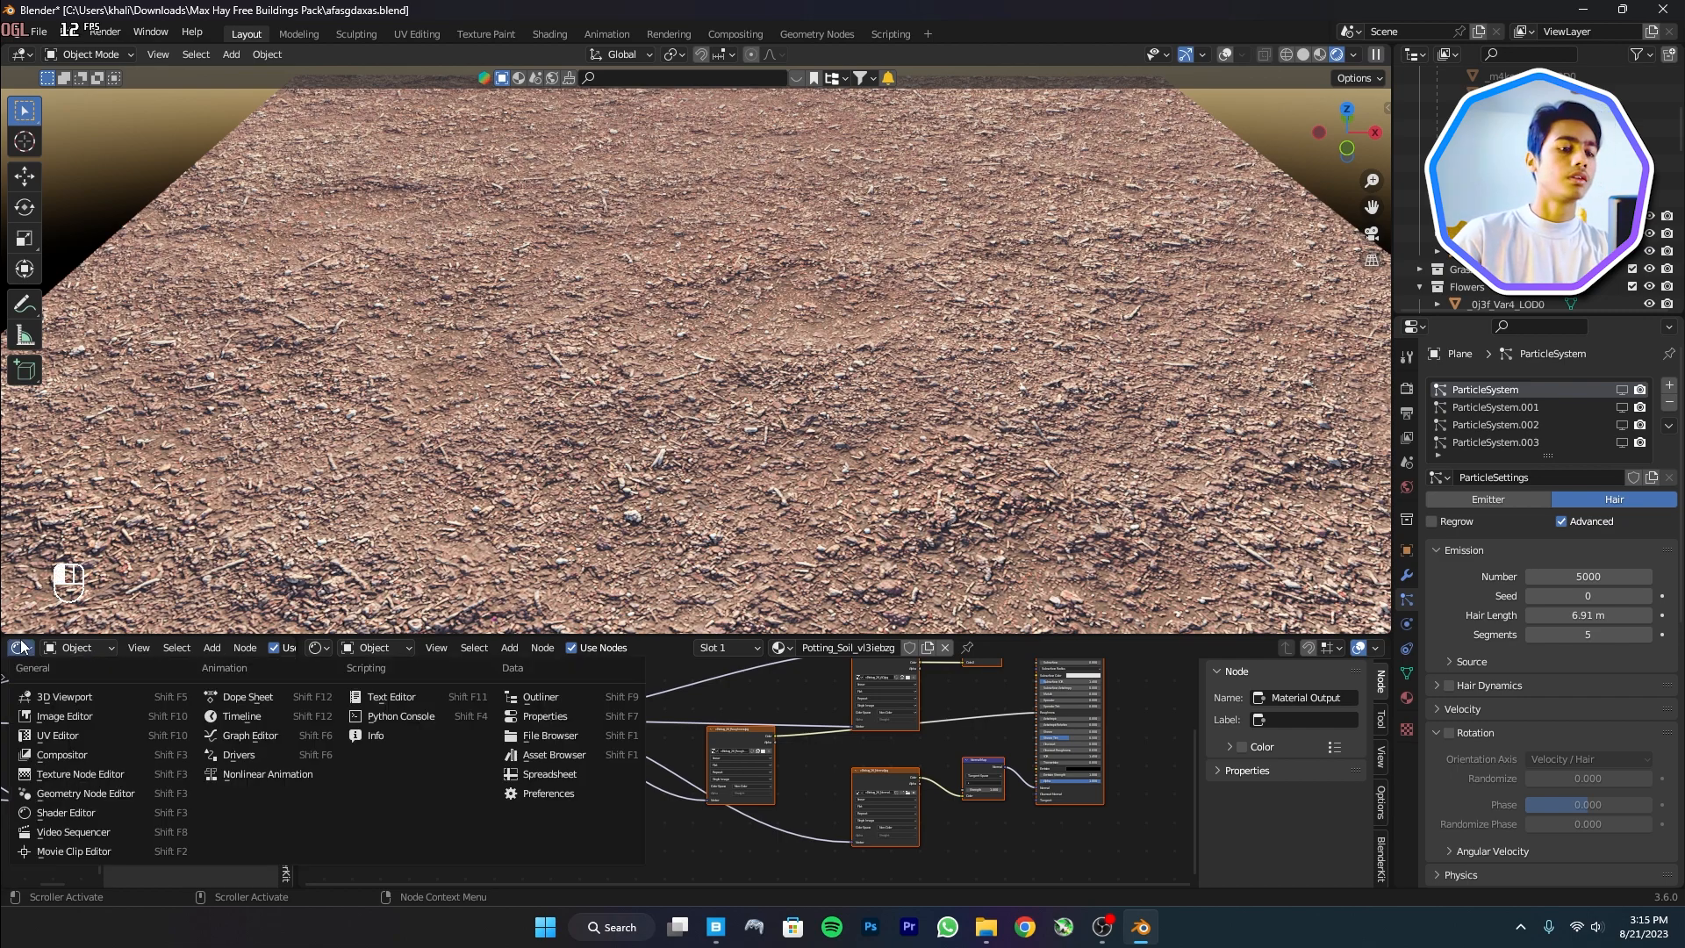
pyautogui.click(64, 716)
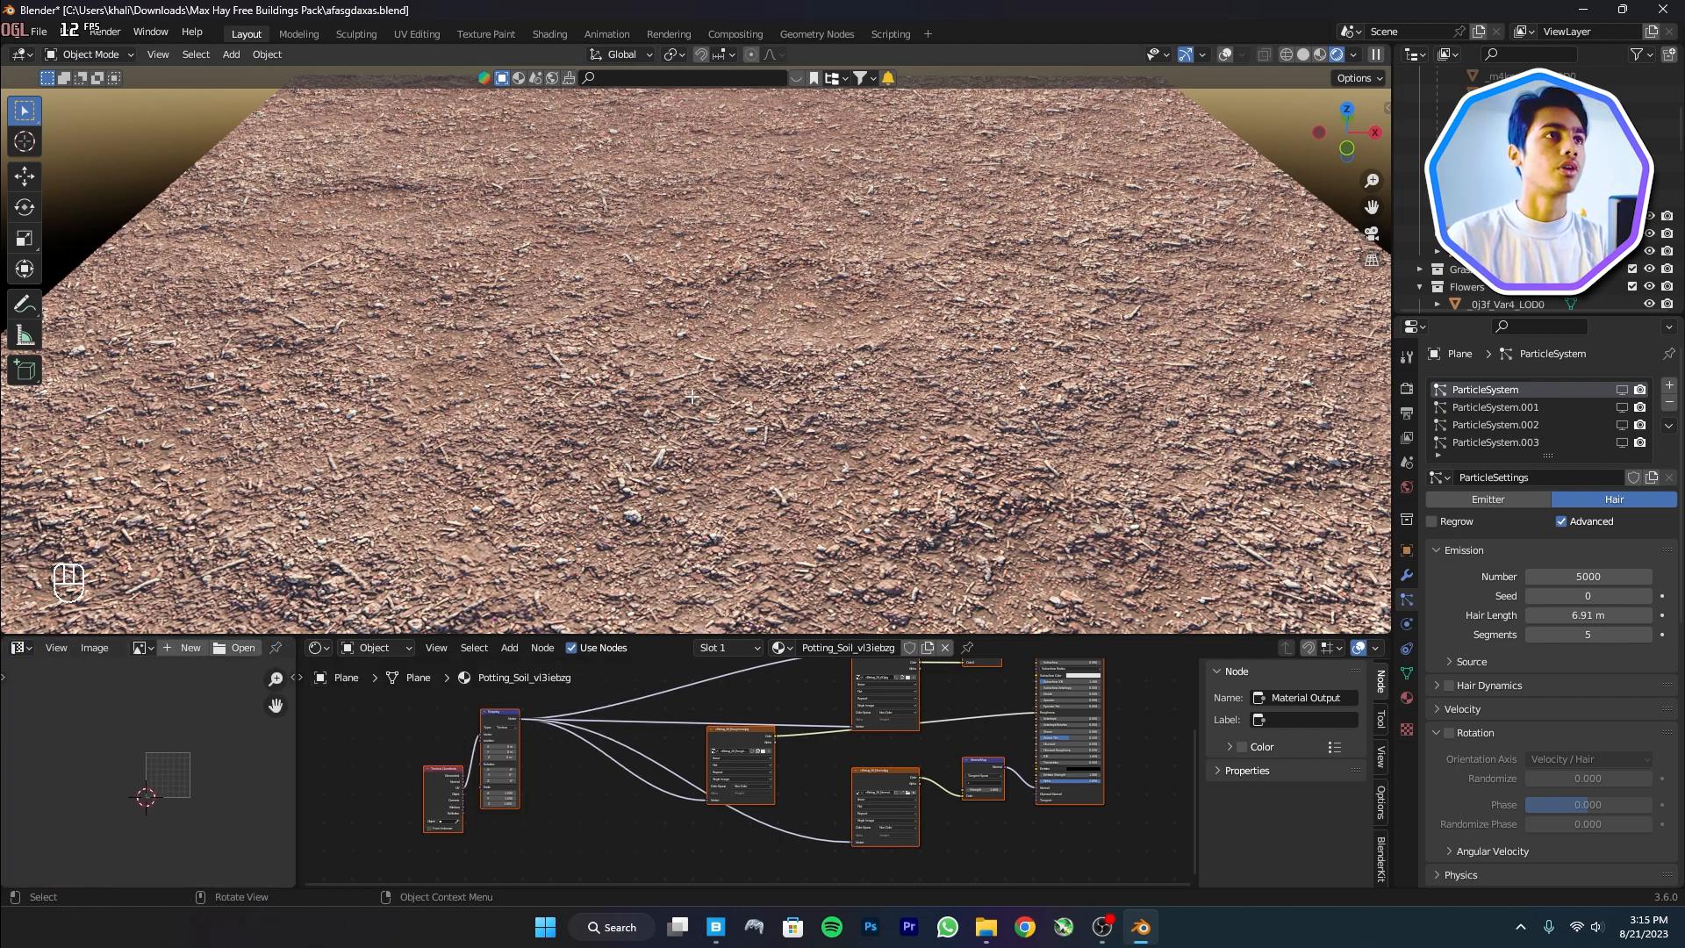
# Scale up the plane's UVs in Edit Mode so the soil texture tiles finer
pyautogui.press('Tab')
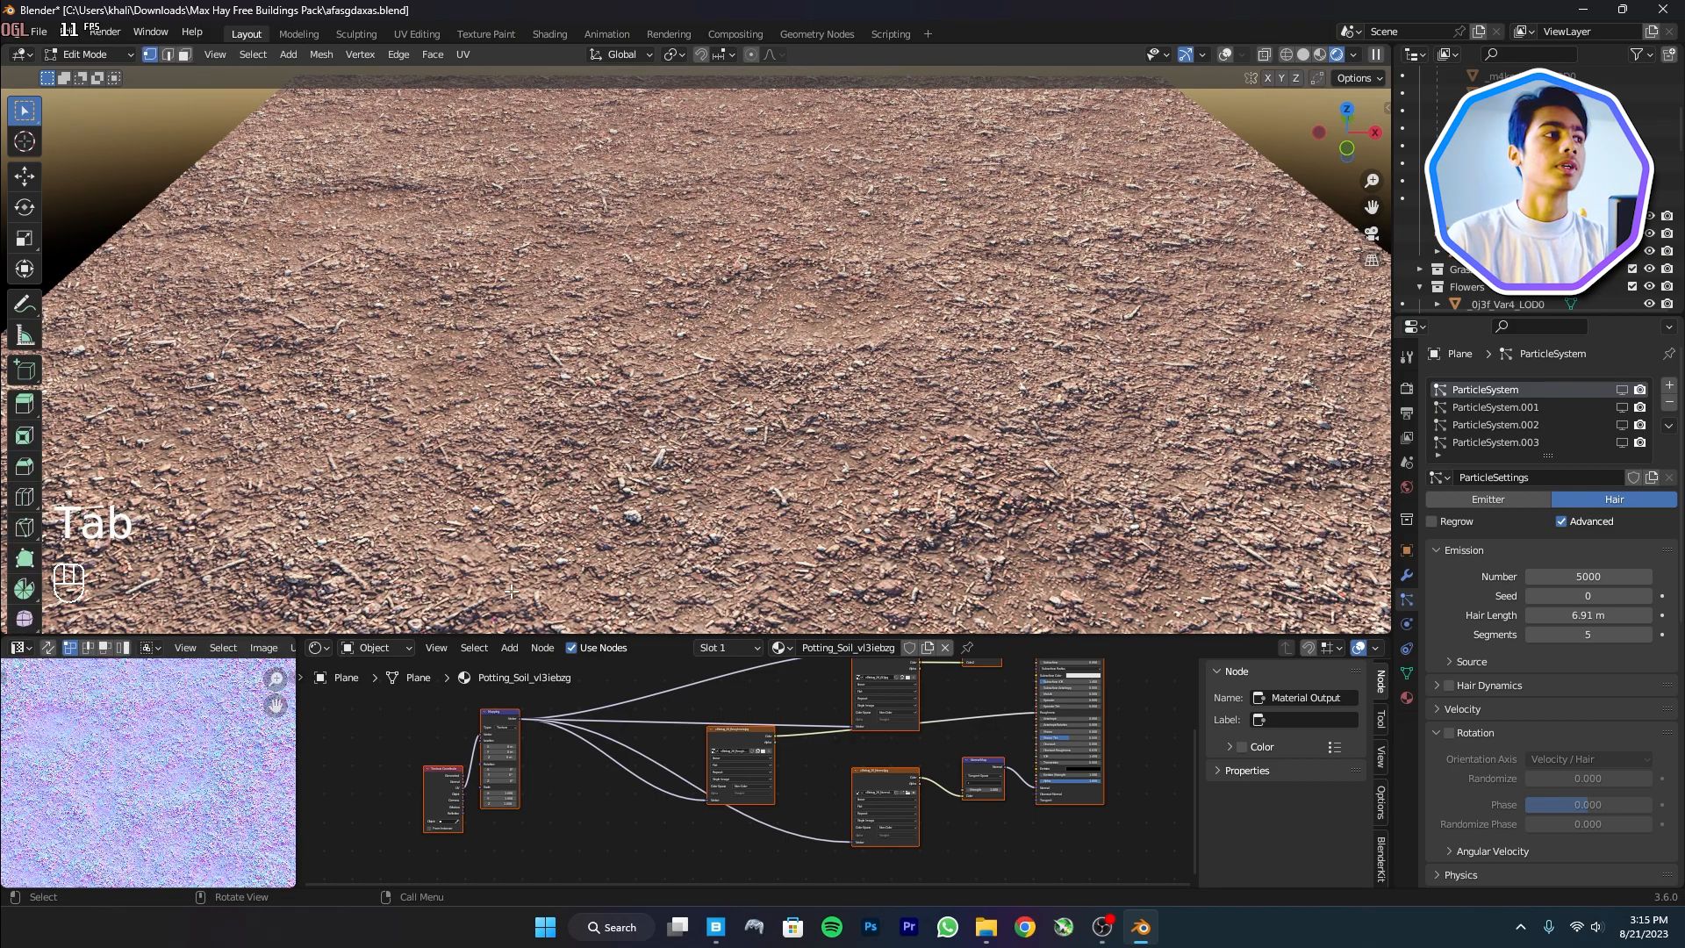
pyautogui.scroll(-10, 152, 751)
pyautogui.moveTo(152, 751); pyautogui.dragTo(128, 747, button='middle')
pyautogui.press('a')
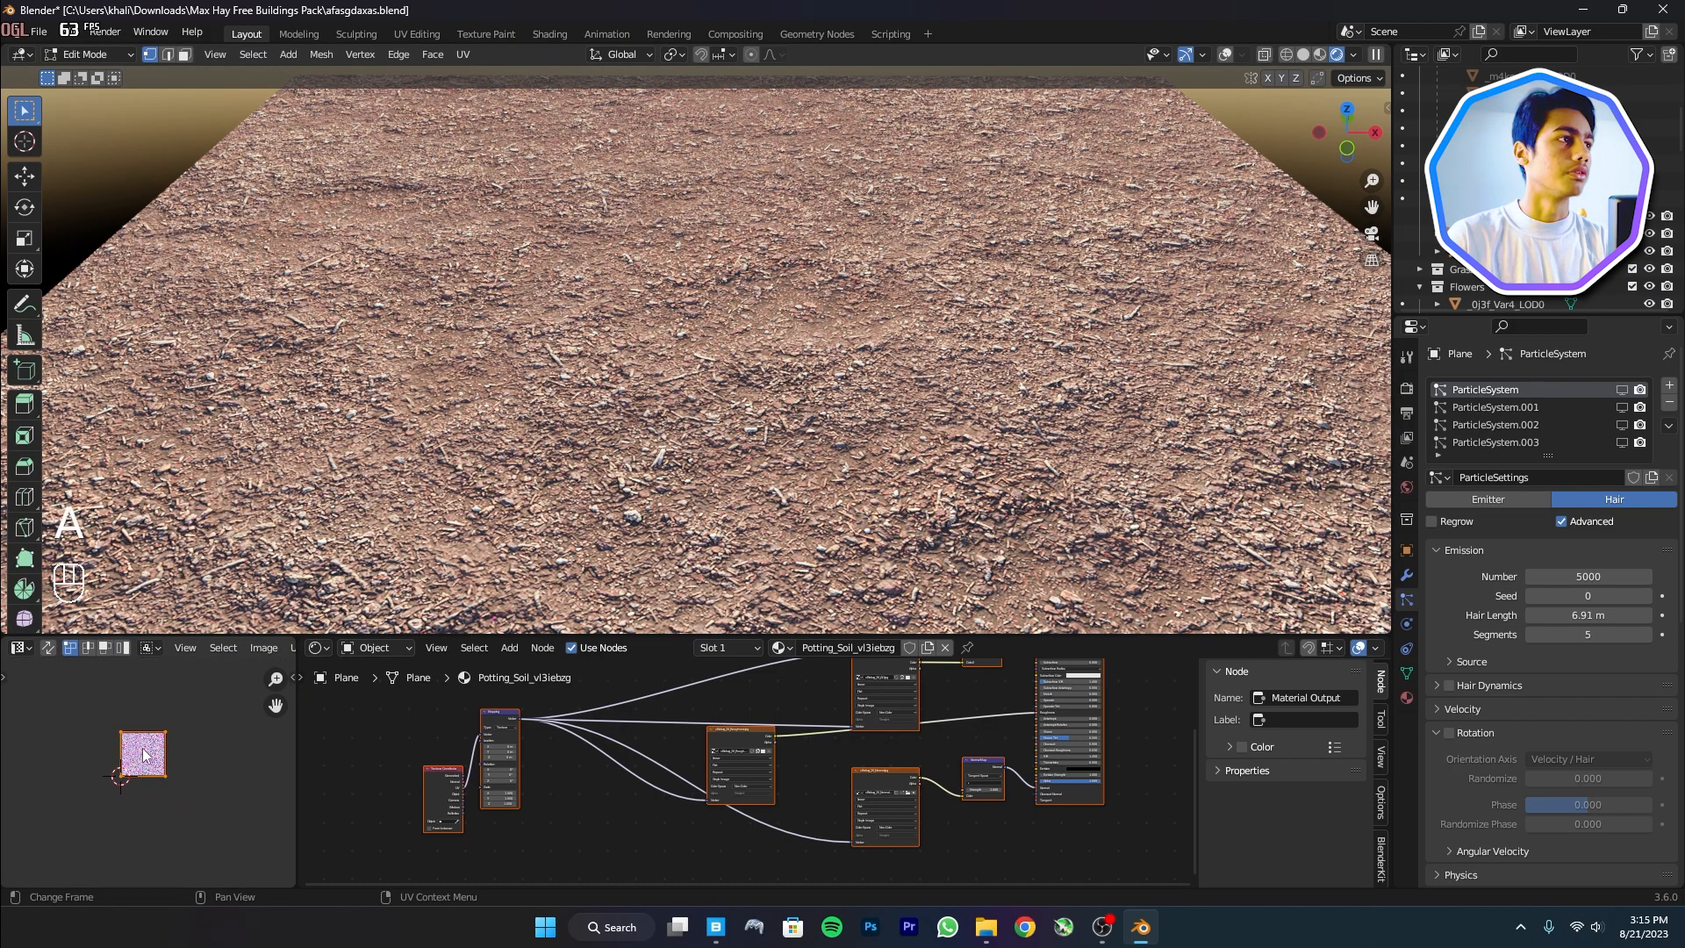
pyautogui.press('s')
pyautogui.click(221, 759)
pyautogui.scroll(1, 702, 763)
pyautogui.moveTo(765, 790); pyautogui.dragTo(411, 702, button='middle')
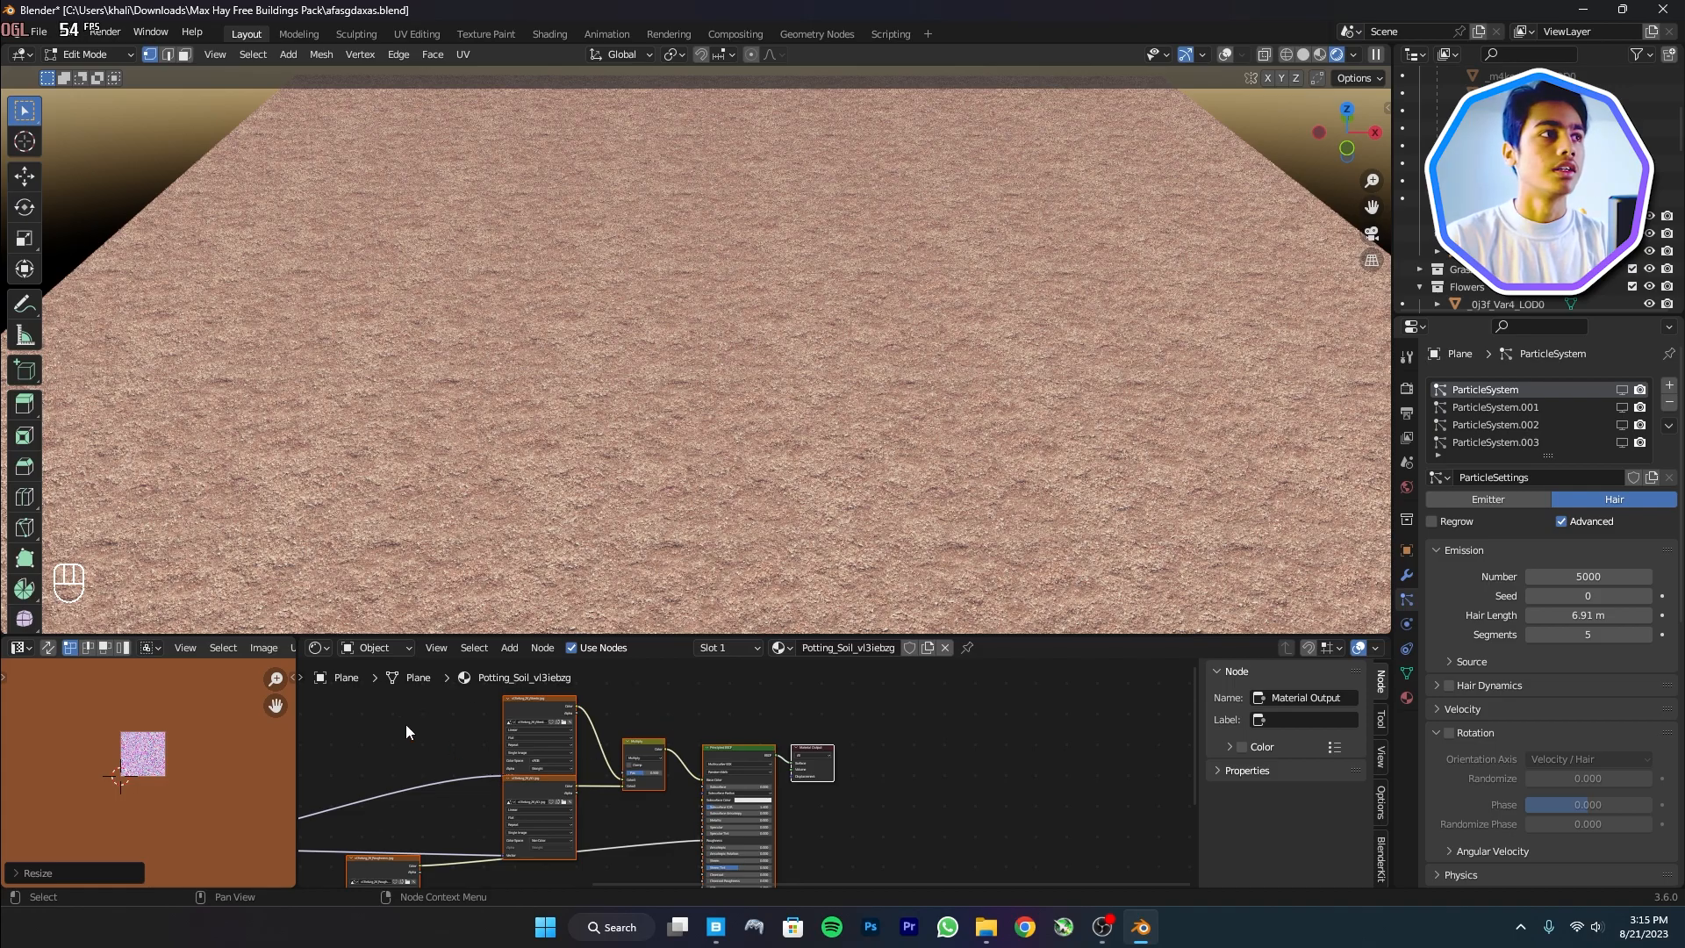
pyautogui.press('Tab')
pyautogui.scroll(3, 762, 744)
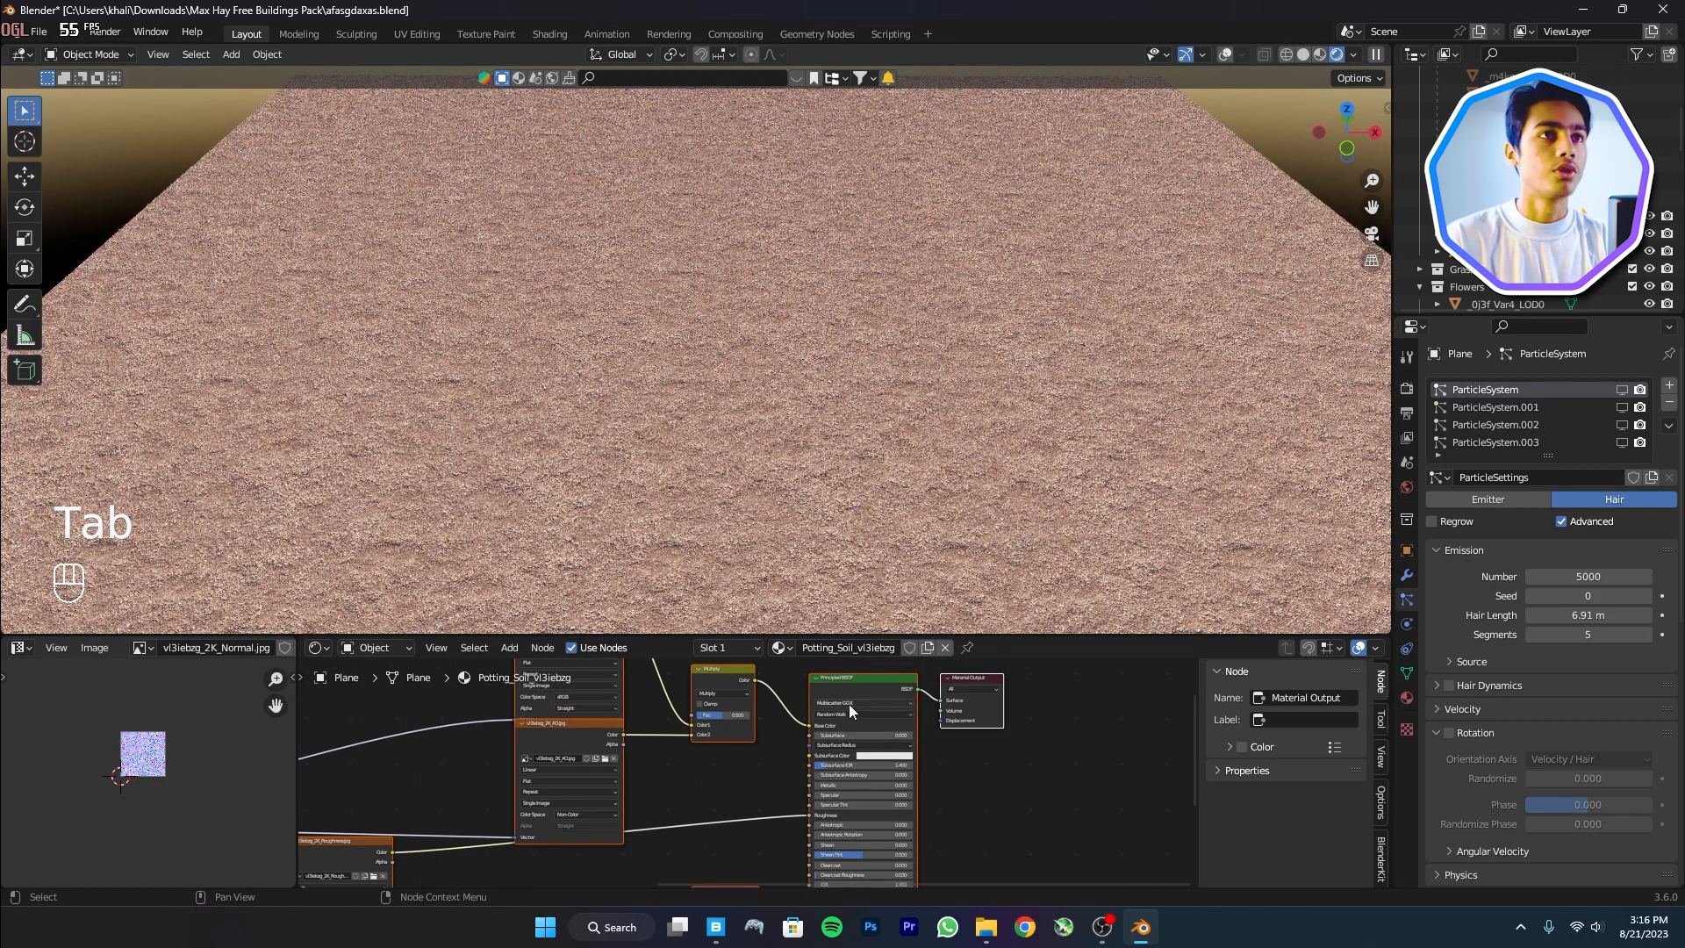
# Insert a Color Ramp into the soil's Roughness link and slide its black stop to about 0.655
pyautogui.hotkey('shift', 'a')
pyautogui.click(732, 707)
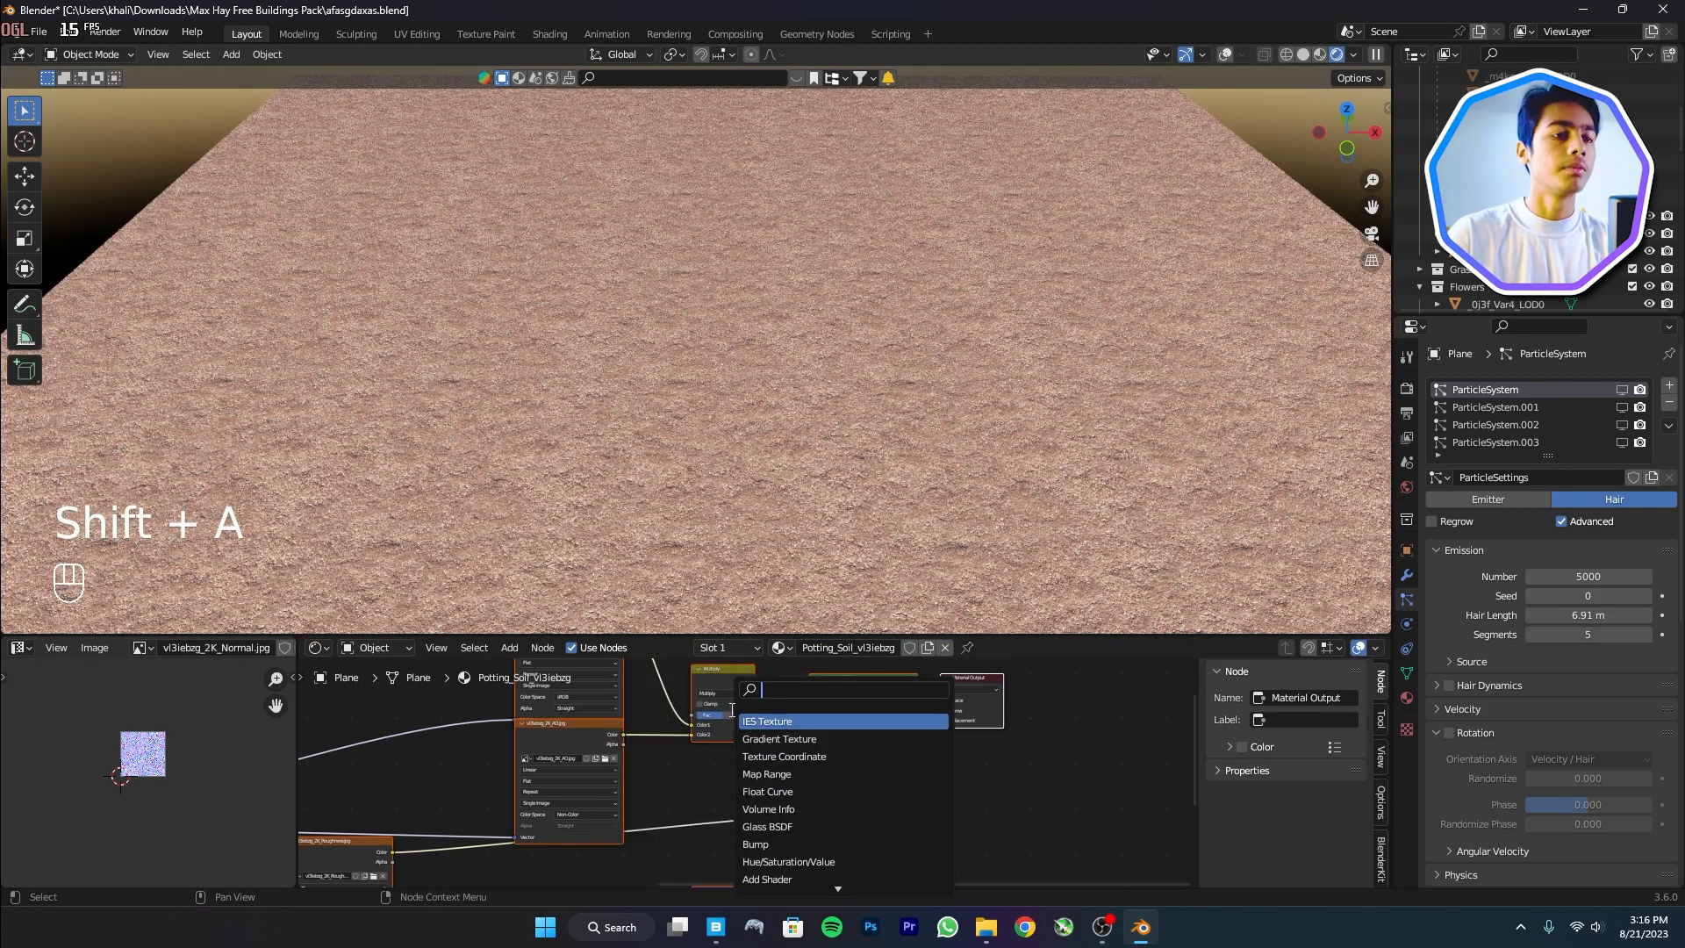
pyautogui.write('col')
pyautogui.press('Return')
pyautogui.click(668, 781)
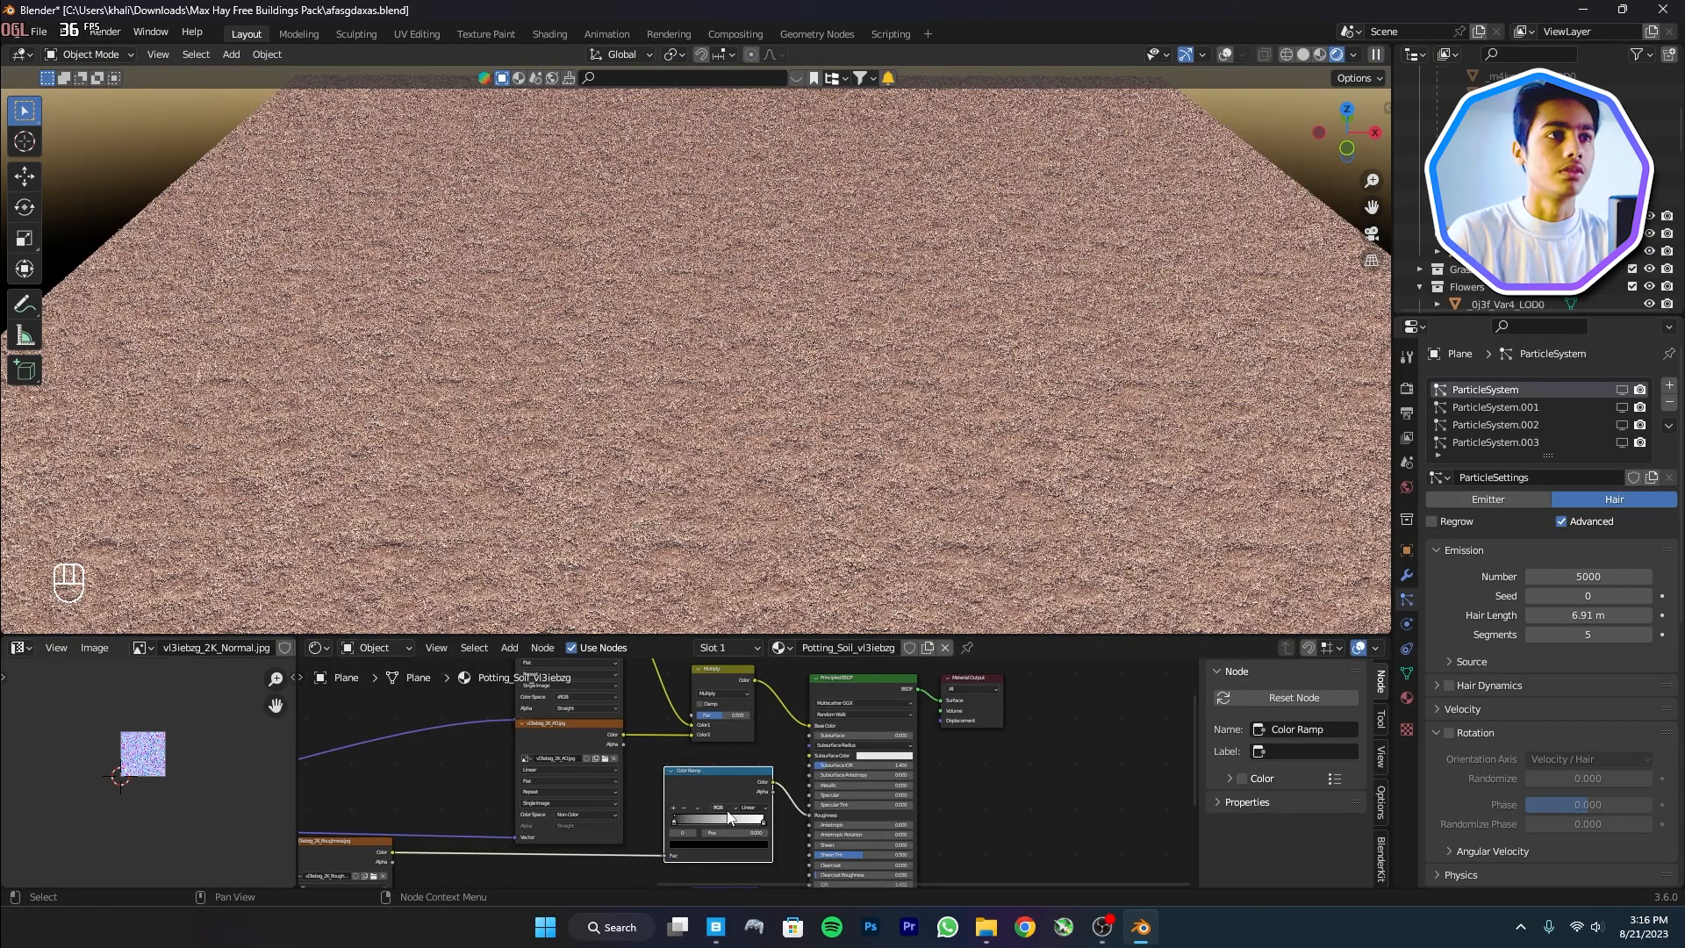
pyautogui.scroll(2, 930, 734)
pyautogui.moveTo(821, 734); pyautogui.dragTo(922, 745)
# Raise the soil's Metallic to about 0.42, enlarge the 3D view, and switch to Top view
pyautogui.moveTo(1046, 713); pyautogui.dragTo(989, 808, button='middle')
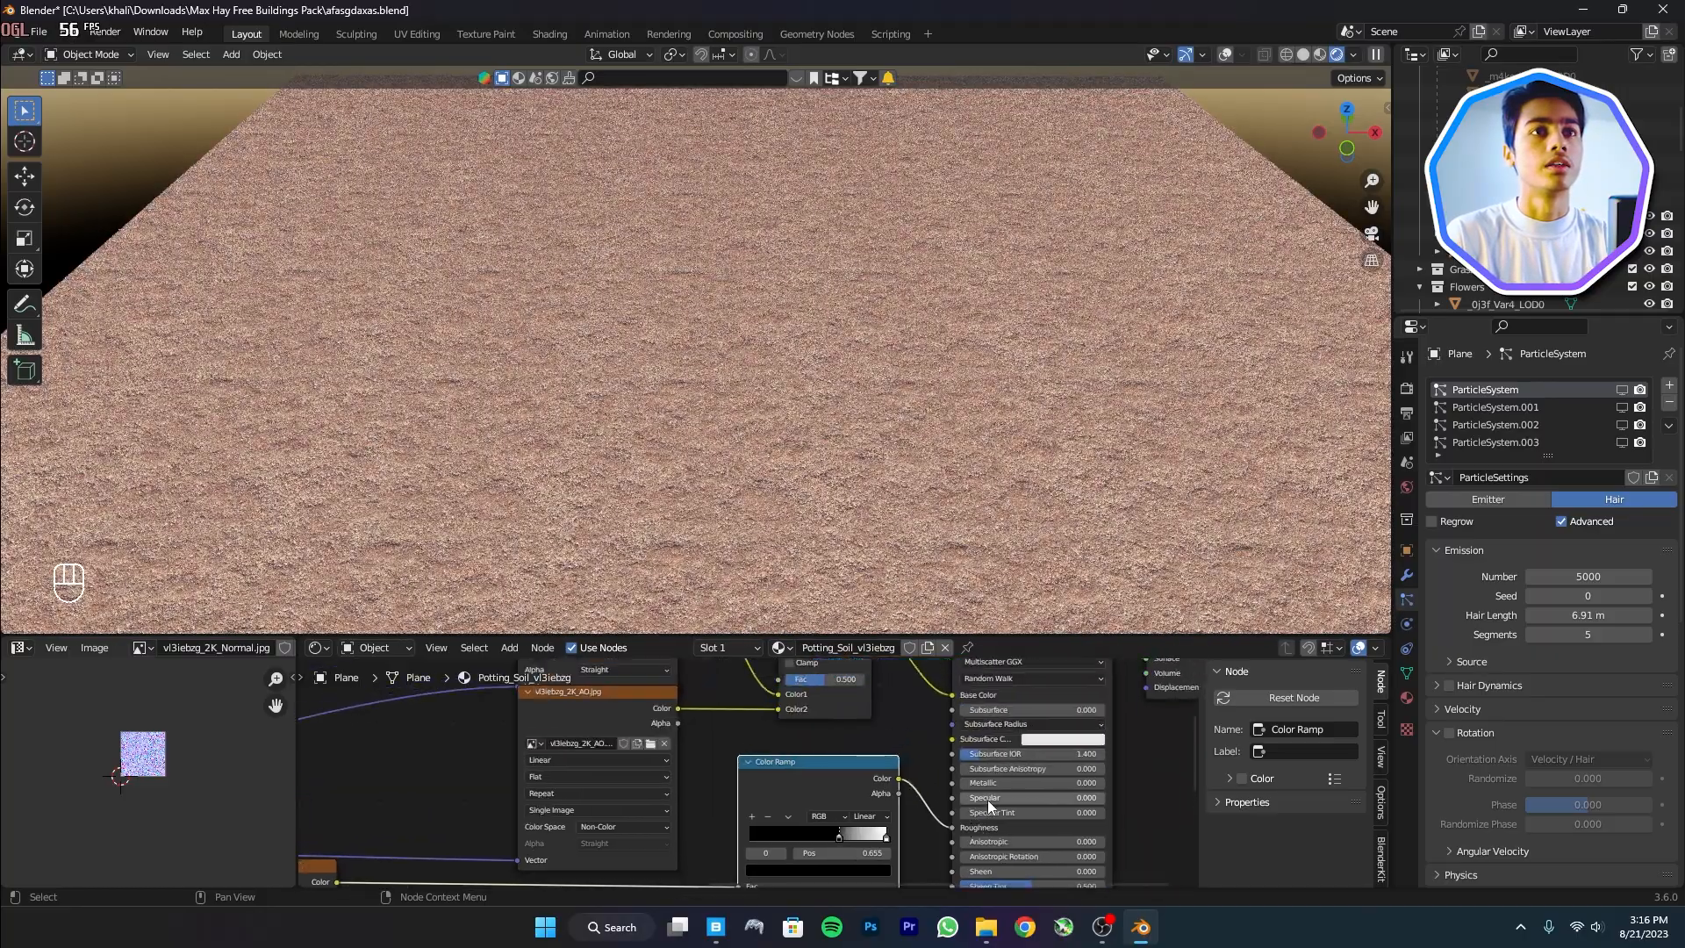
pyautogui.moveTo(992, 781); pyautogui.dragTo(1098, 782)
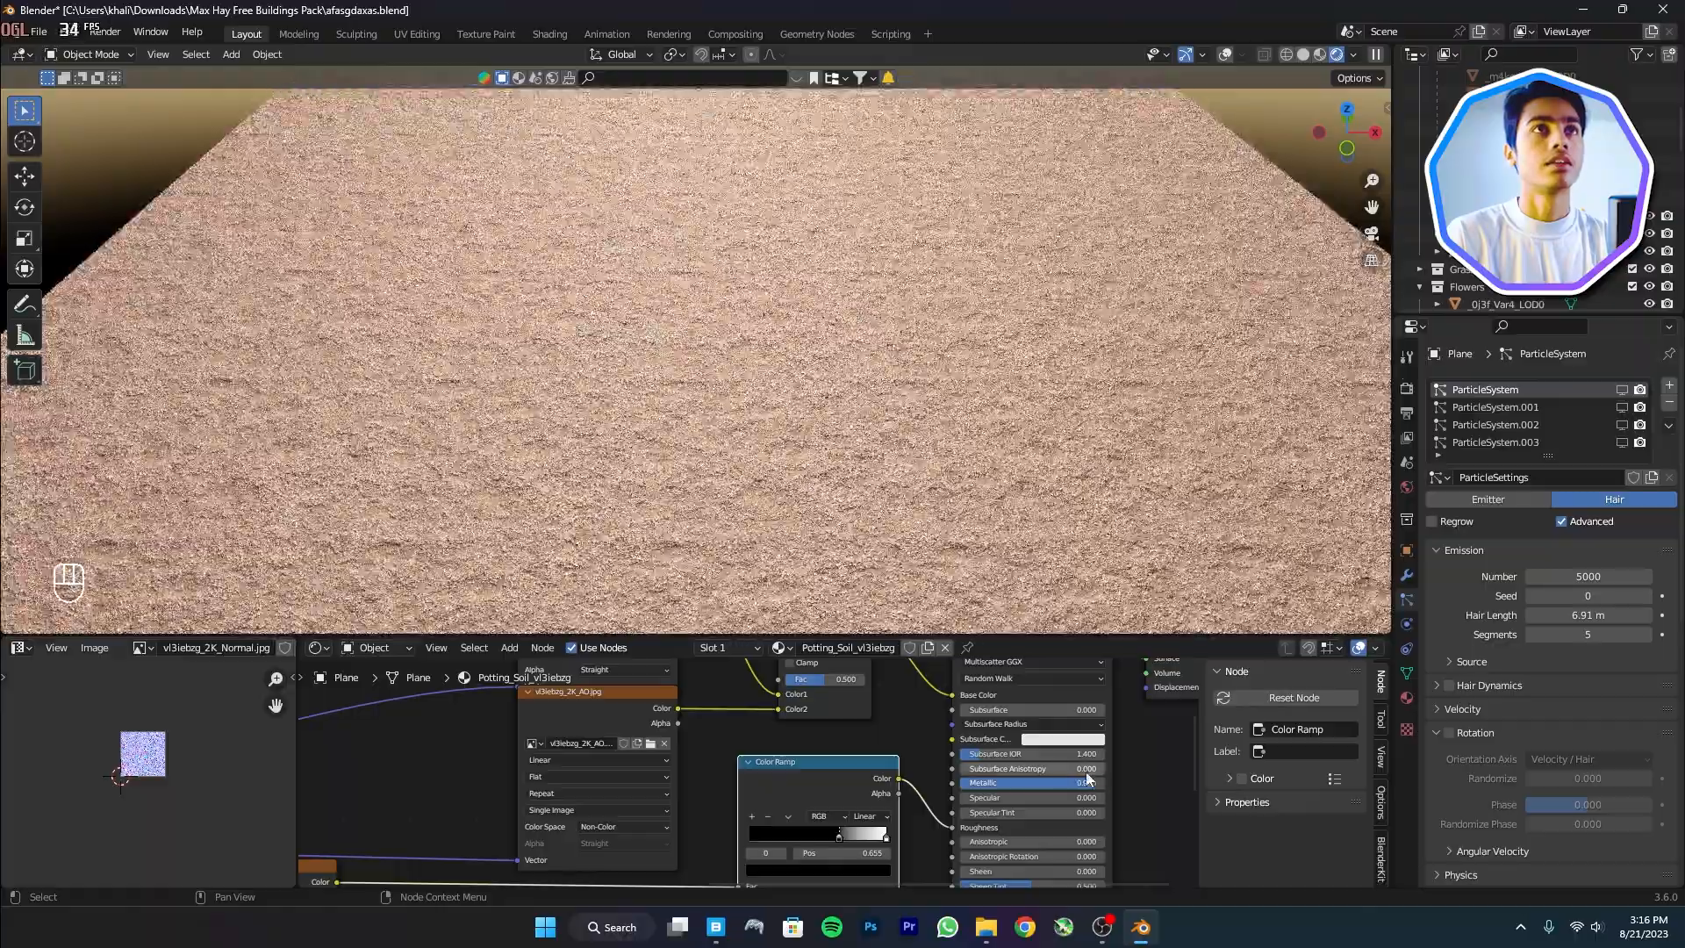
pyautogui.moveTo(1072, 635); pyautogui.dragTo(1066, 866)
pyautogui.press('`')
pyautogui.click(1059, 311)
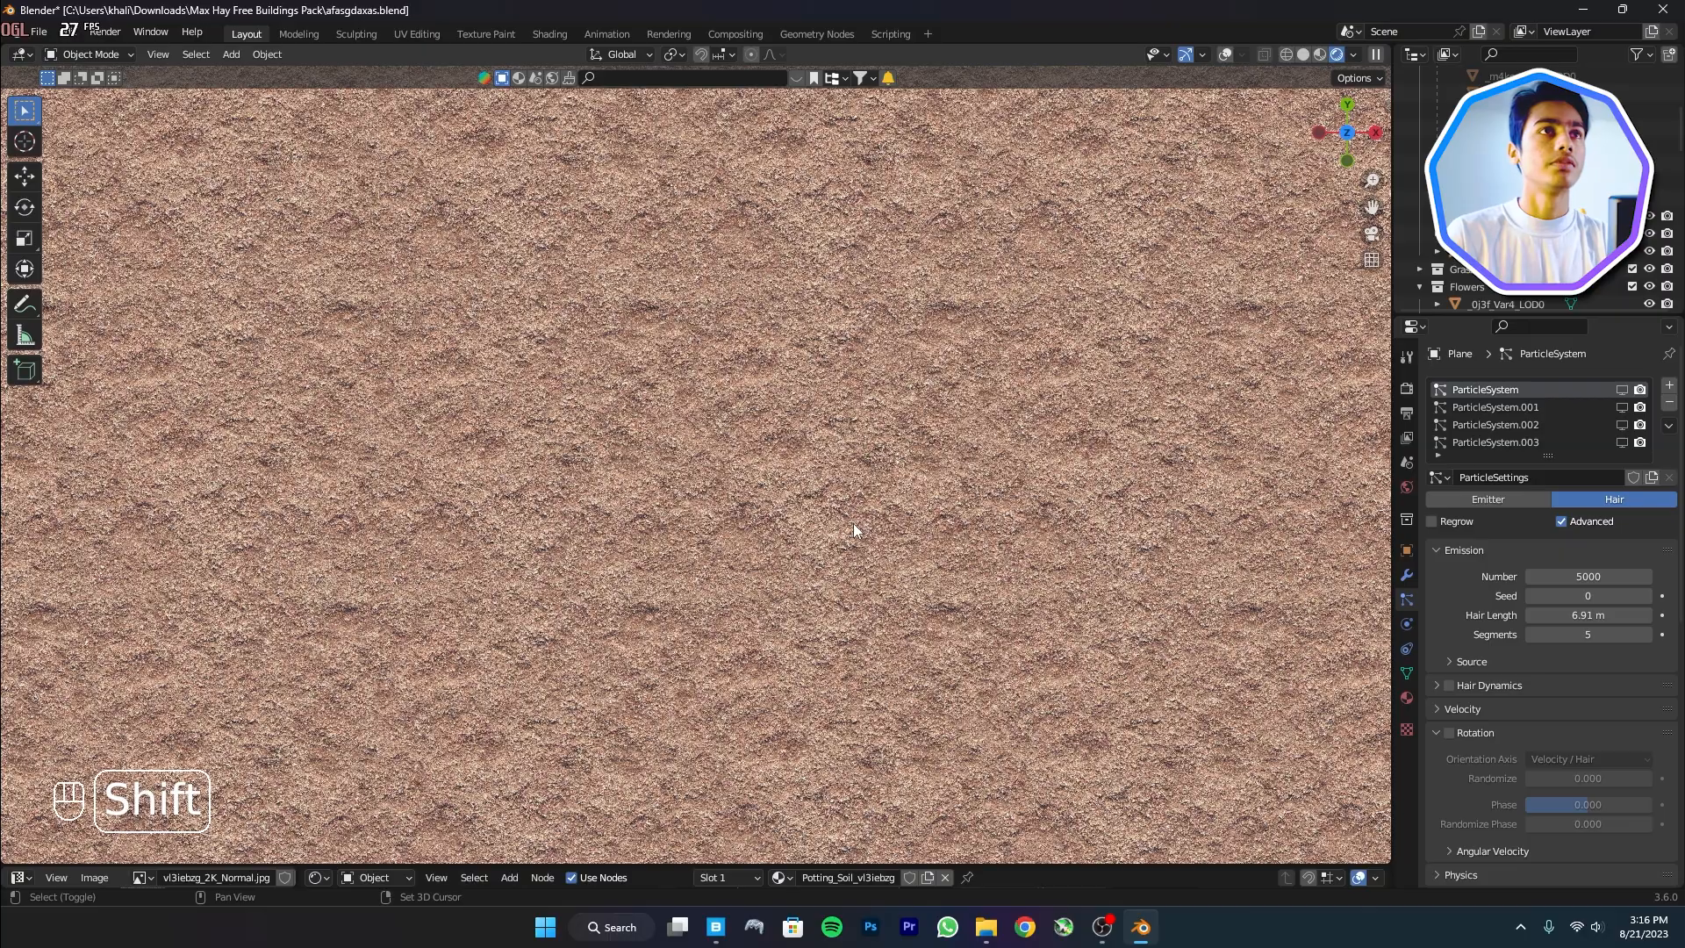
# Add a camera aligned to the top view and raise it to about Z 8.42 m
pyautogui.hotkey('shift', 'a')
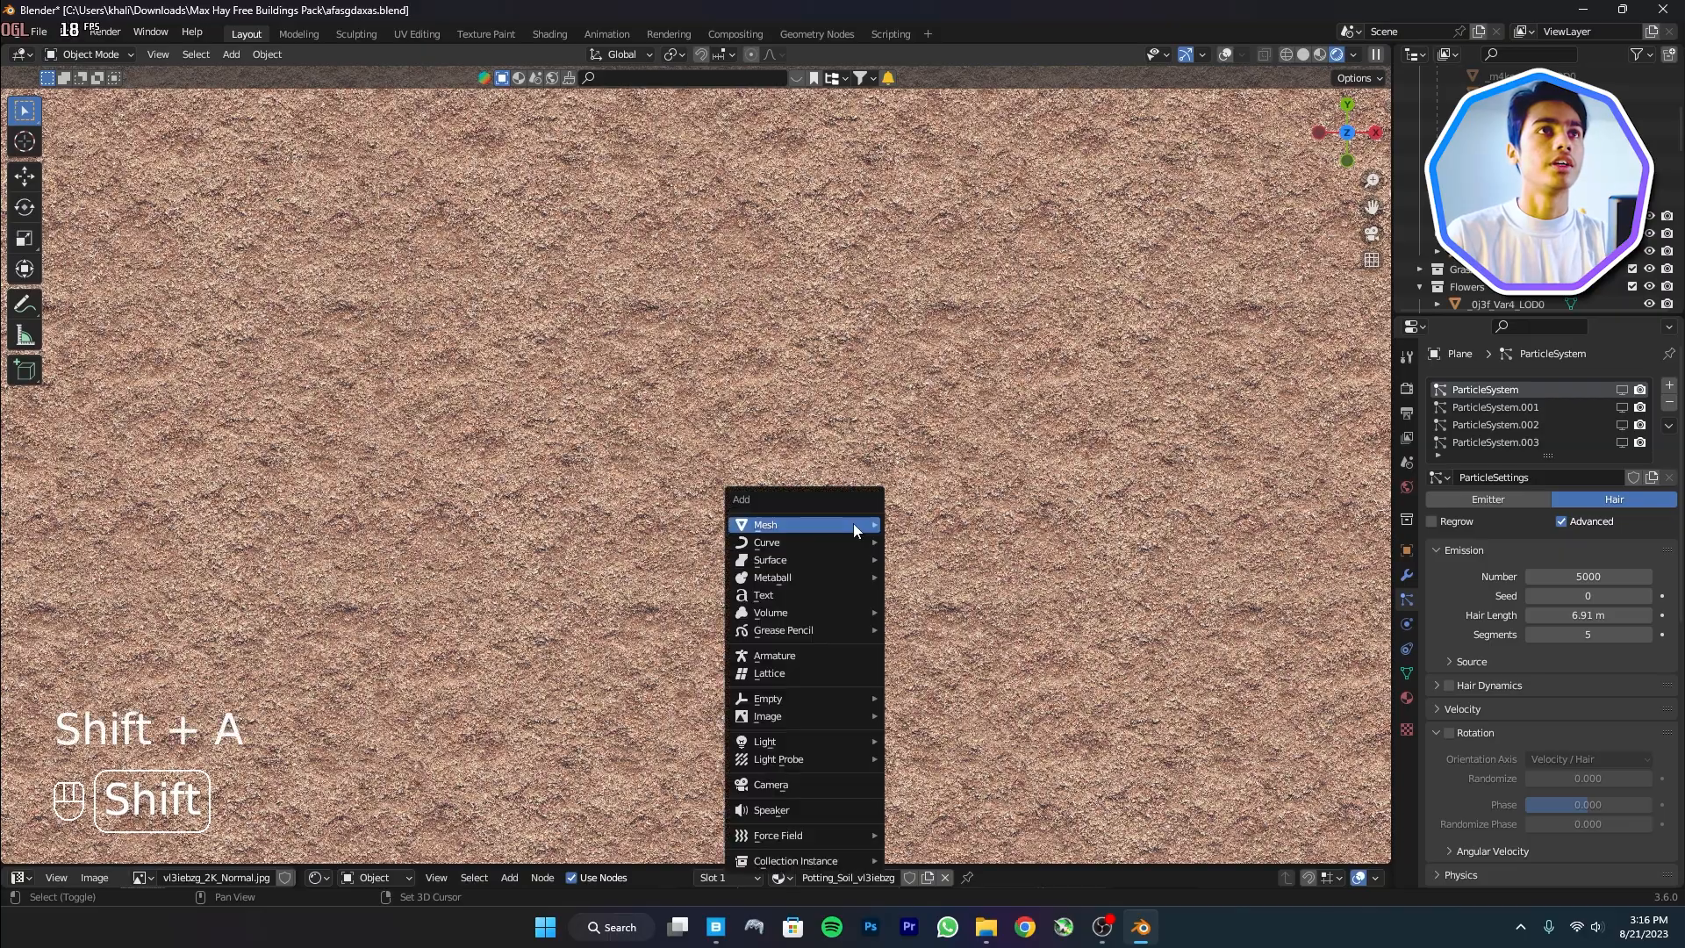
pyautogui.click(800, 783)
pyautogui.press('ctrl+alt+KP_0')
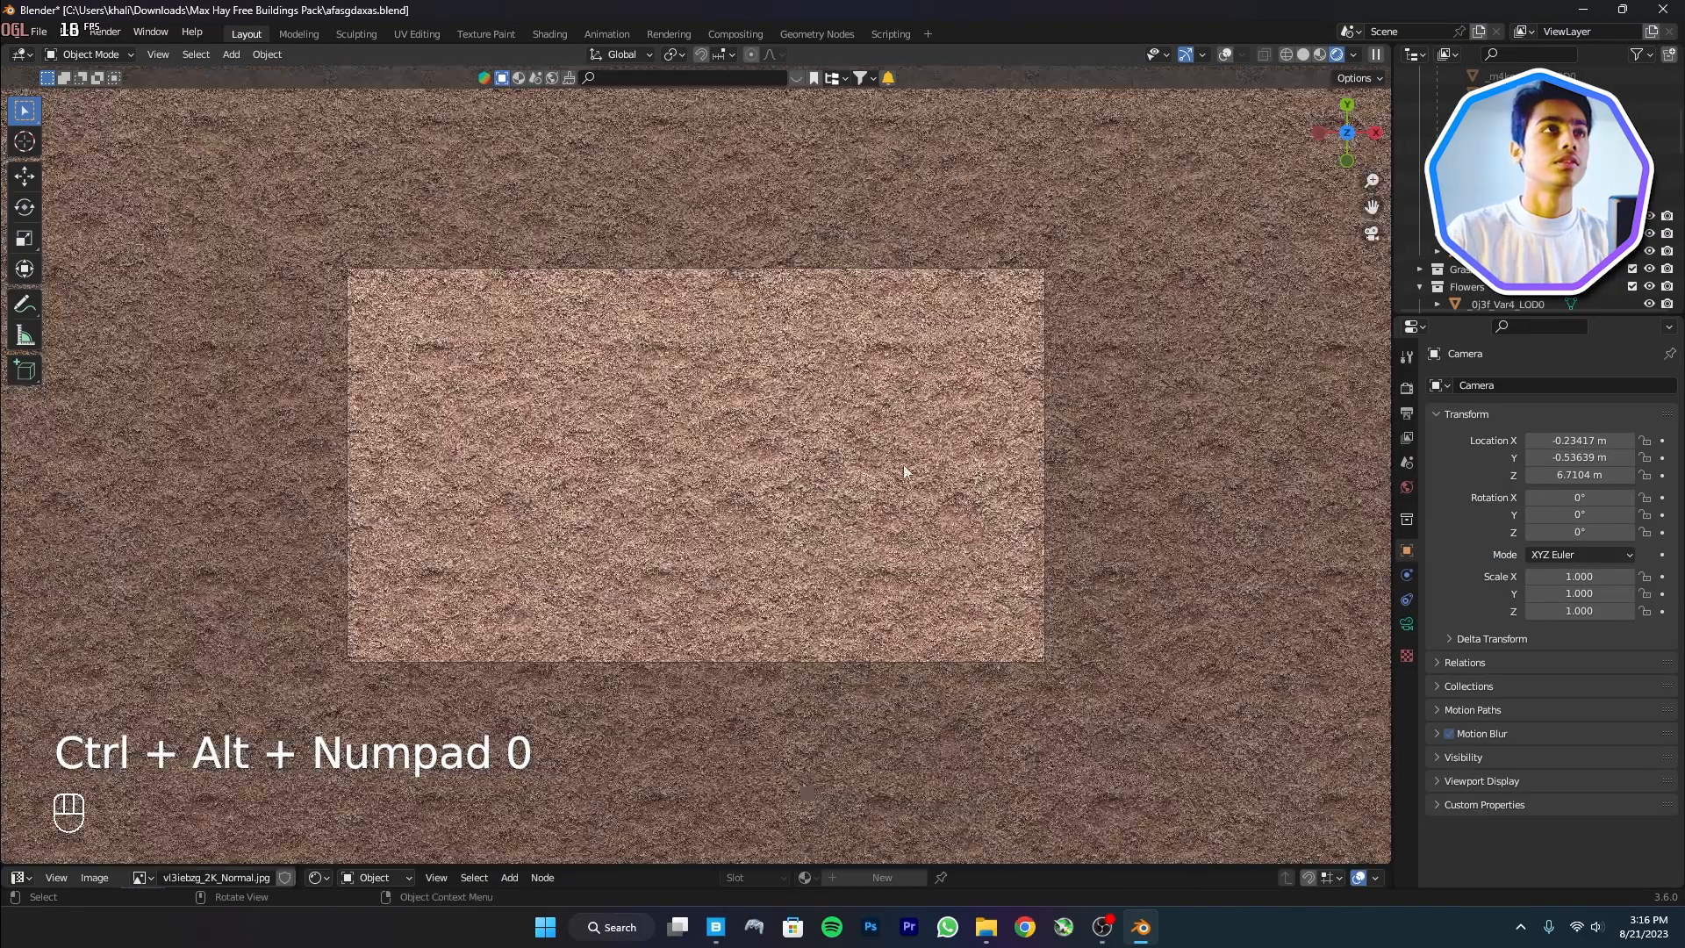
pyautogui.scroll(10, 1535, 145)
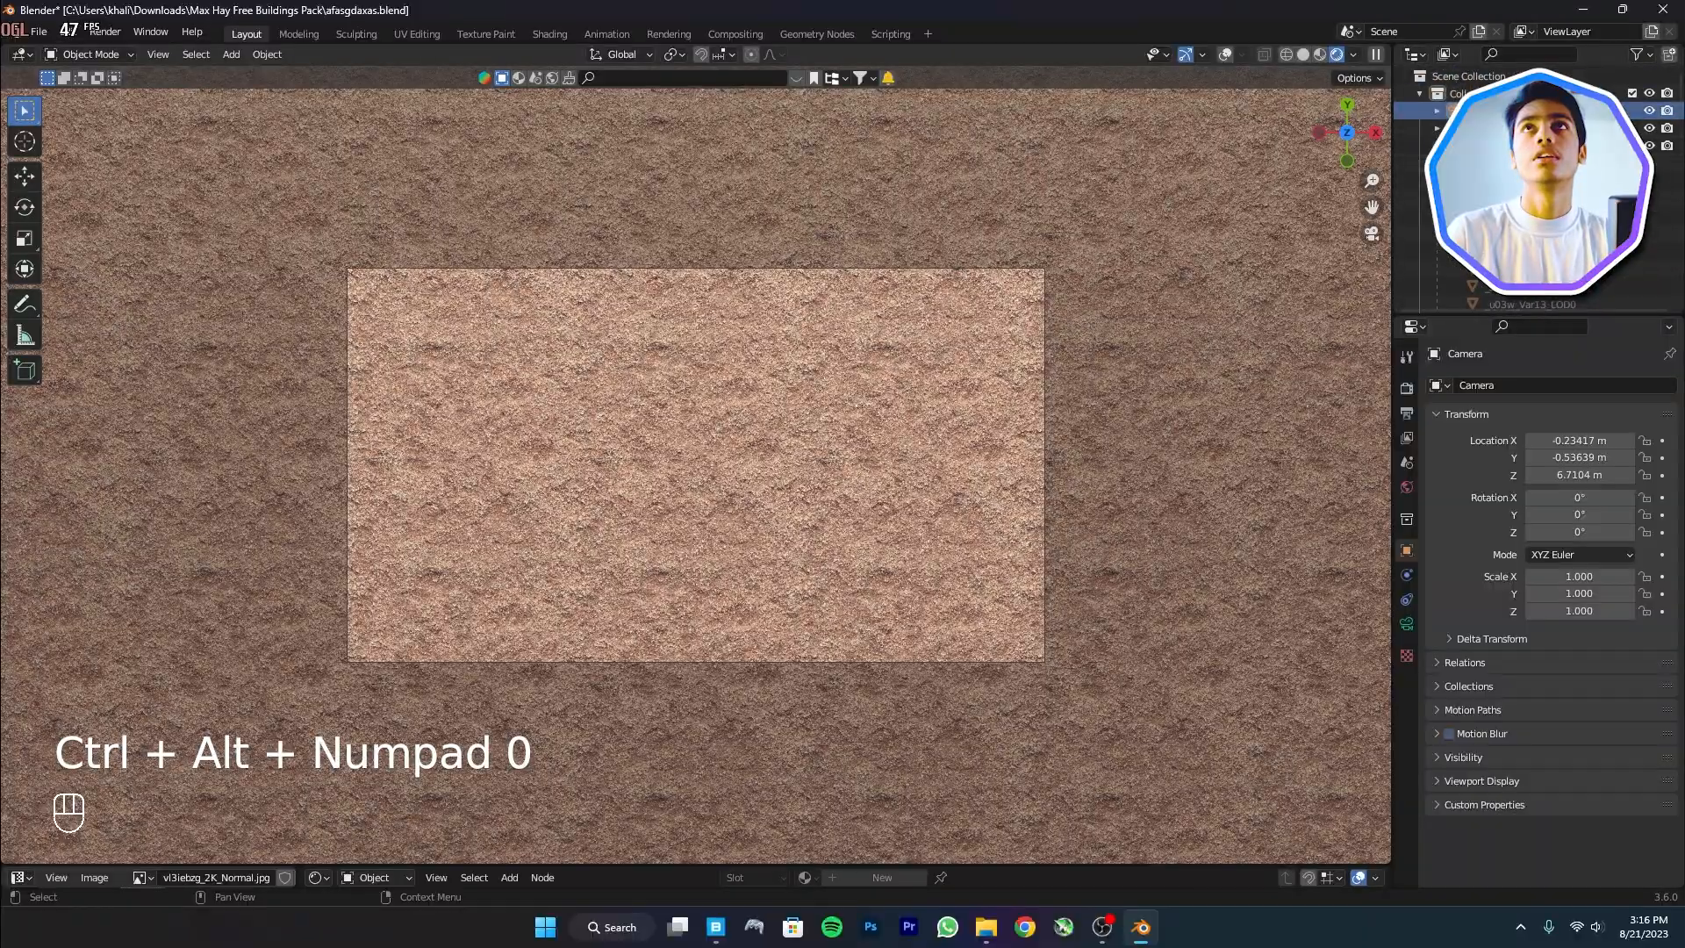
pyautogui.press('g')
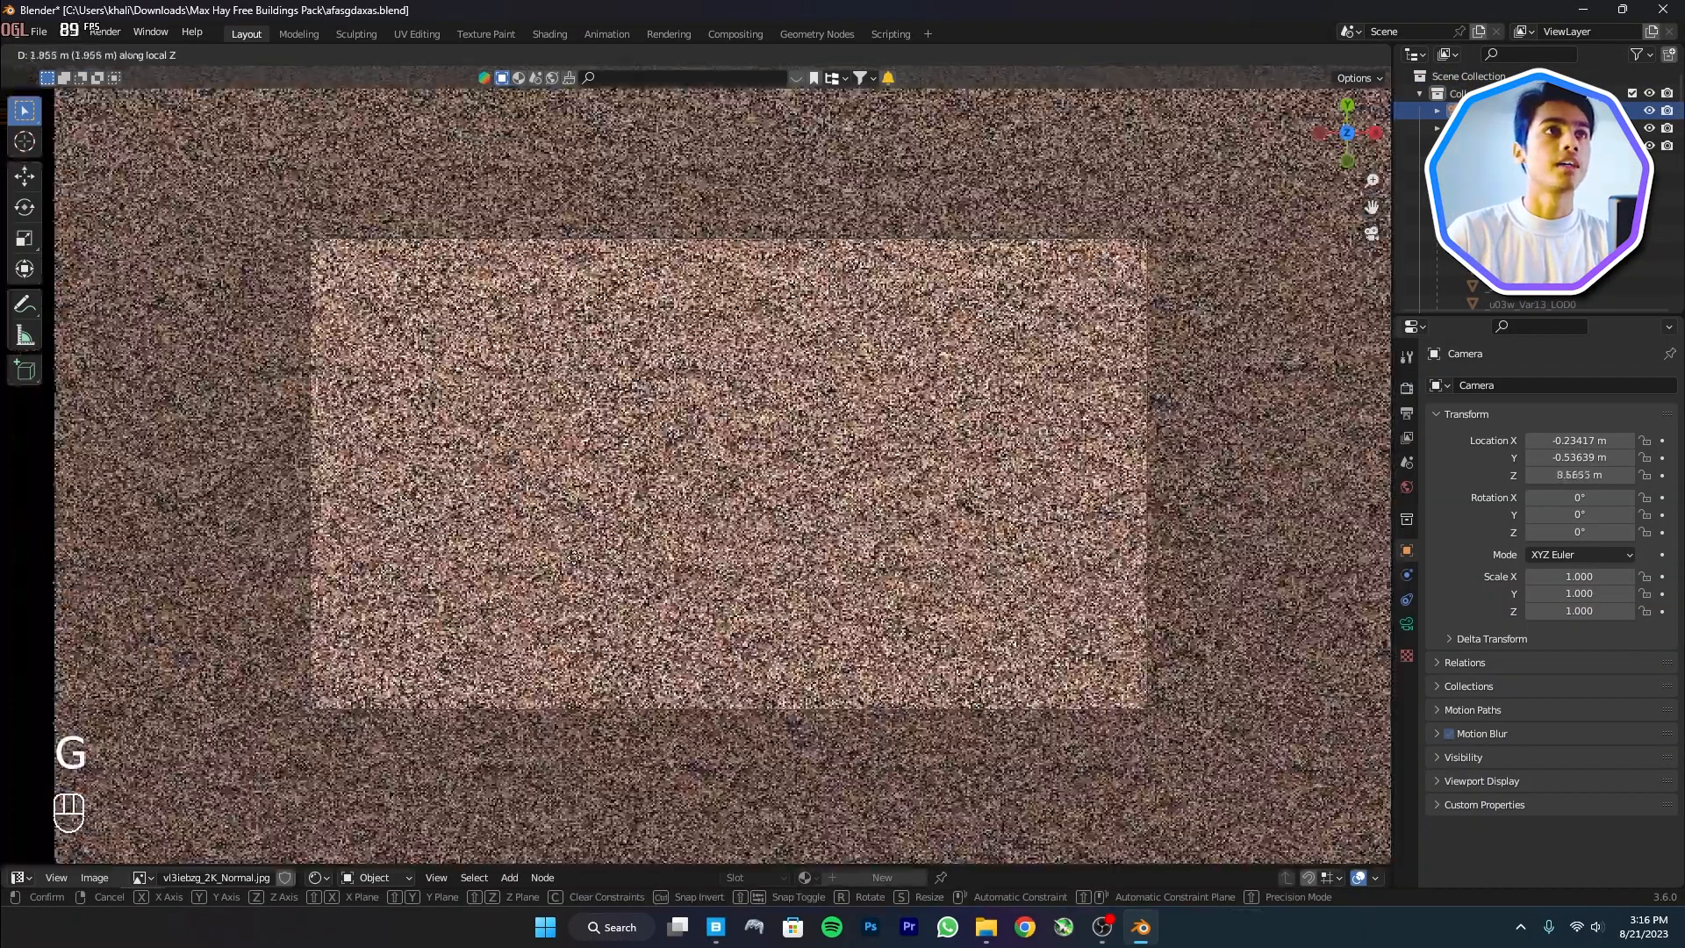
pyautogui.press('g')
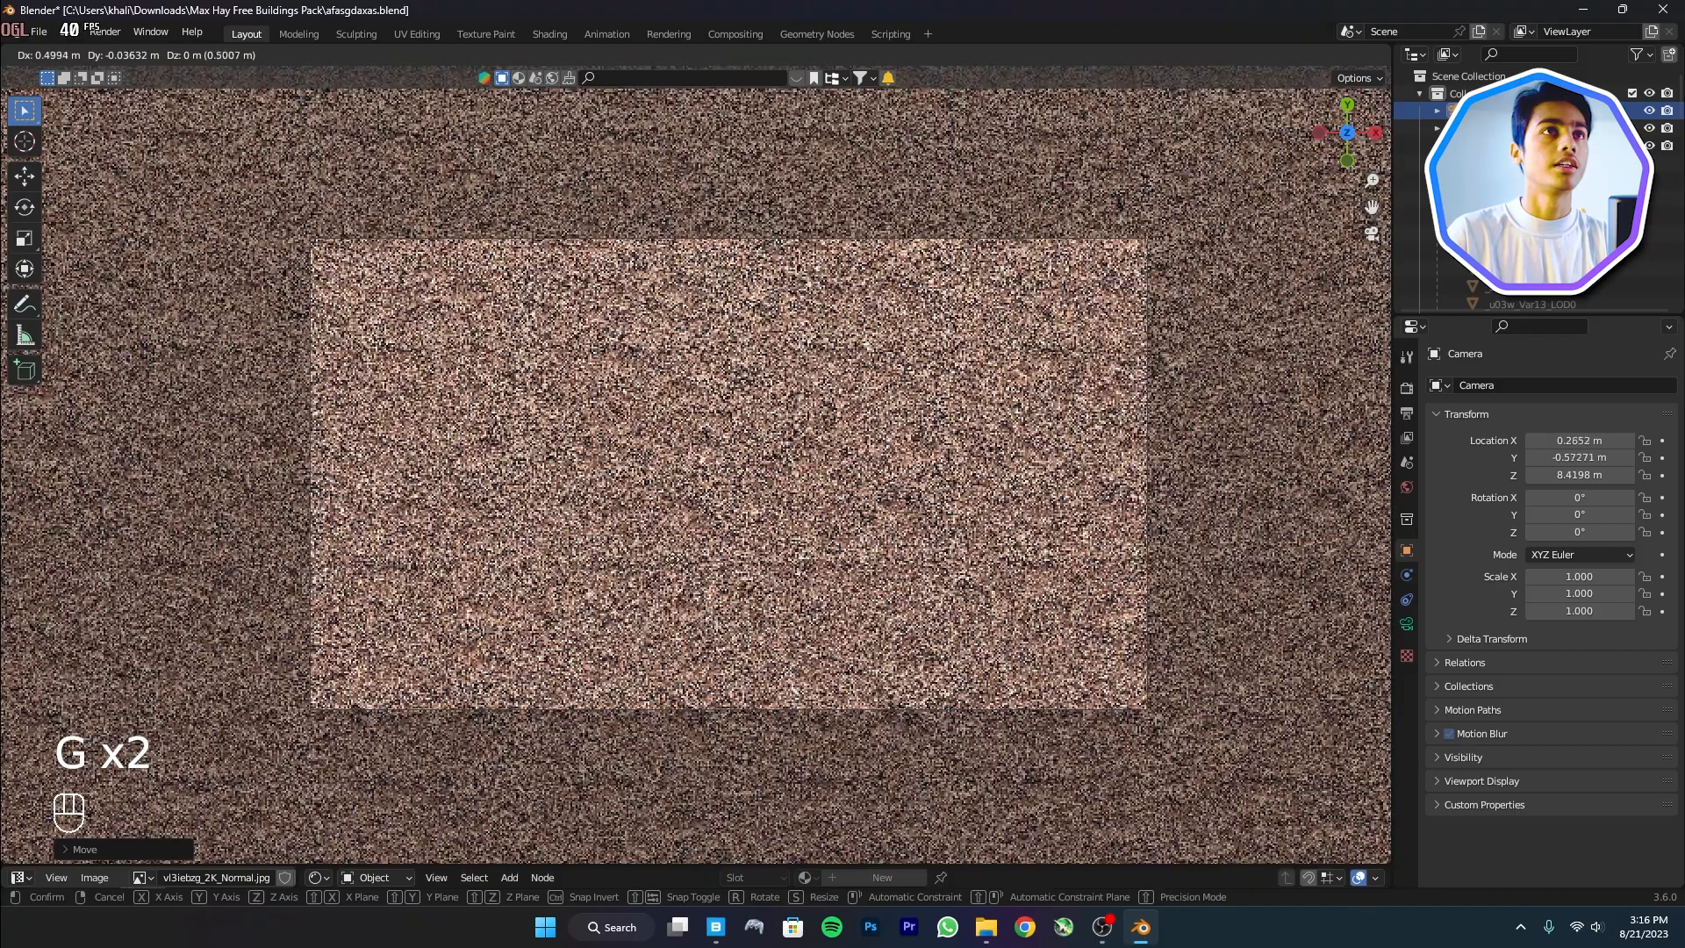
pyautogui.click(797, 450)
pyautogui.hotkey('shift', 'a')
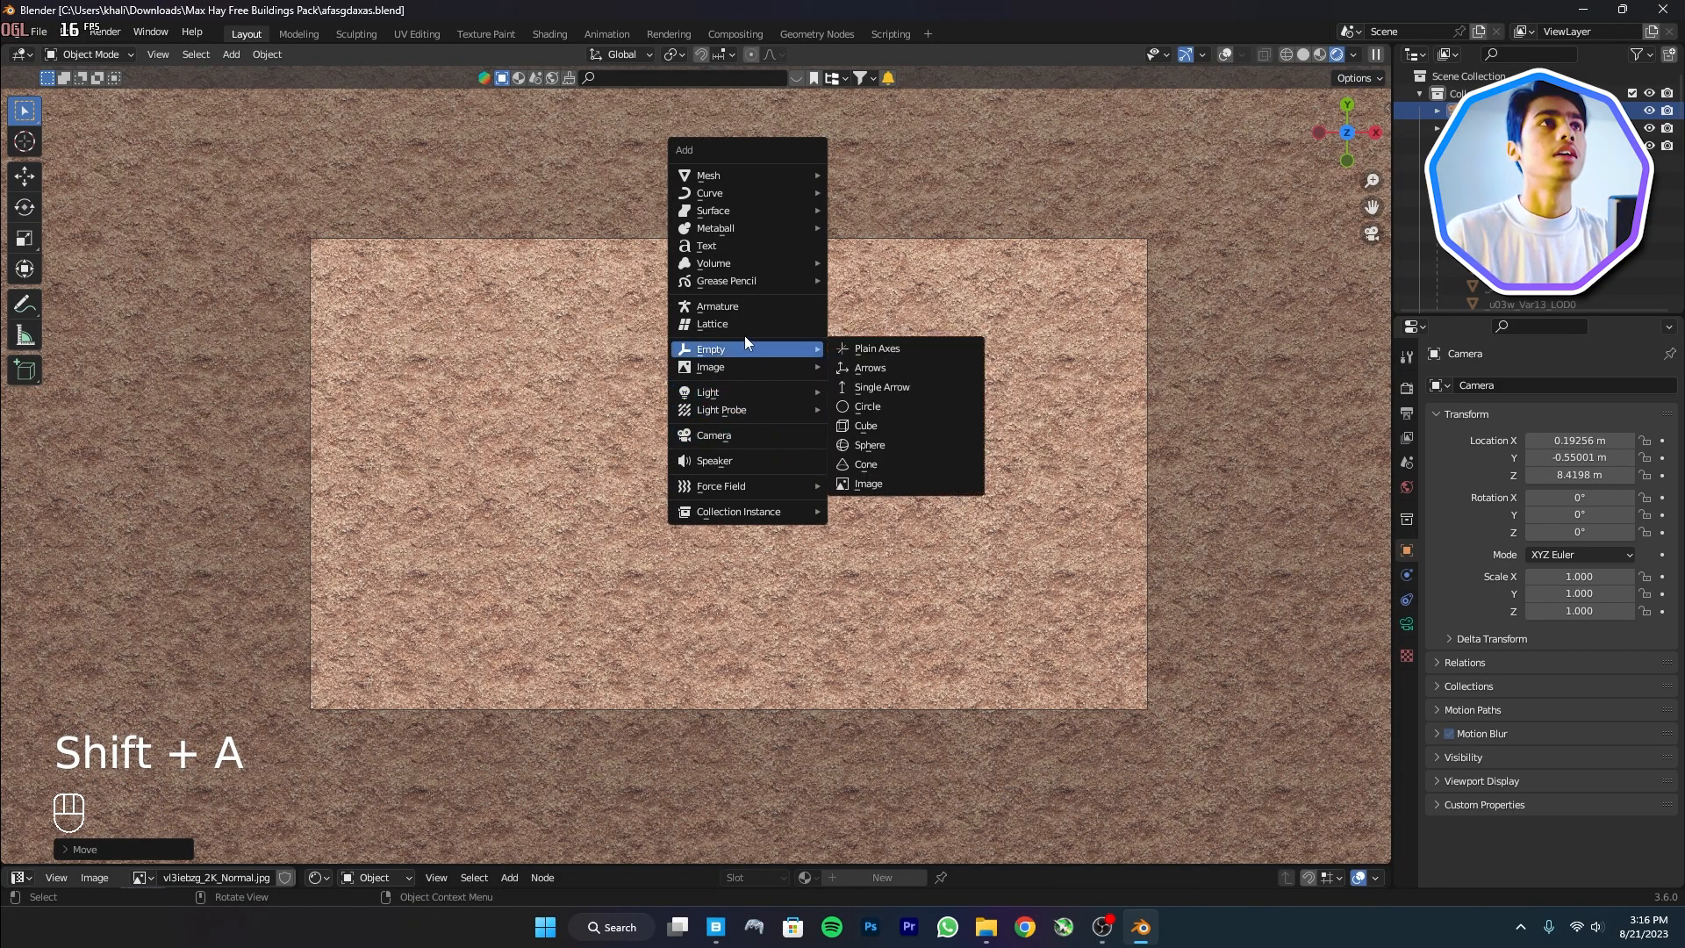
# Add a text object on the soil and replace its default word with MVA
pyautogui.click(752, 244)
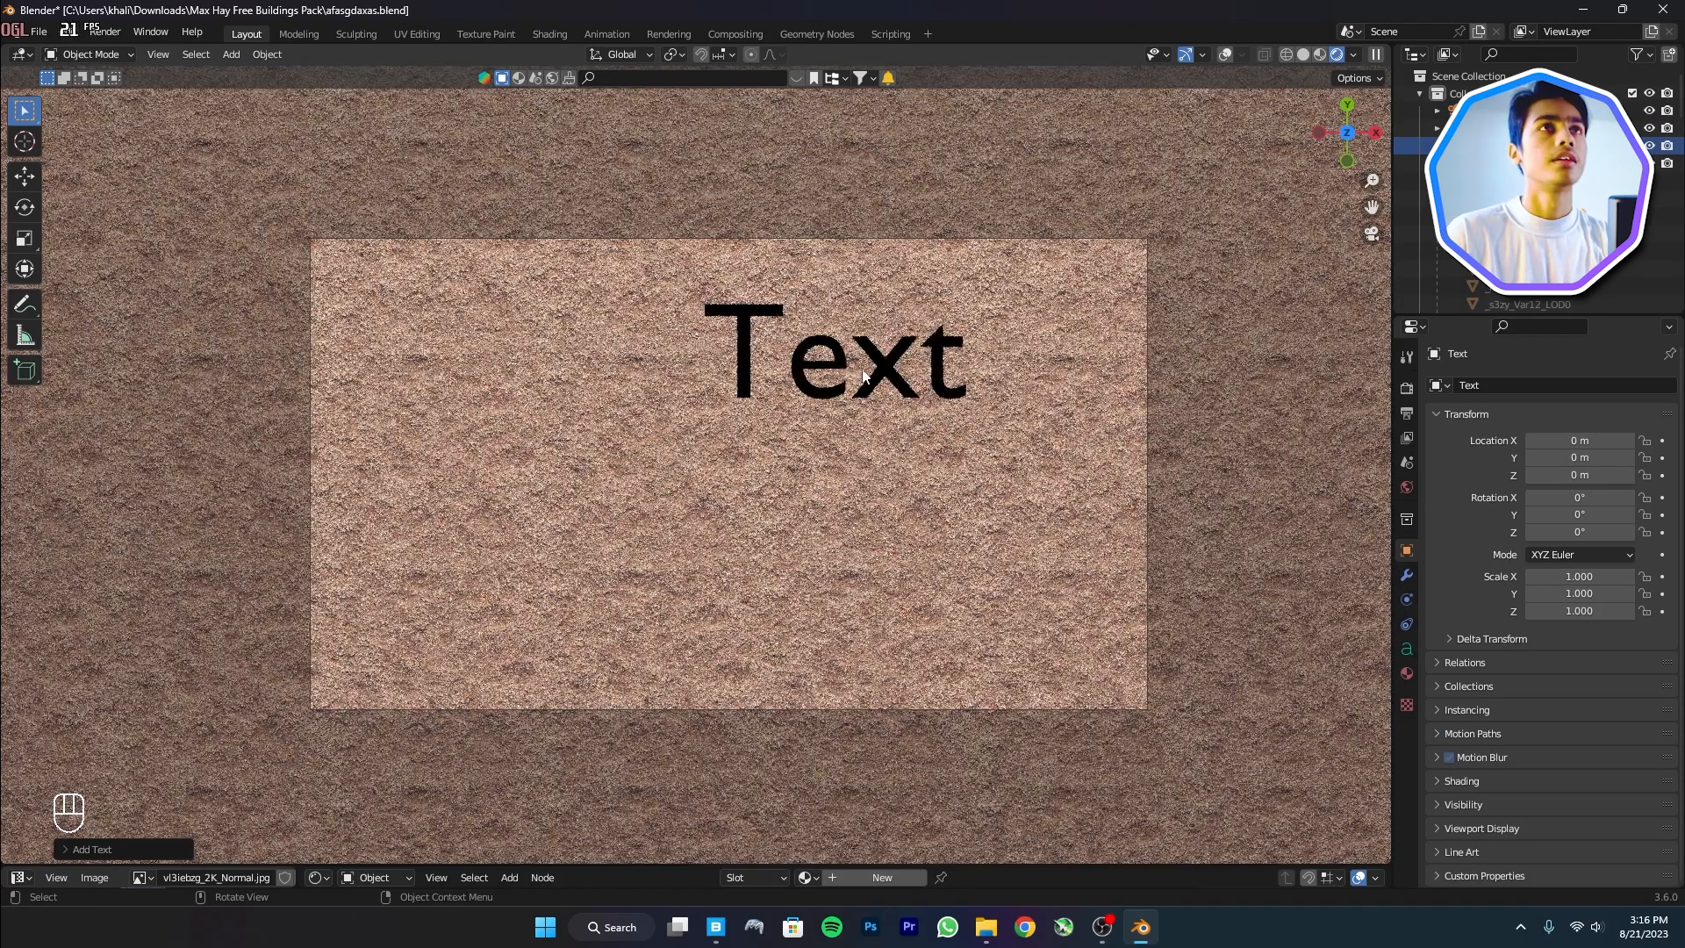
pyautogui.press('g')
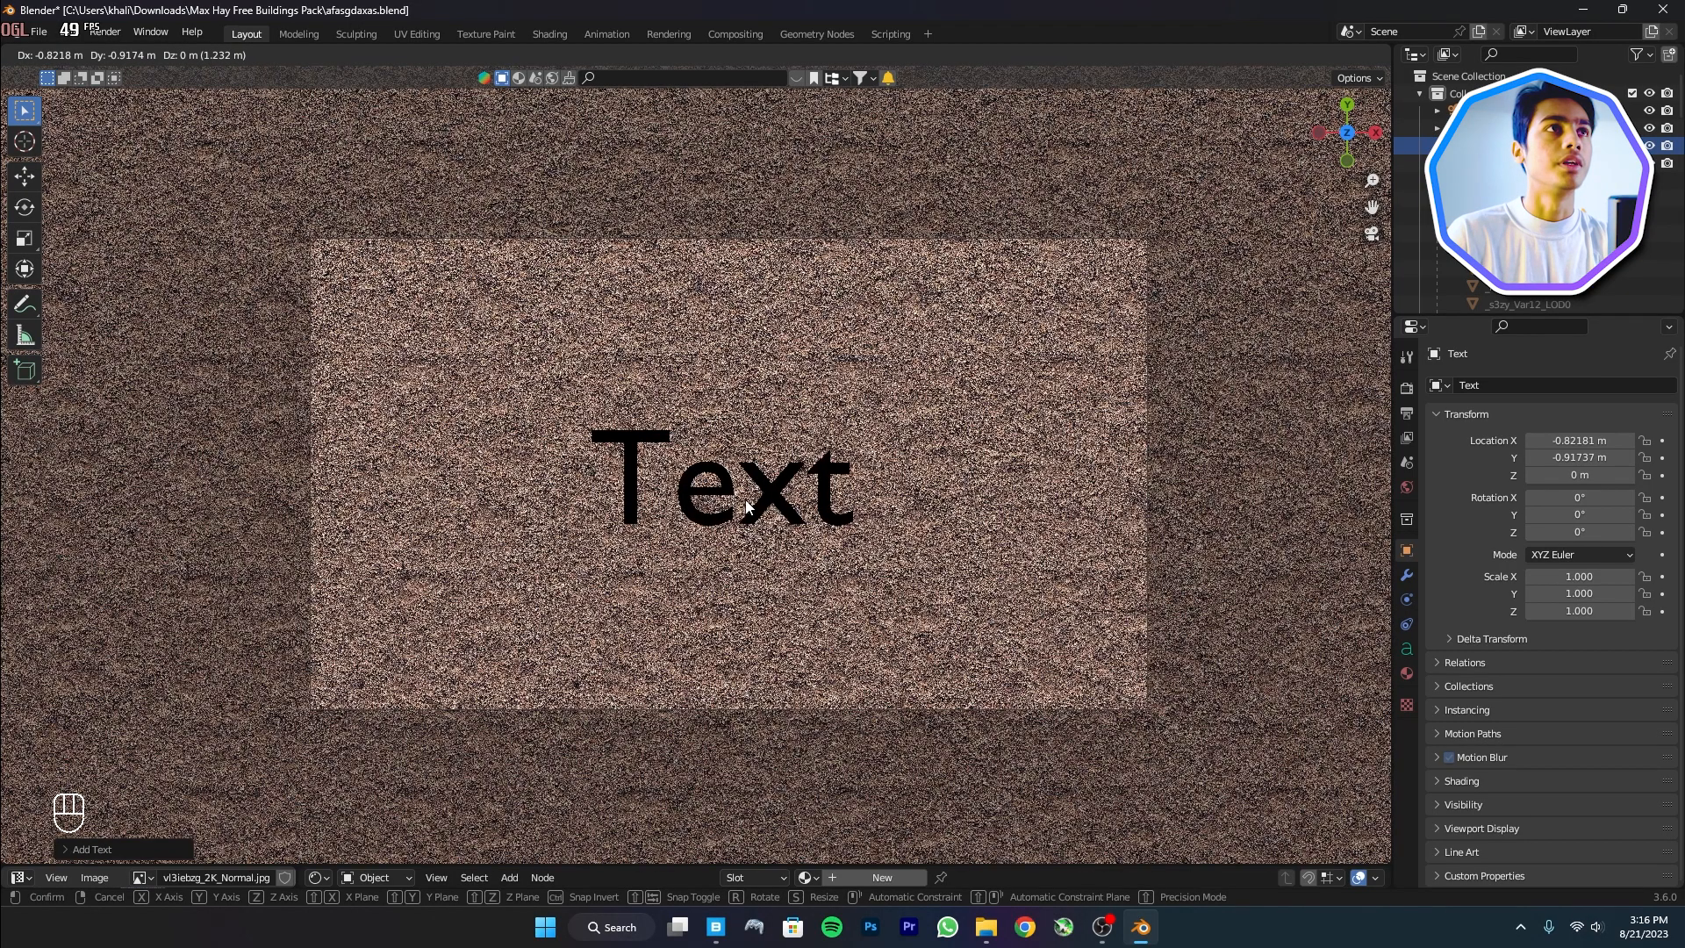
pyautogui.click(748, 500)
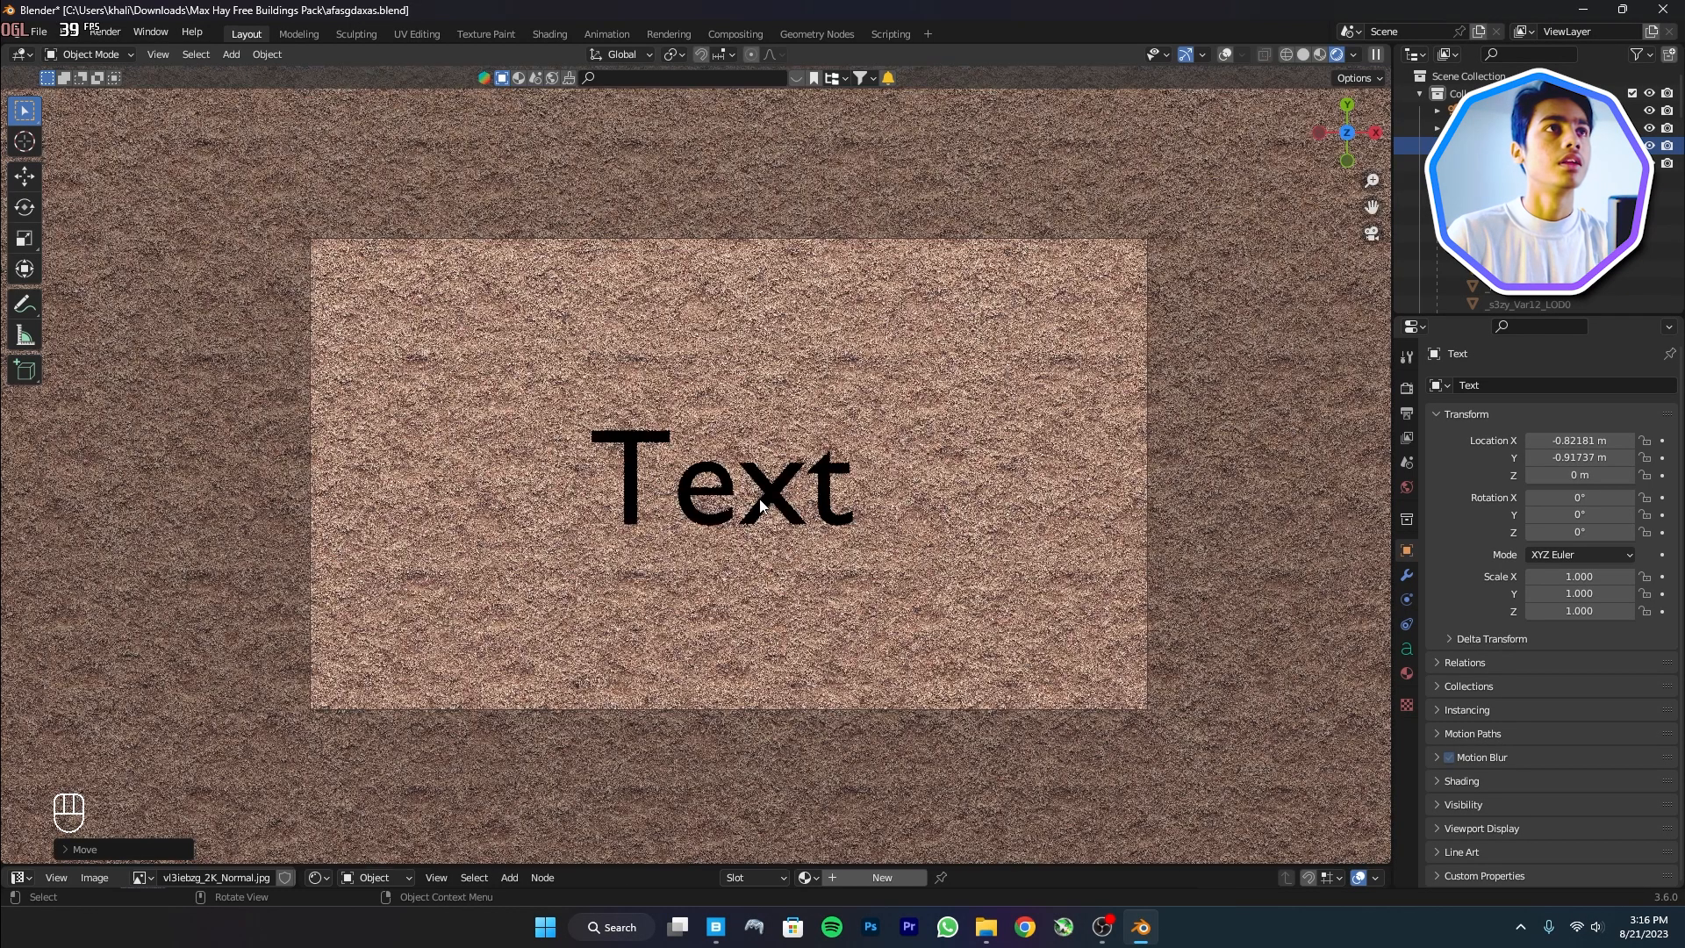
pyautogui.press('Tab')
pyautogui.press('BackSpace')
pyautogui.press('BackSpace')
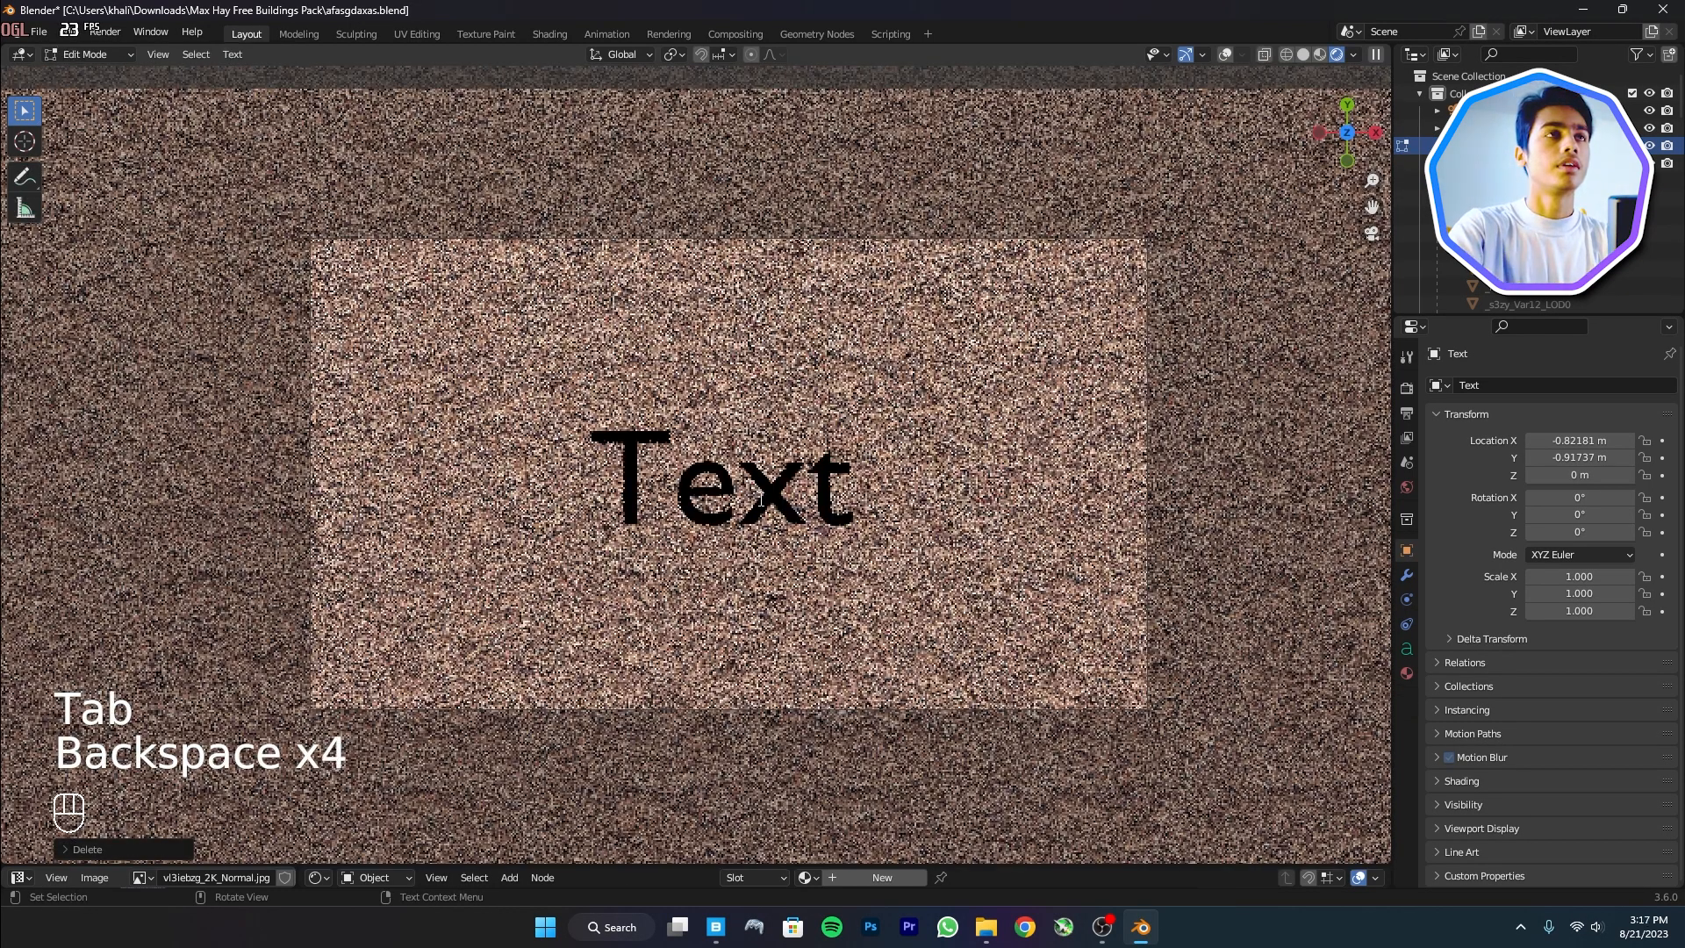
pyautogui.press('BackSpace')
pyautogui.press('BackSpace')
pyautogui.press('BackSpace')
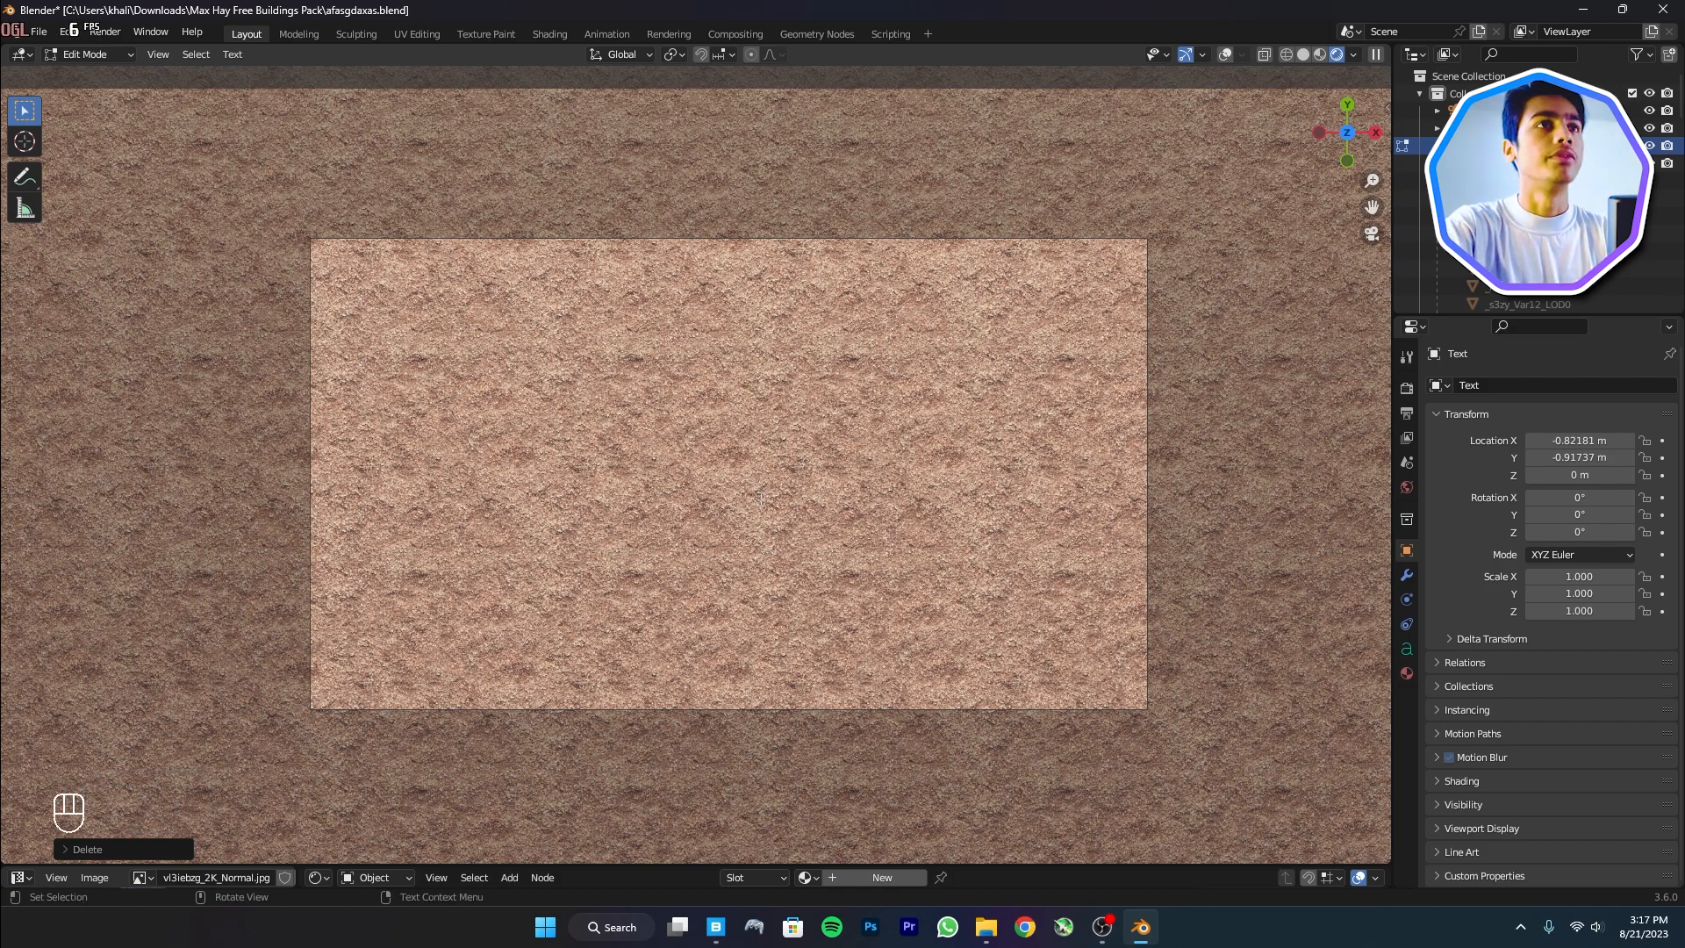
pyautogui.write('MVA')
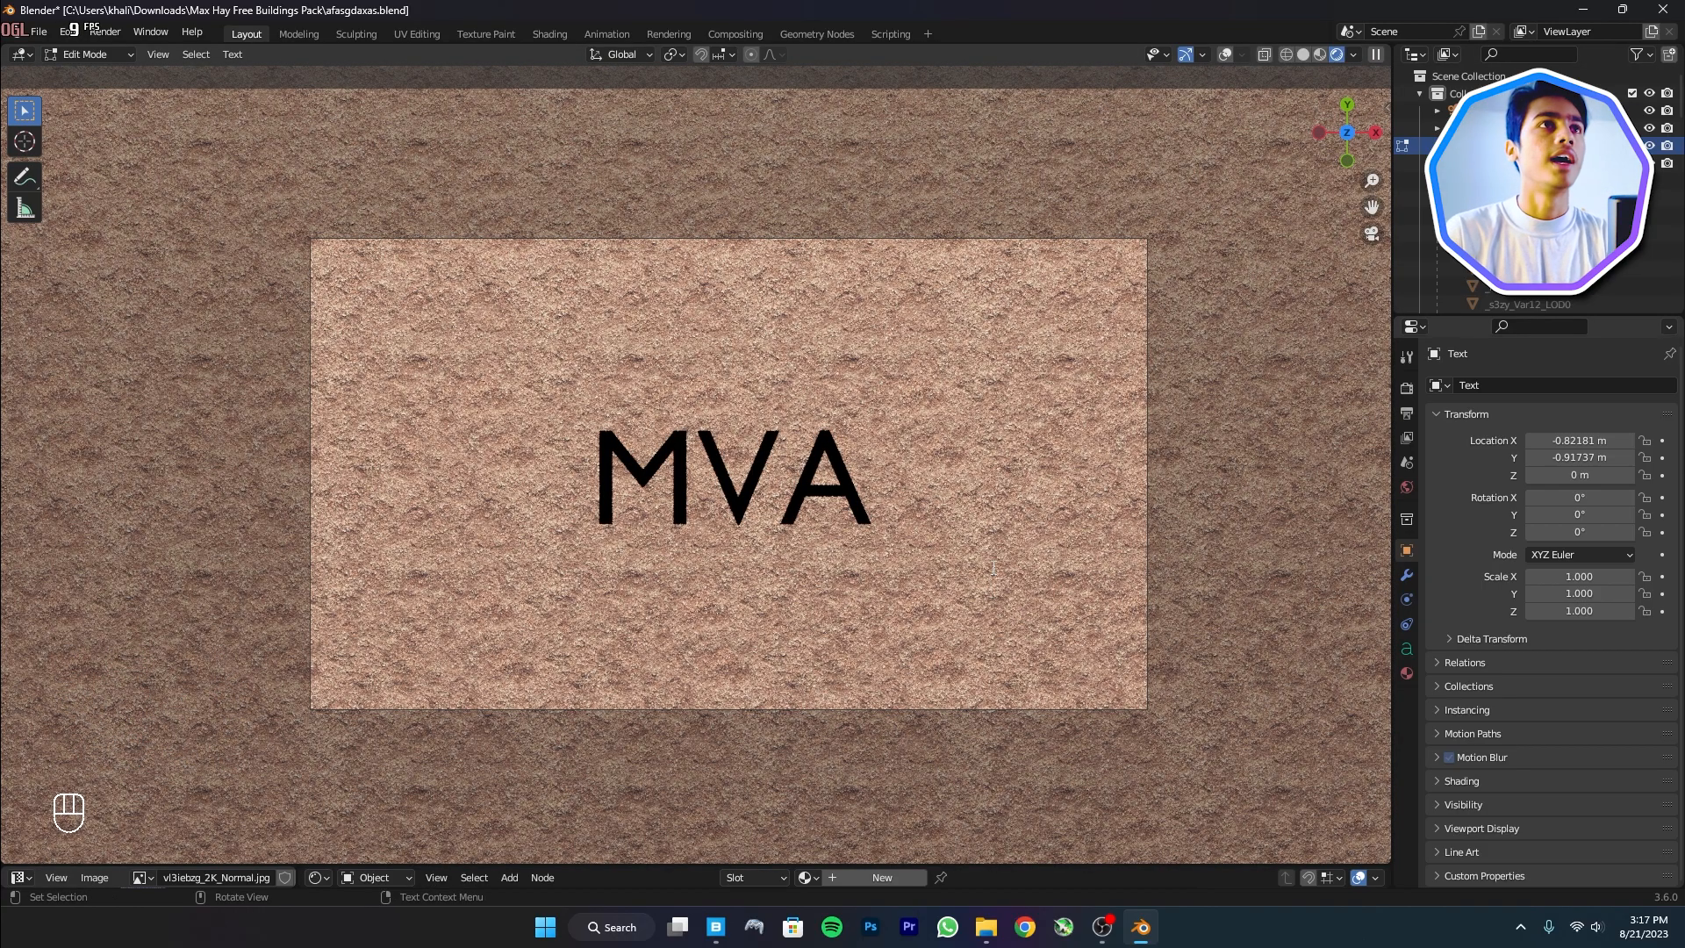
pyautogui.press('Tab')
pyautogui.moveTo(752, 592); pyautogui.dragTo(742, 499, button='middle')
# Lift the MVA text just above the soil and set its preview resolution to 32
pyautogui.scroll(4, 728, 562)
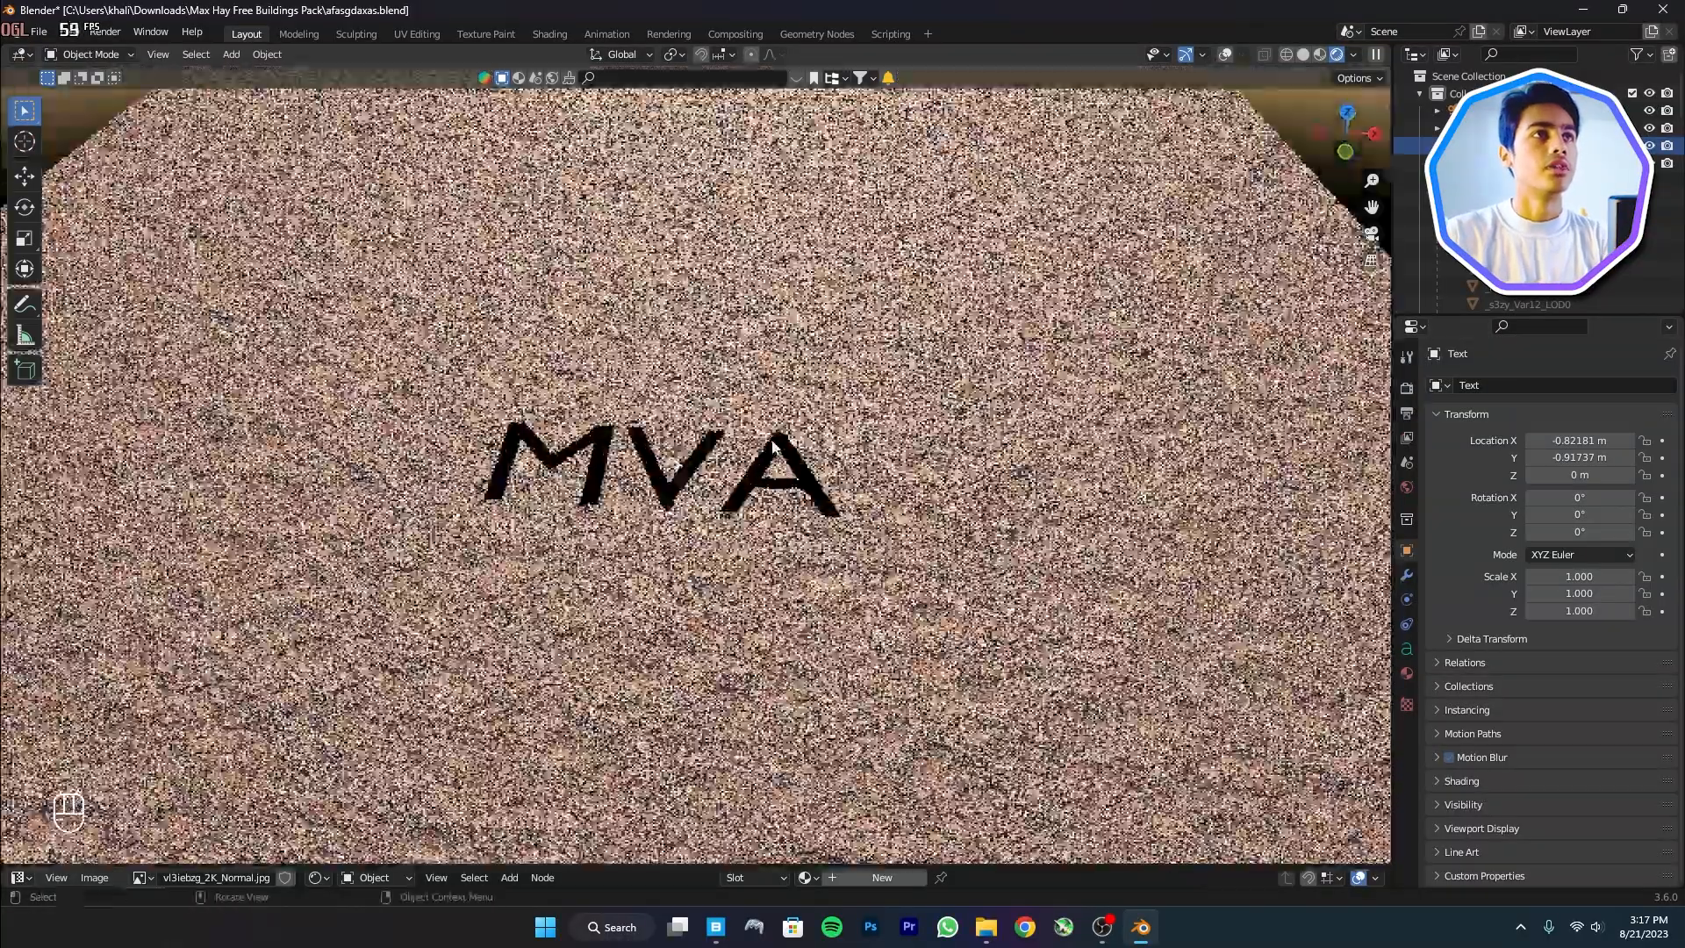
pyautogui.moveTo(722, 586); pyautogui.dragTo(723, 533, button='middle')
pyautogui.press('g')
pyautogui.press('z')
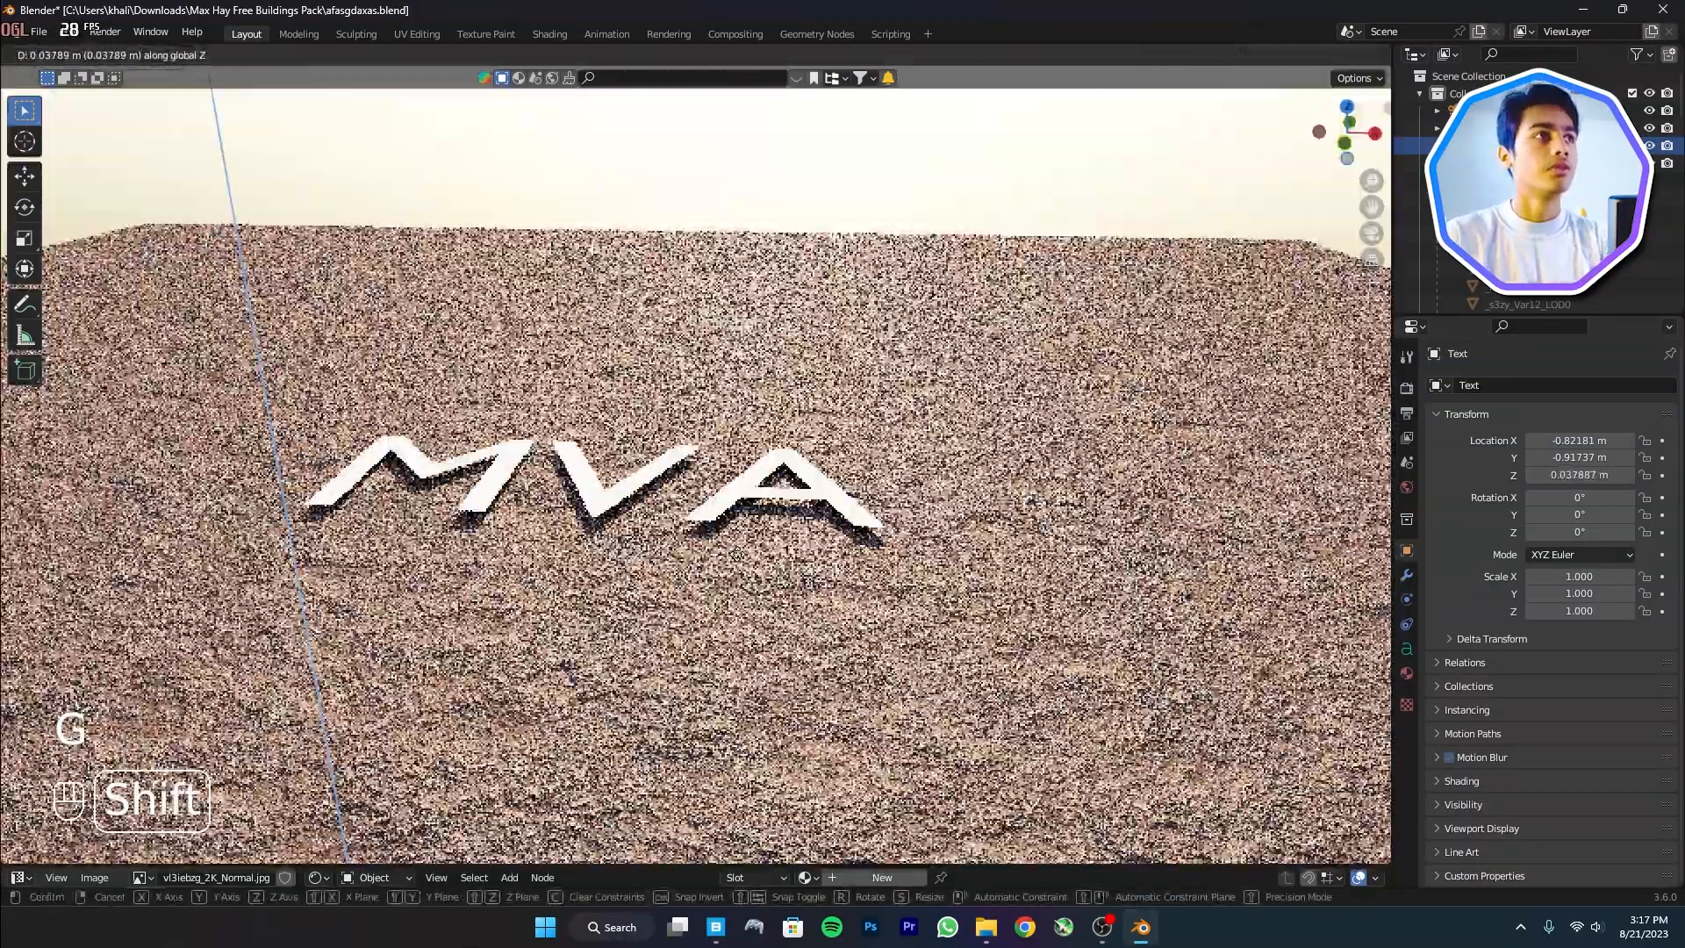
pyautogui.click(864, 634)
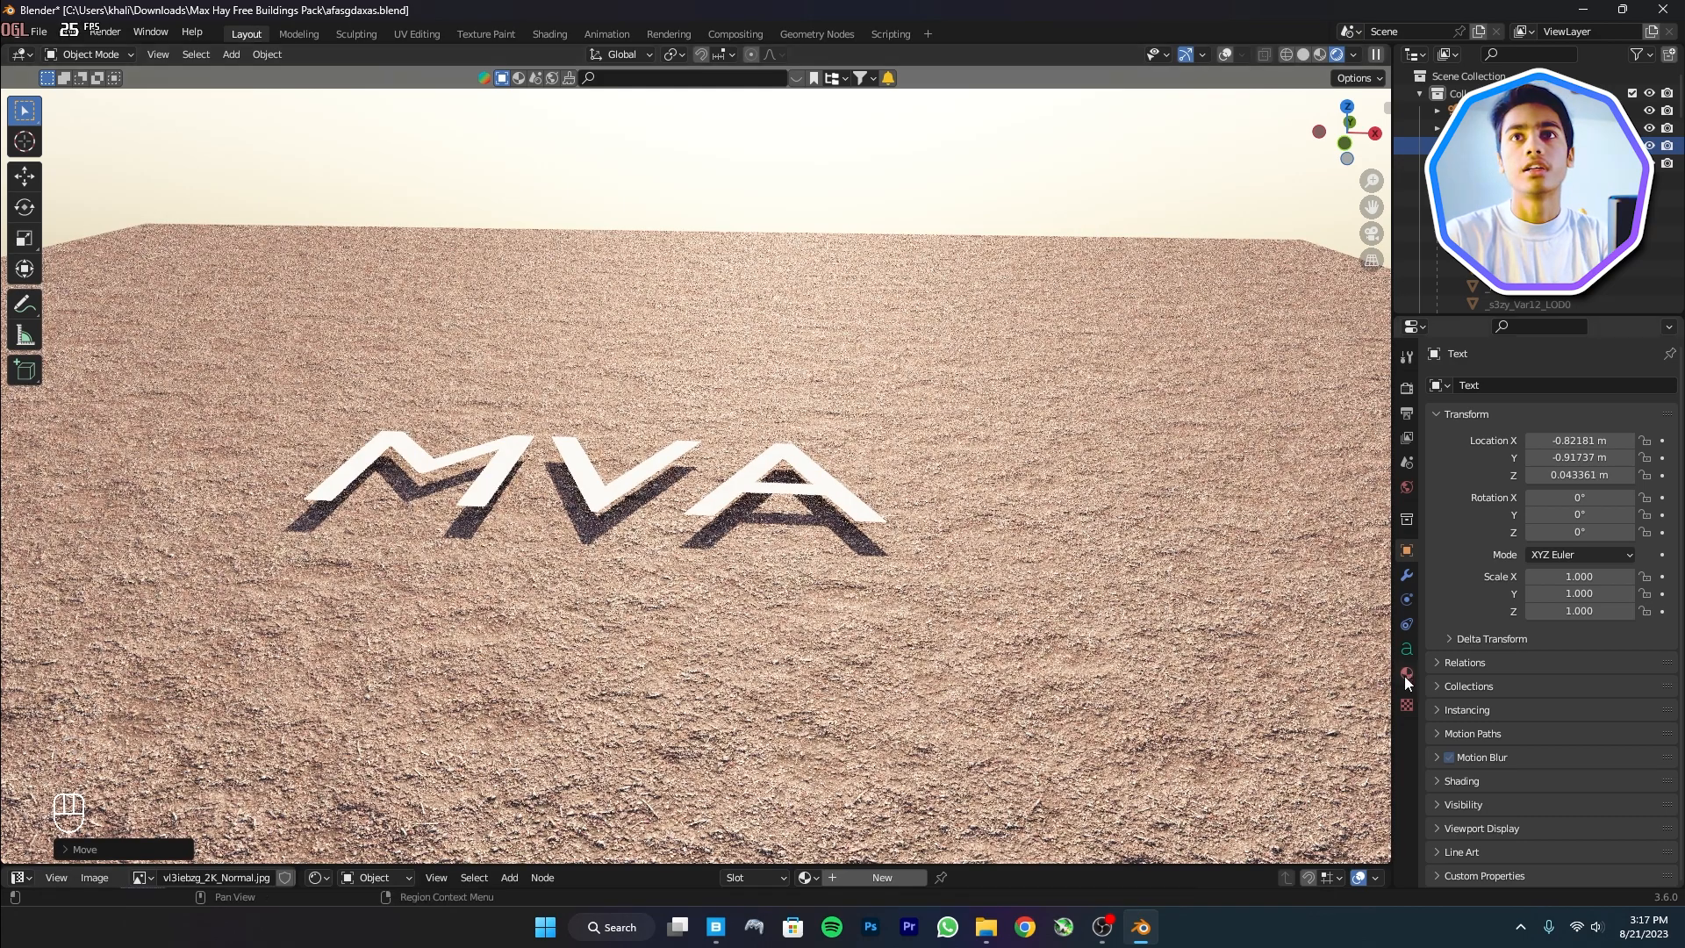
pyautogui.click(1407, 651)
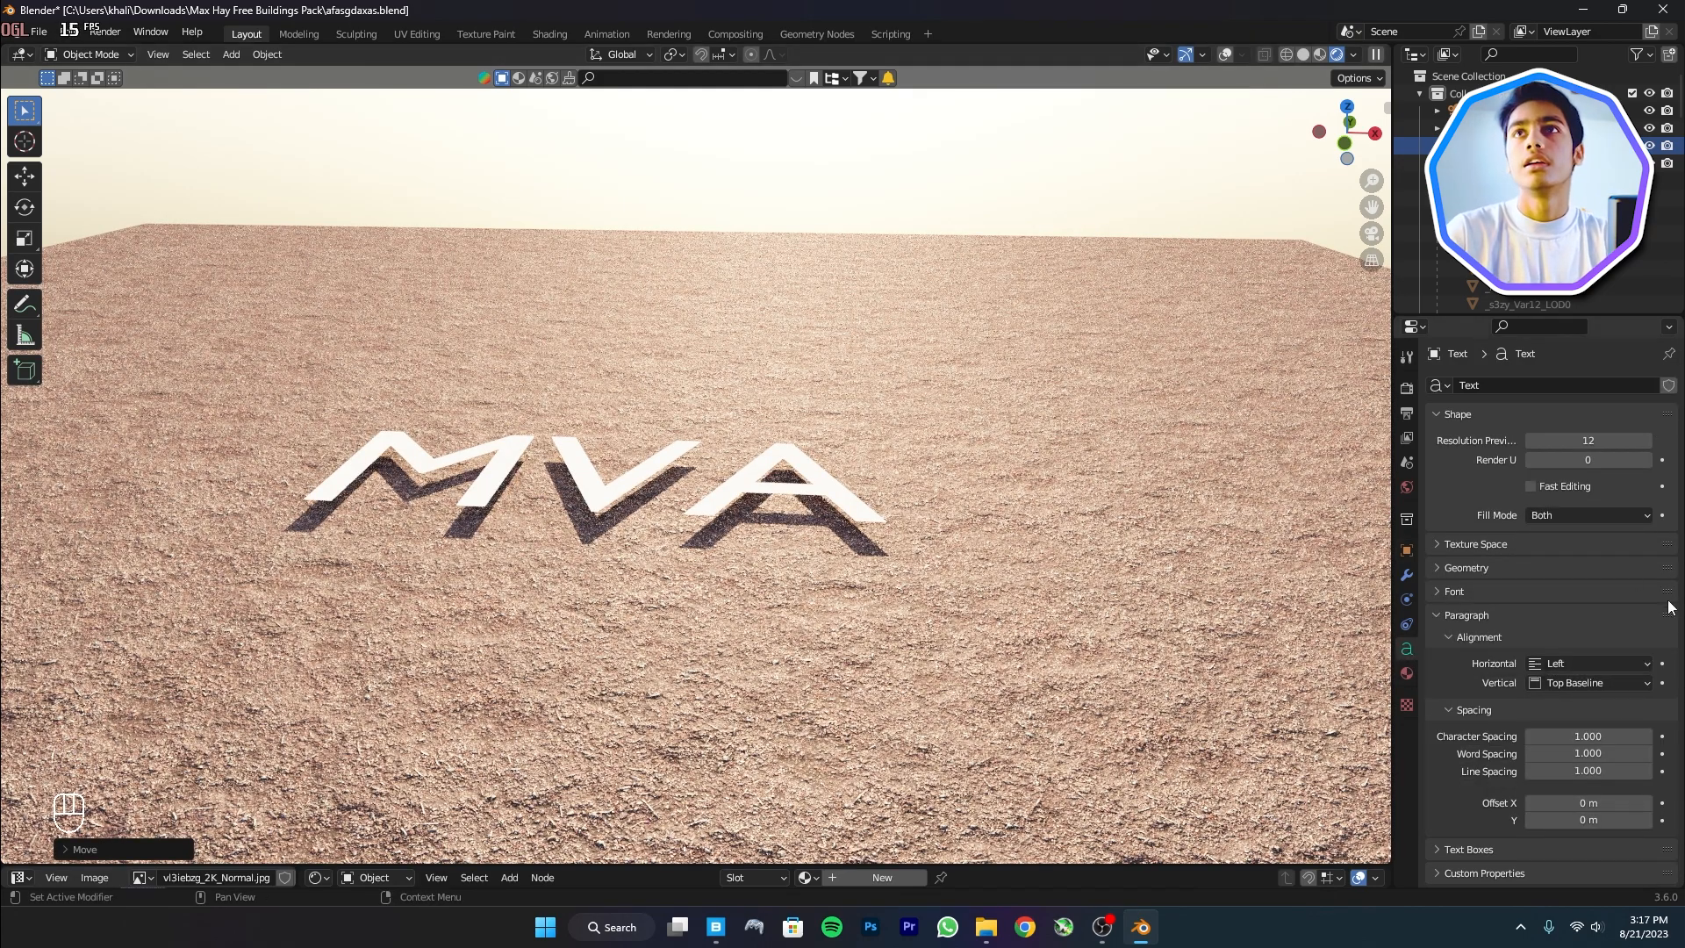
pyautogui.click(1605, 438)
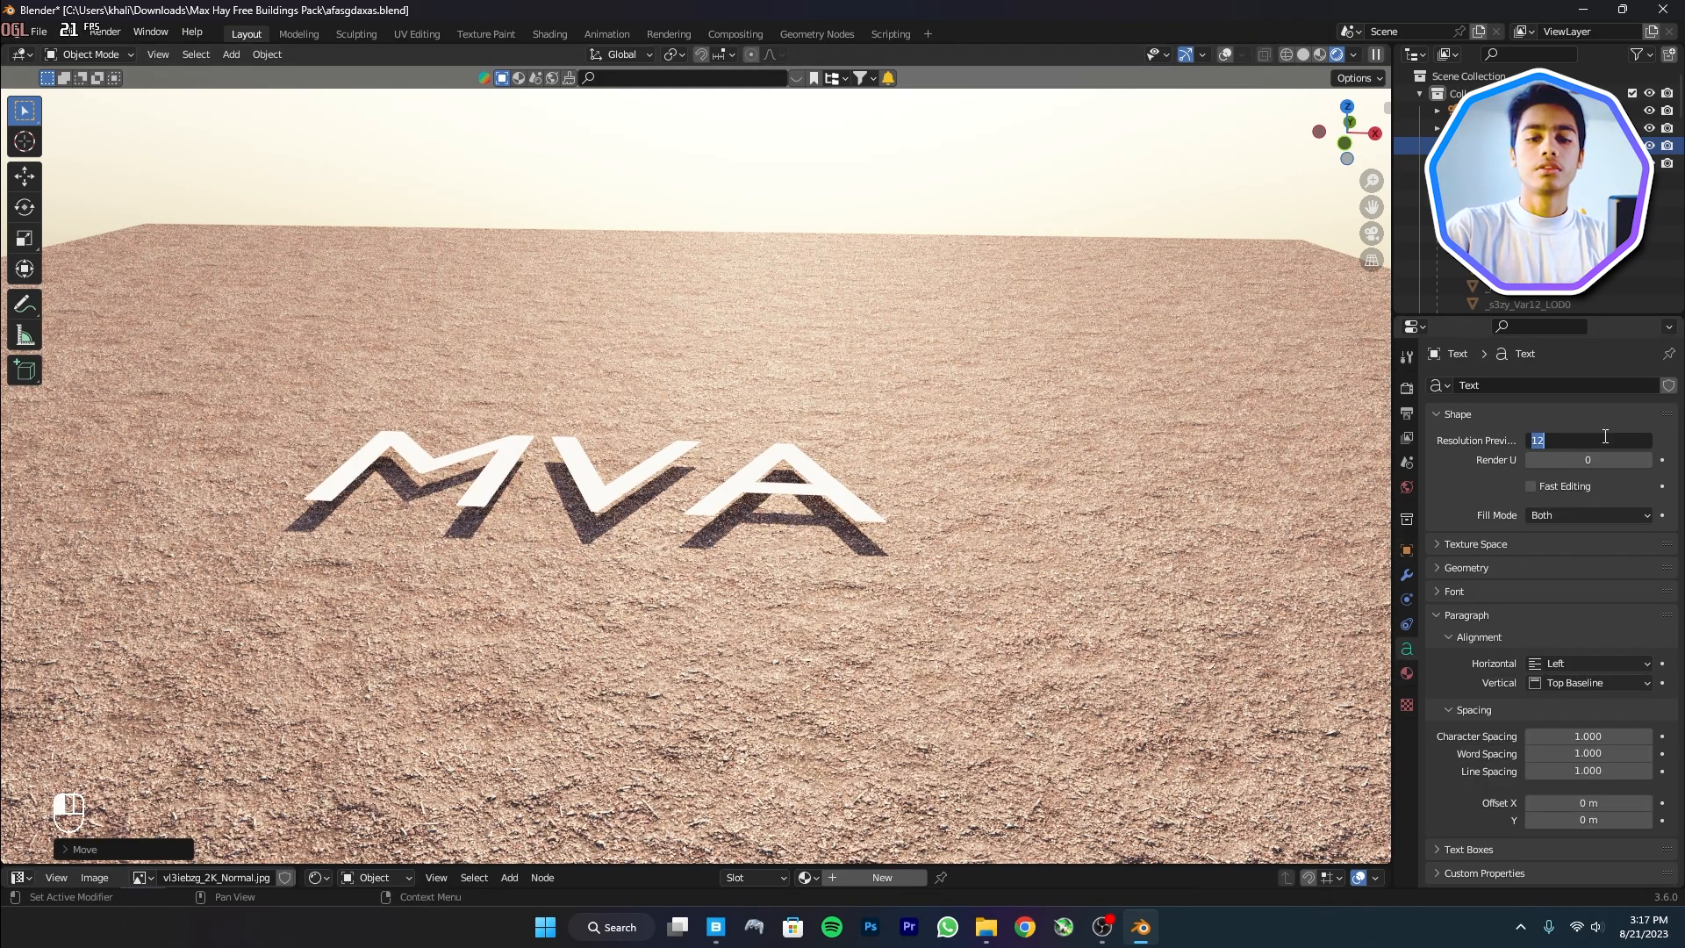
pyautogui.press('Return')
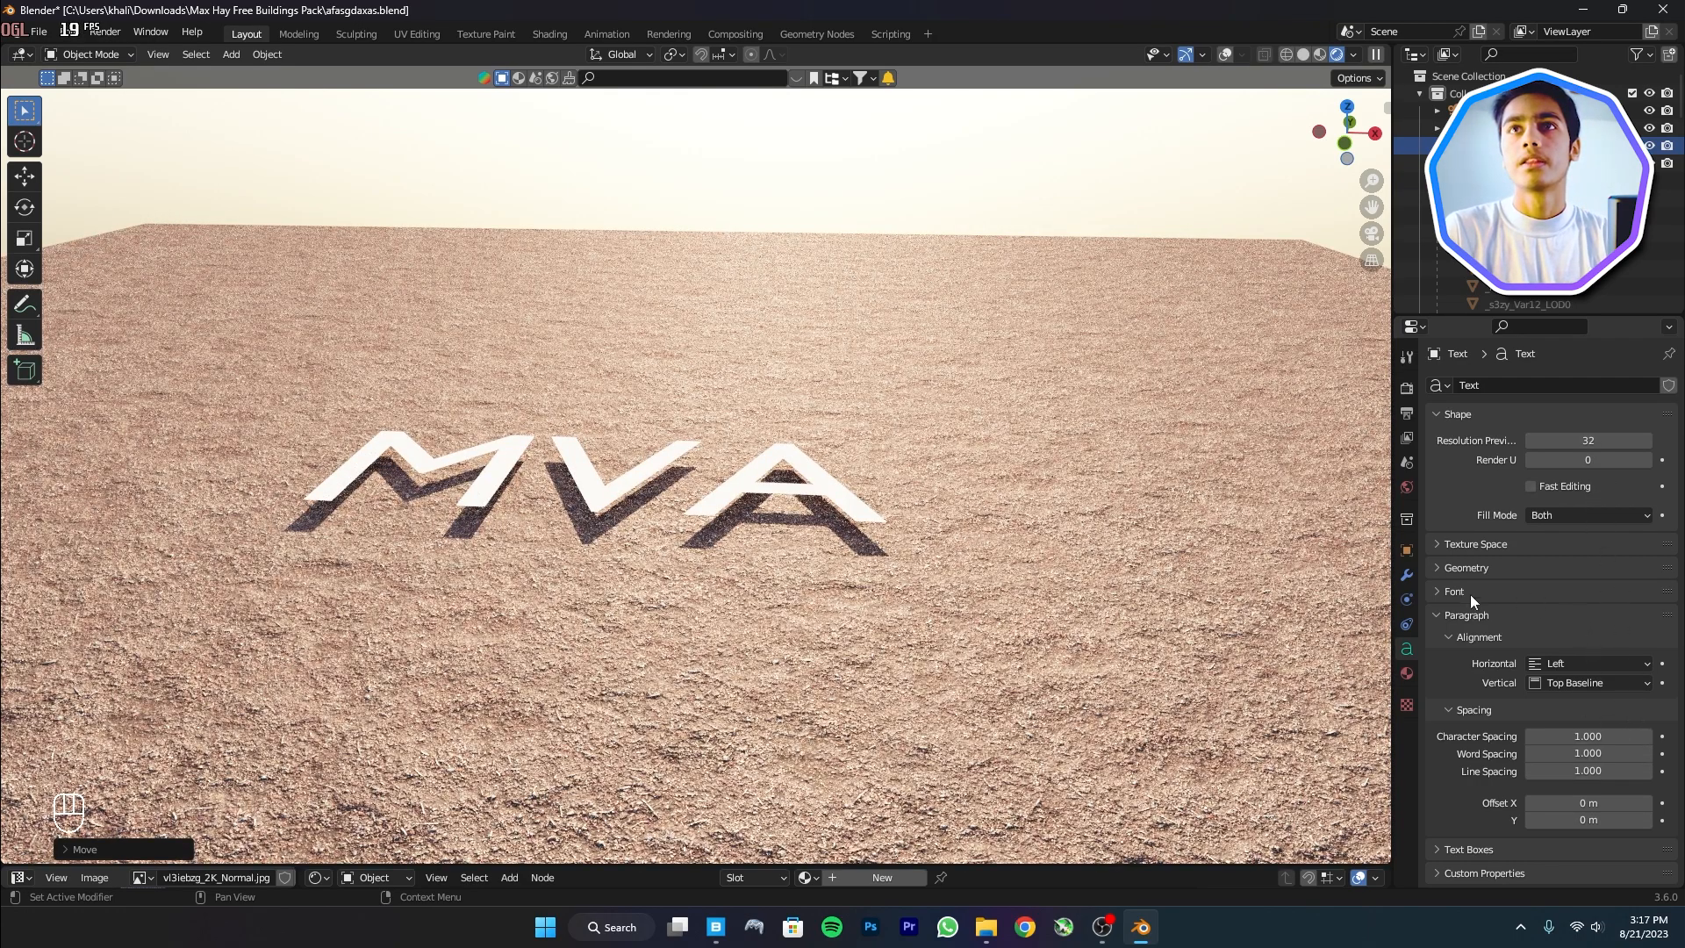
# Extrude the letters 0.055 m and readjust the text's height above the soil
pyautogui.click(1470, 568)
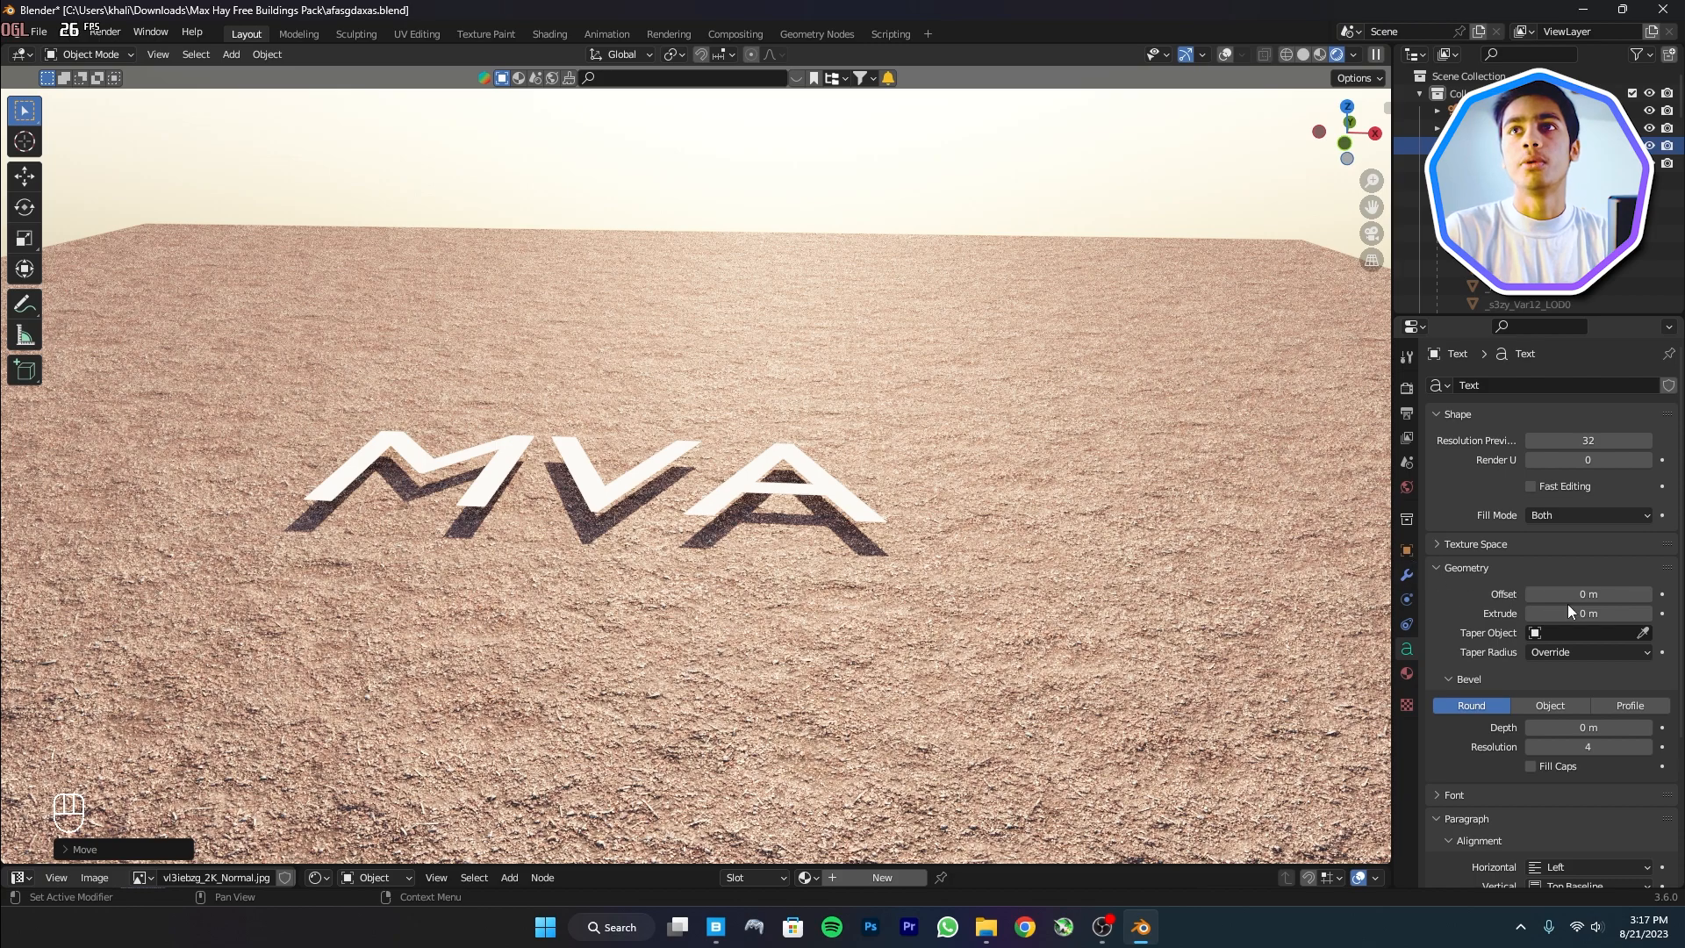
pyautogui.keyDown('shift'); pyautogui.moveTo(1571, 615); pyautogui.dragTo(1578, 614); pyautogui.keyUp('shift')
pyautogui.moveTo(537, 523); pyautogui.dragTo(580, 410, button='middle')
pyautogui.press('g')
pyautogui.press('z')
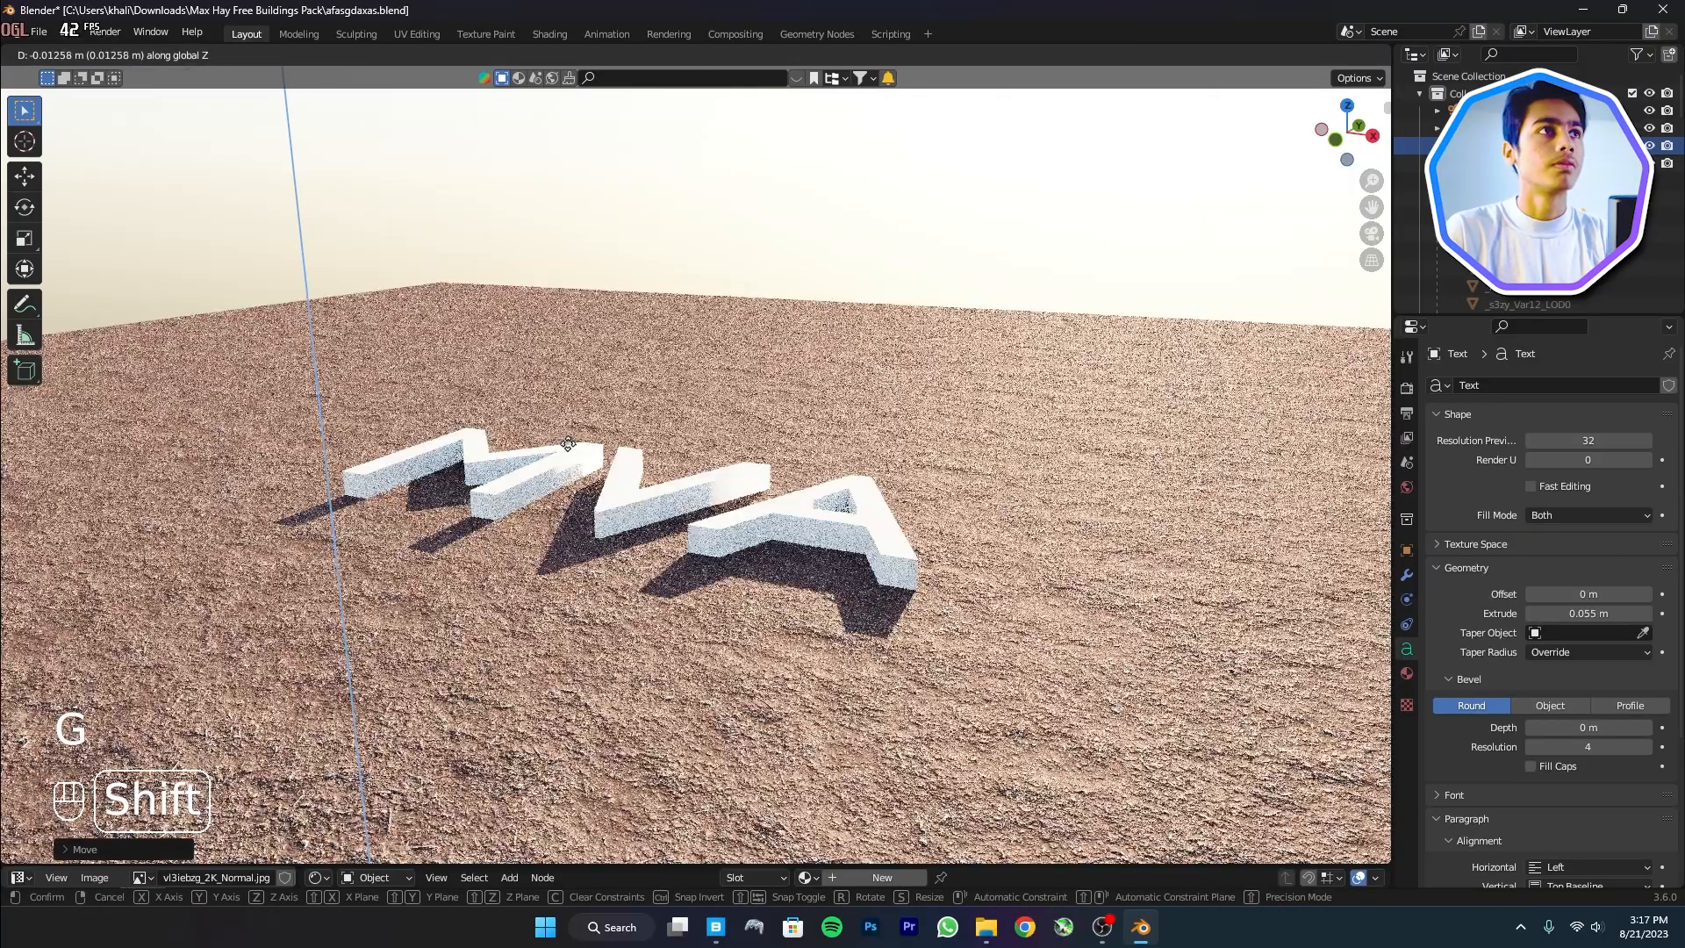
pyautogui.click(568, 443)
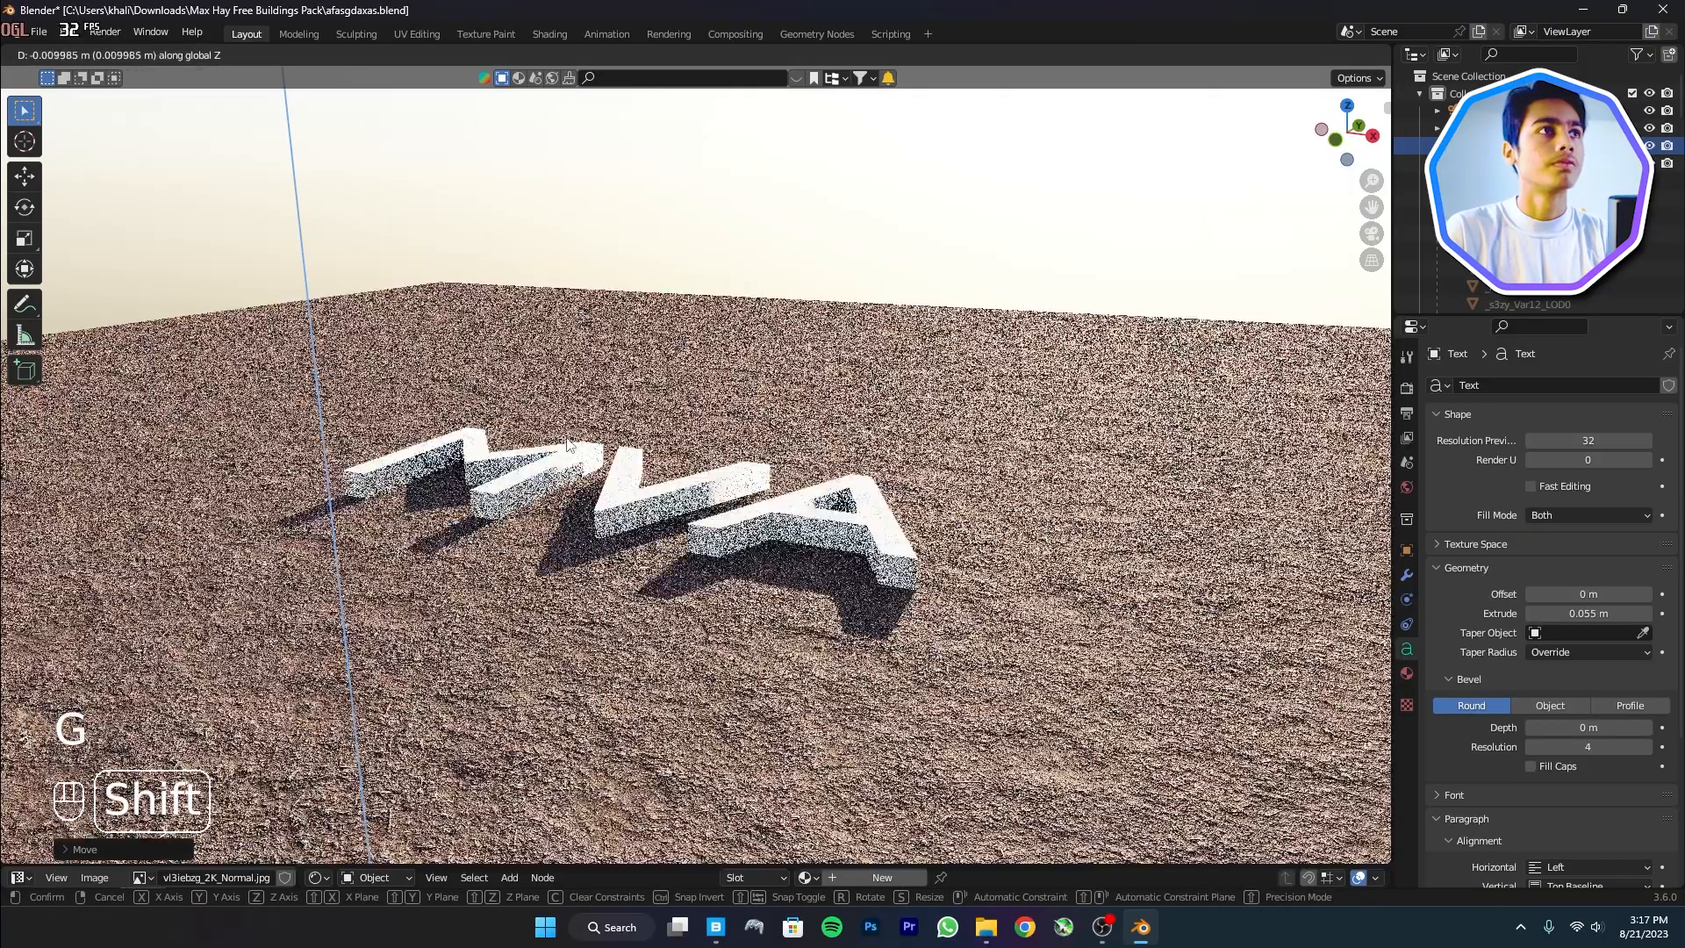
# Give the MVA letters a 0.001 m bevel depth
pyautogui.scroll(-3, 1607, 751)
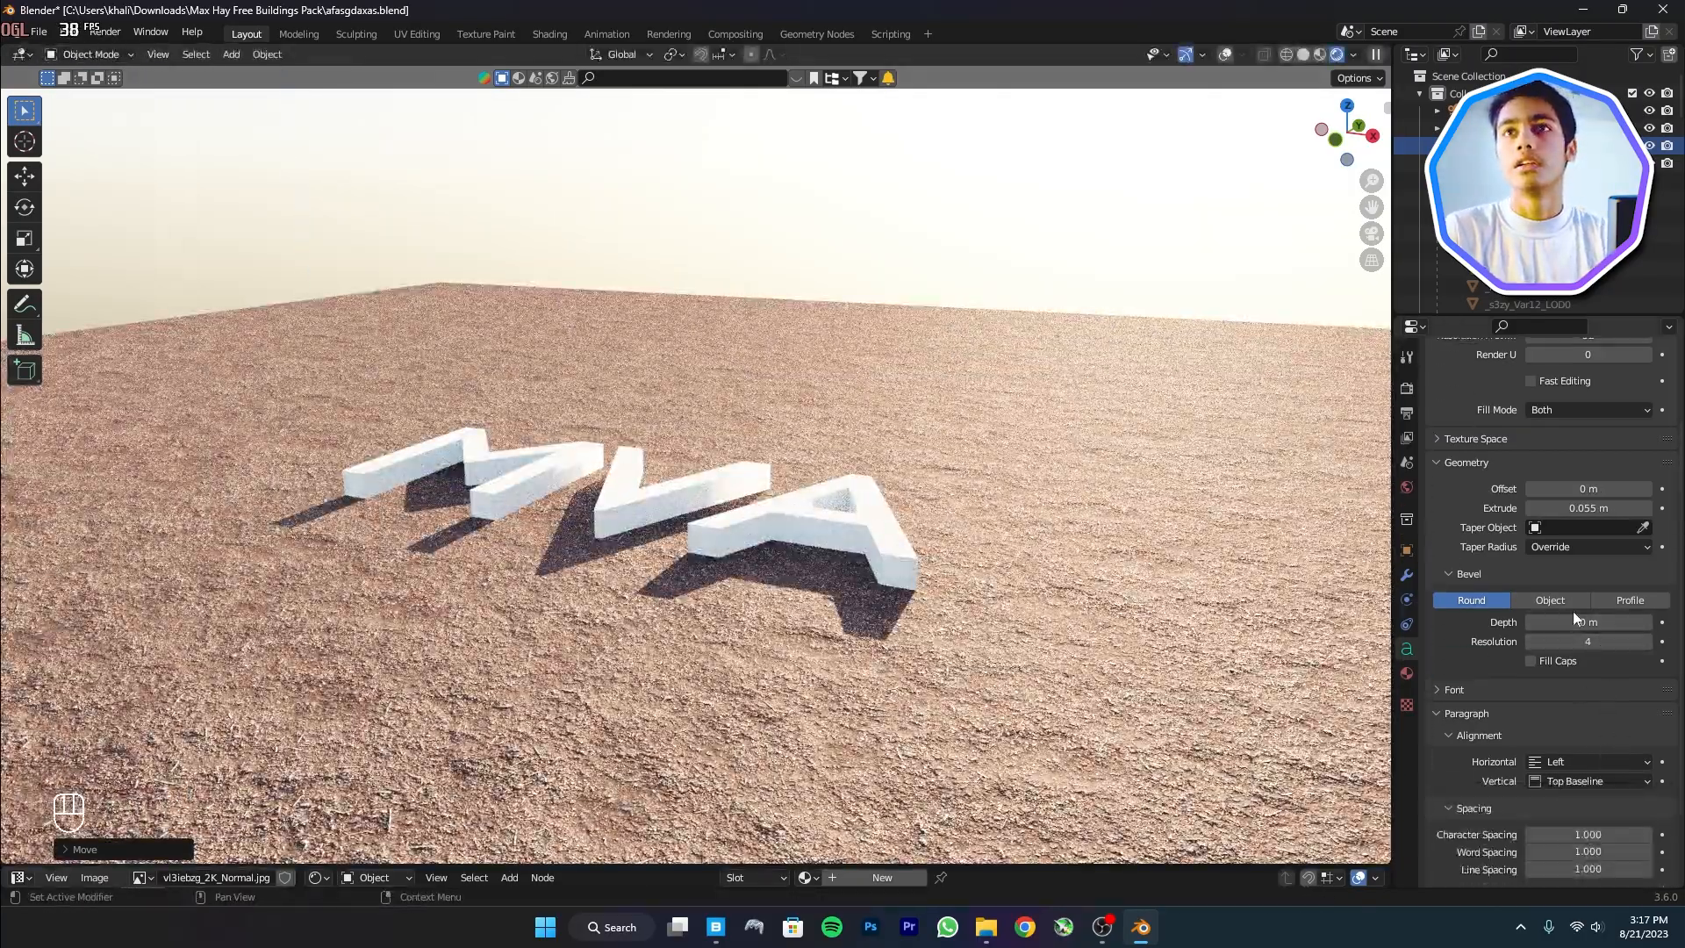
pyautogui.keyDown('shift'); pyautogui.moveTo(1582, 622); pyautogui.dragTo(1593, 622); pyautogui.keyUp('shift')
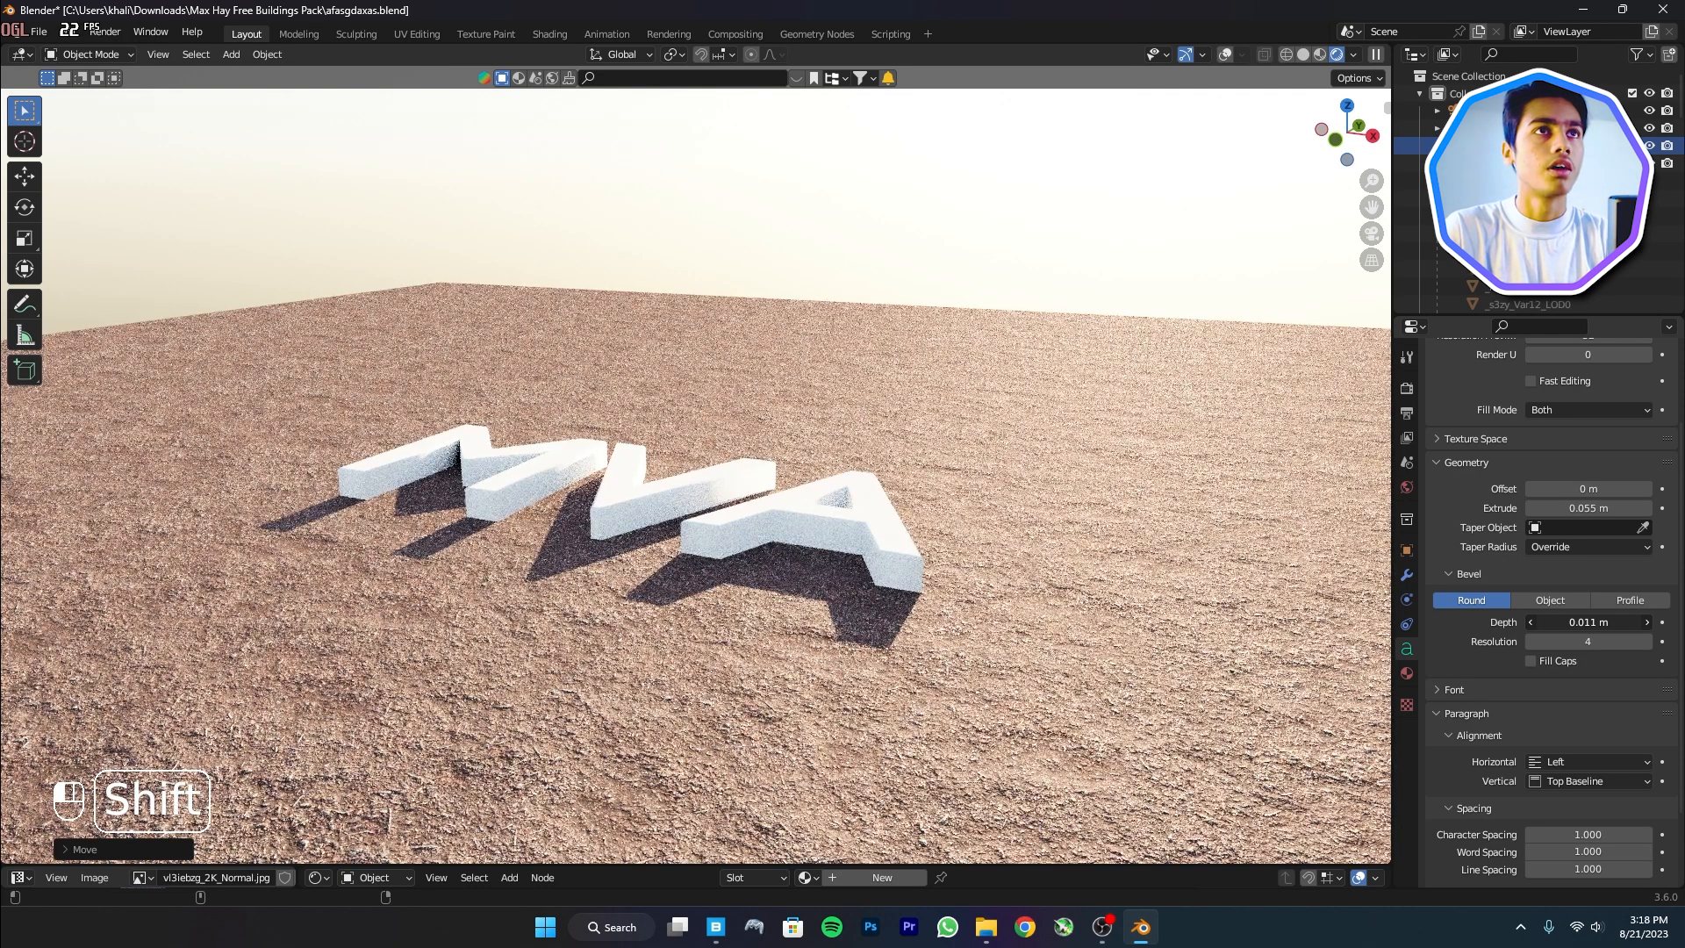
pyautogui.keyDown('shift'); pyautogui.moveTo(1588, 622); pyautogui.dragTo(1581, 622); pyautogui.keyUp('shift')
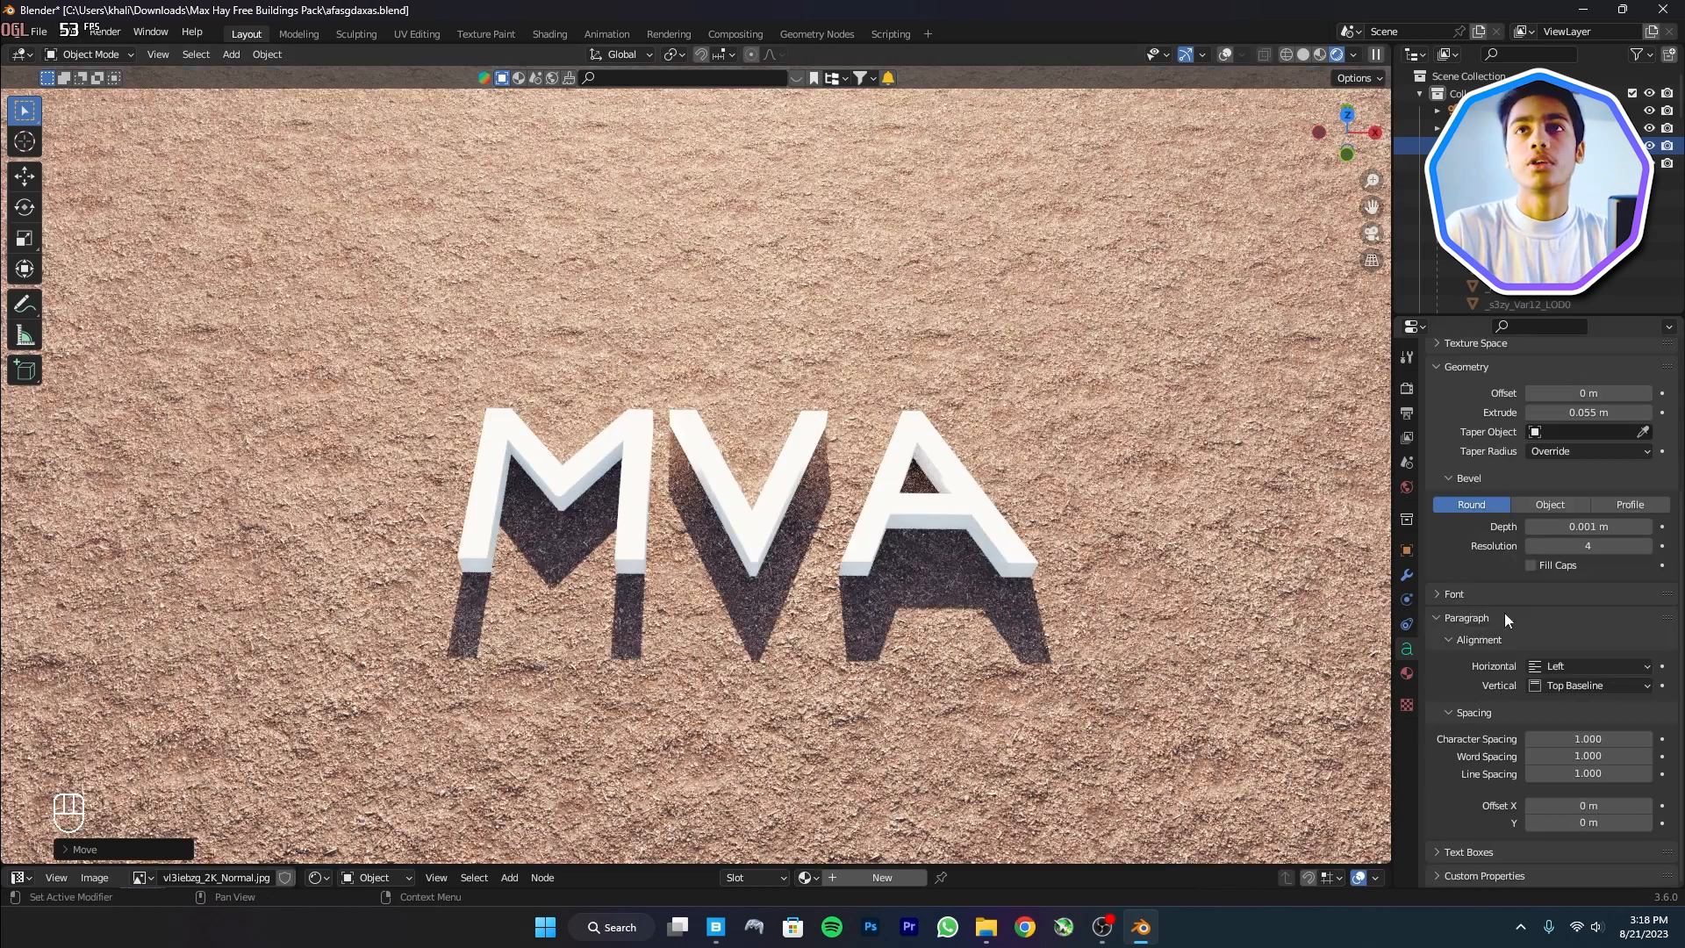
pyautogui.click(1458, 697)
pyautogui.scroll(-3, 1554, 722)
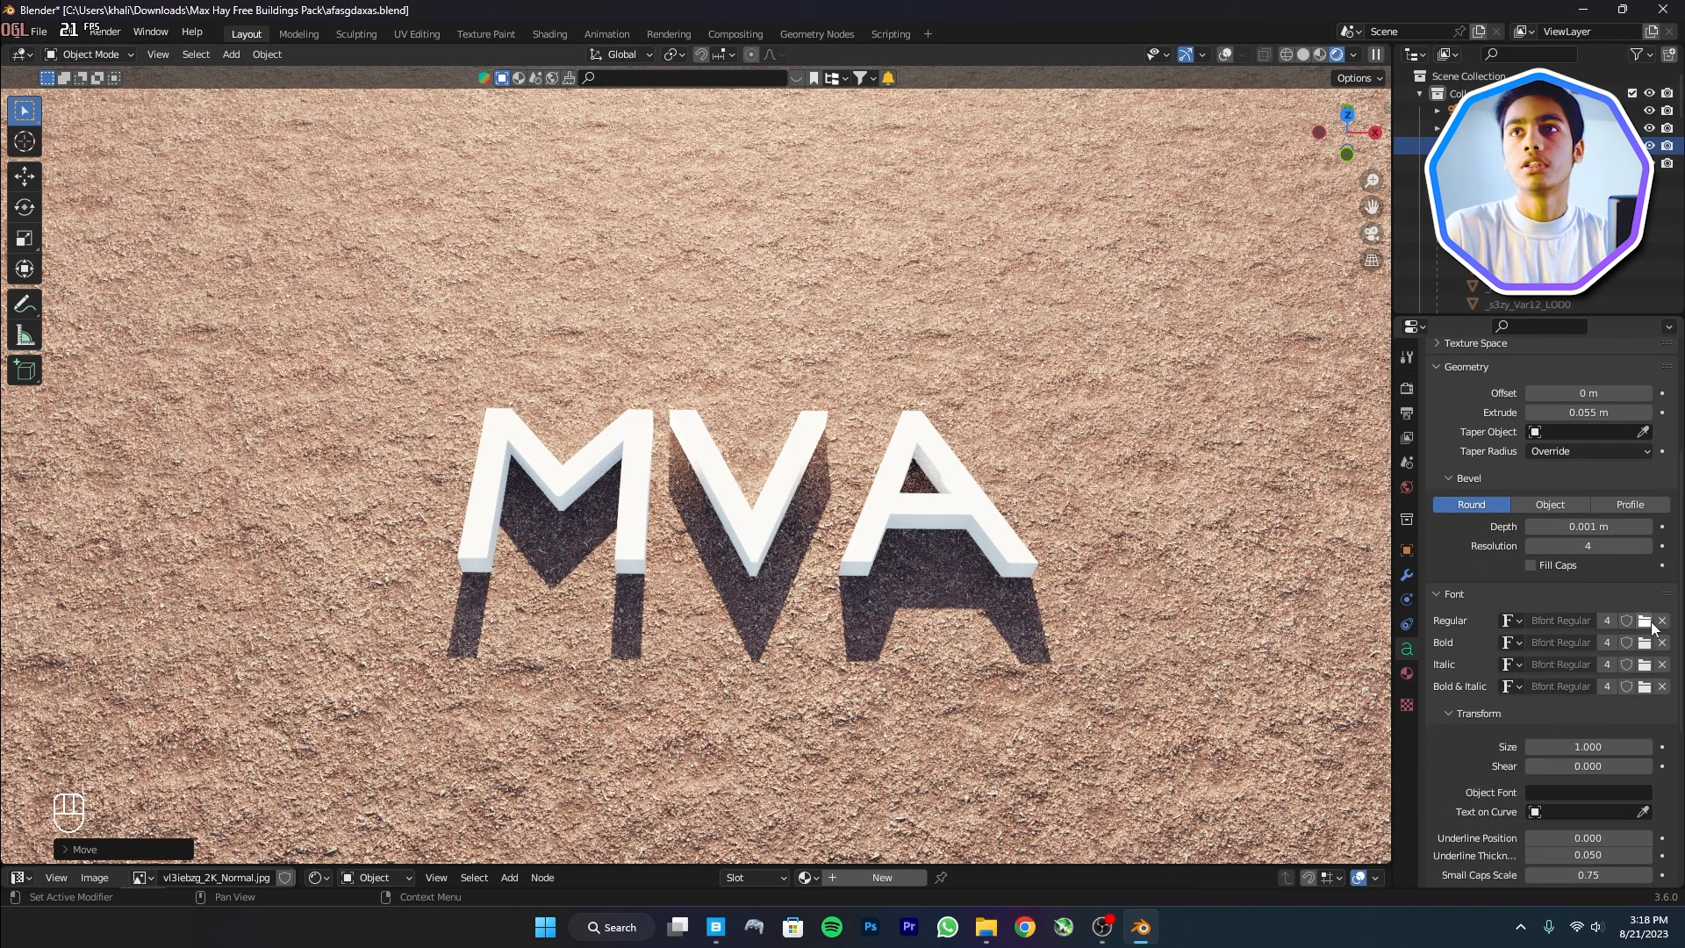
# Load the Impact Regular font for the MVA text
pyautogui.click(1645, 621)
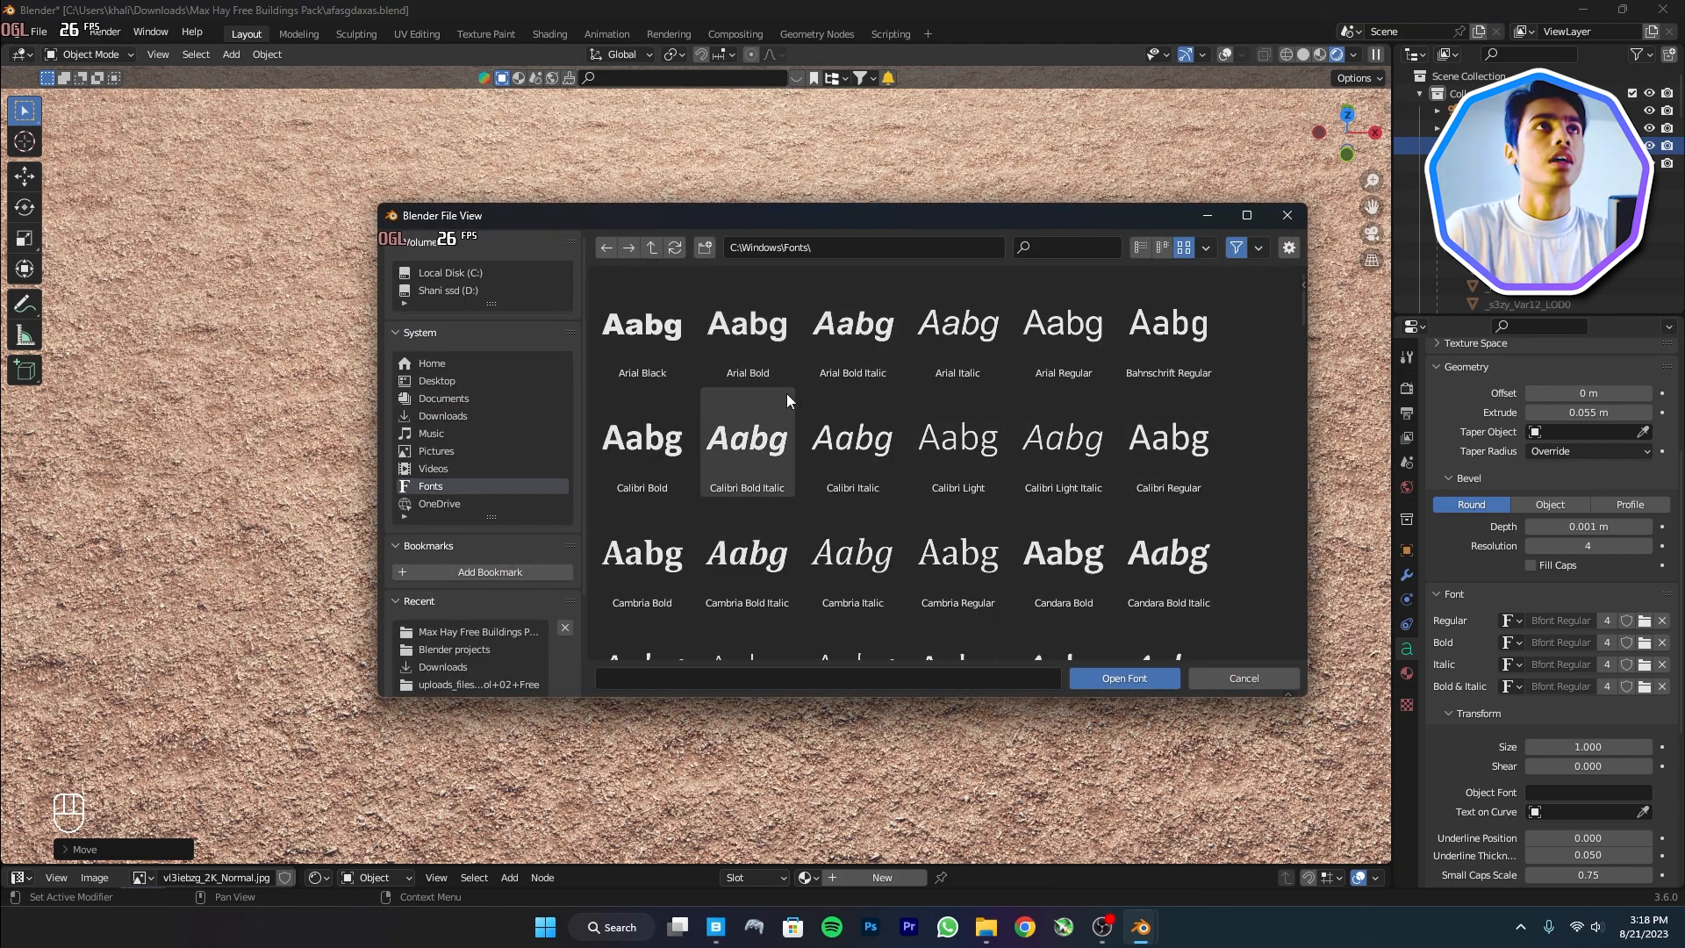
pyautogui.scroll(-1, 679, 370)
pyautogui.scroll(1, 681, 371)
pyautogui.scroll(-15, 873, 590)
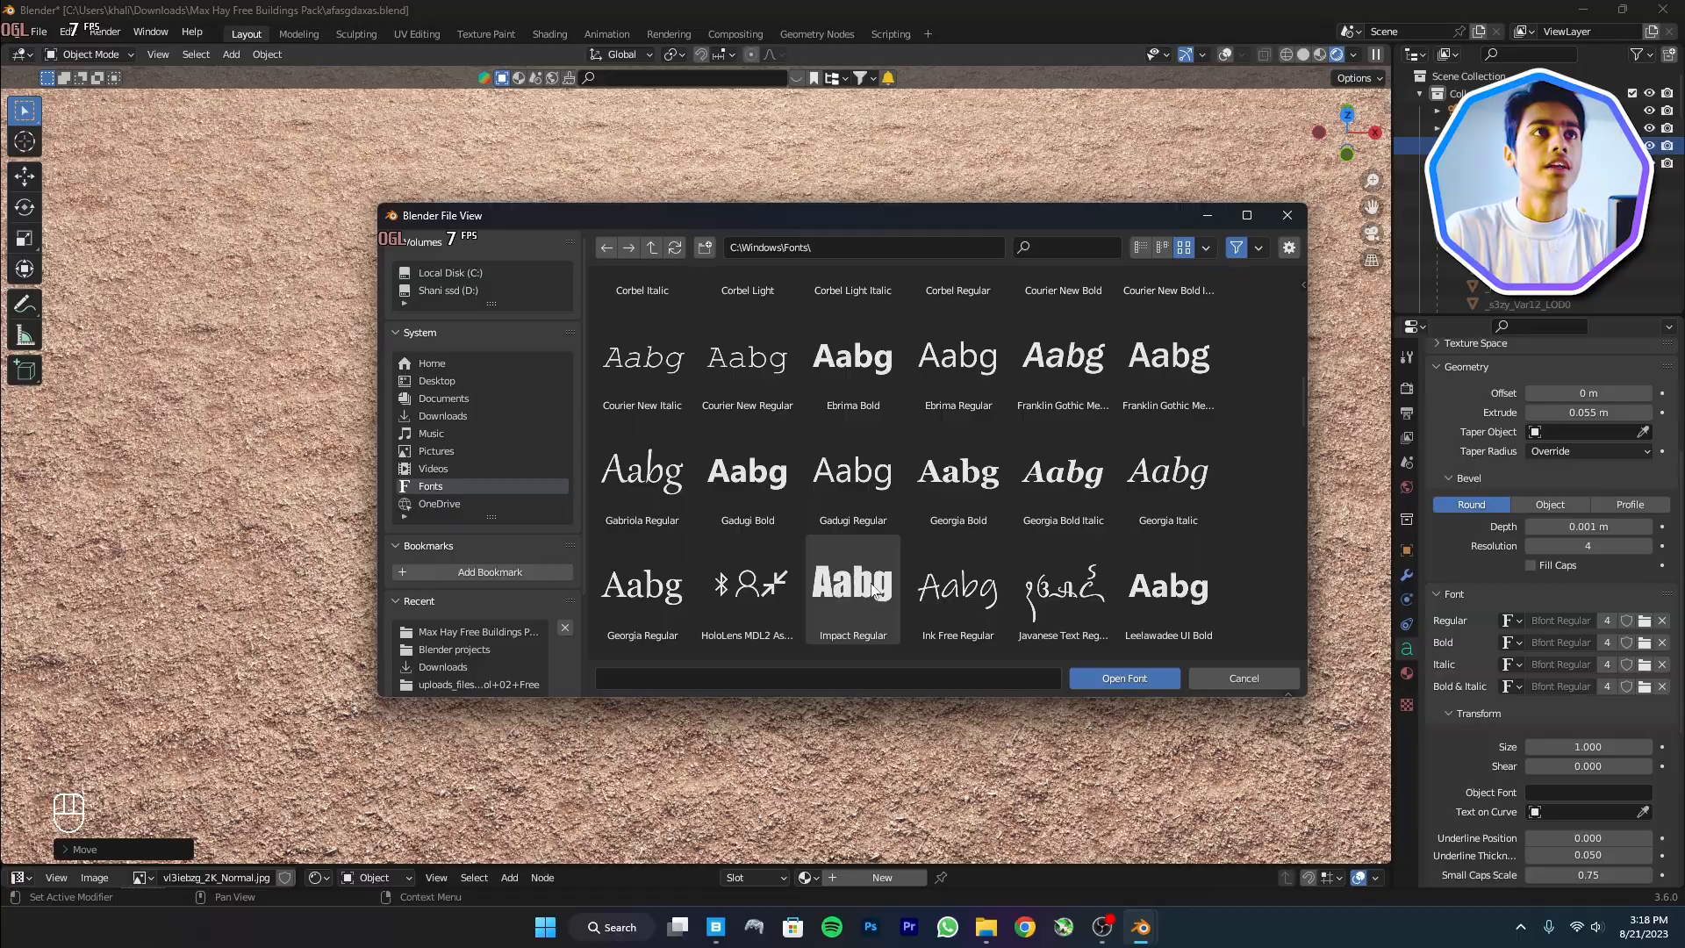
pyautogui.click(865, 583)
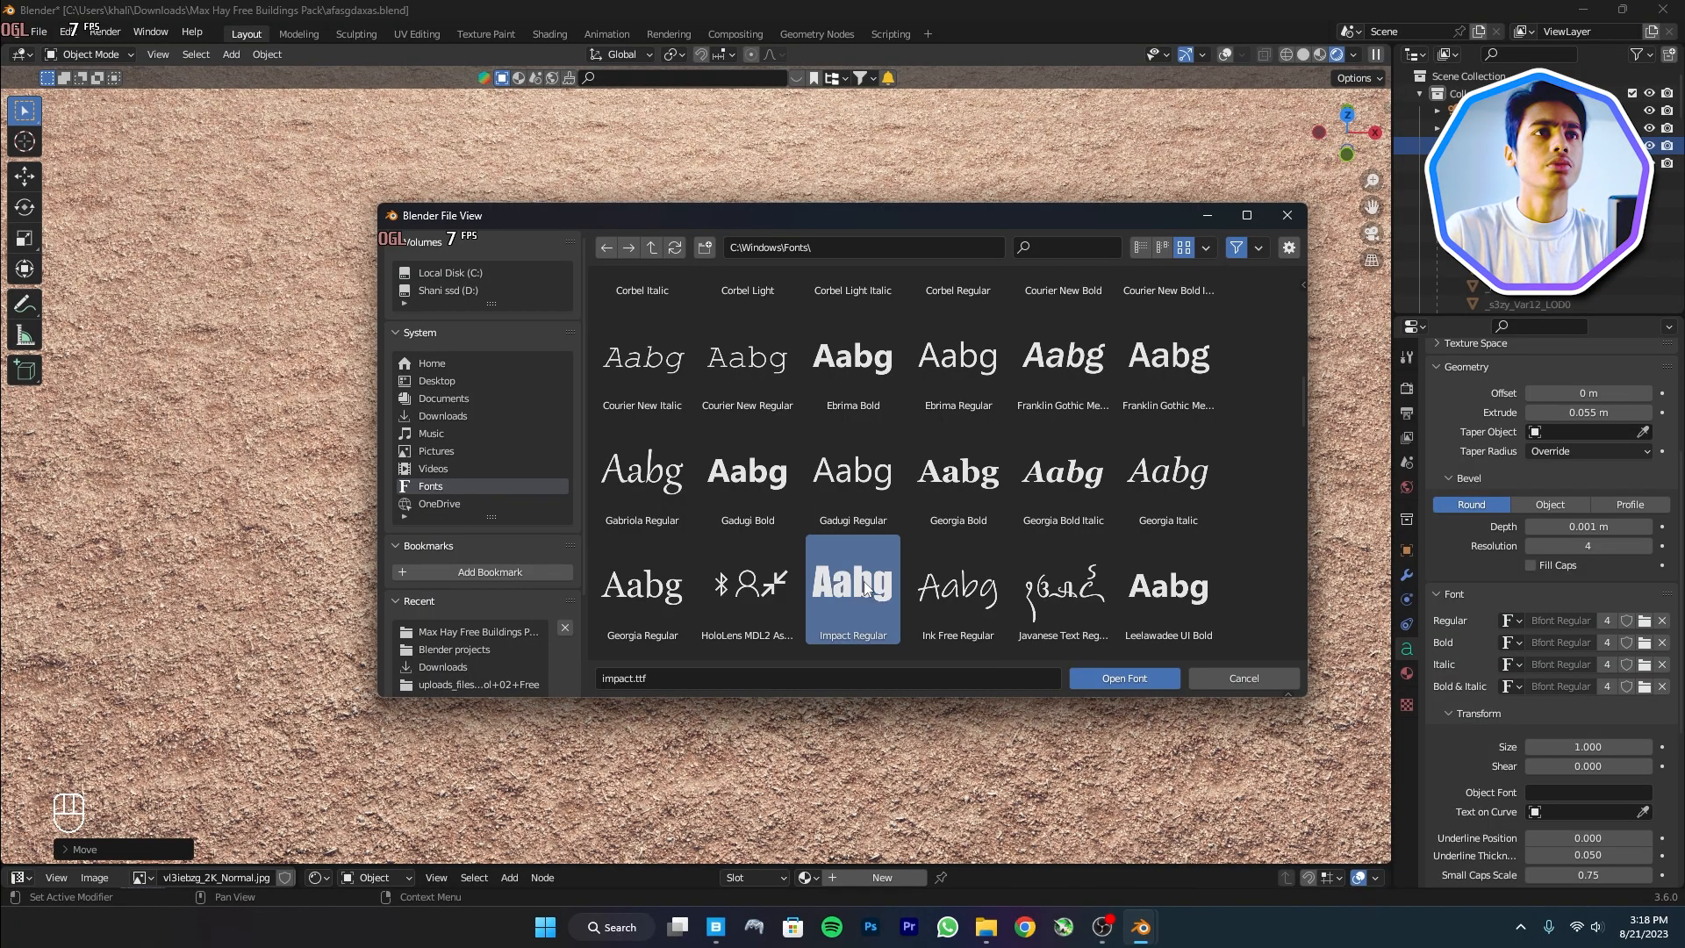
pyautogui.click(1133, 682)
# In camera view, scale the MVA text up about 1.83 times and center it in the frame
pyautogui.moveTo(1009, 587); pyautogui.dragTo(988, 685, button='middle')
pyautogui.press('KP_0')
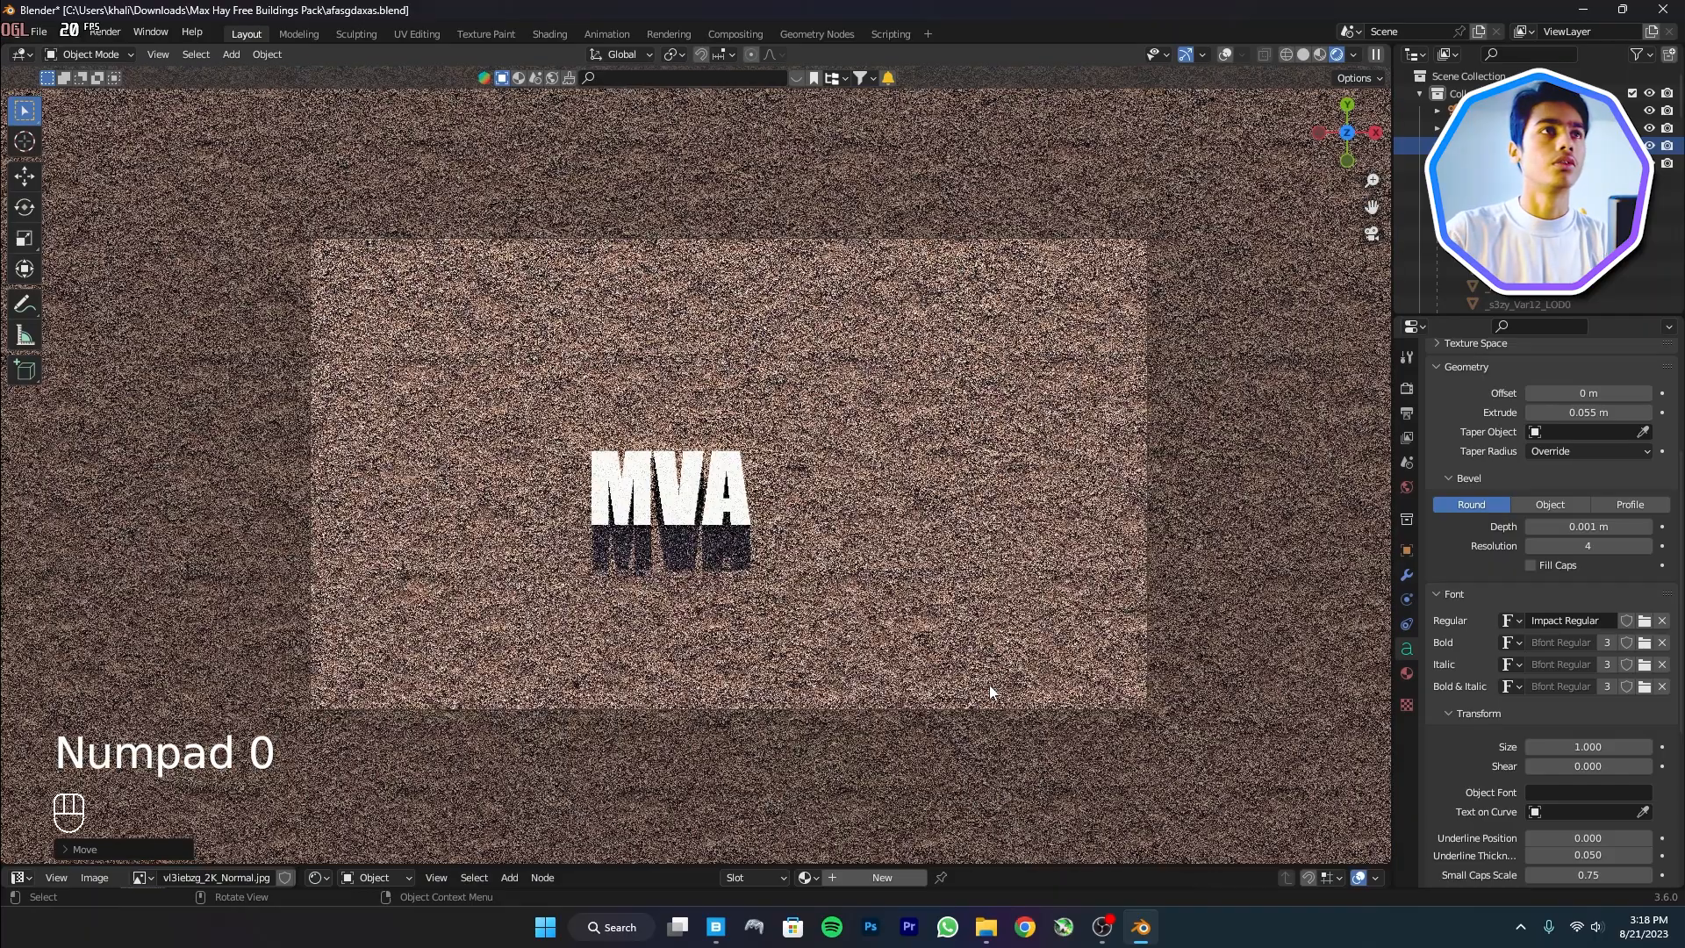
pyautogui.press('s')
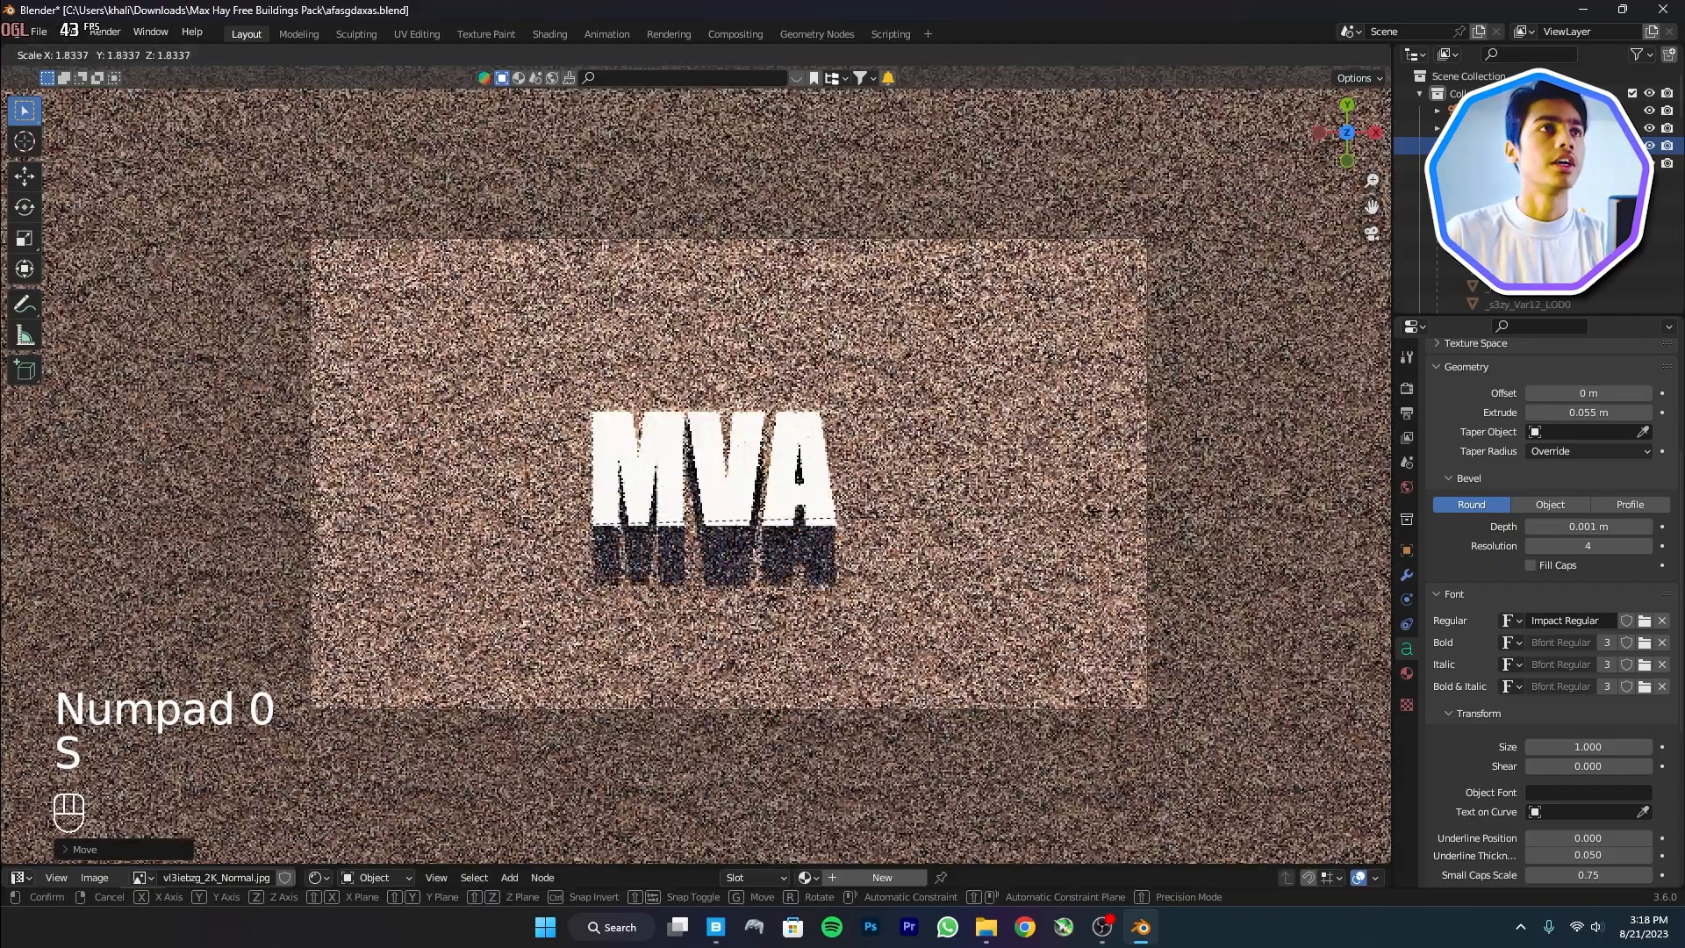
pyautogui.click(894, 534)
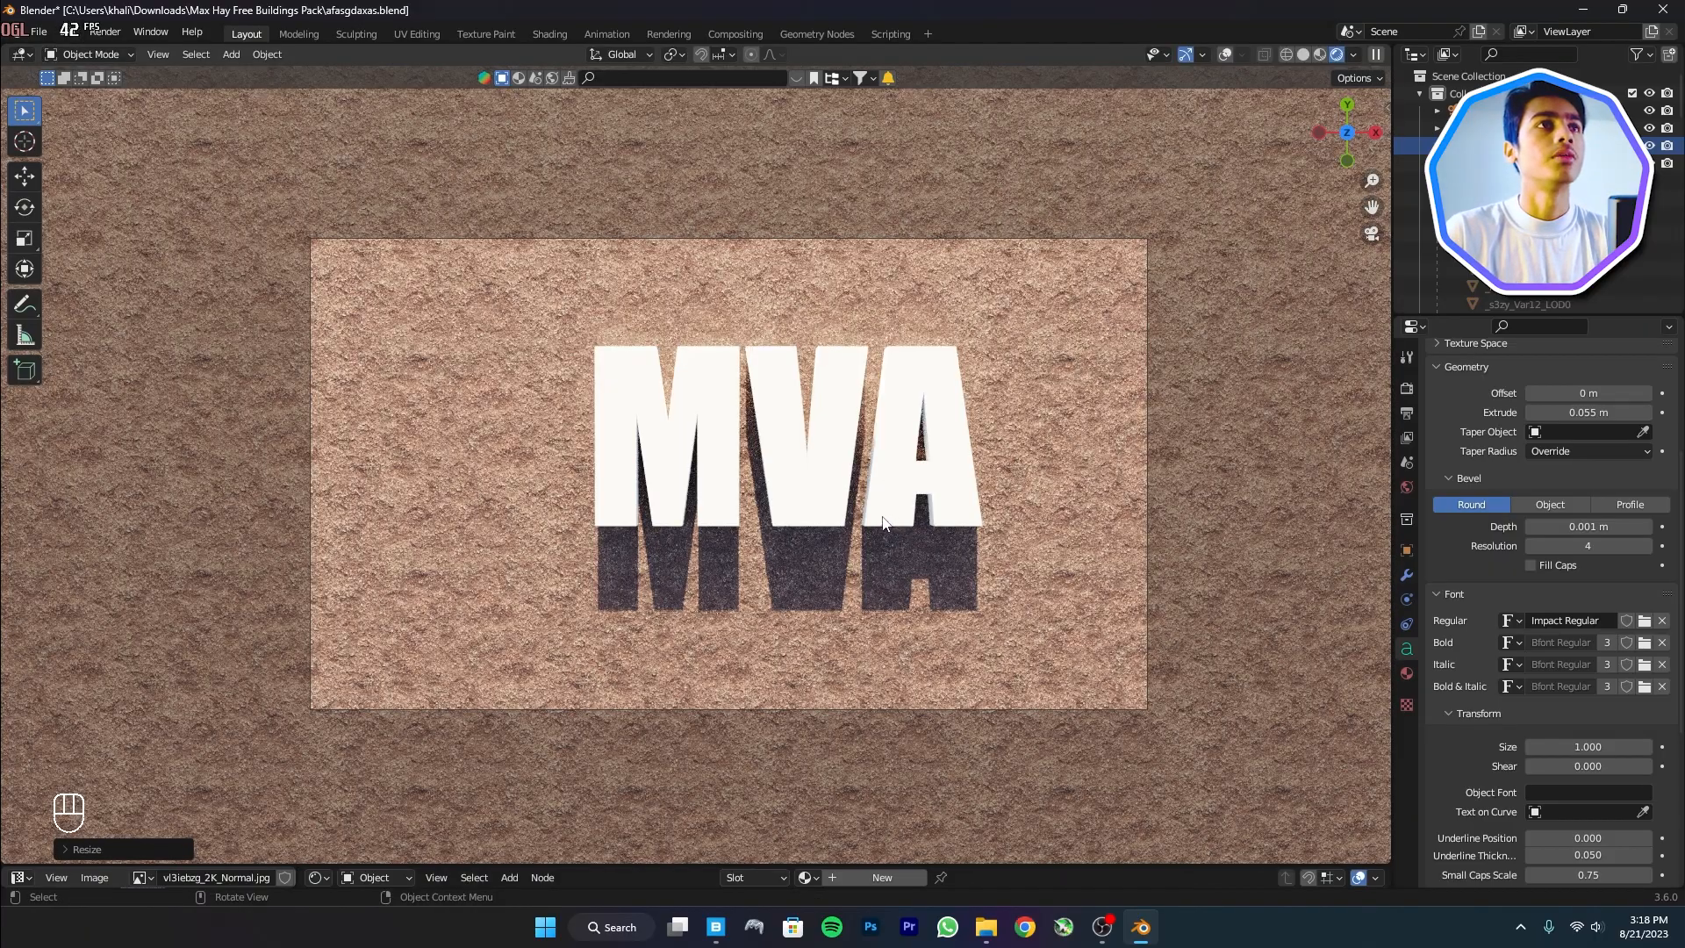
pyautogui.press('g')
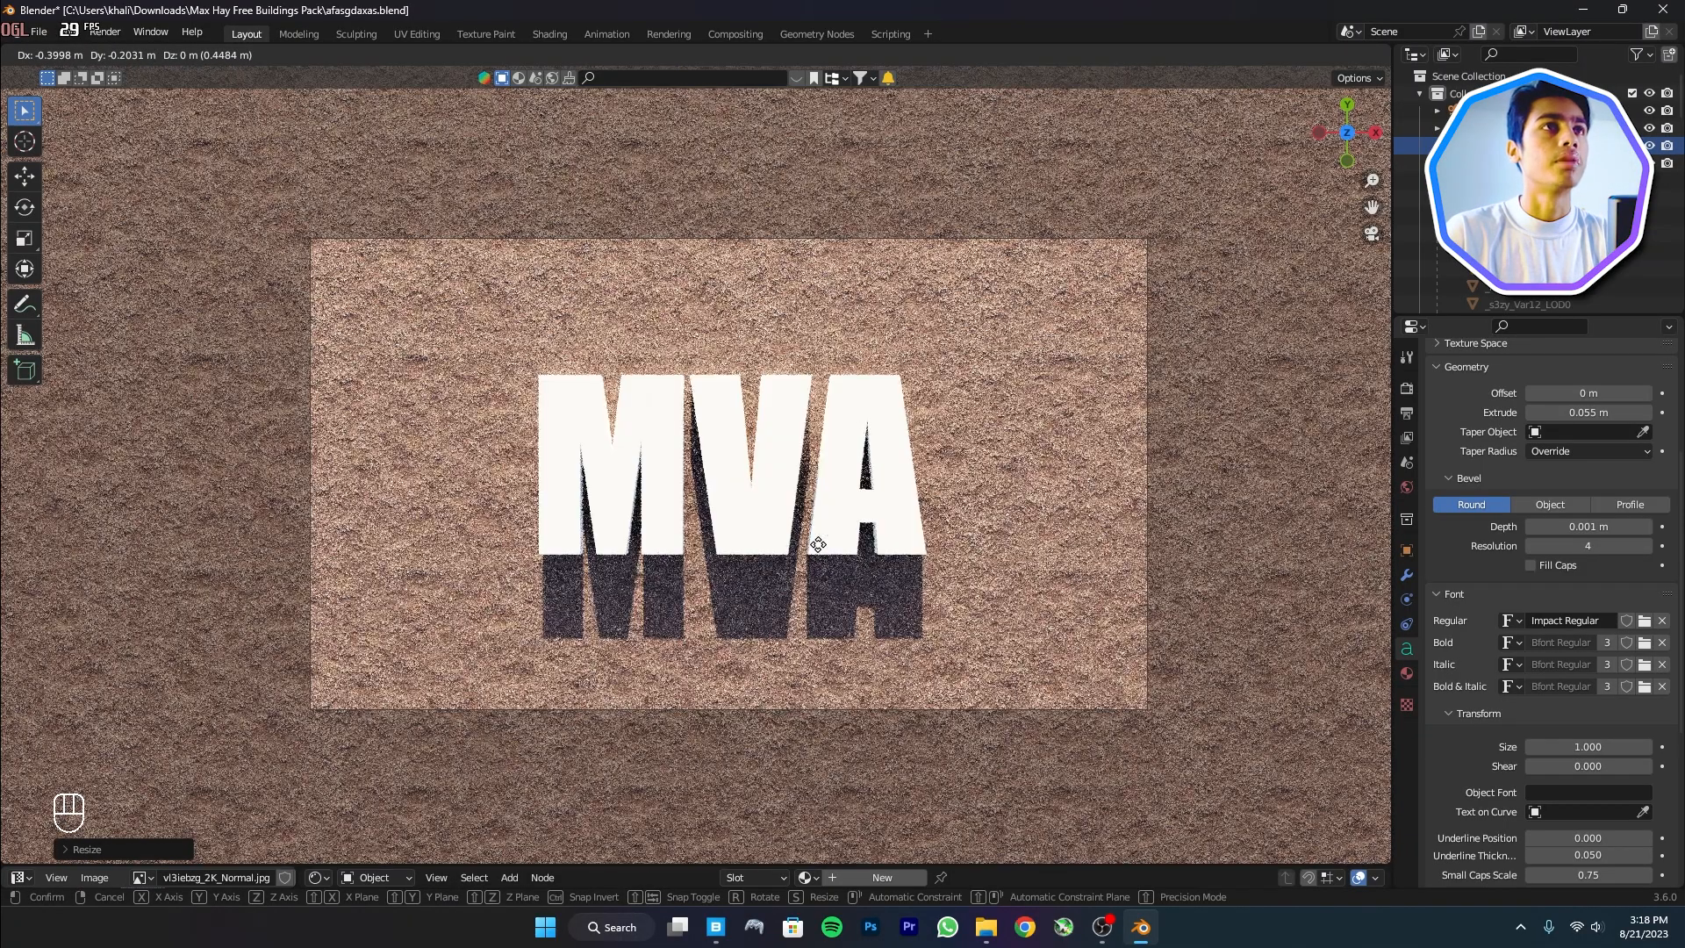
pyautogui.click(814, 537)
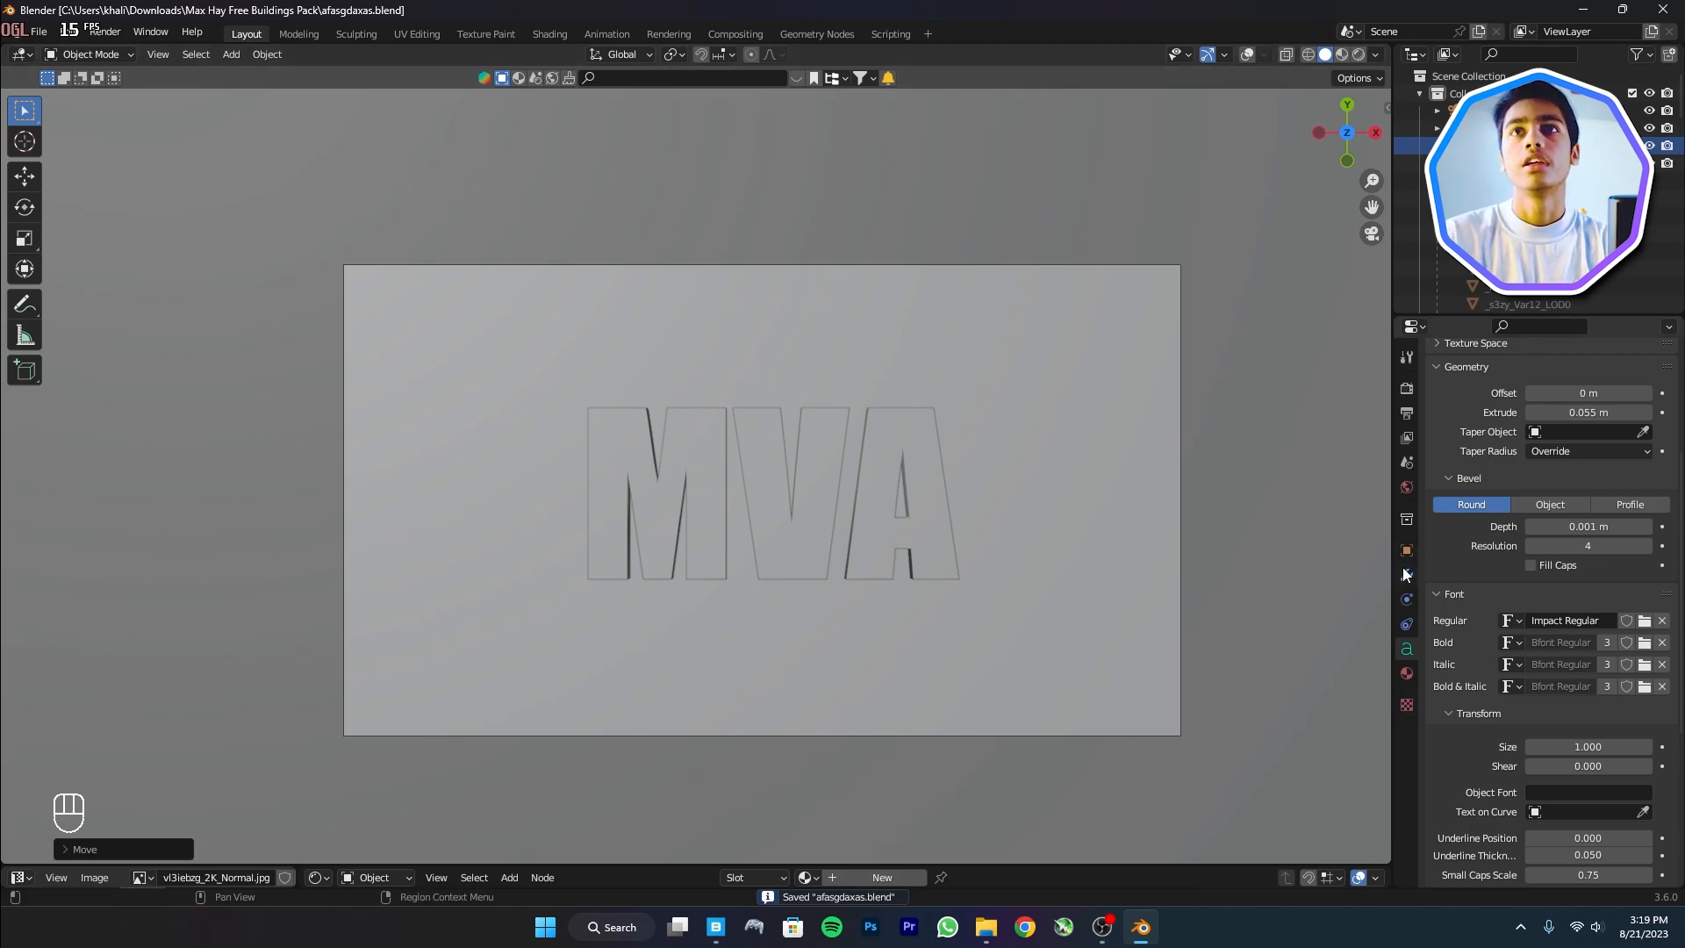
# Turn on viewport display for all four particle systems on the soil ground plane
pyautogui.click(1405, 572)
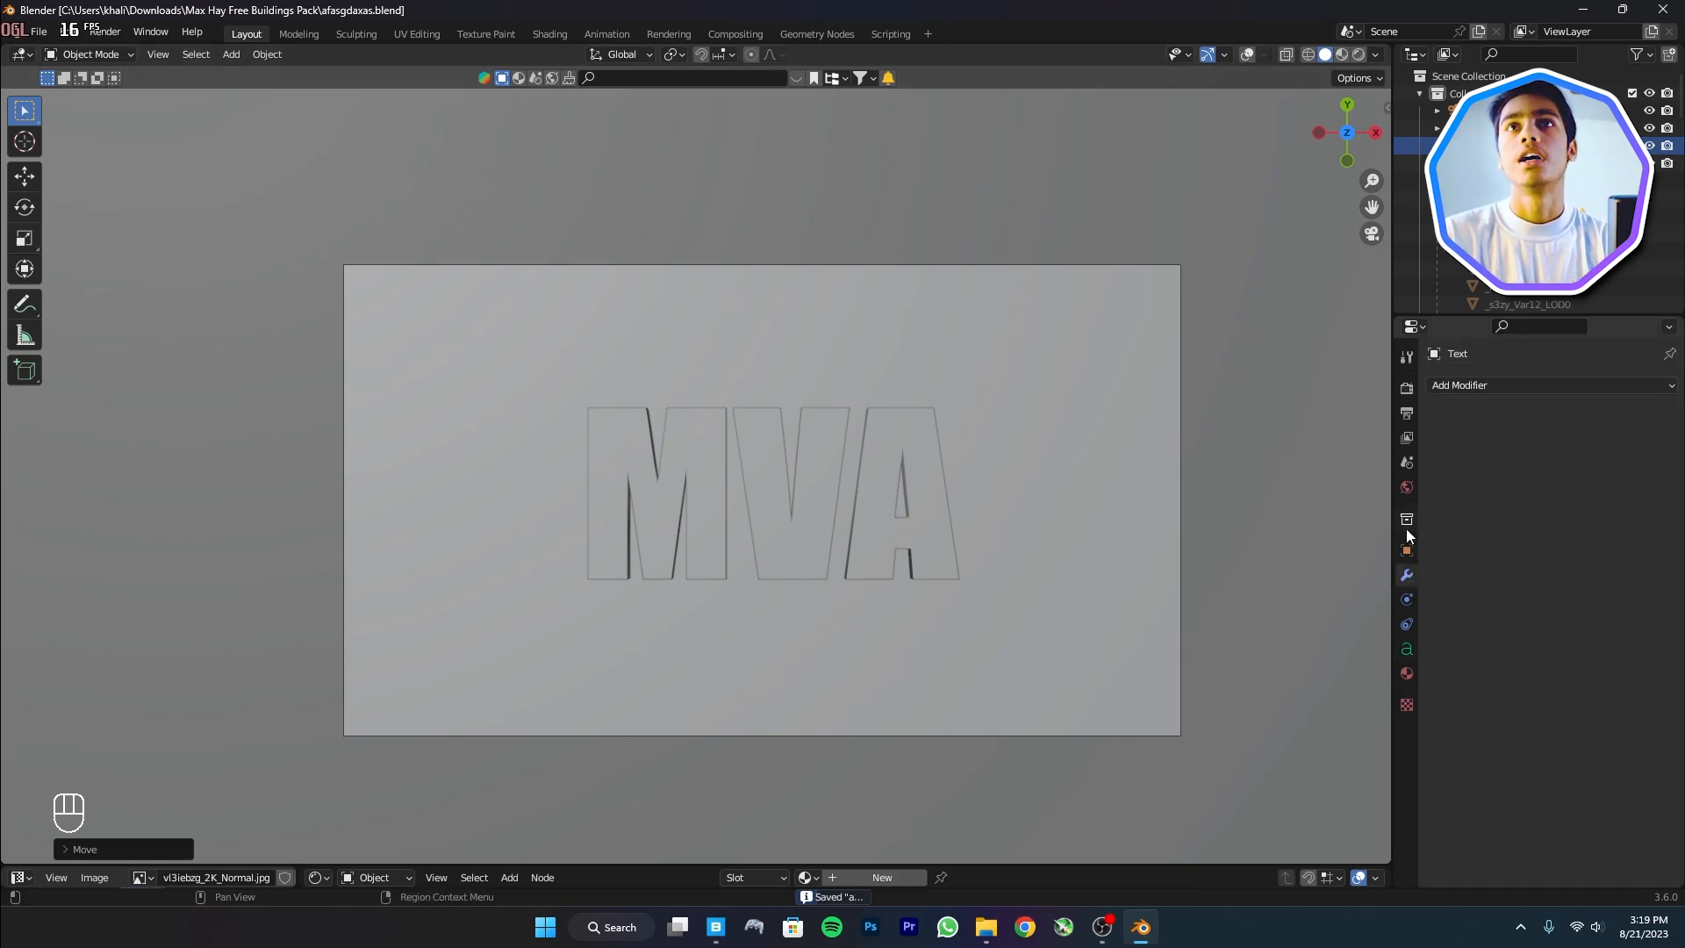
pyautogui.click(1272, 632)
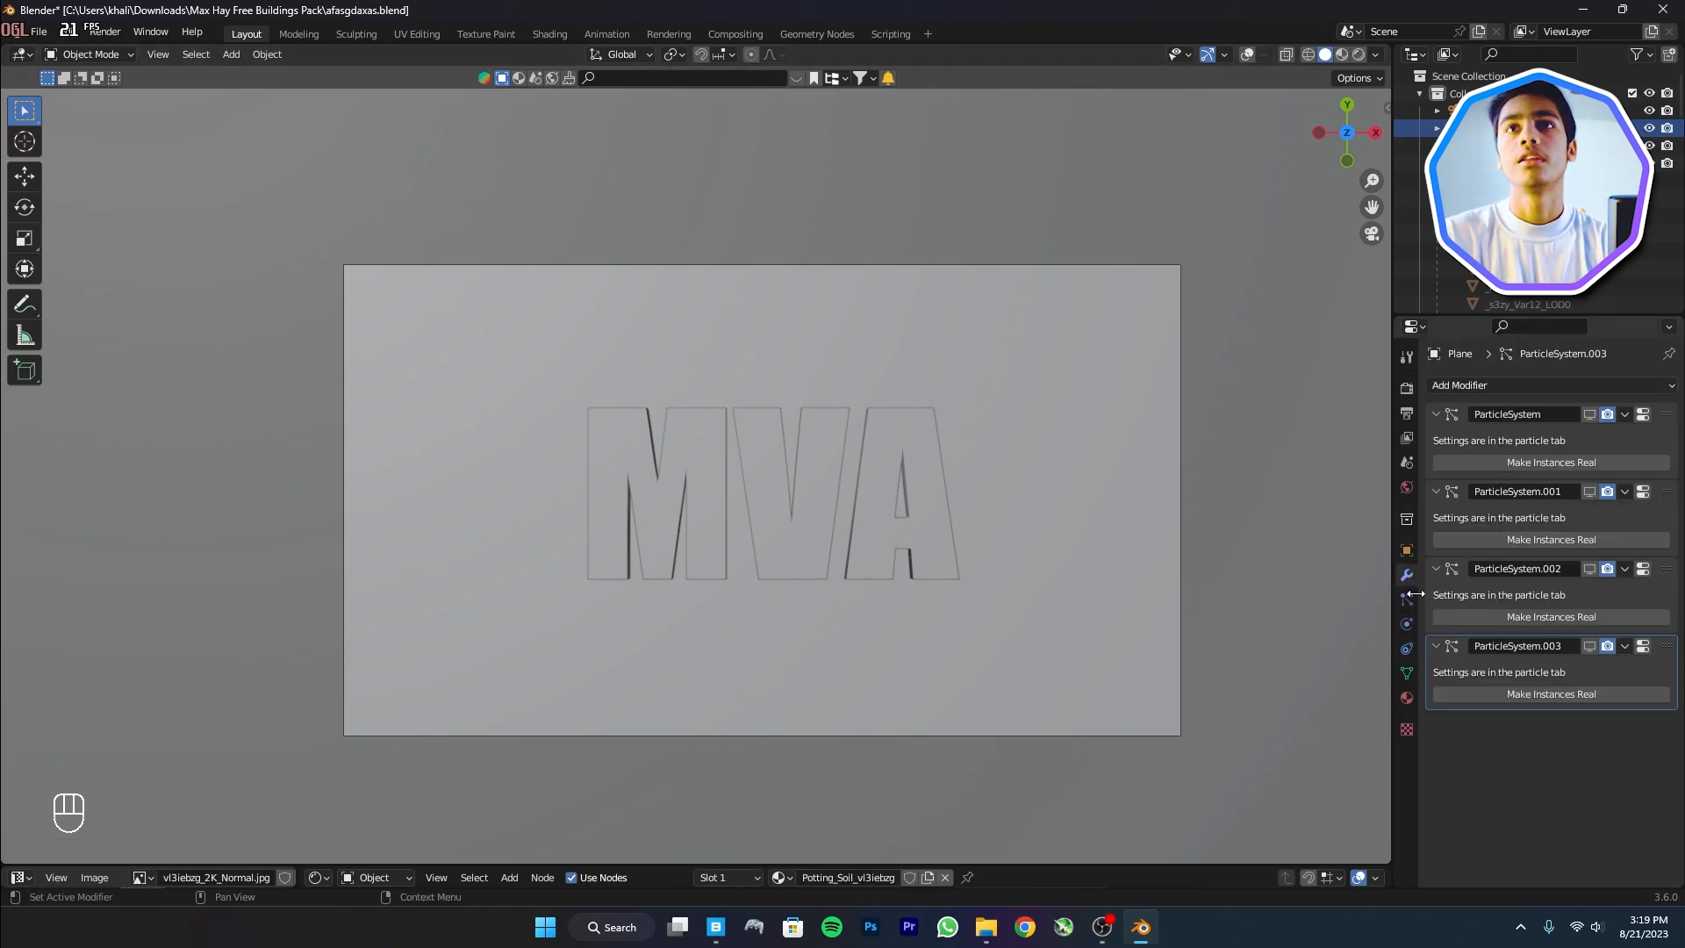
pyautogui.click(1406, 599)
pyautogui.moveTo(1630, 390); pyautogui.dragTo(1623, 440)
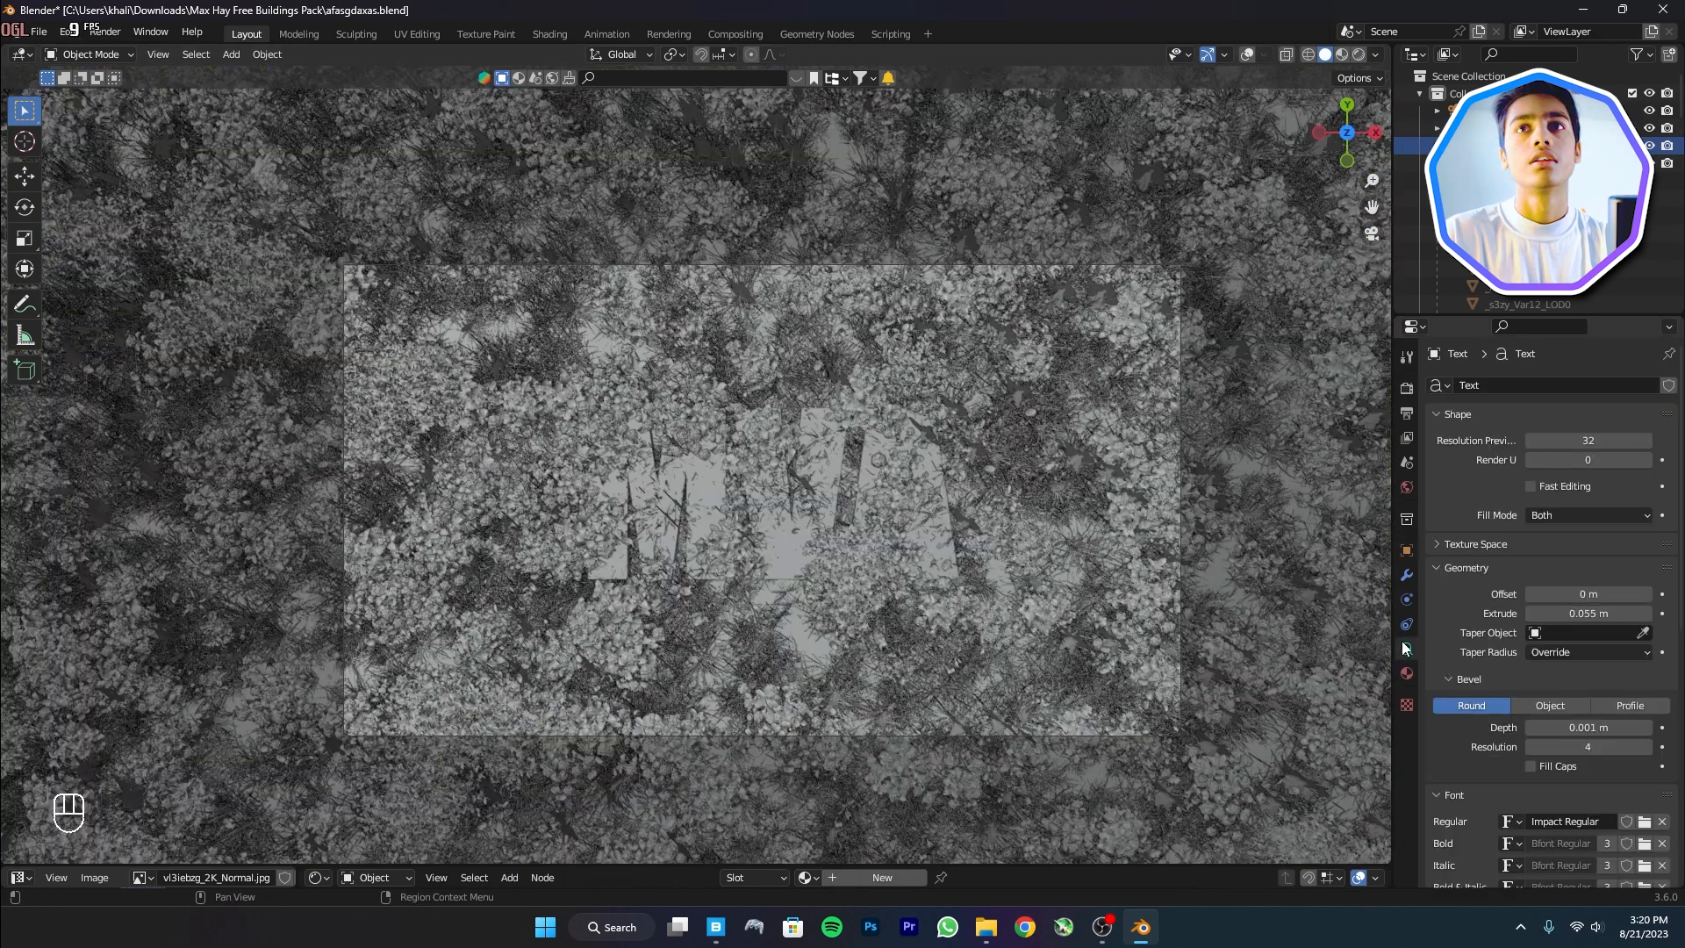
# Extrude the MVA letters to 0.202 m and save the file
pyautogui.scroll(-4, 1592, 587)
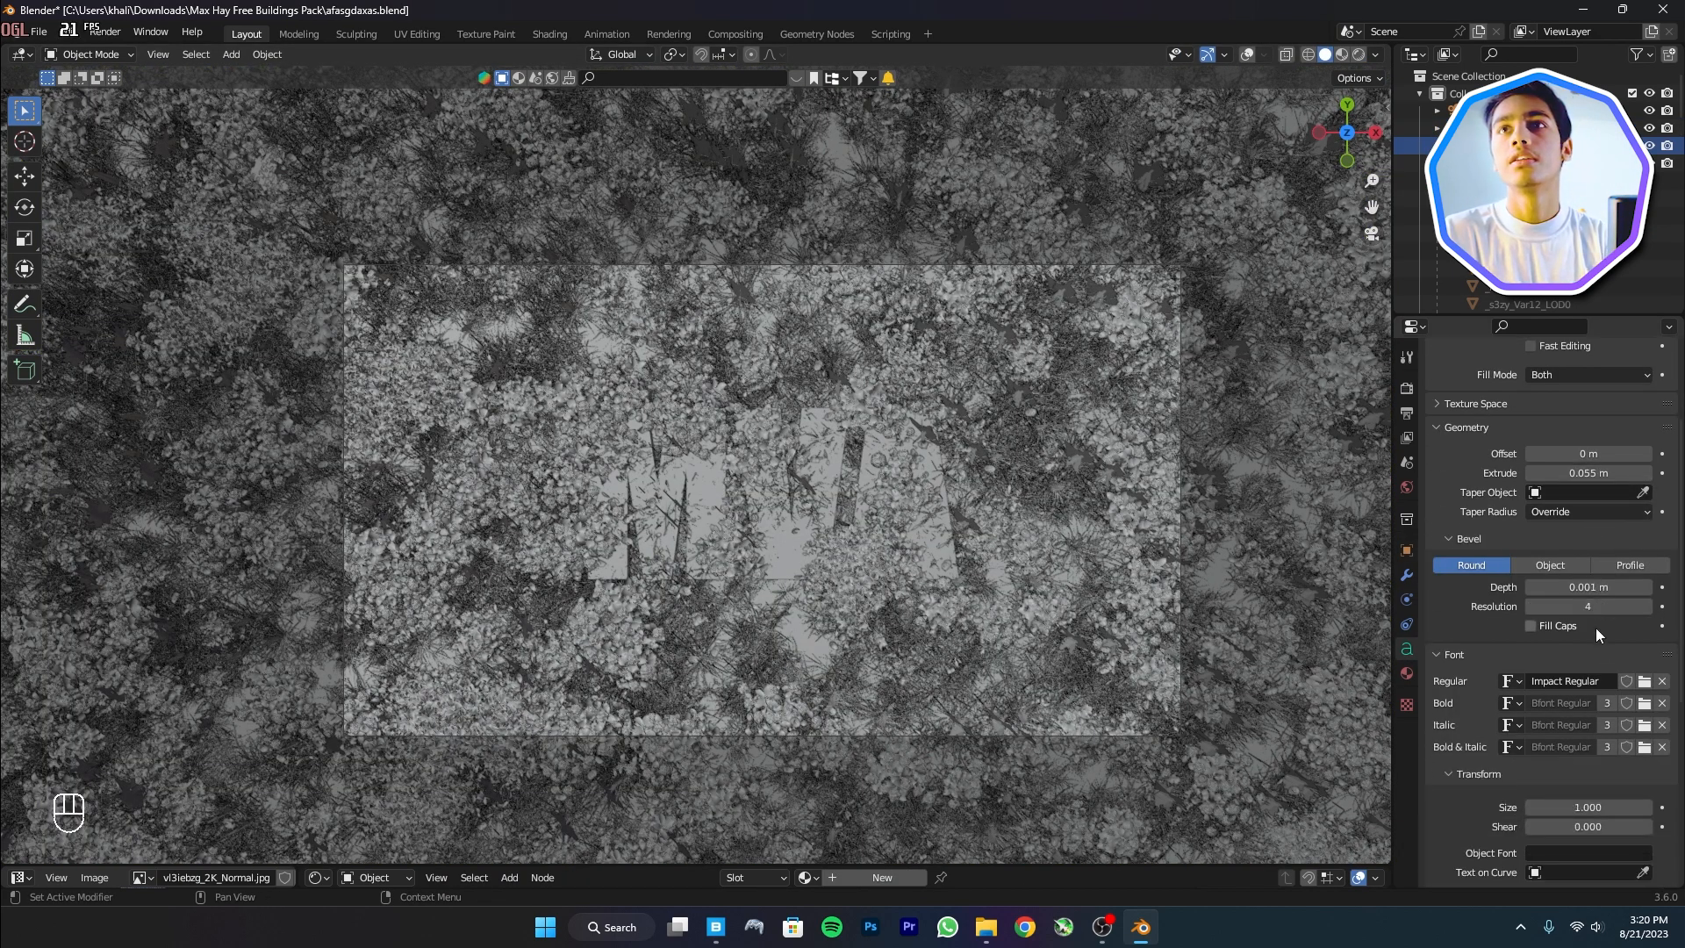
pyautogui.scroll(3, 1596, 614)
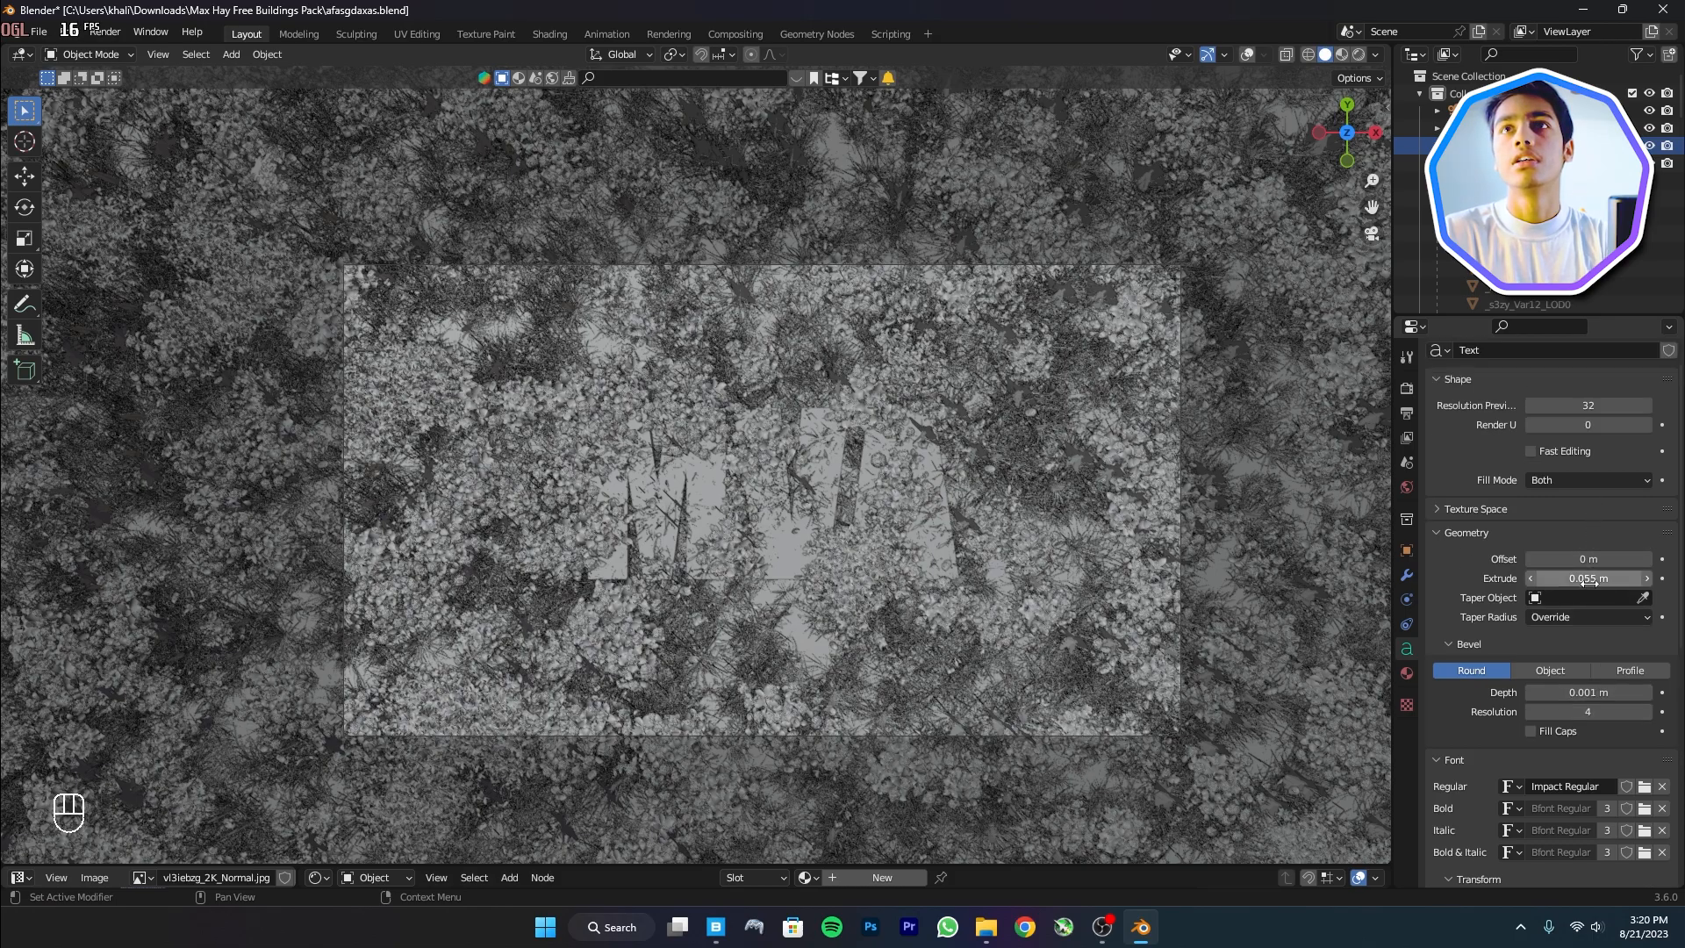
pyautogui.keyDown('shift'); pyautogui.moveTo(1594, 580); pyautogui.dragTo(1667, 579); pyautogui.keyUp('shift')
pyautogui.hotkey('ctrl', 's')
pyautogui.click(928, 514)
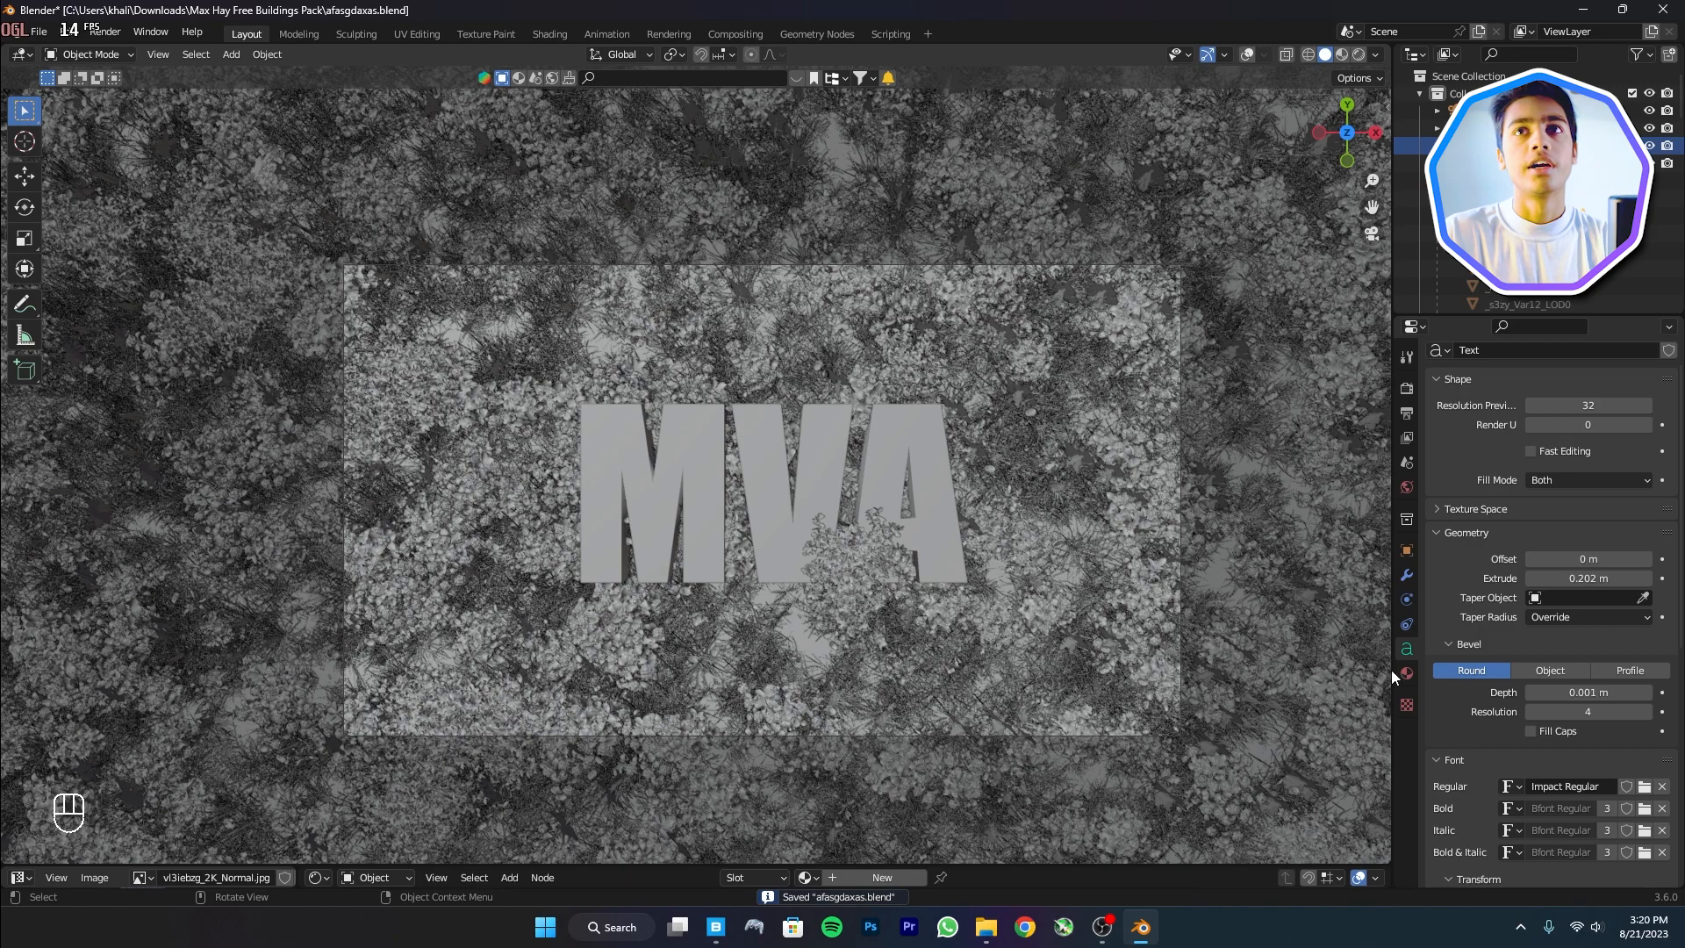
# Convert the MVA text object into a mesh
pyautogui.rightClick(774, 452)
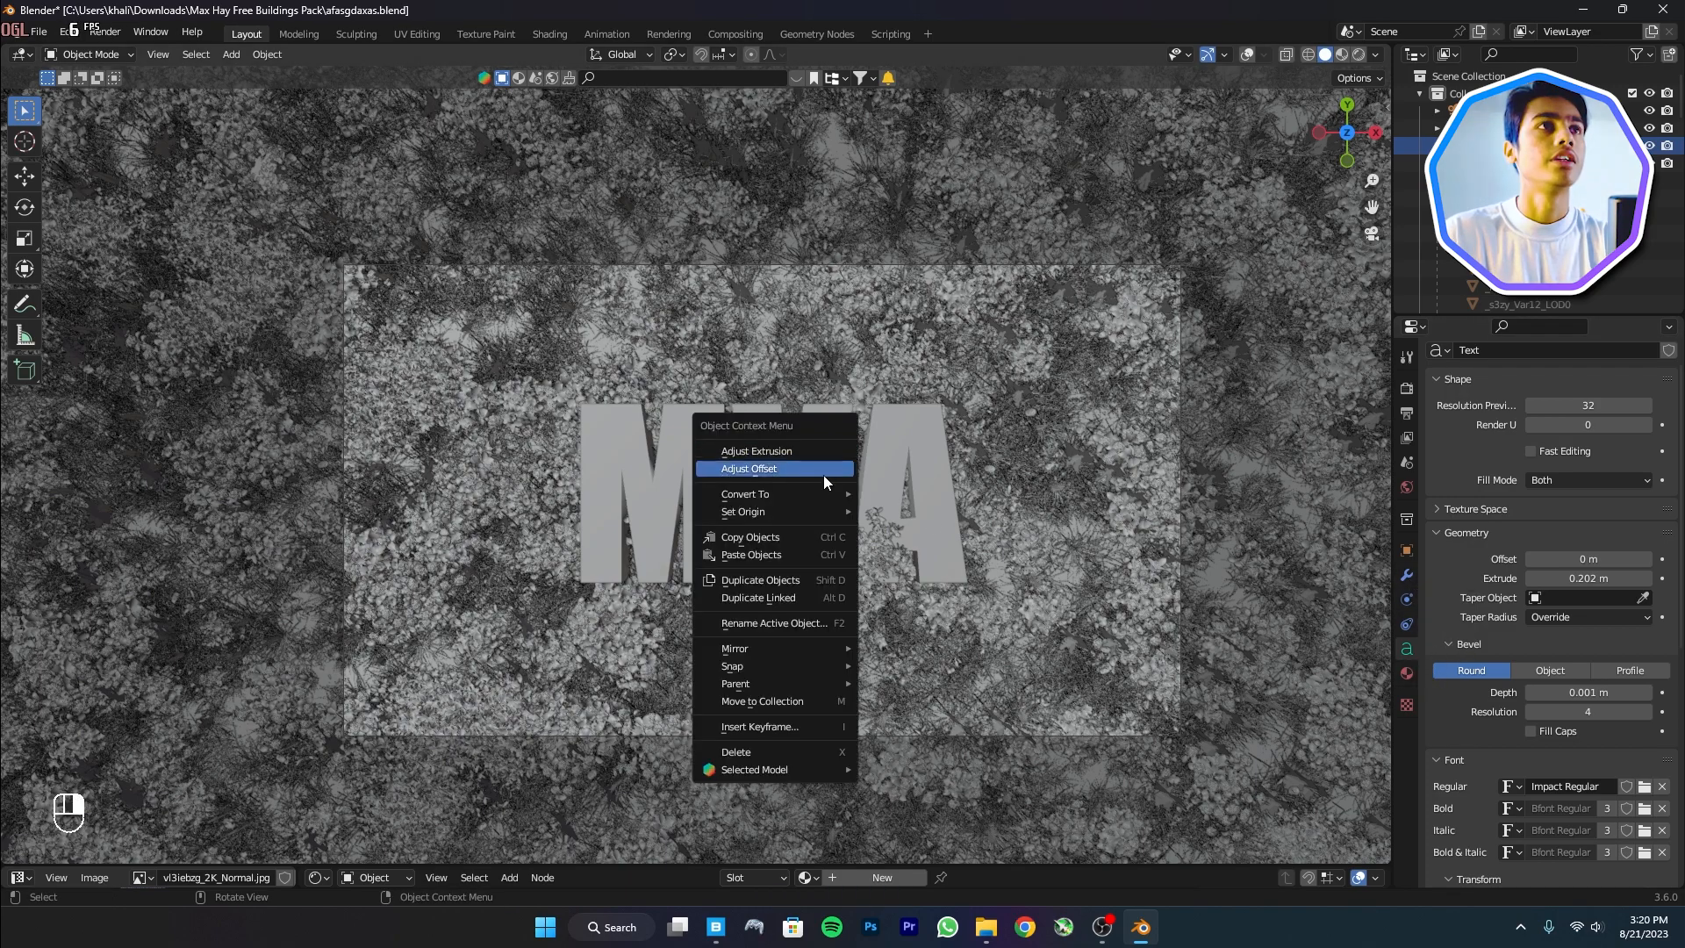
pyautogui.moveTo(845, 498)
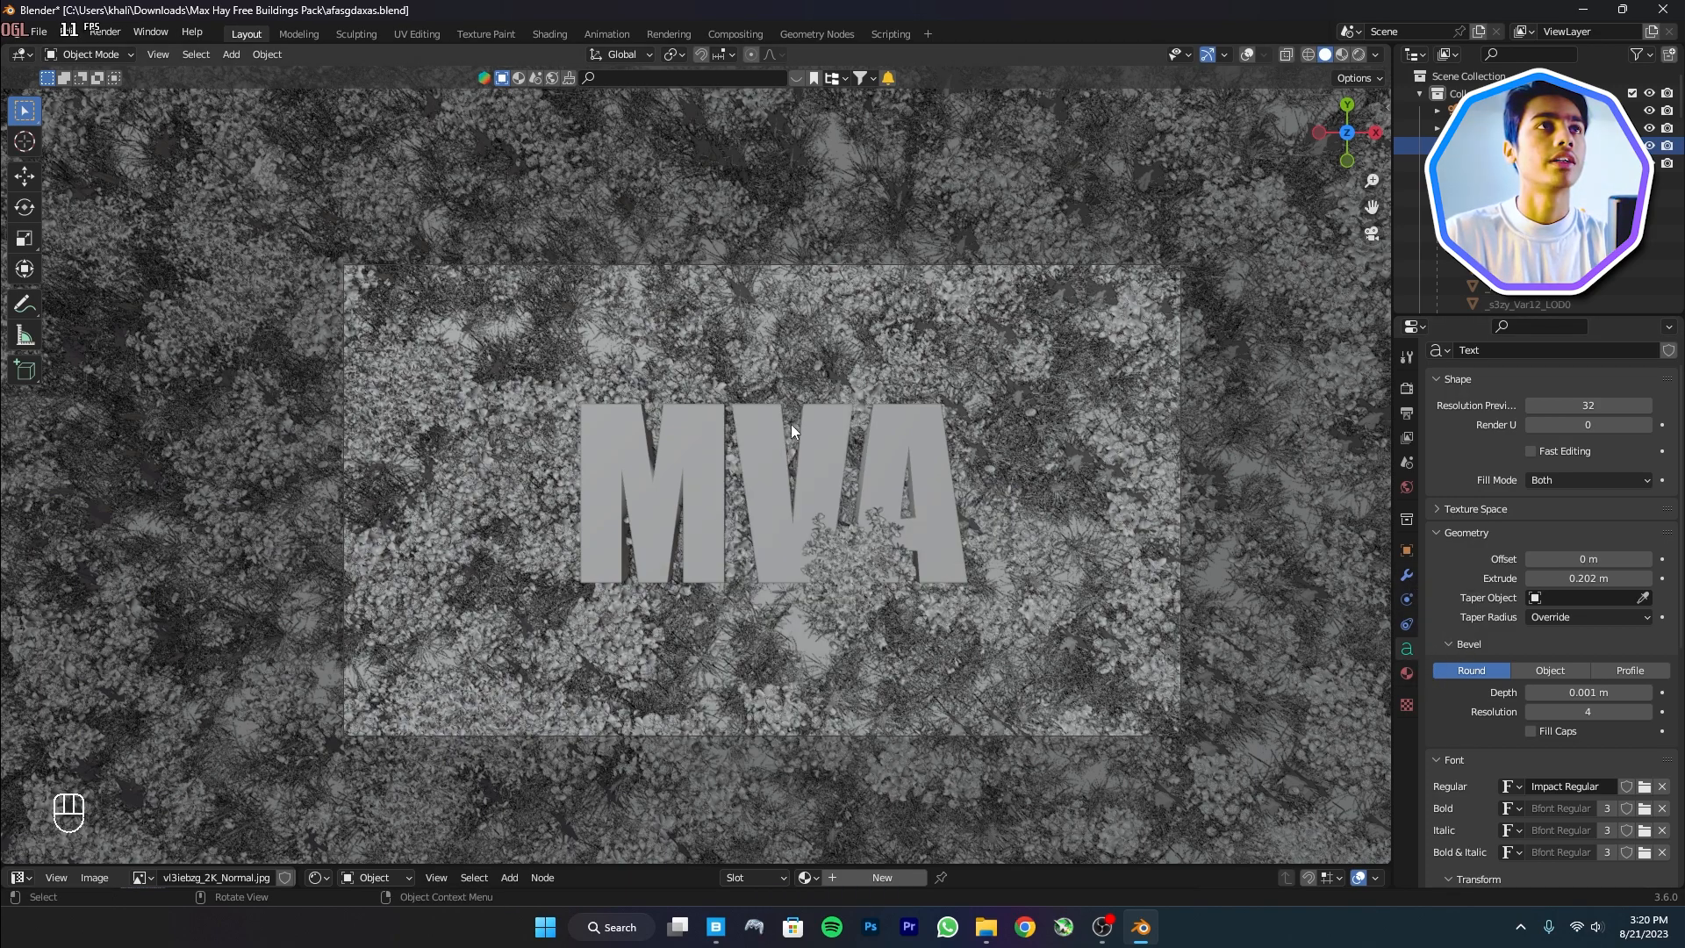
pyautogui.rightClick(790, 440)
pyautogui.moveTo(762, 492)
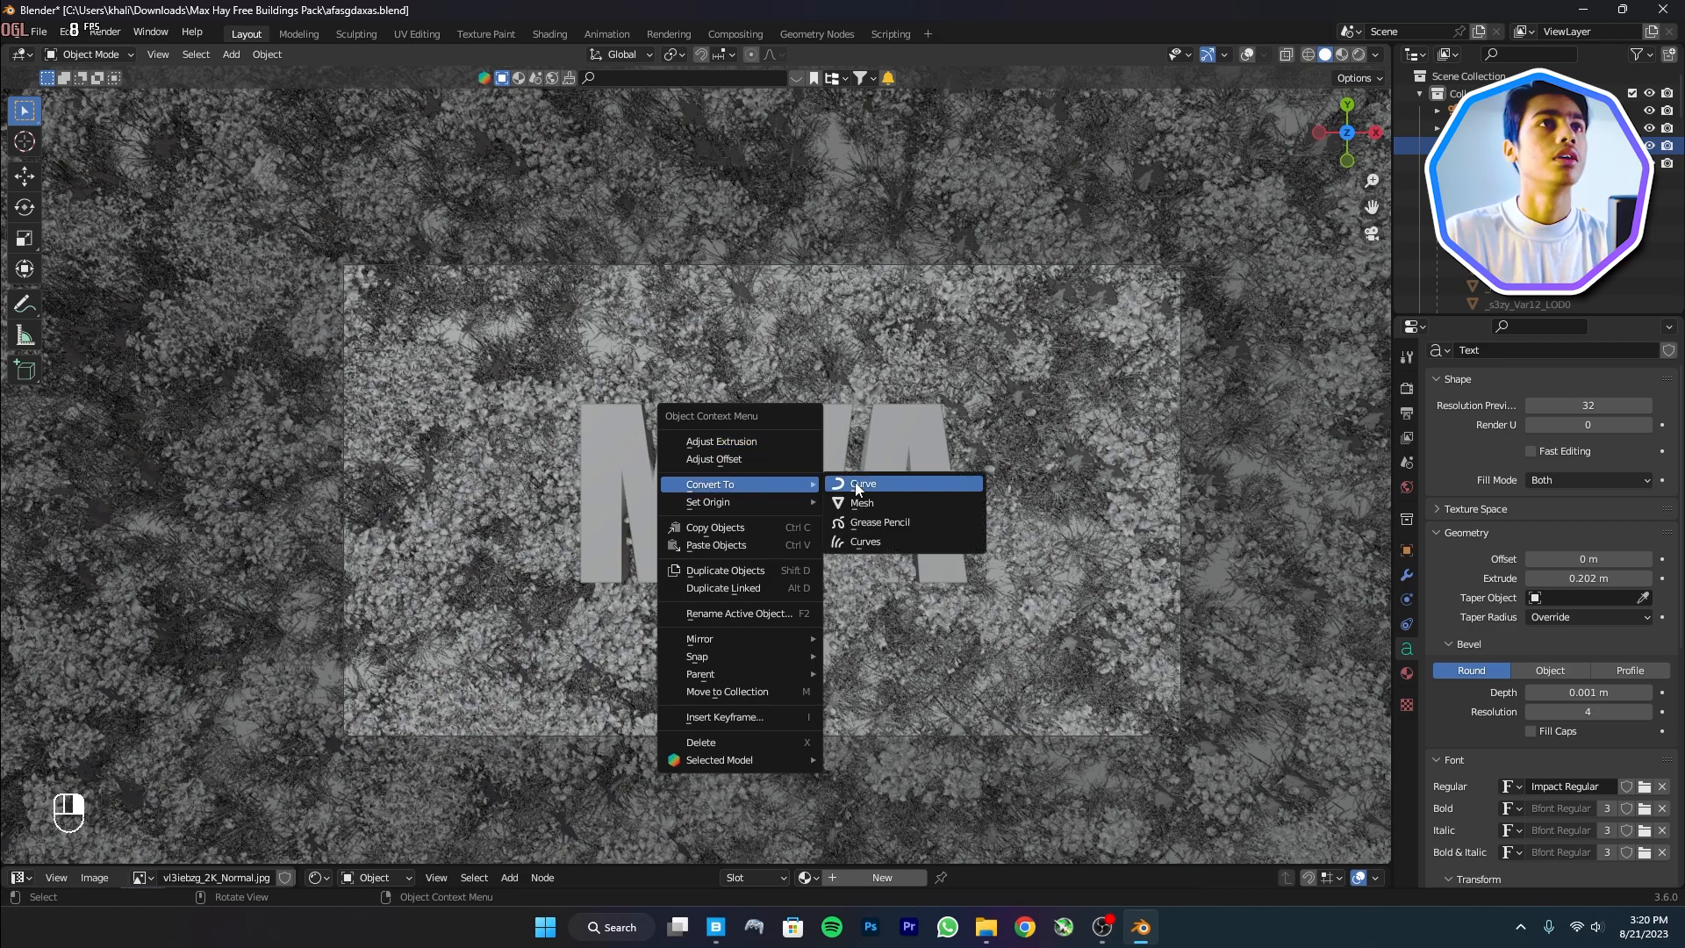
pyautogui.click(871, 500)
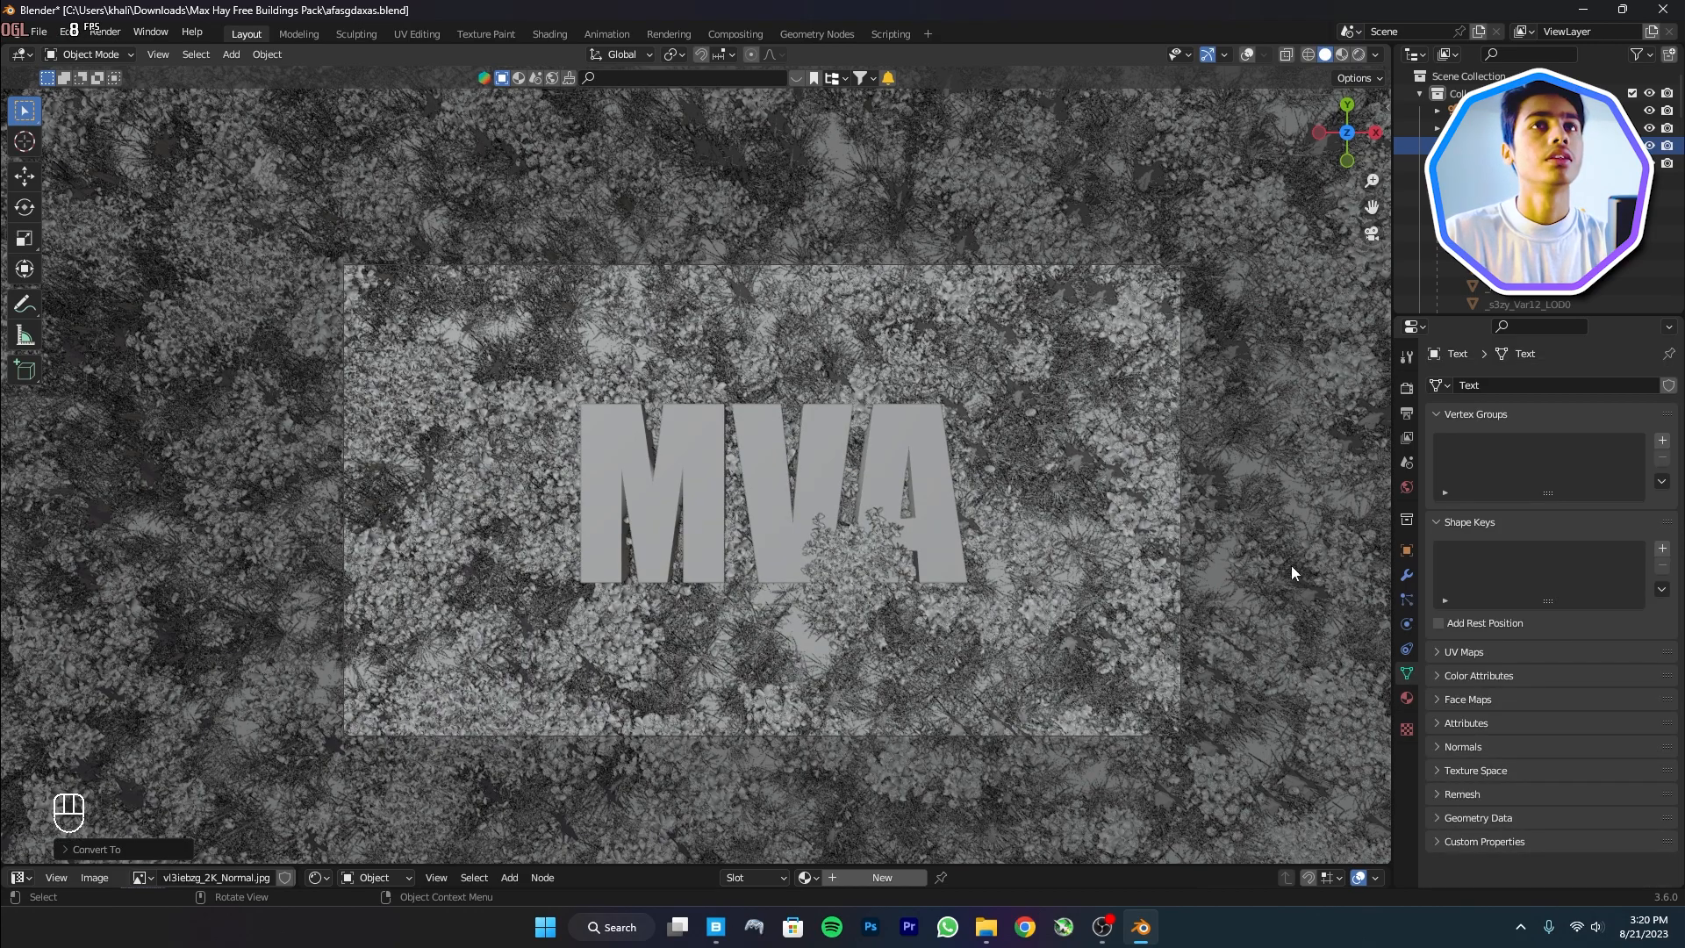
# Add a hair particle system to the MVA mesh that renders the Blue collection as instances
pyautogui.click(1408, 600)
pyautogui.click(1670, 389)
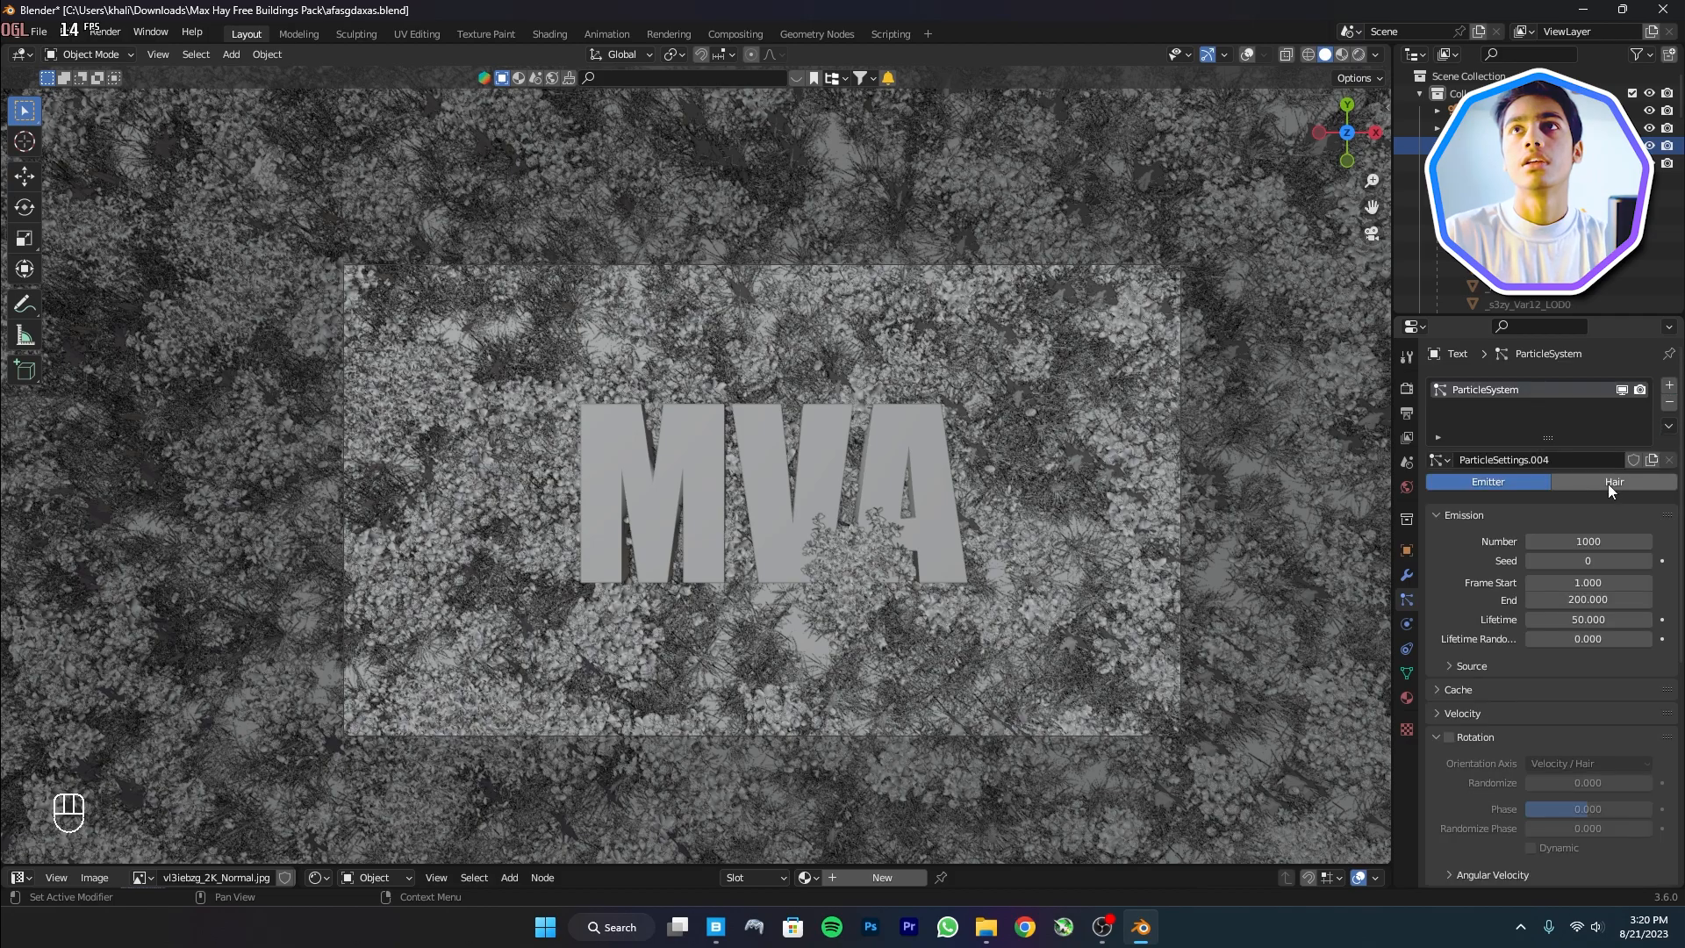
pyautogui.click(1613, 482)
pyautogui.scroll(-3, 1497, 656)
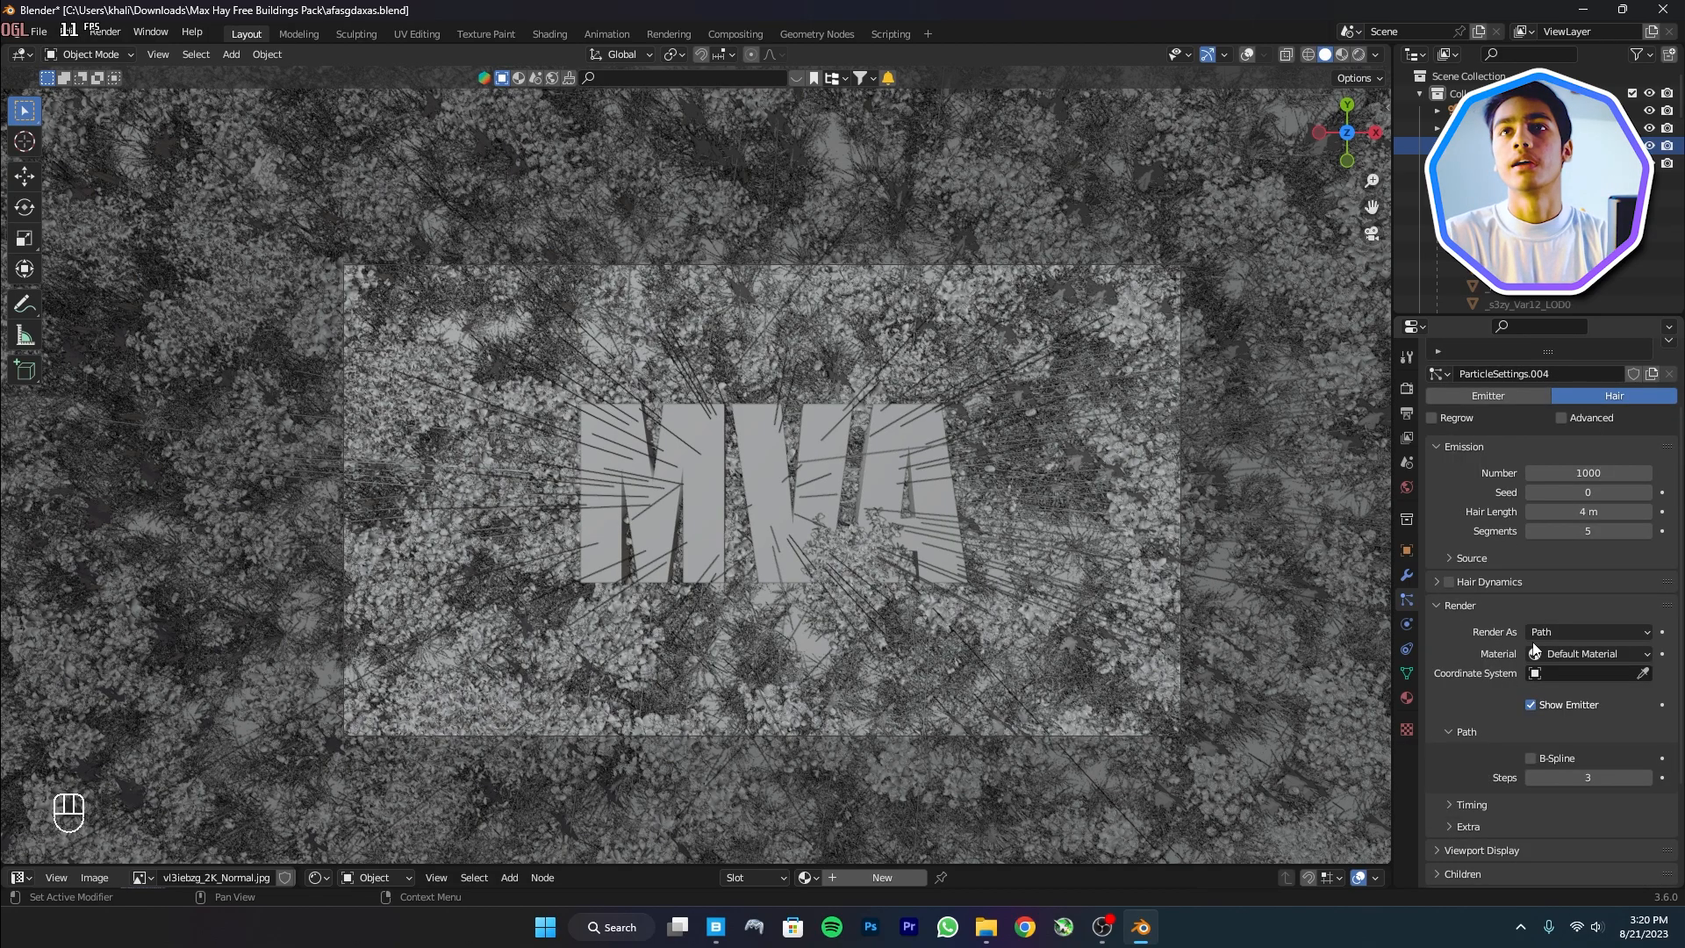
pyautogui.click(1587, 631)
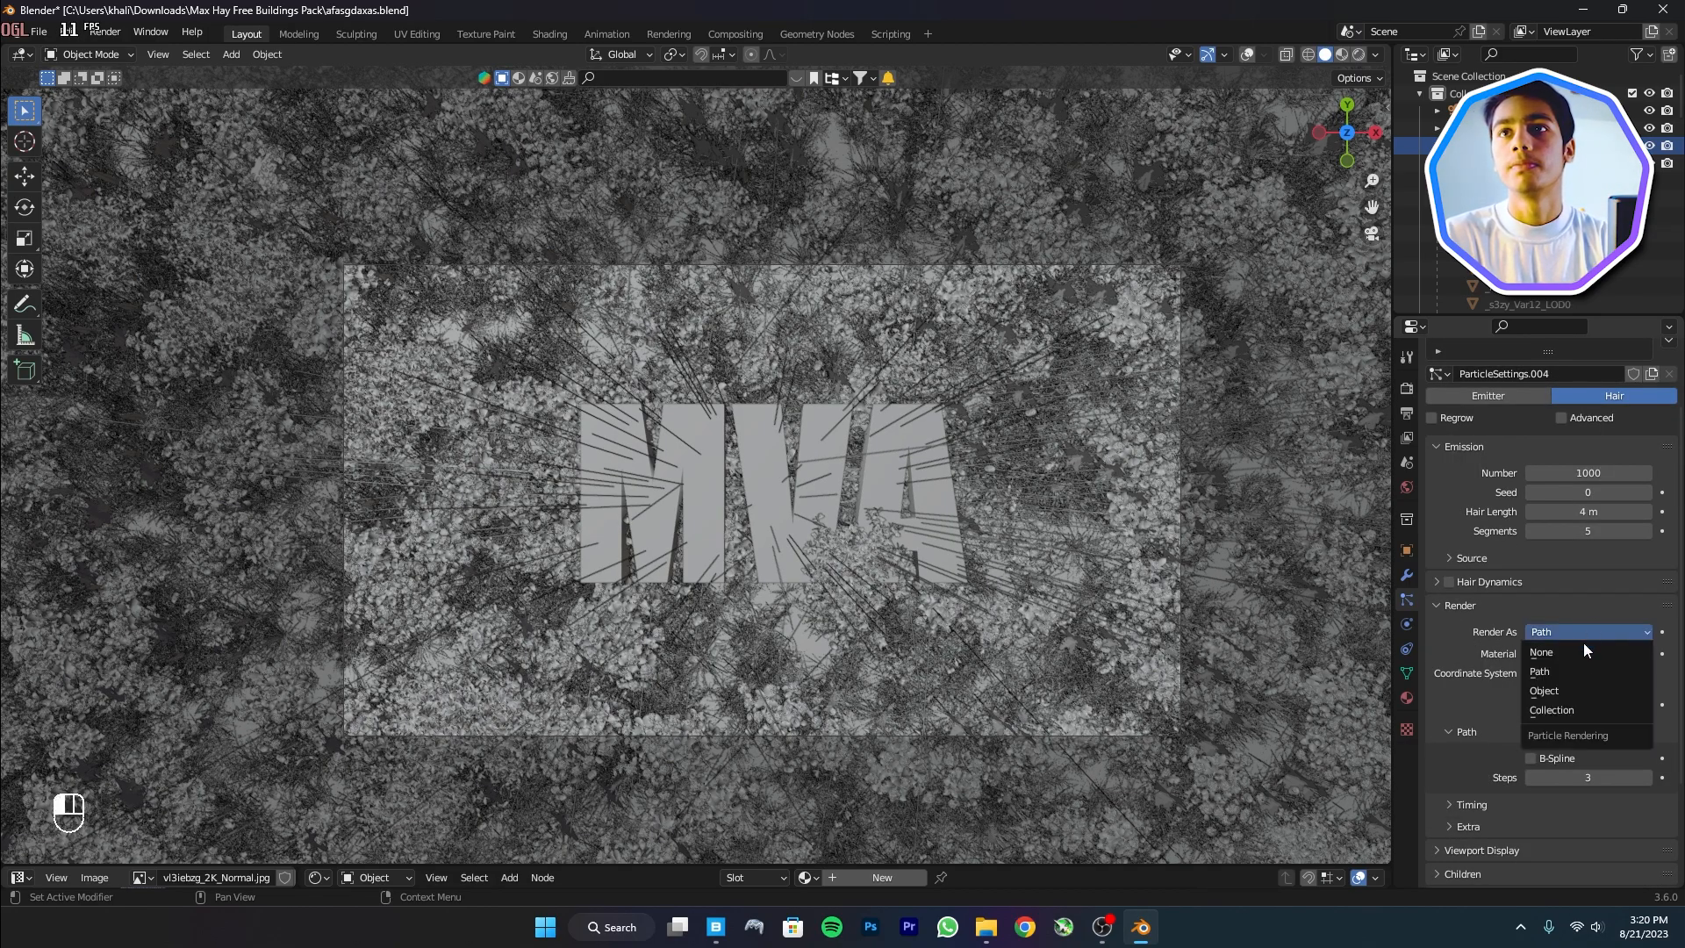
pyautogui.click(1560, 707)
pyautogui.click(1578, 759)
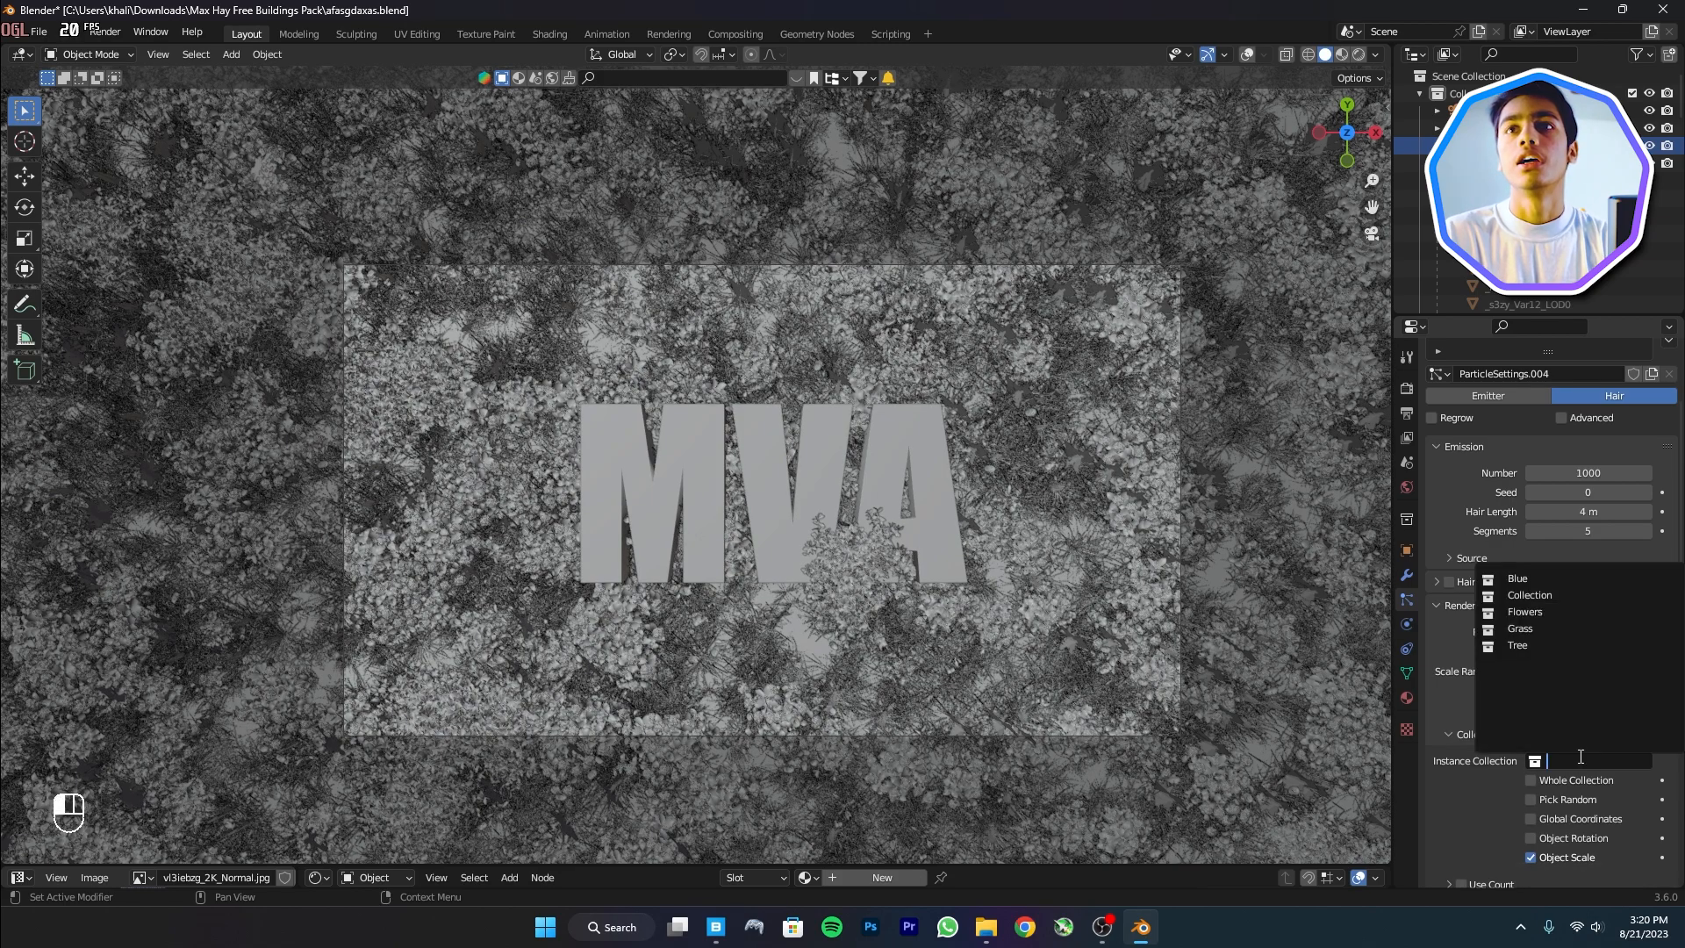
pyautogui.click(1537, 579)
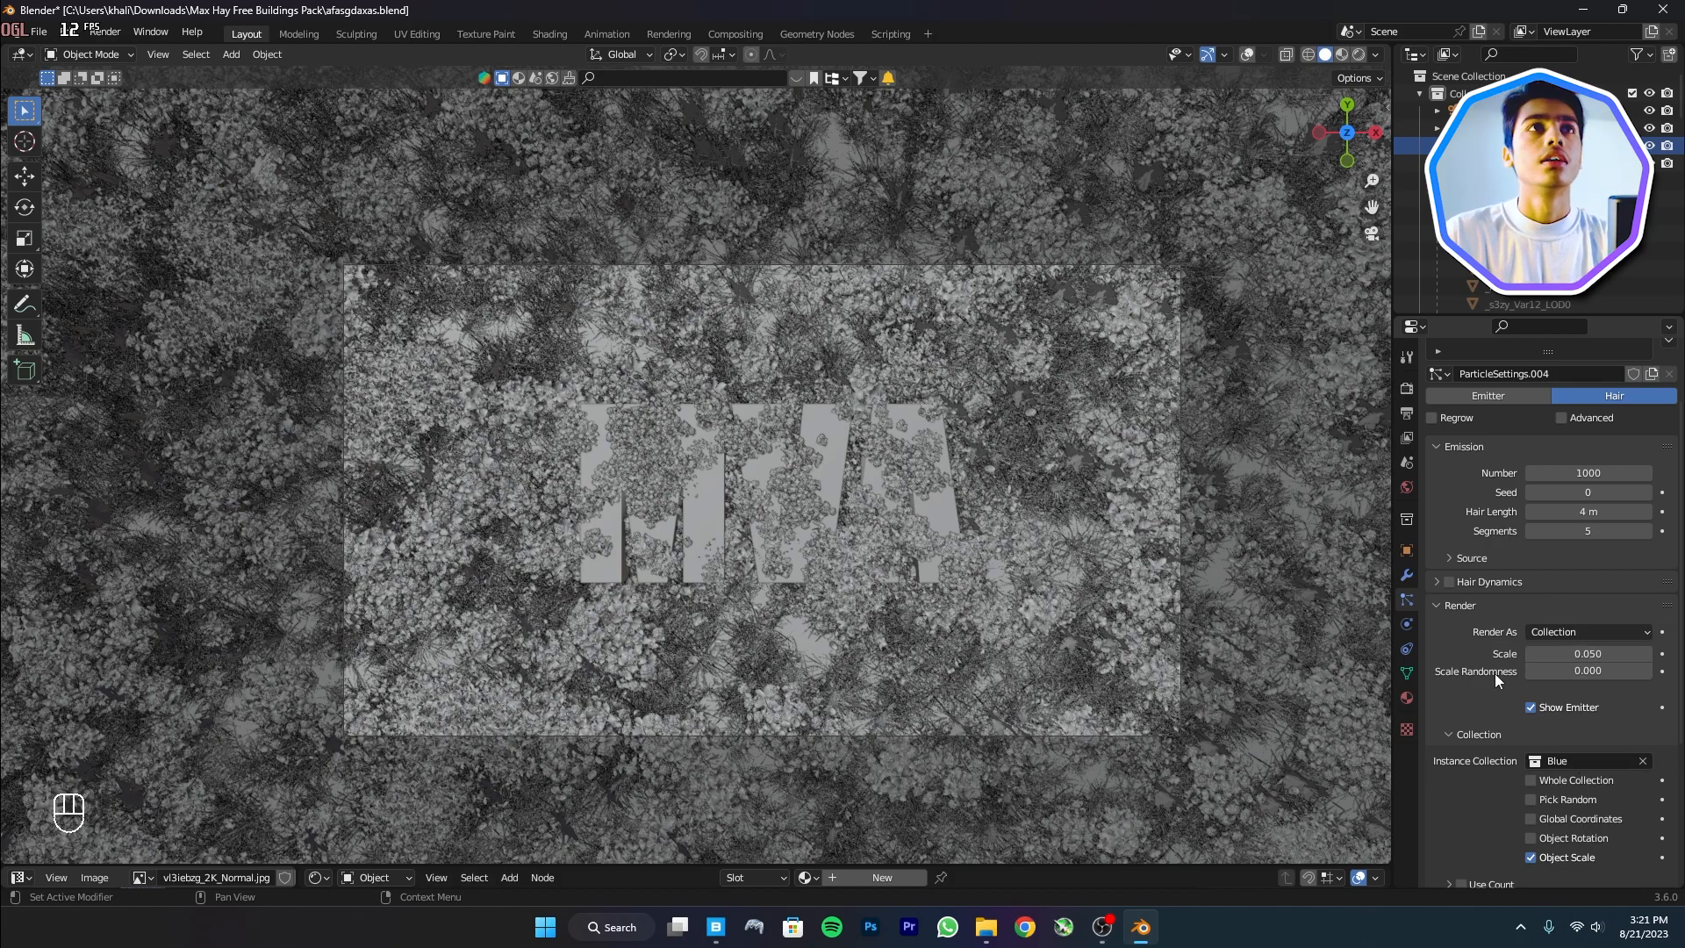
# Set the hair length to 2.79 m and the random seed to 3 to re-scatter the flowers
pyautogui.scroll(1, 1678, 484)
pyautogui.scroll(1, 1679, 484)
pyautogui.moveTo(1589, 597); pyautogui.dragTo(1537, 597)
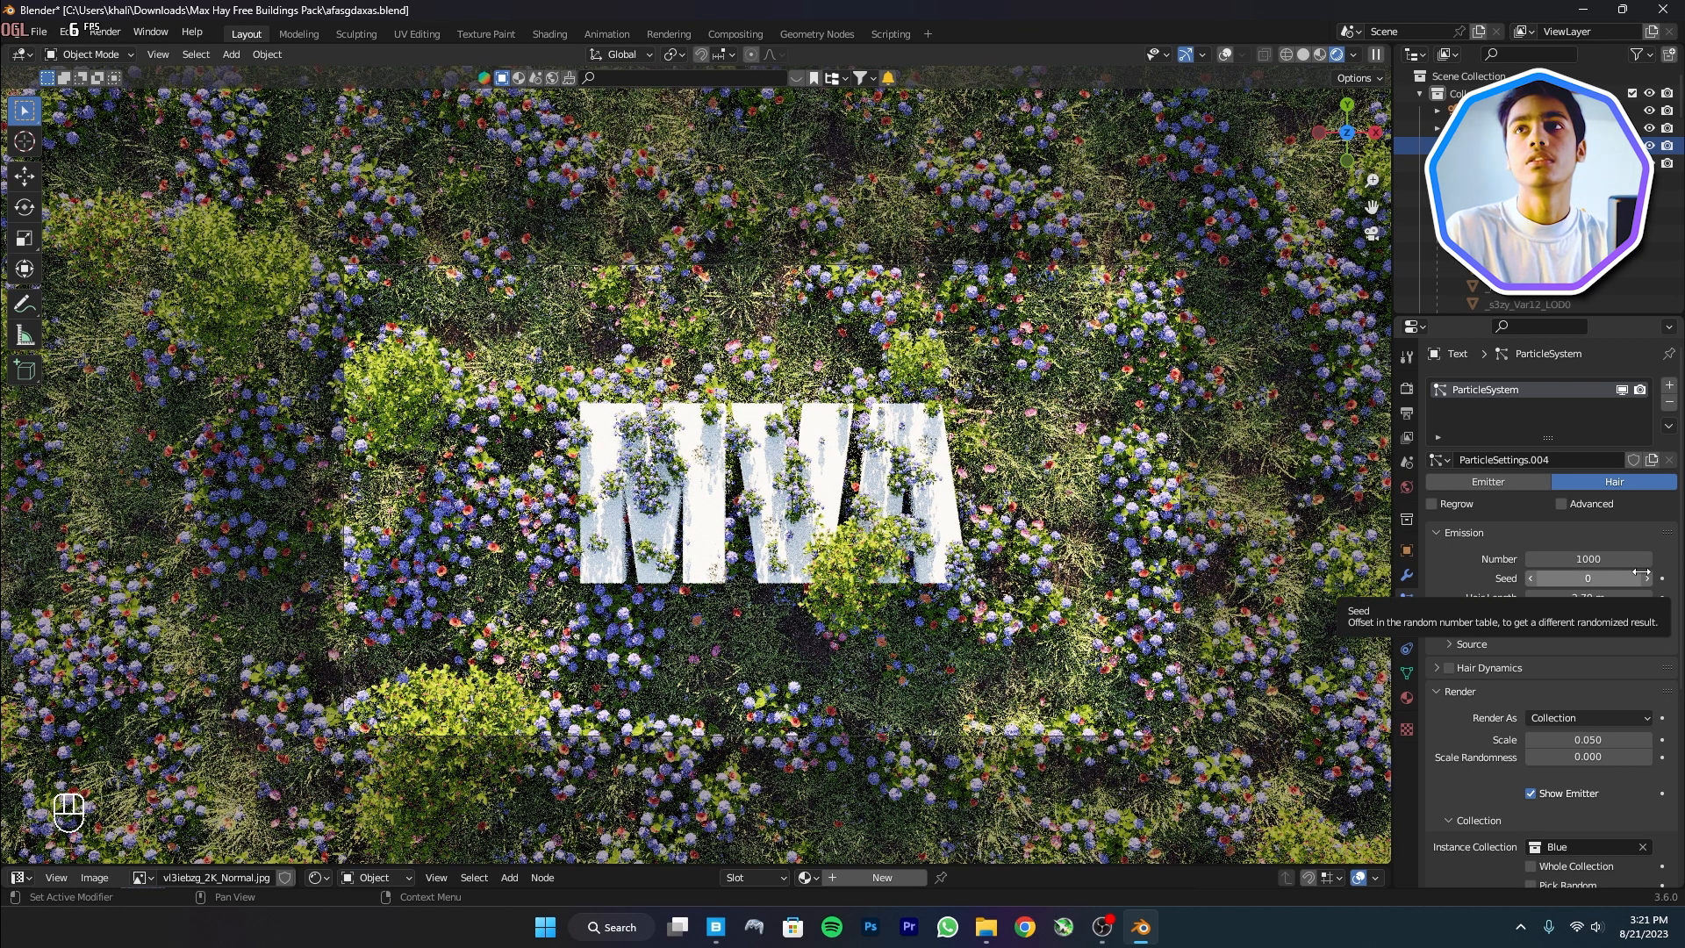
pyautogui.click(1645, 578)
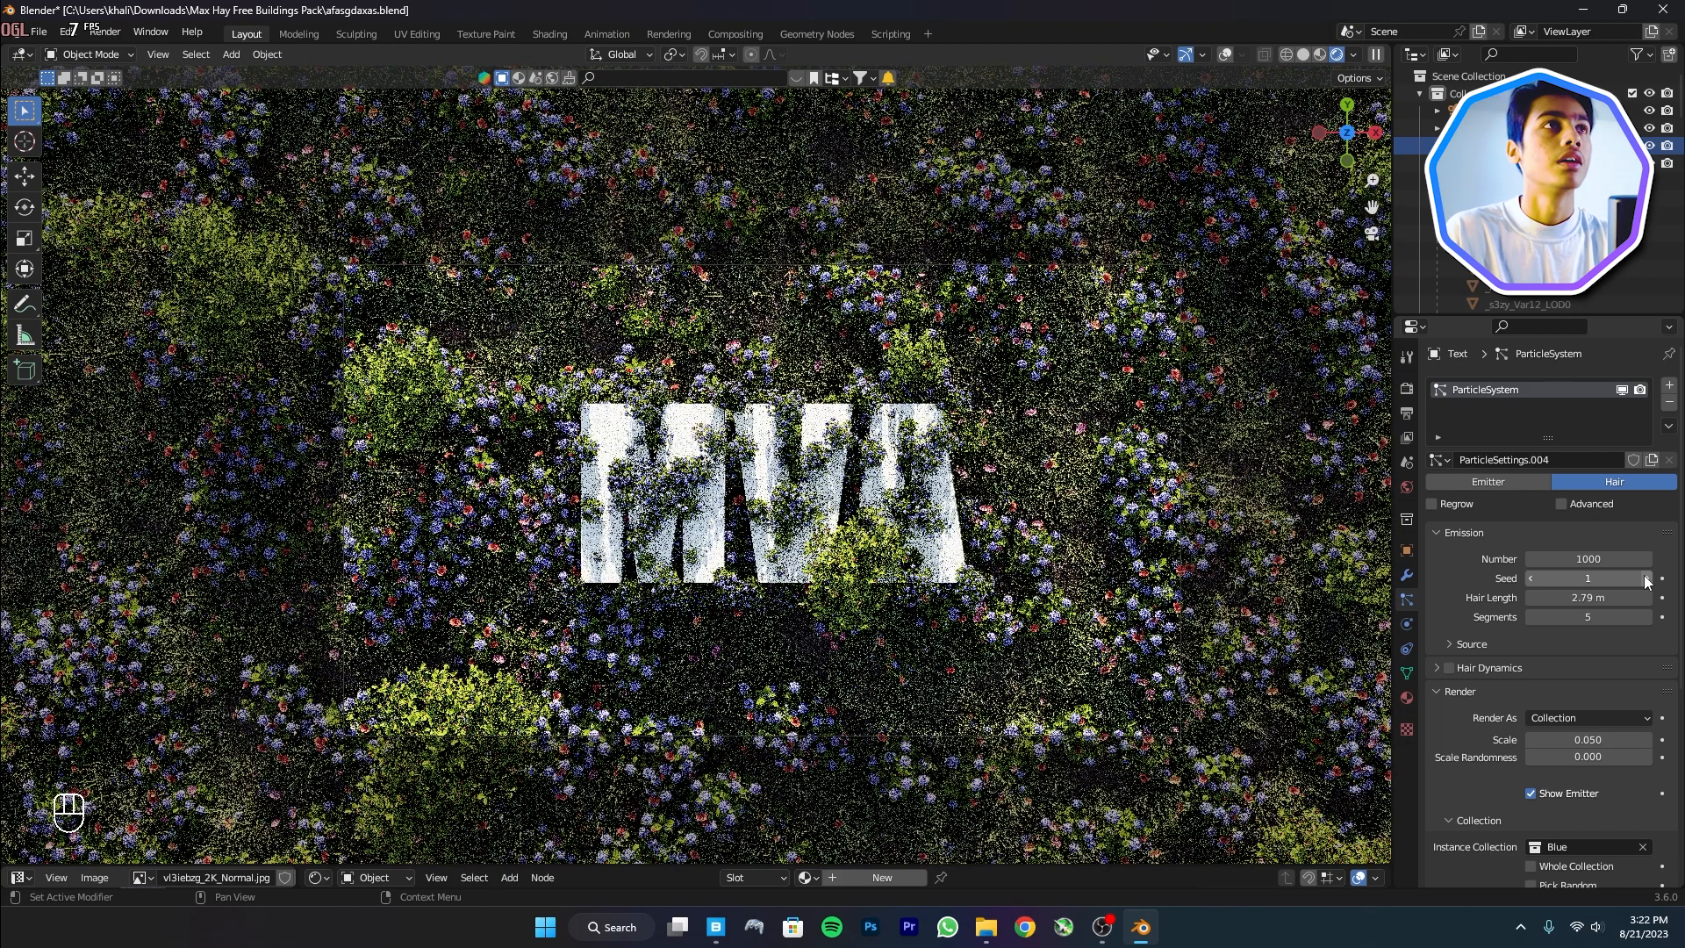
pyautogui.click(1645, 578)
pyautogui.click(1645, 577)
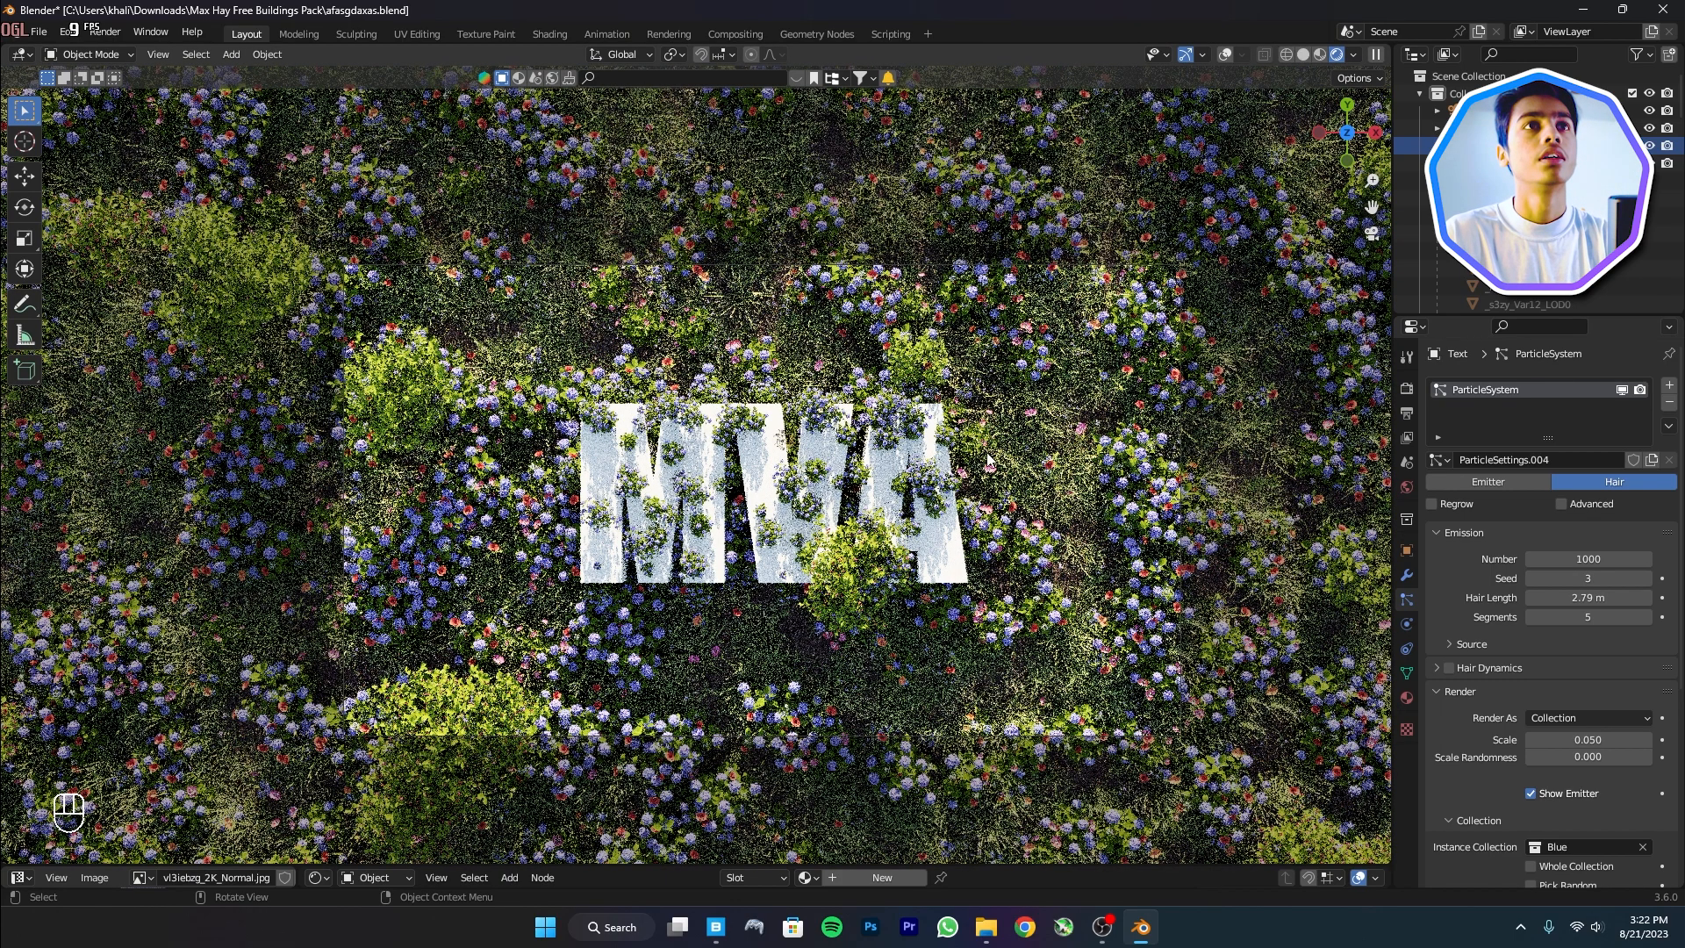
pyautogui.hotkey('shift', 'a')
# Add a new plane, raise it above the flowers and scale it over the MVA area
pyautogui.moveTo(887, 376)
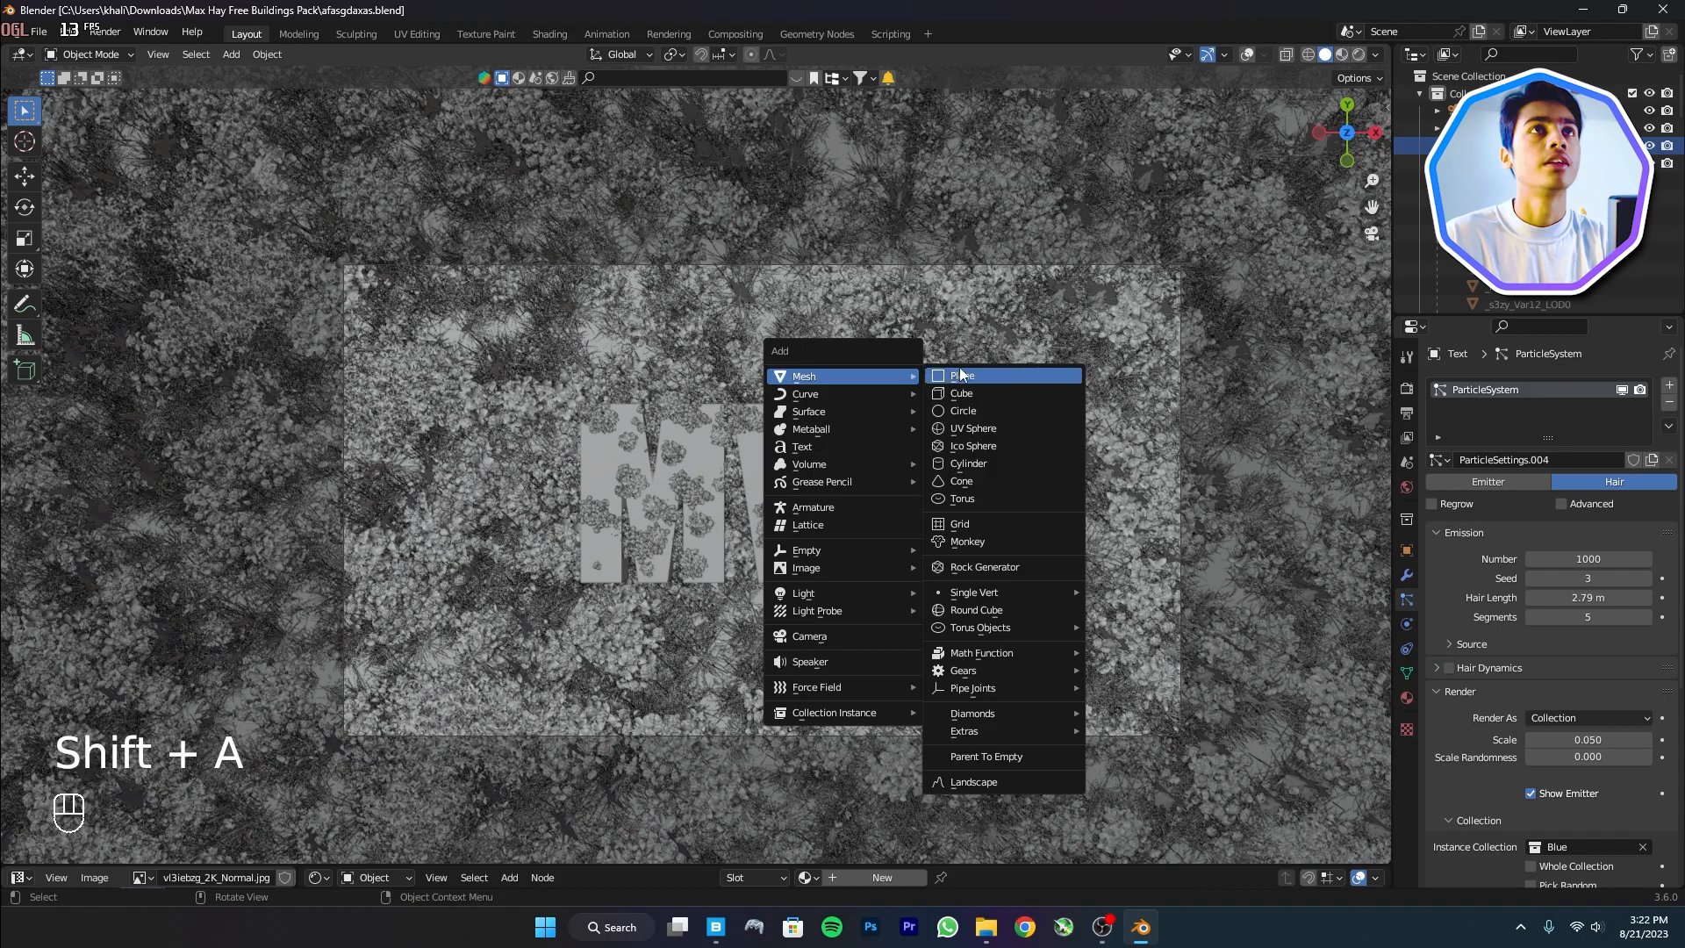
pyautogui.click(960, 375)
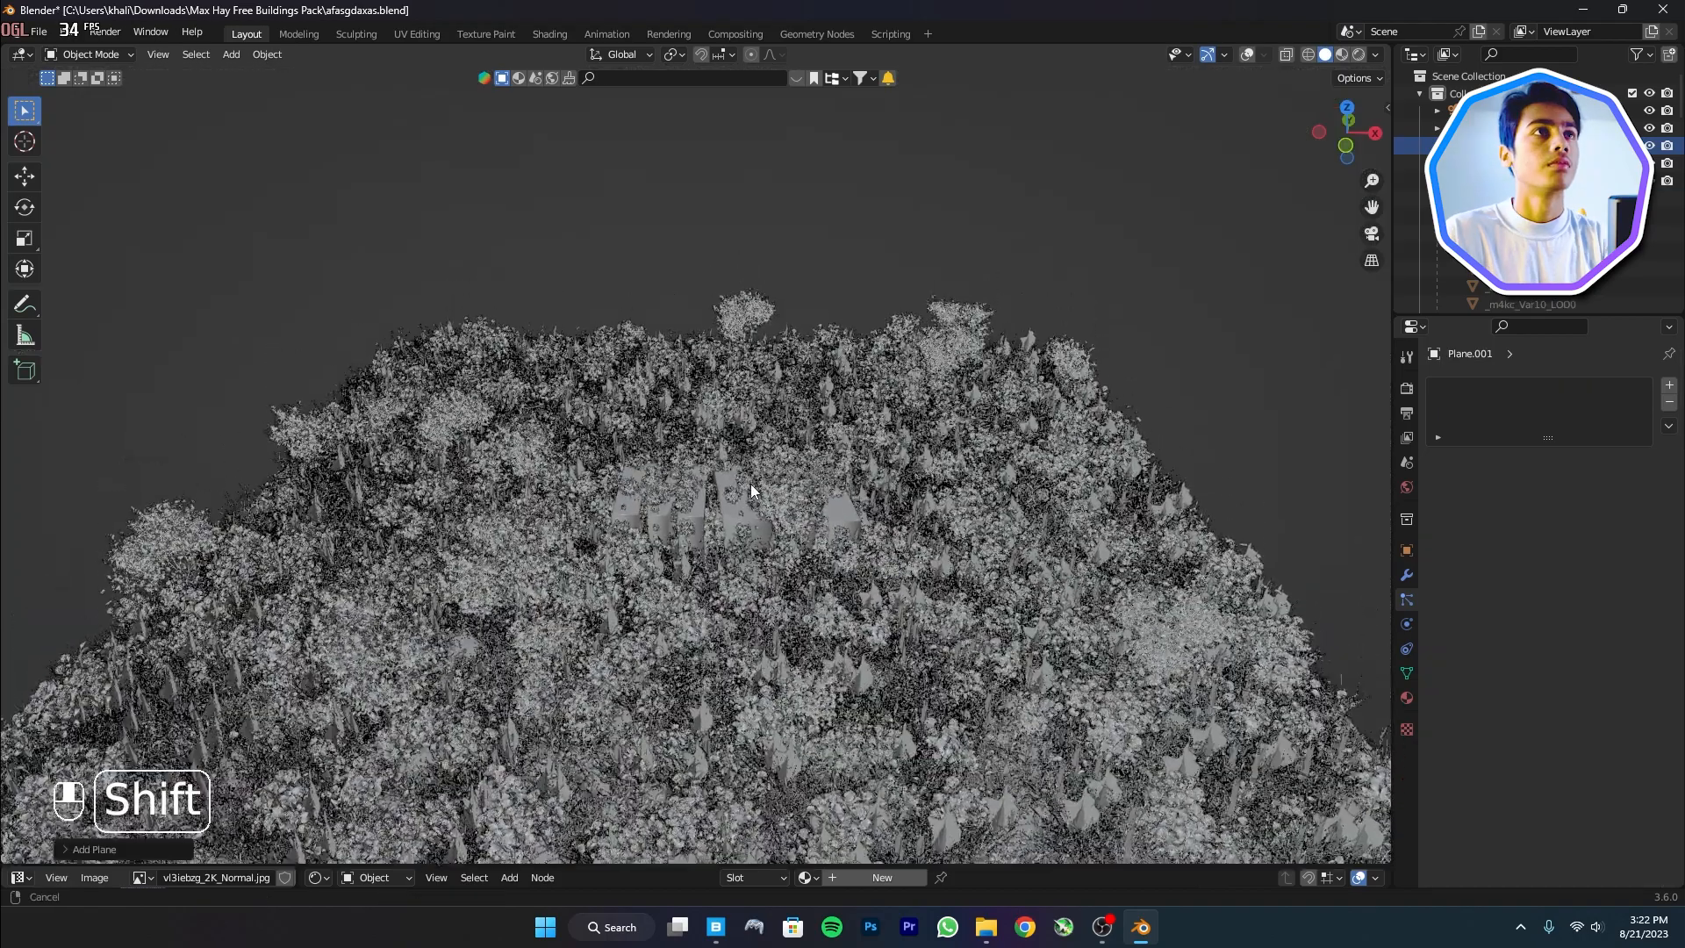
pyautogui.keyDown('shift'); pyautogui.moveTo(752, 489); pyautogui.dragTo(750, 481, button='middle'); pyautogui.keyUp('shift')
pyautogui.press('g')
pyautogui.press('z')
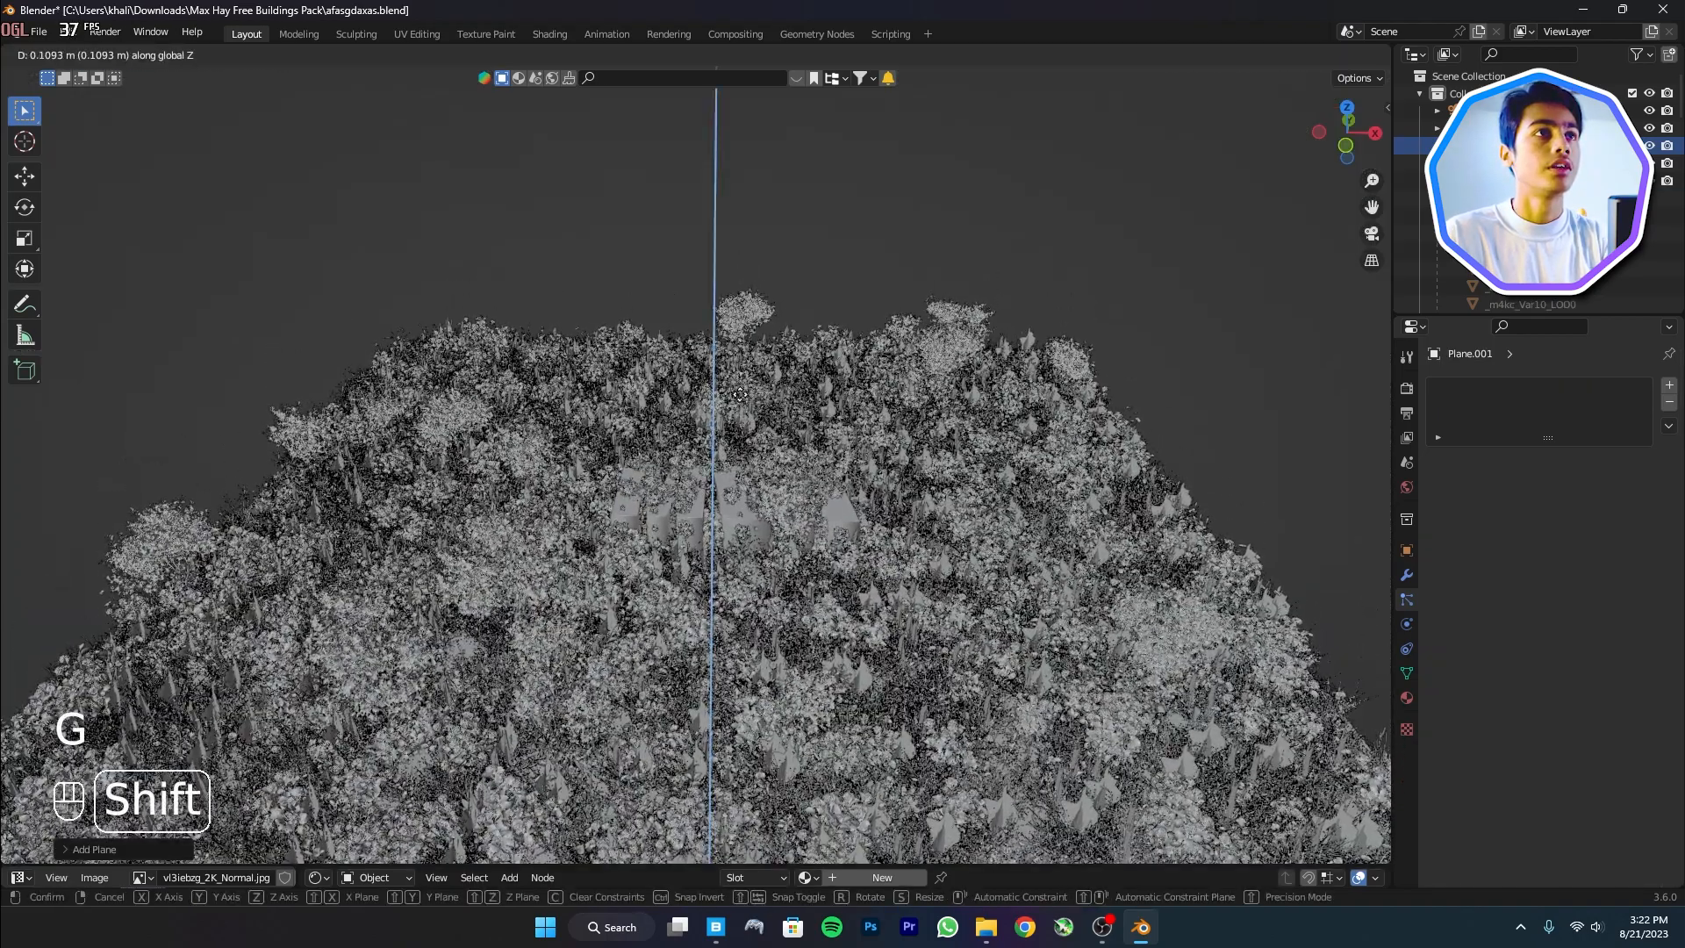
pyautogui.click(740, 263)
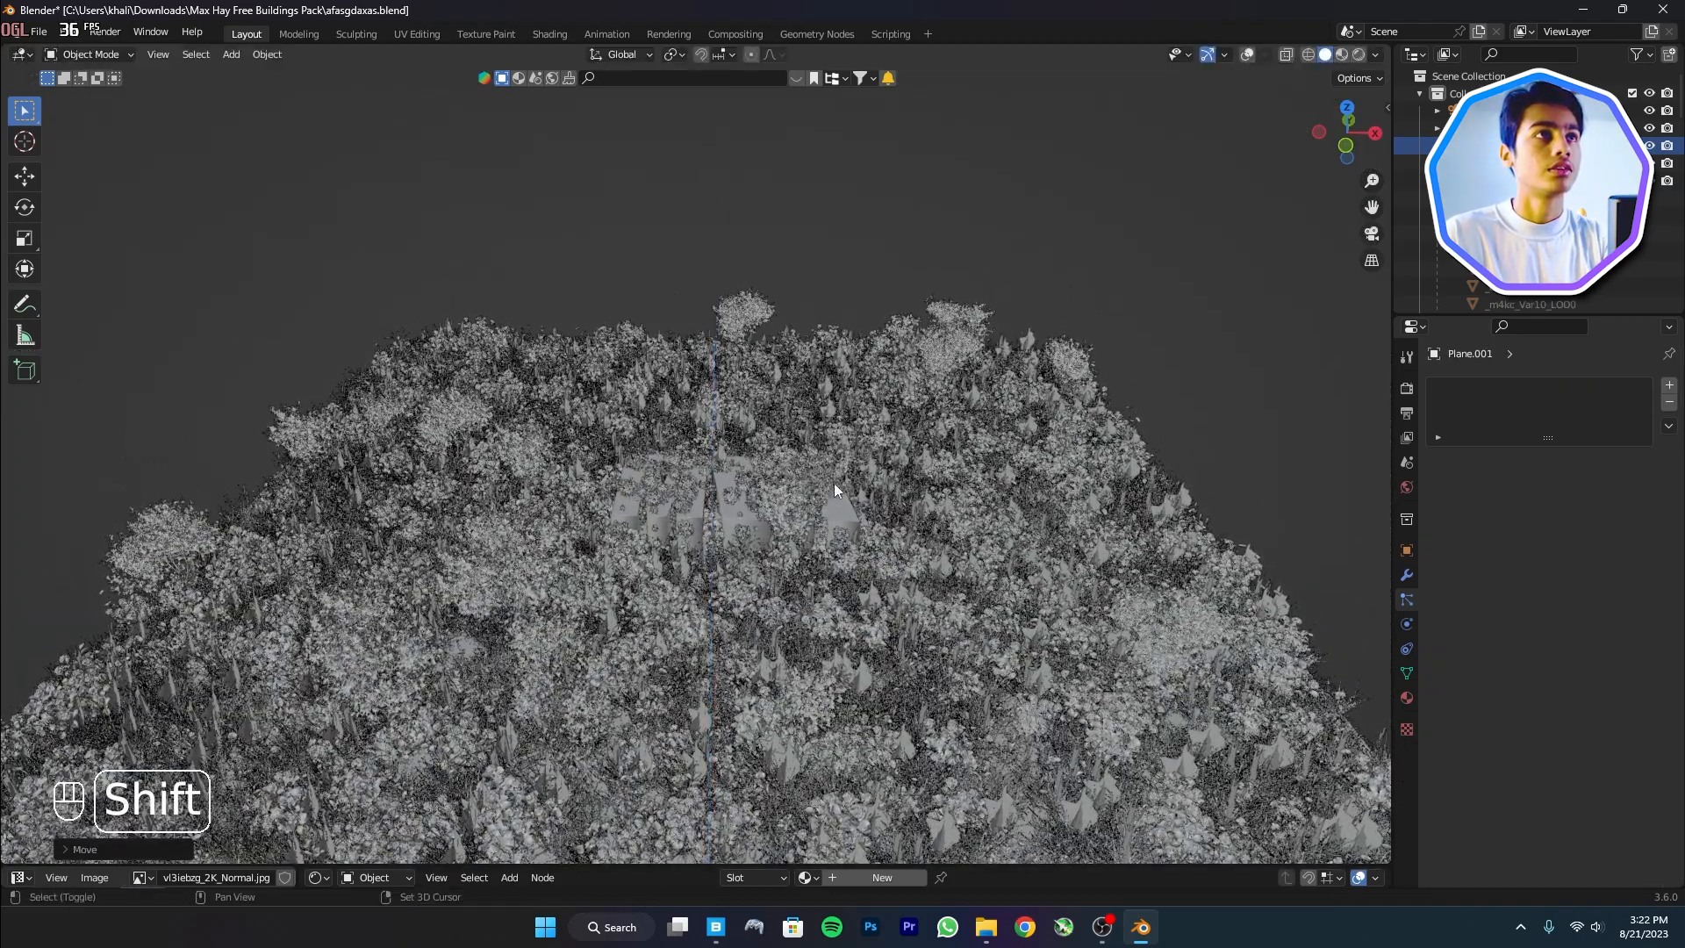
pyautogui.press('s')
pyautogui.click(793, 577)
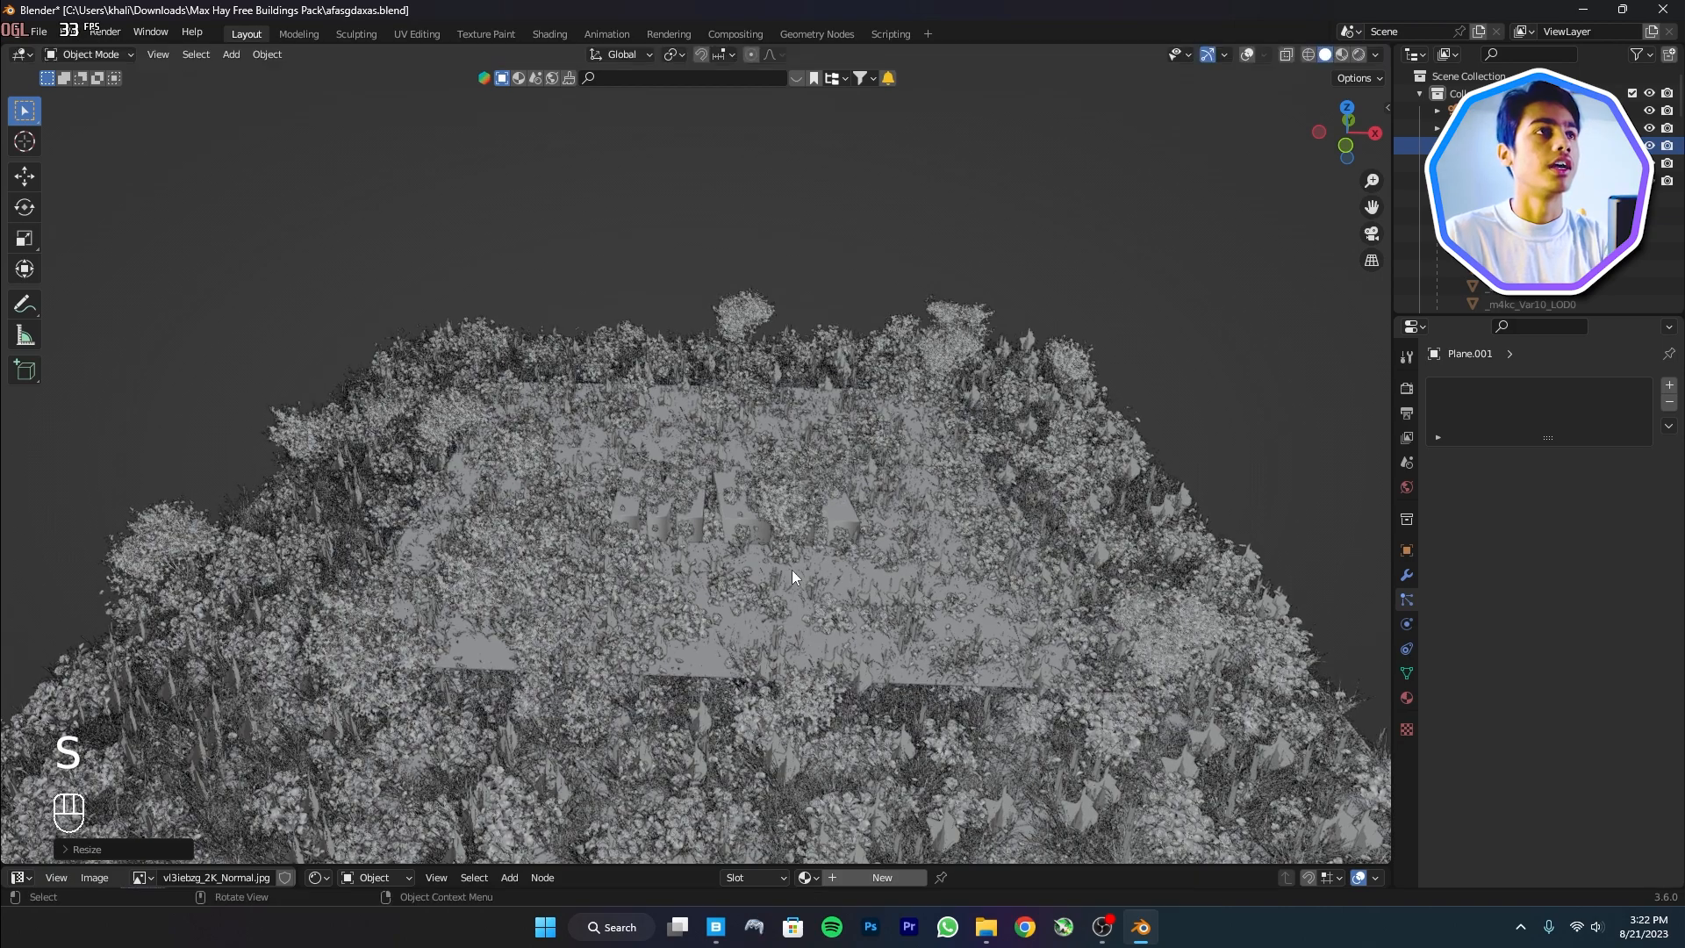
# Subdivide the new plane with 100 cuts in Edit Mode and return to Object Mode
pyautogui.press('Tab')
pyautogui.rightClick(641, 438)
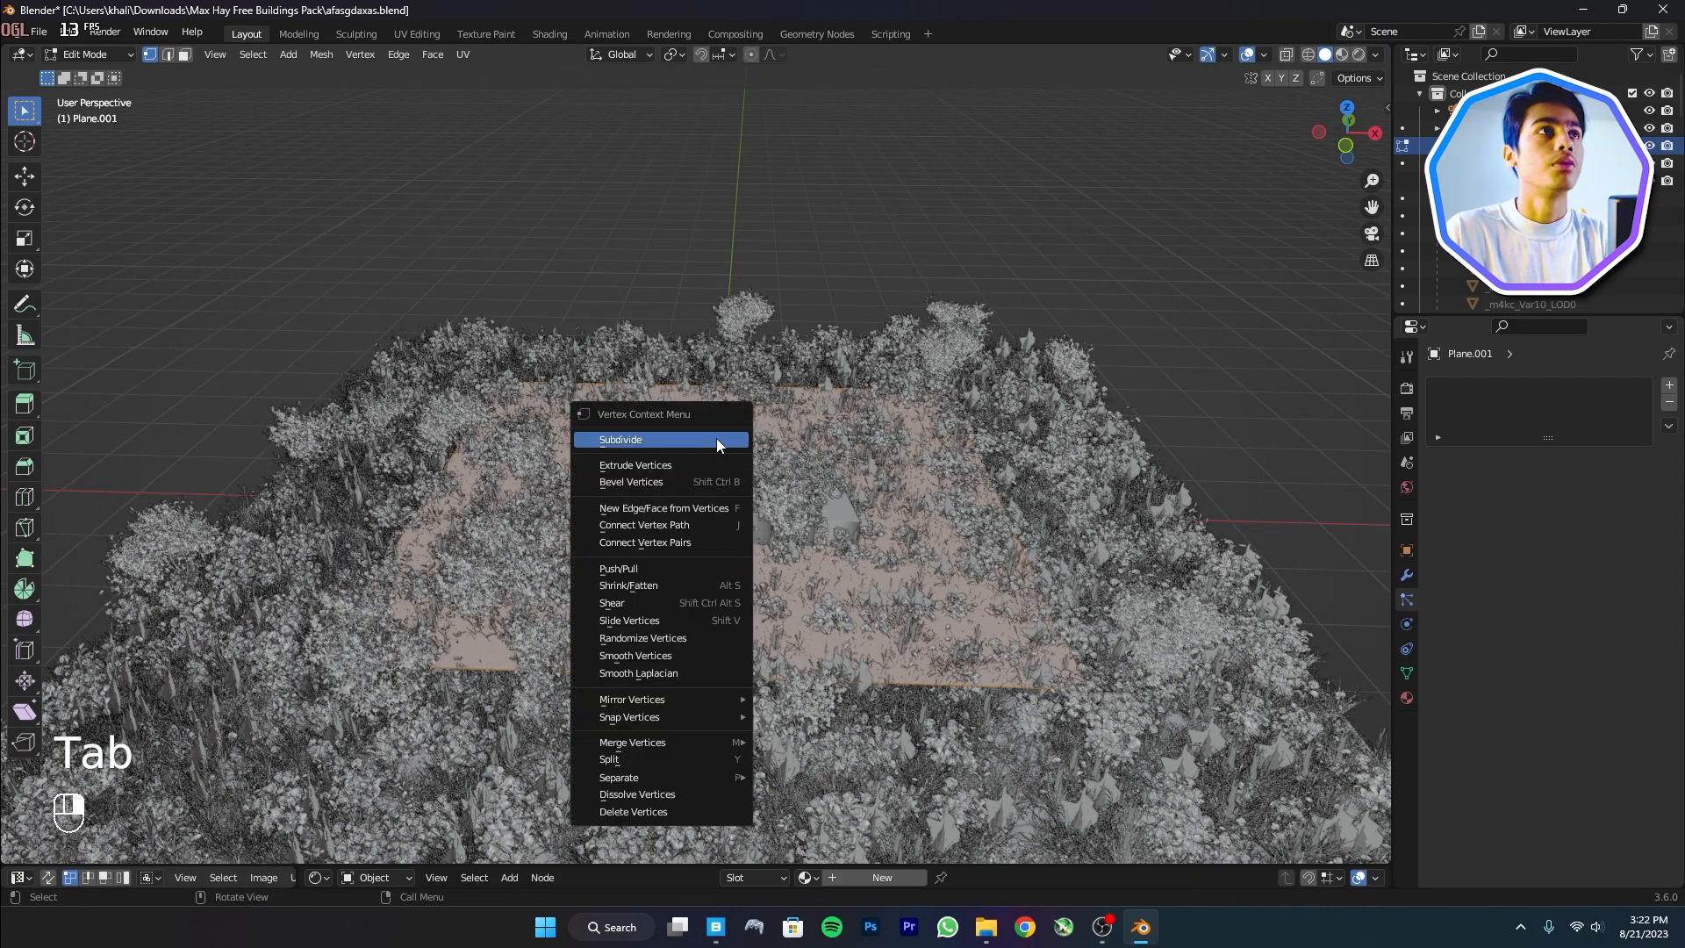
pyautogui.click(641, 441)
pyautogui.click(158, 859)
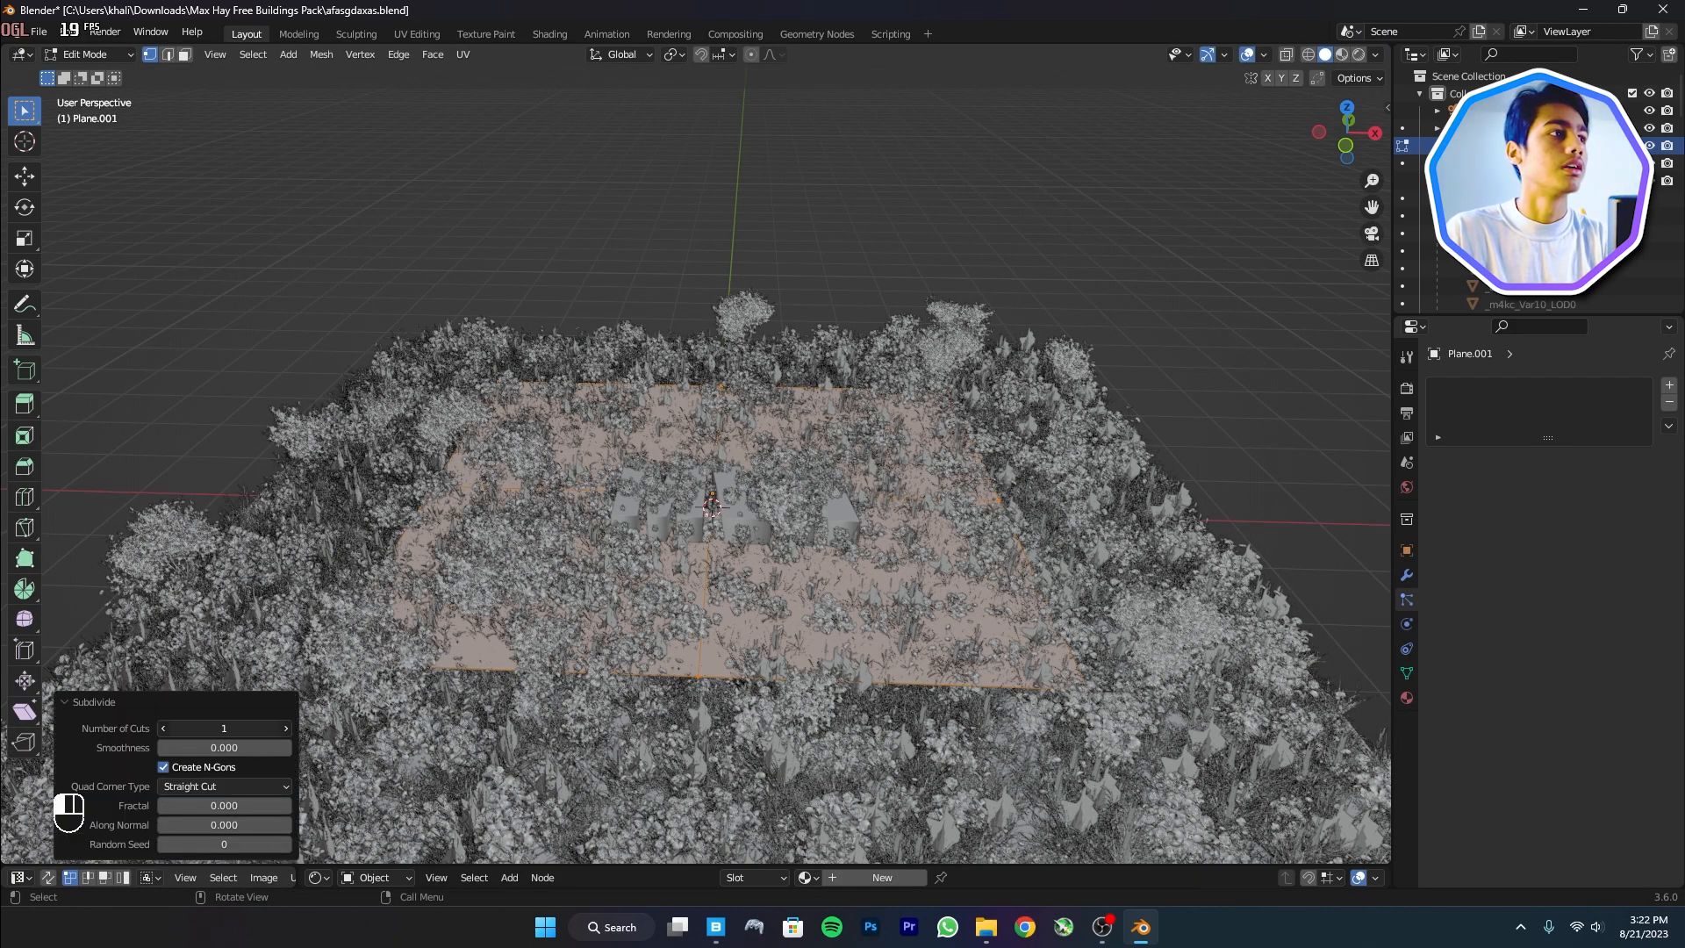
pyautogui.write('100')
pyautogui.press('Return')
pyautogui.press('Tab')
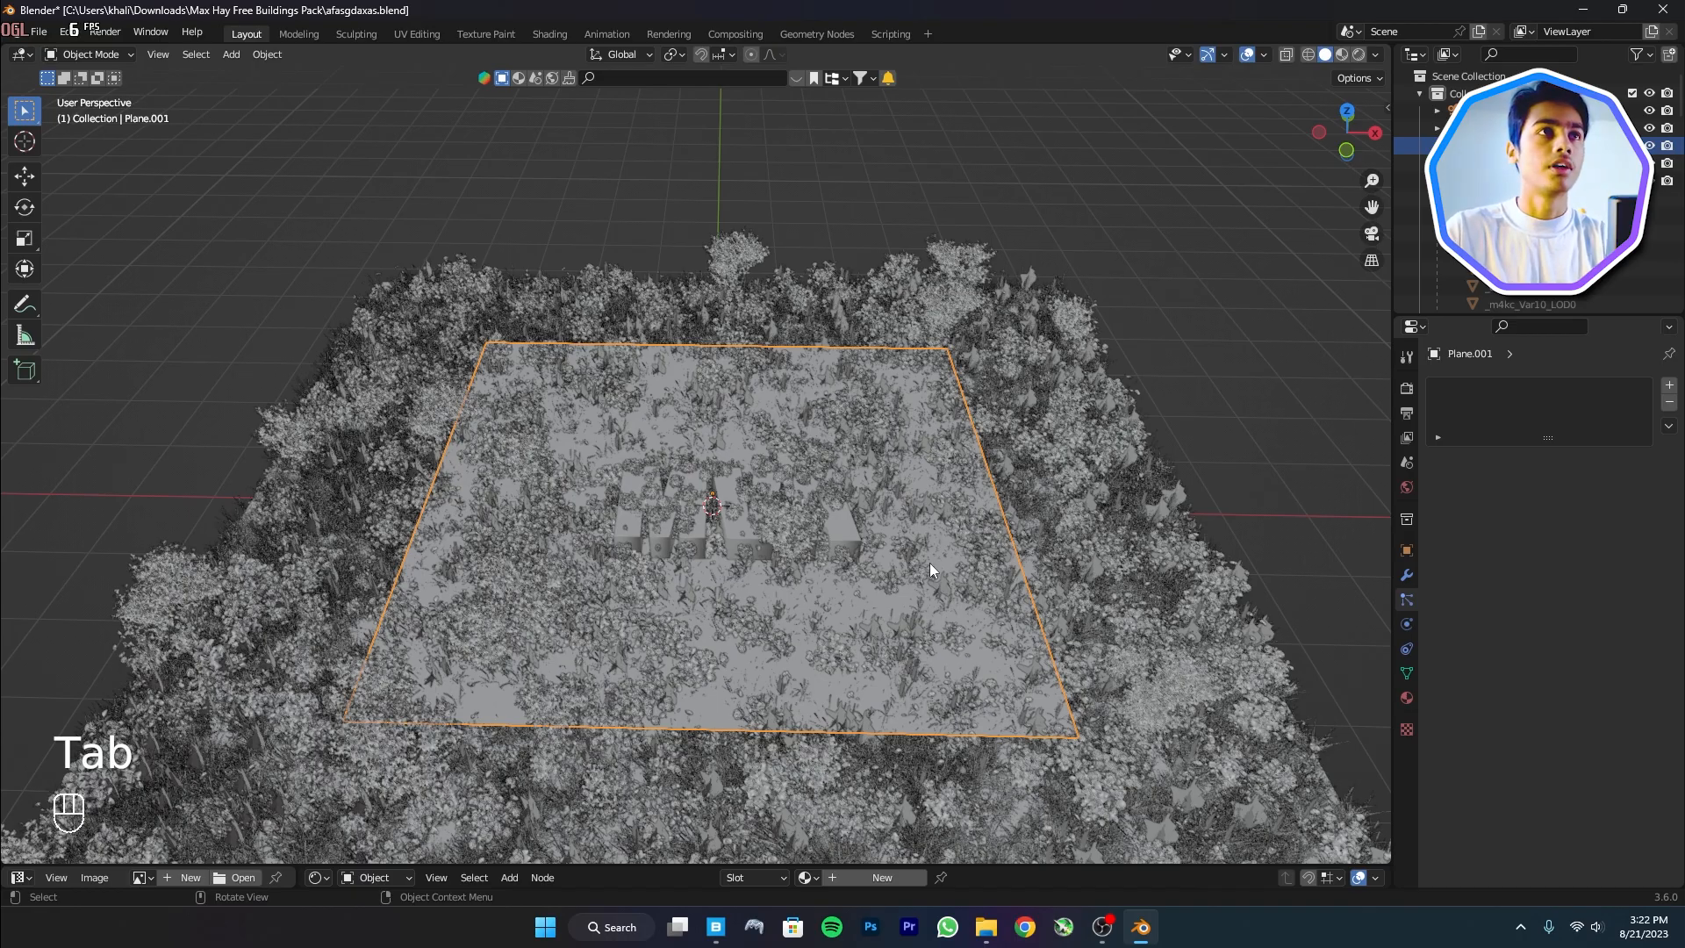
pyautogui.press('KP_0')
pyautogui.click(1413, 576)
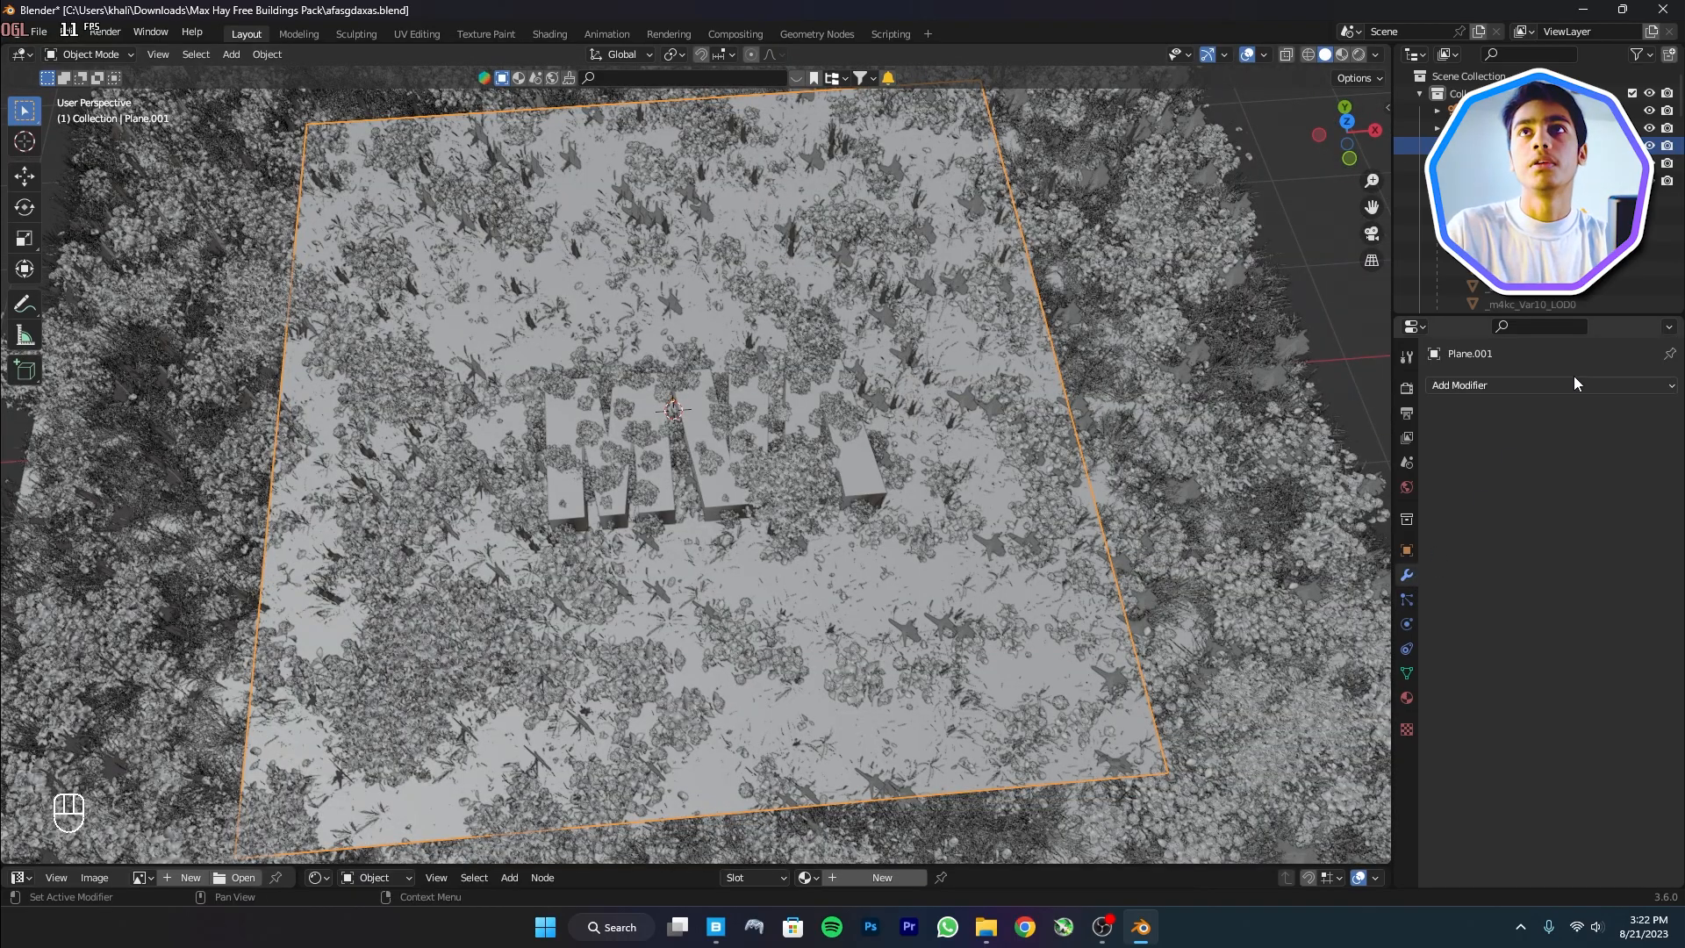
# Add a Displace modifier to Plane.001 using a new Clouds texture with size 1.33
pyautogui.click(1580, 384)
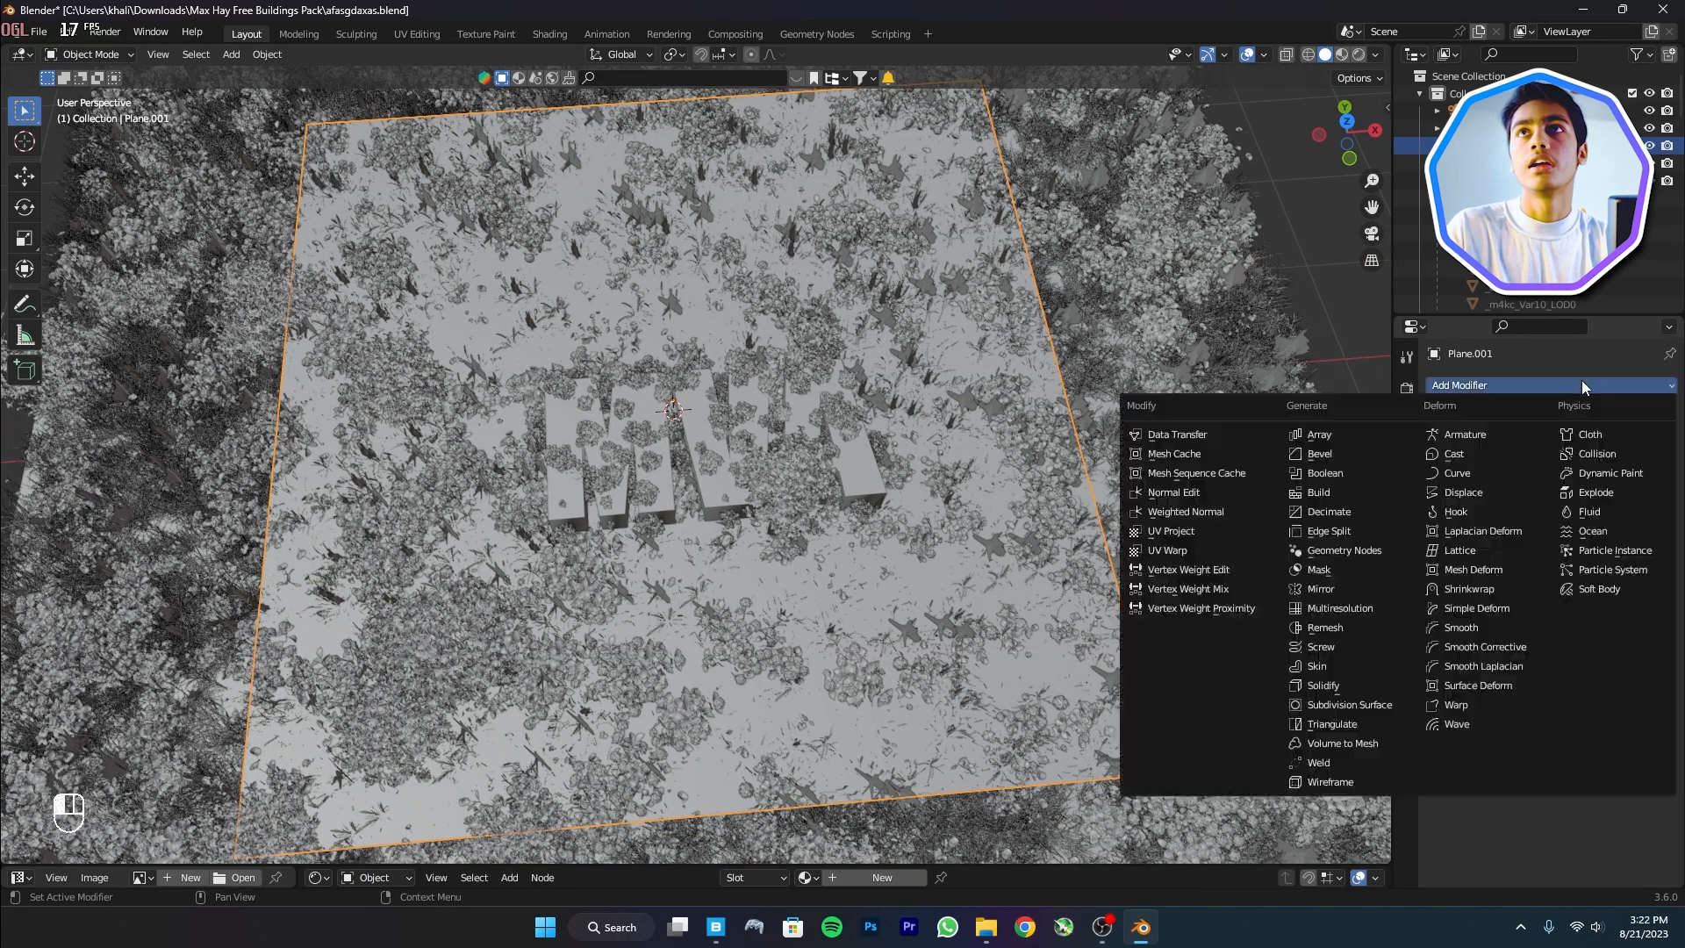
pyautogui.click(1496, 497)
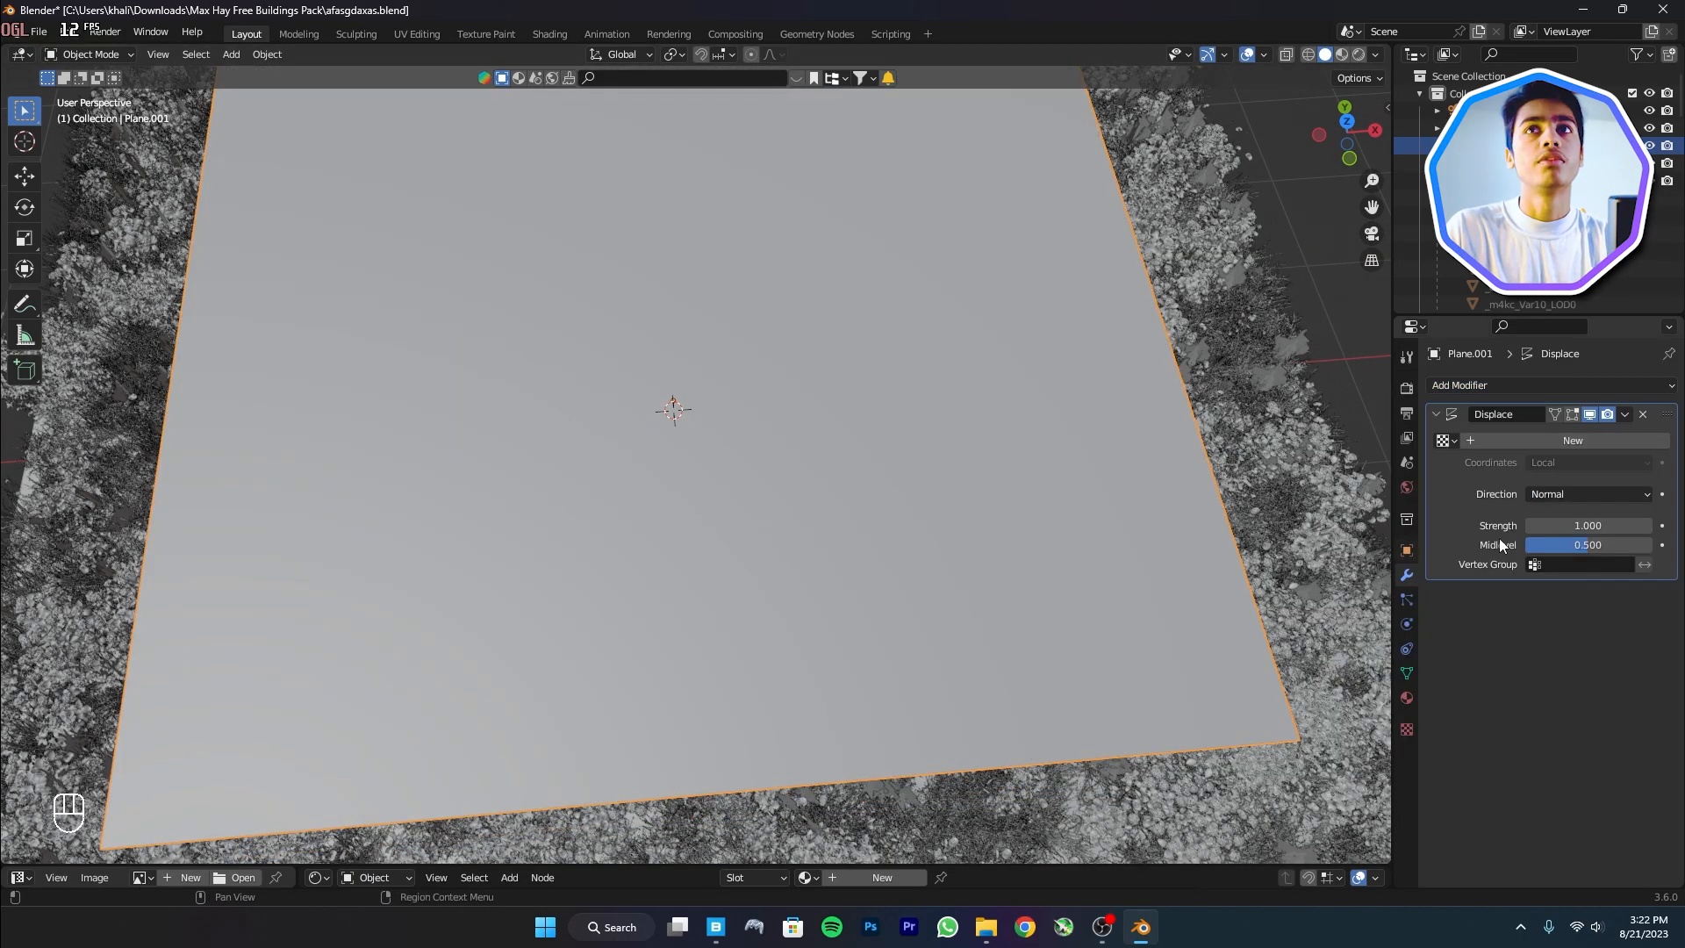
pyautogui.click(1646, 439)
pyautogui.click(1658, 441)
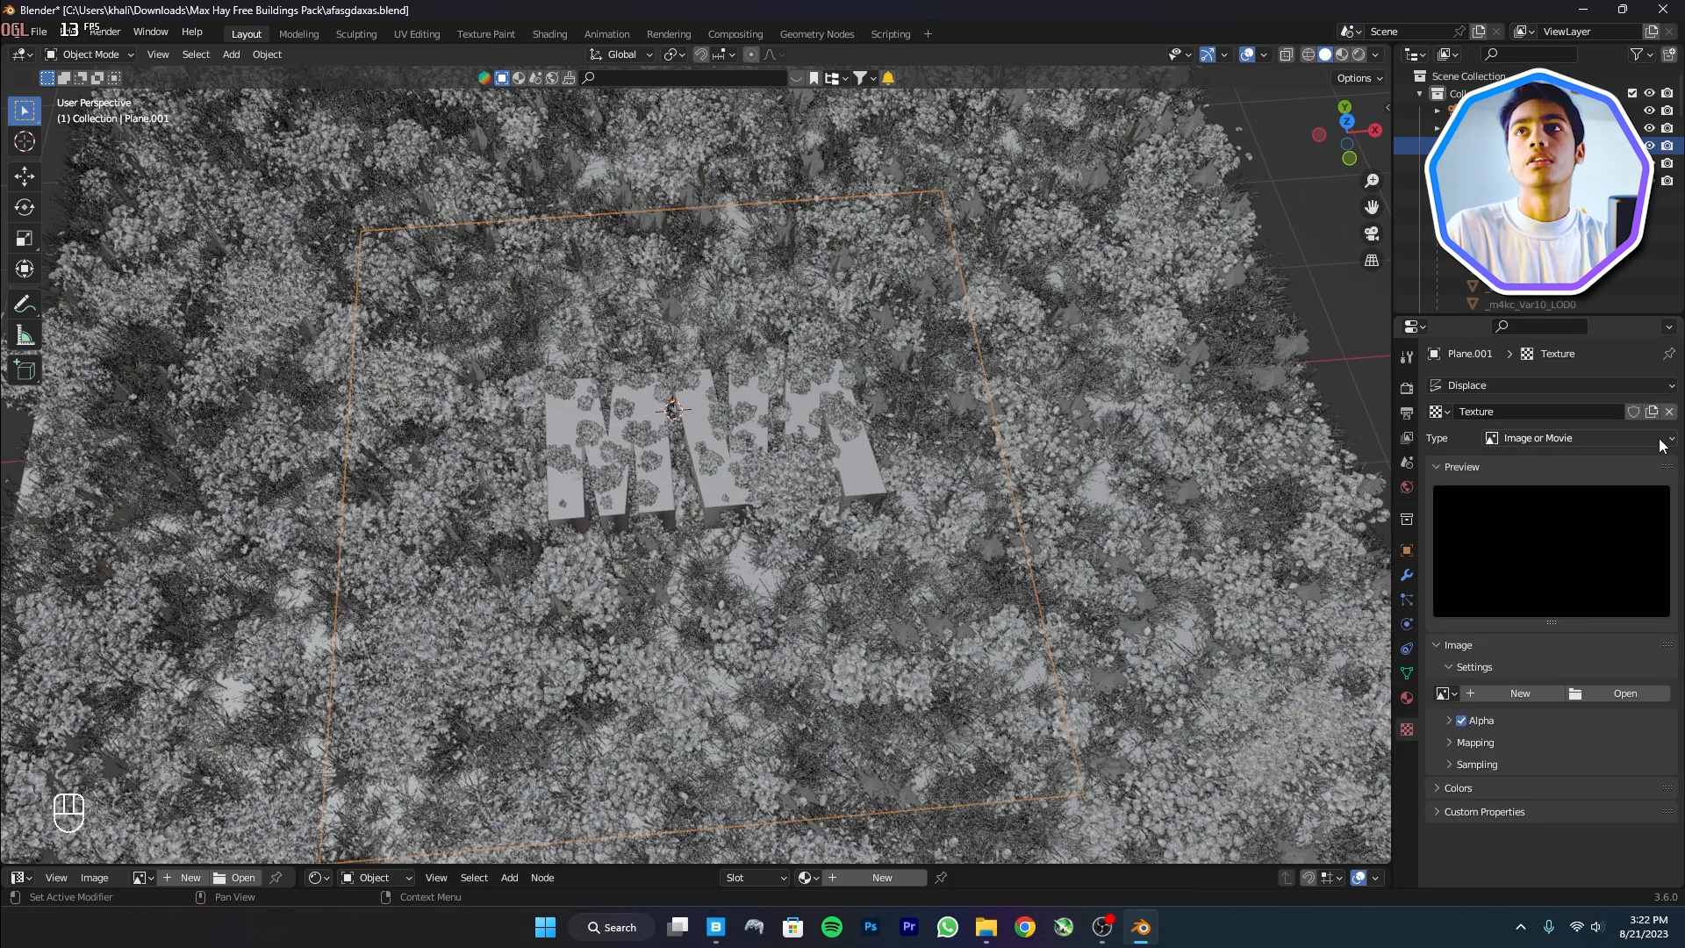
pyautogui.click(1649, 439)
pyautogui.click(1582, 495)
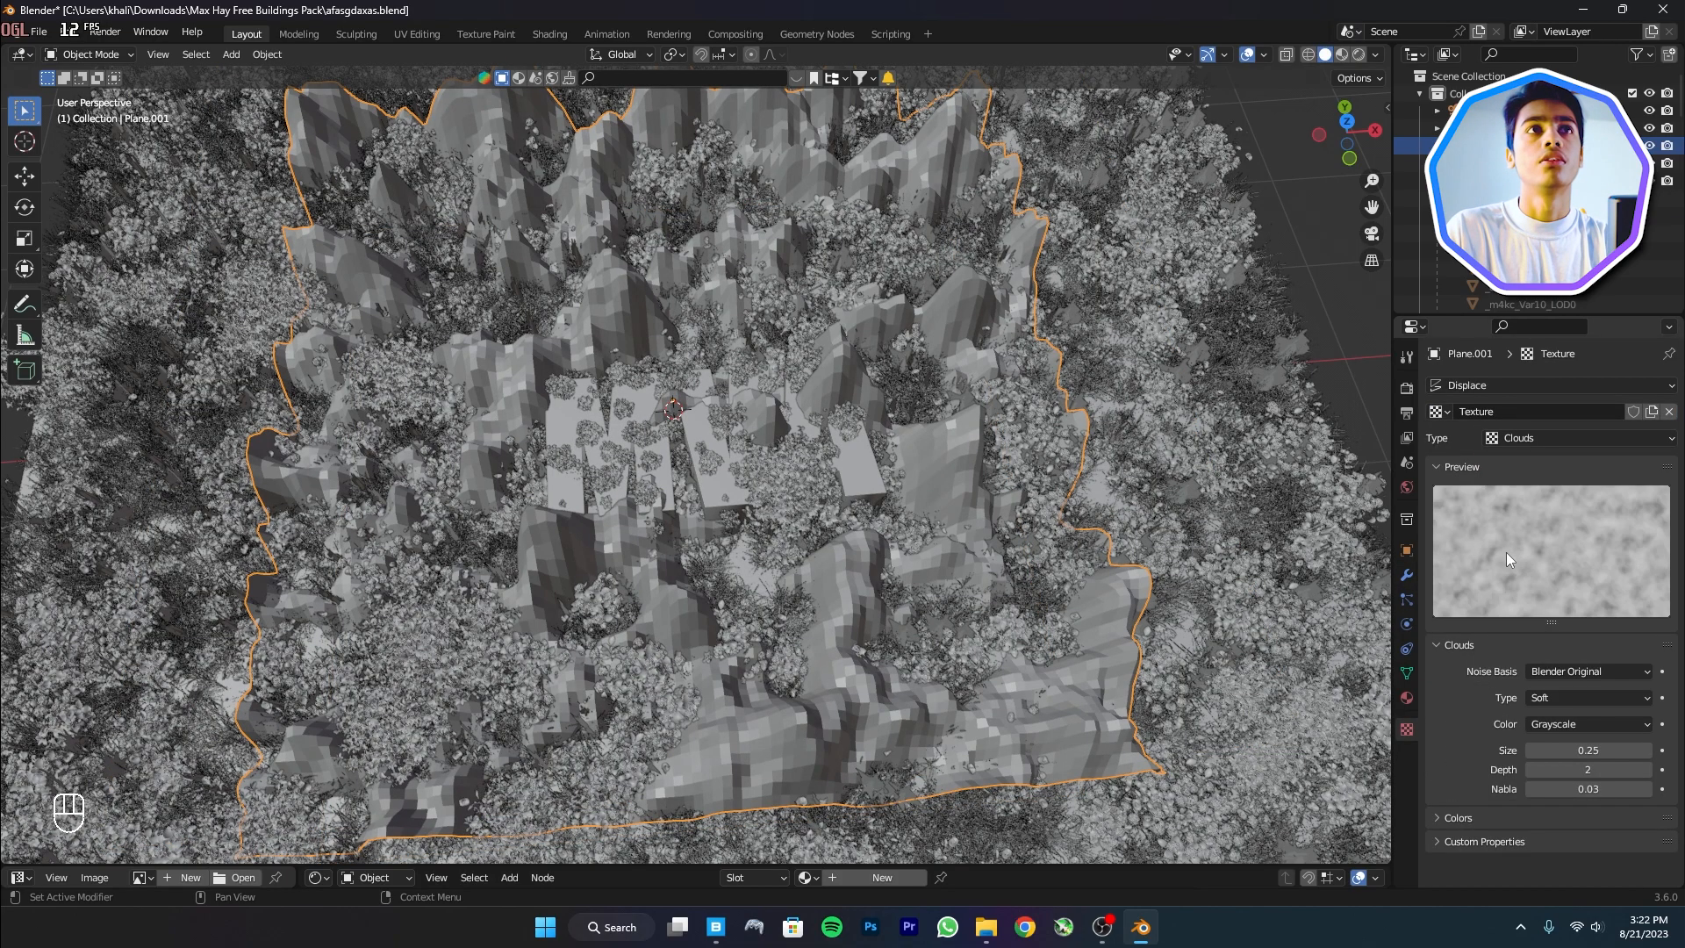
pyautogui.moveTo(1588, 749); pyautogui.dragTo(1678, 749)
# Shade Plane.001 smooth, lower it slightly along Z, and save the file
pyautogui.rightClick(1060, 472)
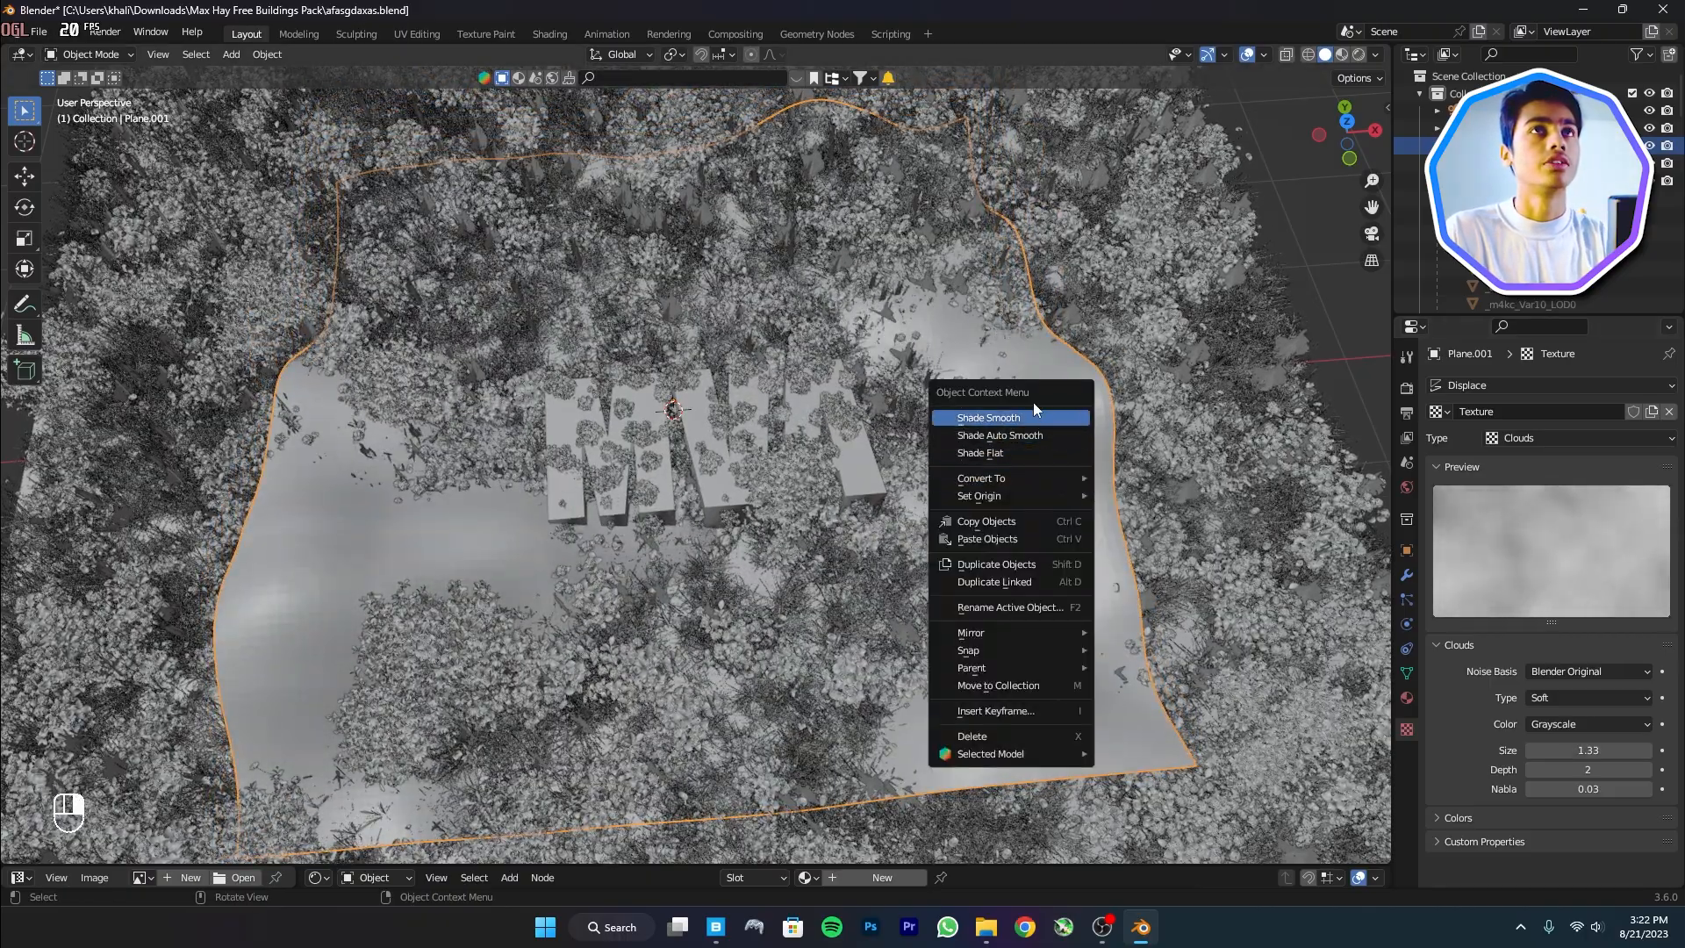
pyautogui.click(988, 417)
pyautogui.moveTo(944, 508); pyautogui.dragTo(816, 139, button='middle')
pyautogui.press('g')
pyautogui.press('z')
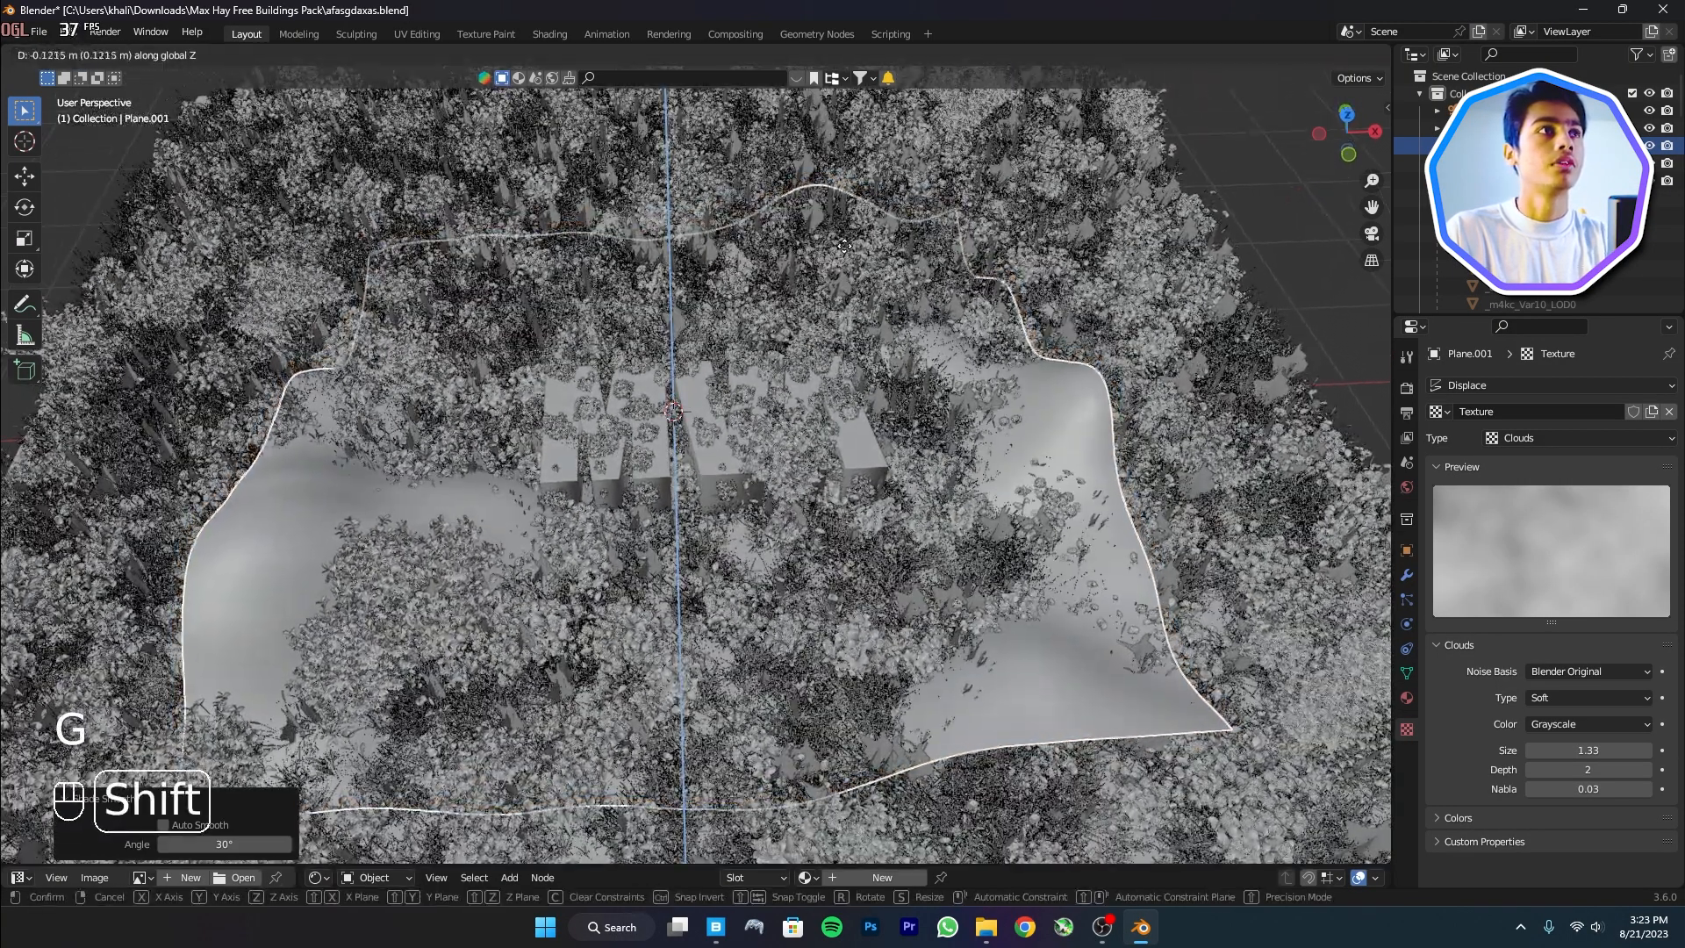
pyautogui.click(817, 230)
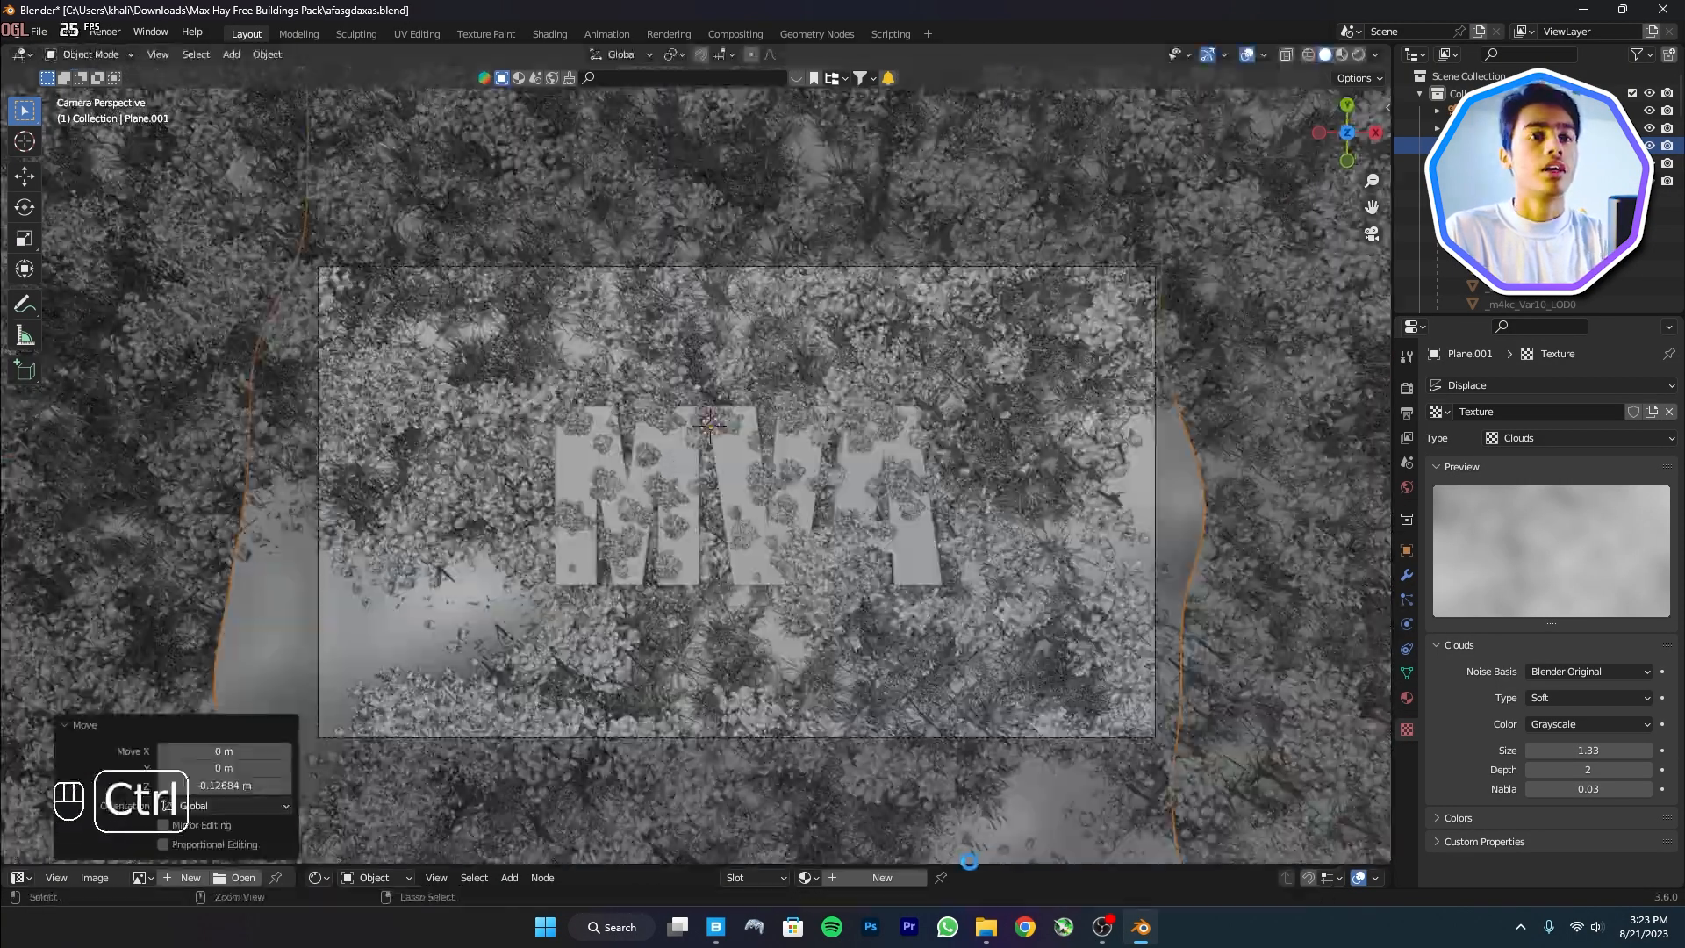
pyautogui.hotkey('ctrl', 's')
pyautogui.moveTo(1020, 865); pyautogui.dragTo(913, 694)
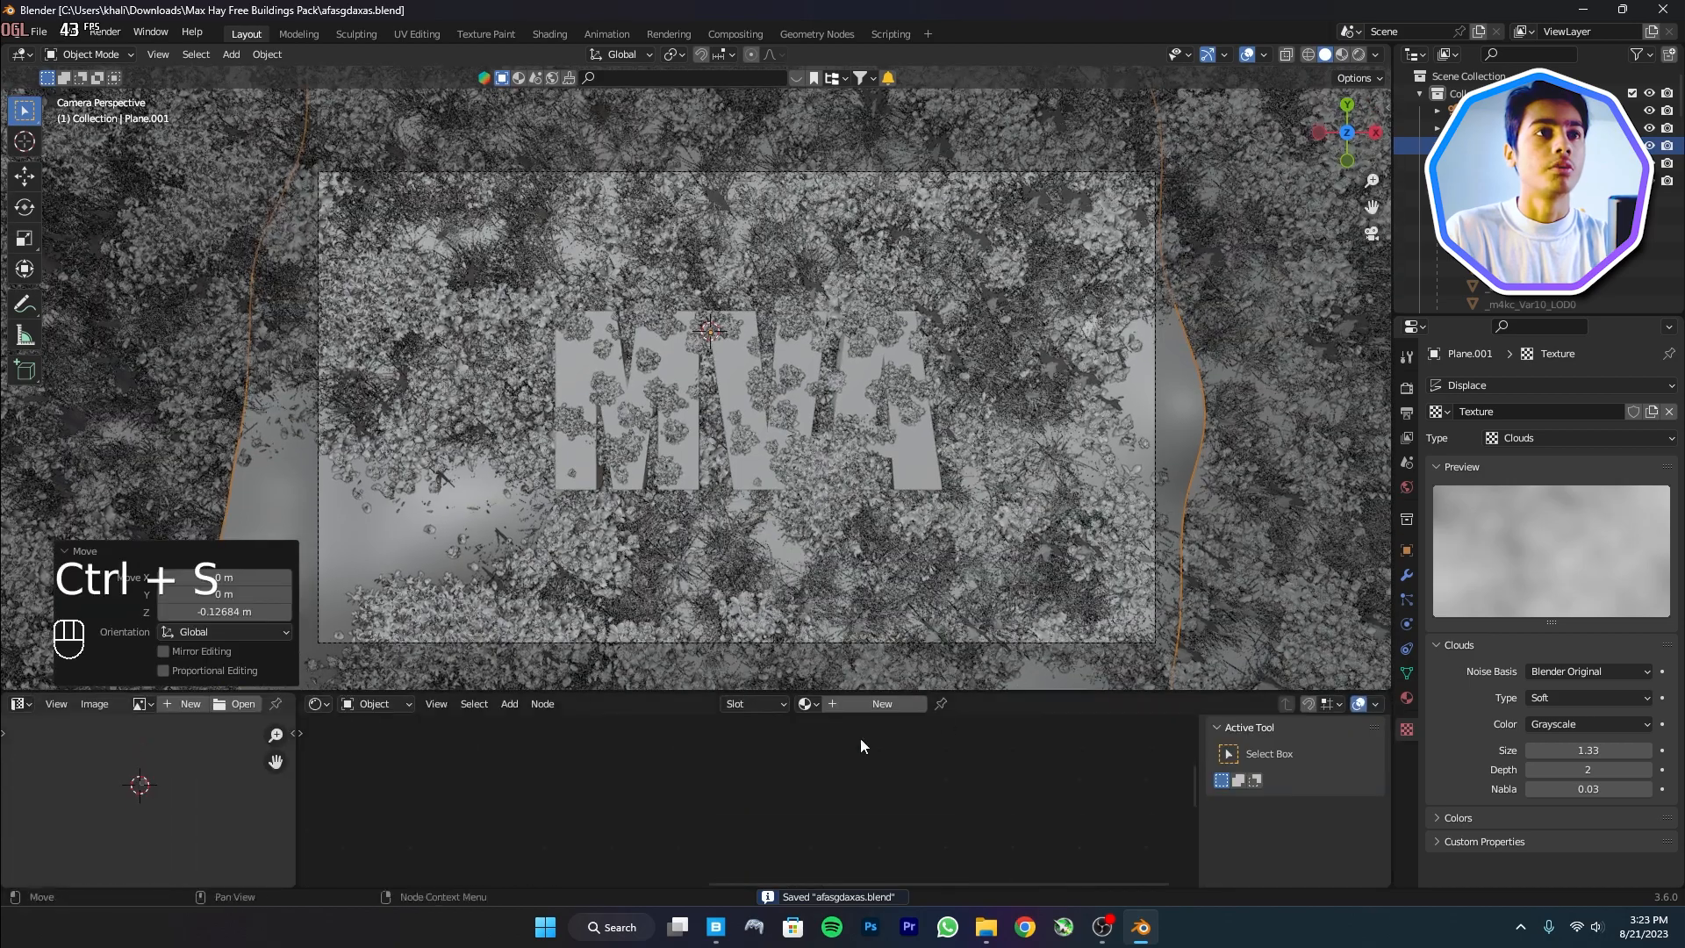
# Set Transmission to 1.000 on Plane.001's Principled BSDF material
pyautogui.scroll(-3, 927, 790)
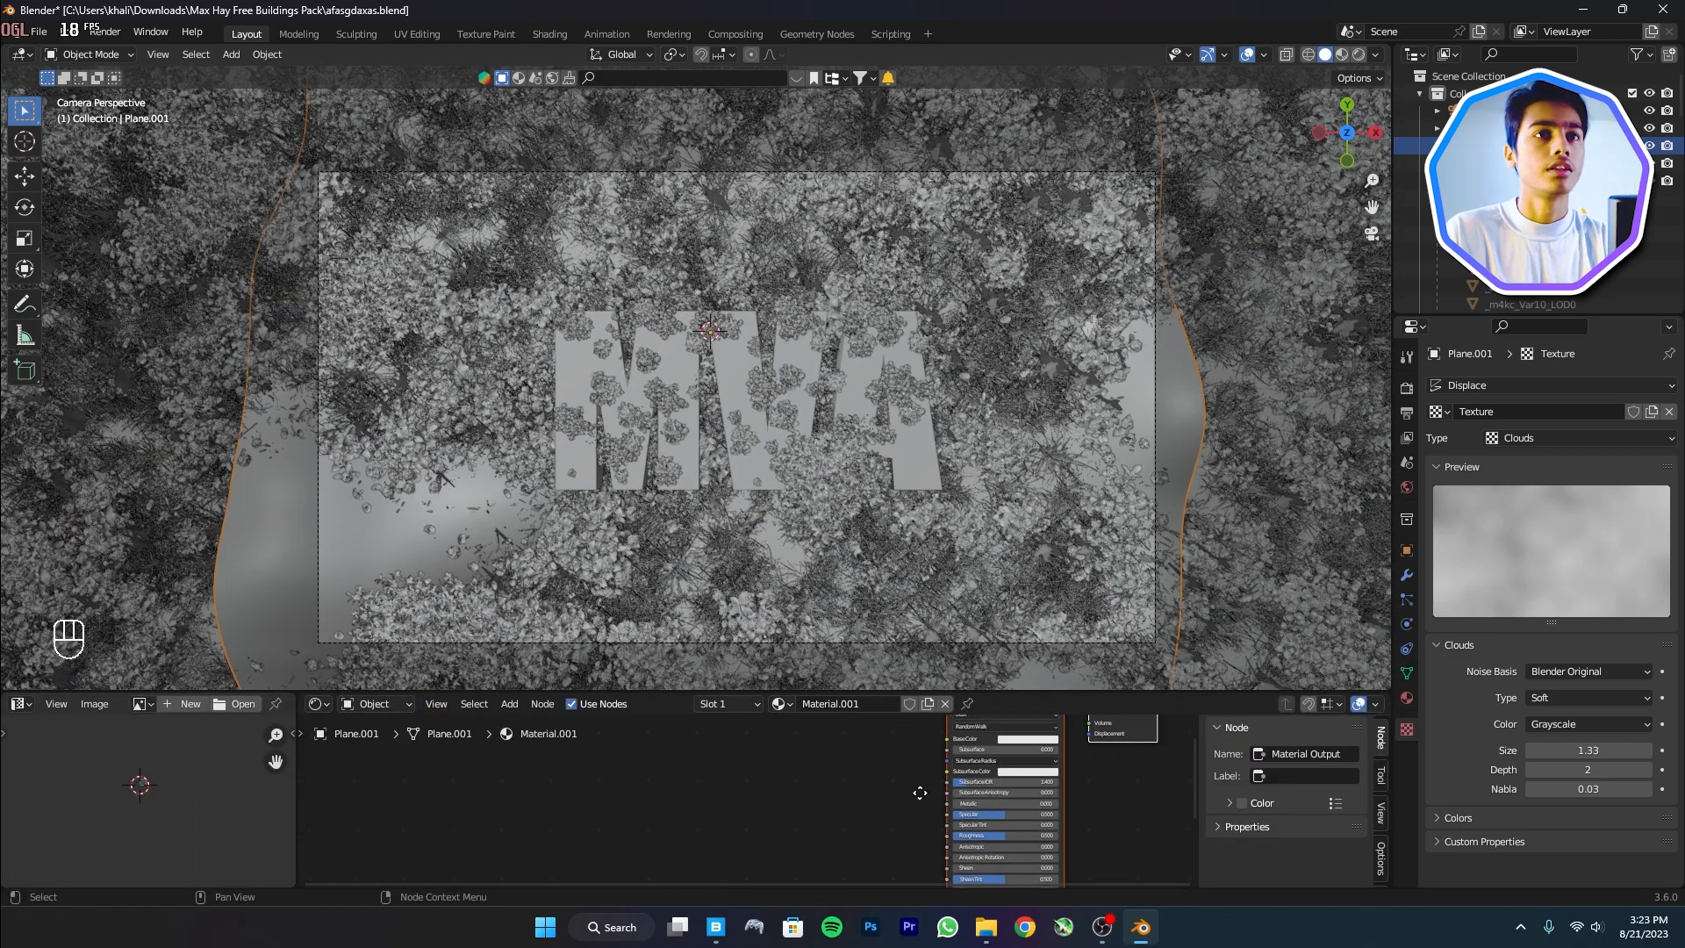
pyautogui.scroll(3, 928, 803)
pyautogui.moveTo(1014, 816); pyautogui.dragTo(973, 800, button='middle')
pyautogui.scroll(1, 1054, 687)
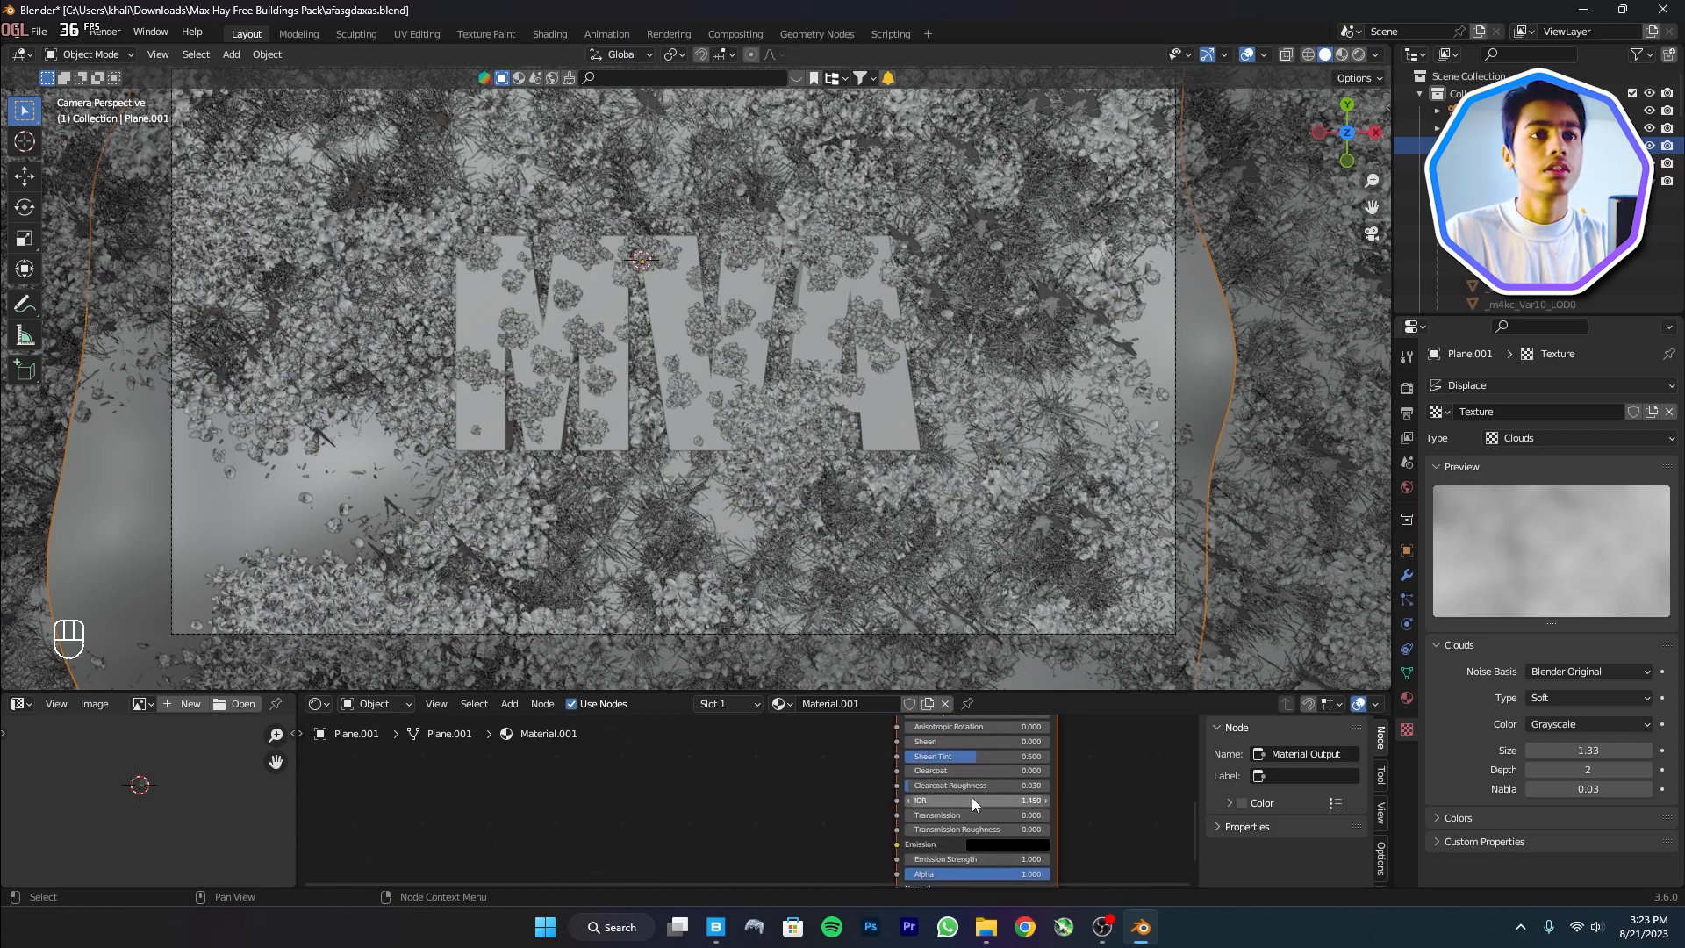
pyautogui.moveTo(974, 815); pyautogui.dragTo(1053, 814)
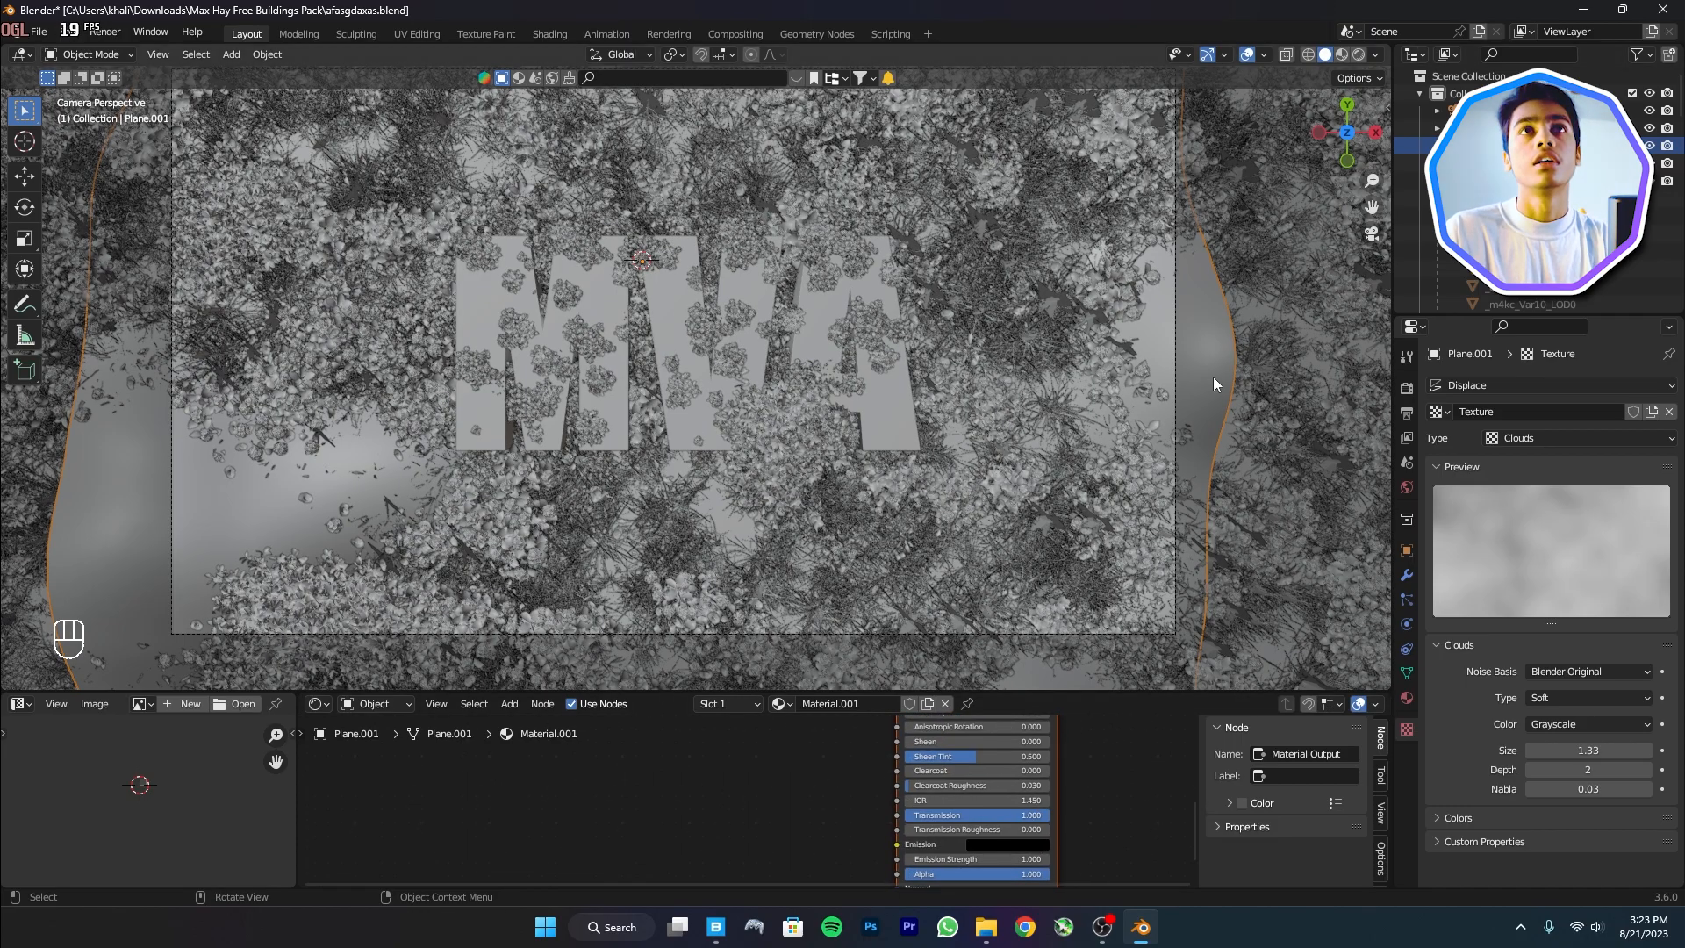
# Hide all of the ground plane's particle systems in the viewport
pyautogui.keyDown('shift'); pyautogui.moveTo(1219, 396); pyautogui.dragTo(1247, 383, button='middle'); pyautogui.keyUp('shift')
pyautogui.click(1317, 347)
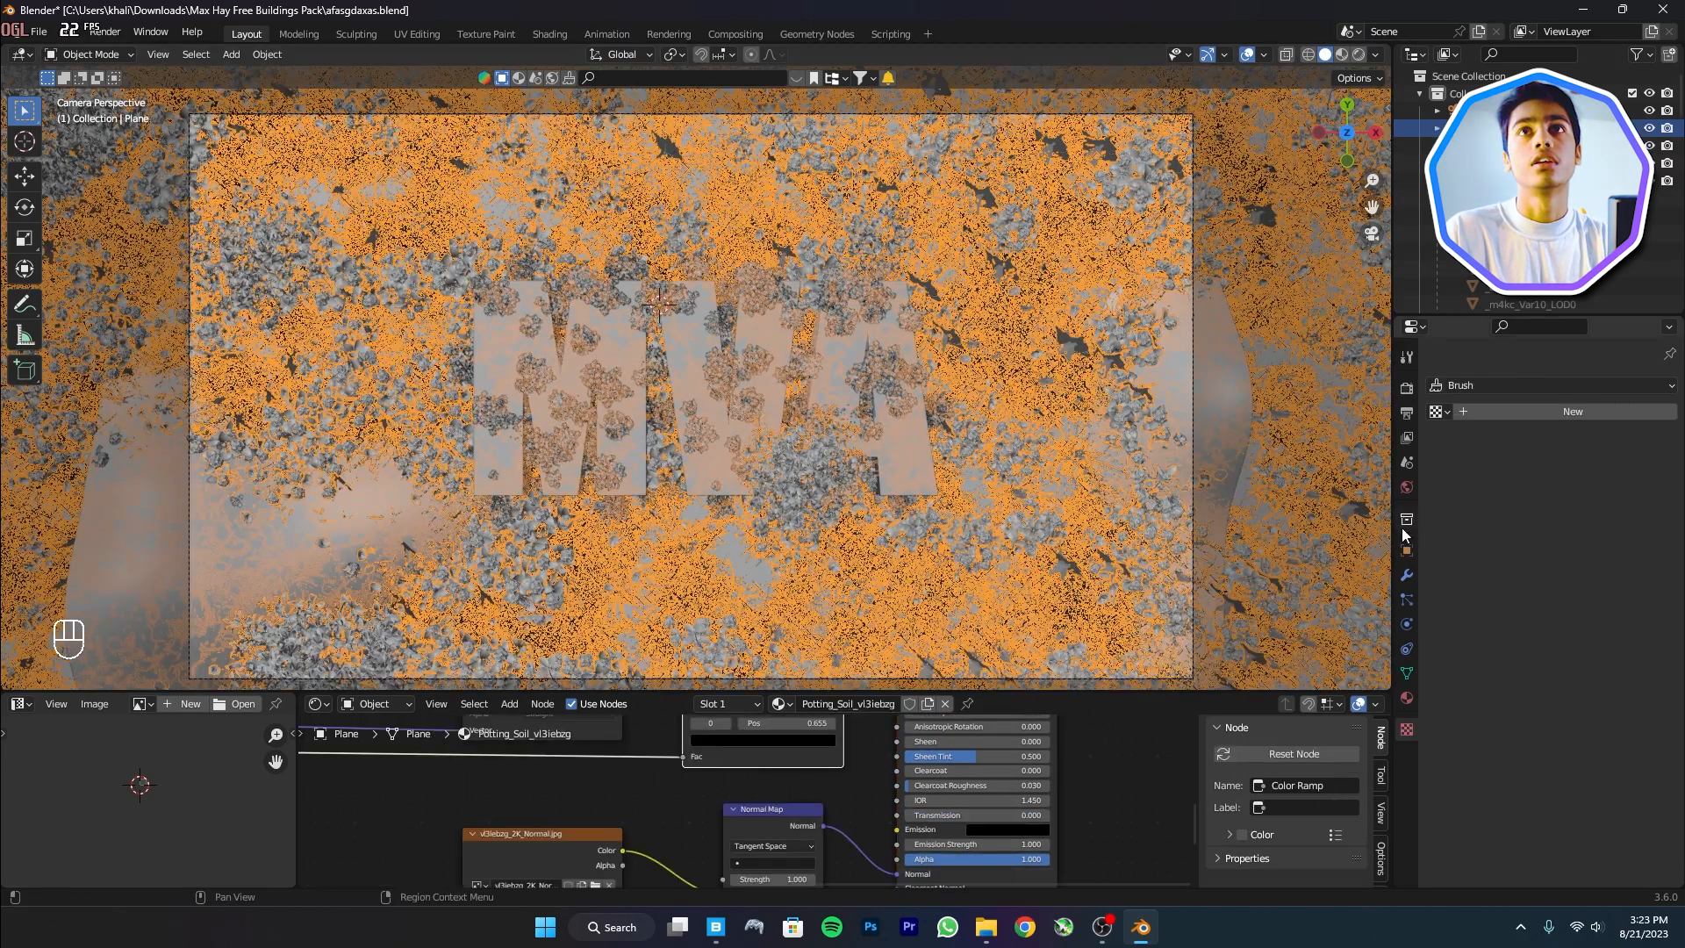
pyautogui.click(1408, 577)
pyautogui.click(1408, 599)
pyautogui.moveTo(1623, 389); pyautogui.dragTo(1620, 444)
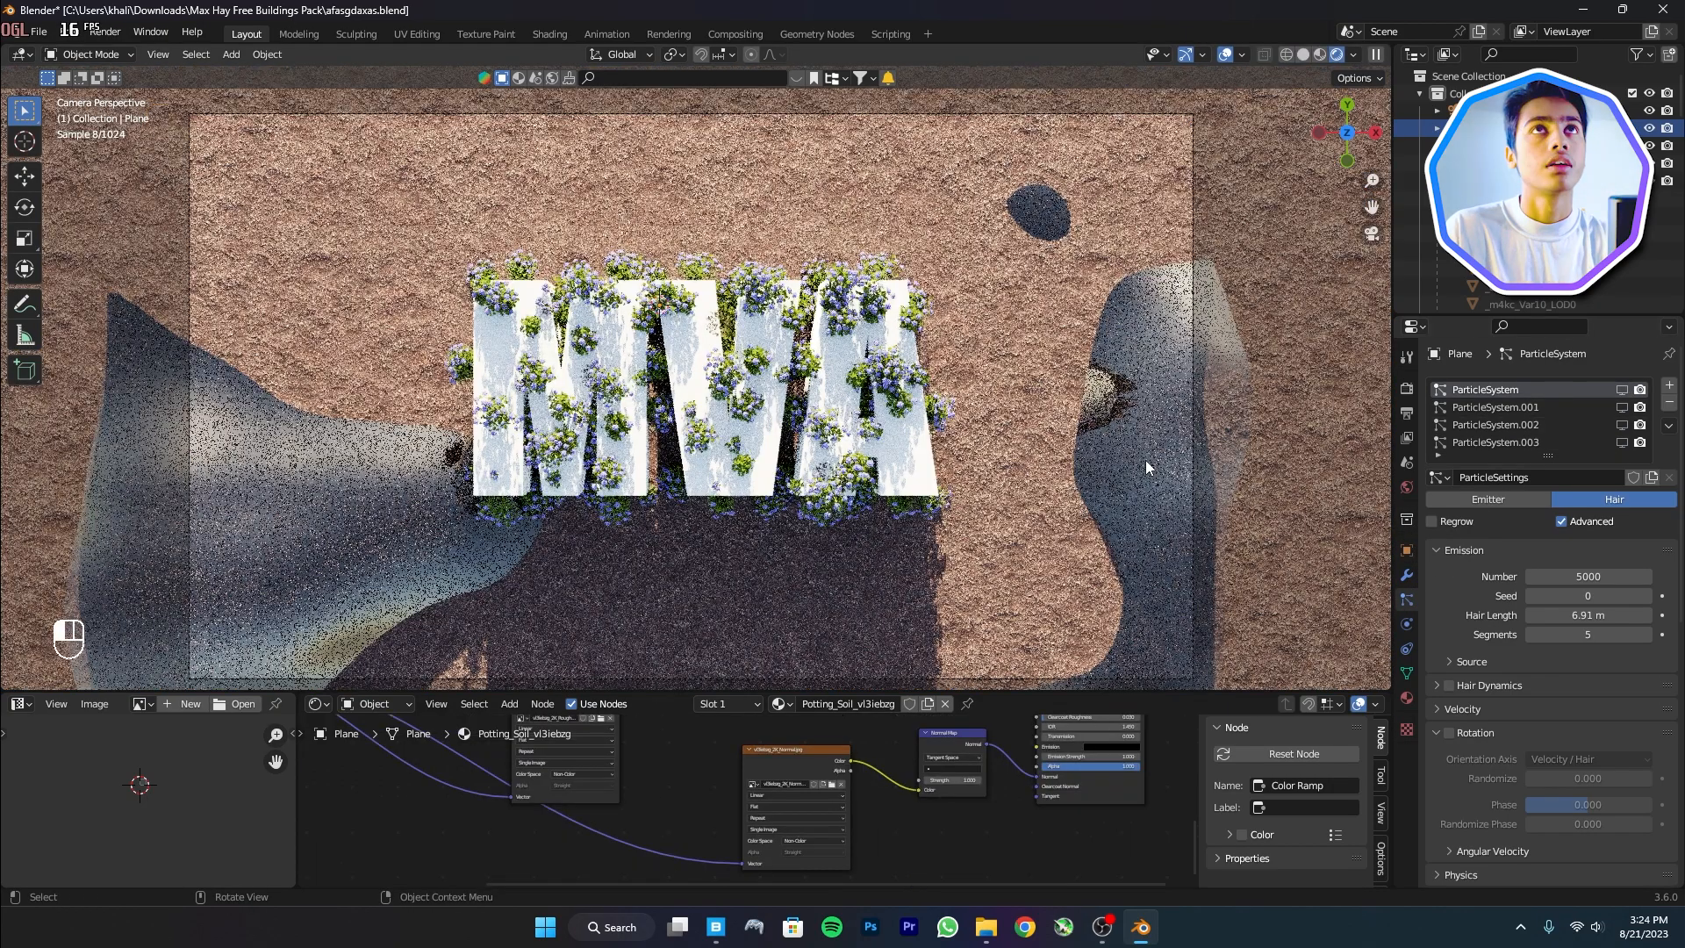
# Raise Plane.001 slightly, by about 0.036 m
pyautogui.click(1142, 468)
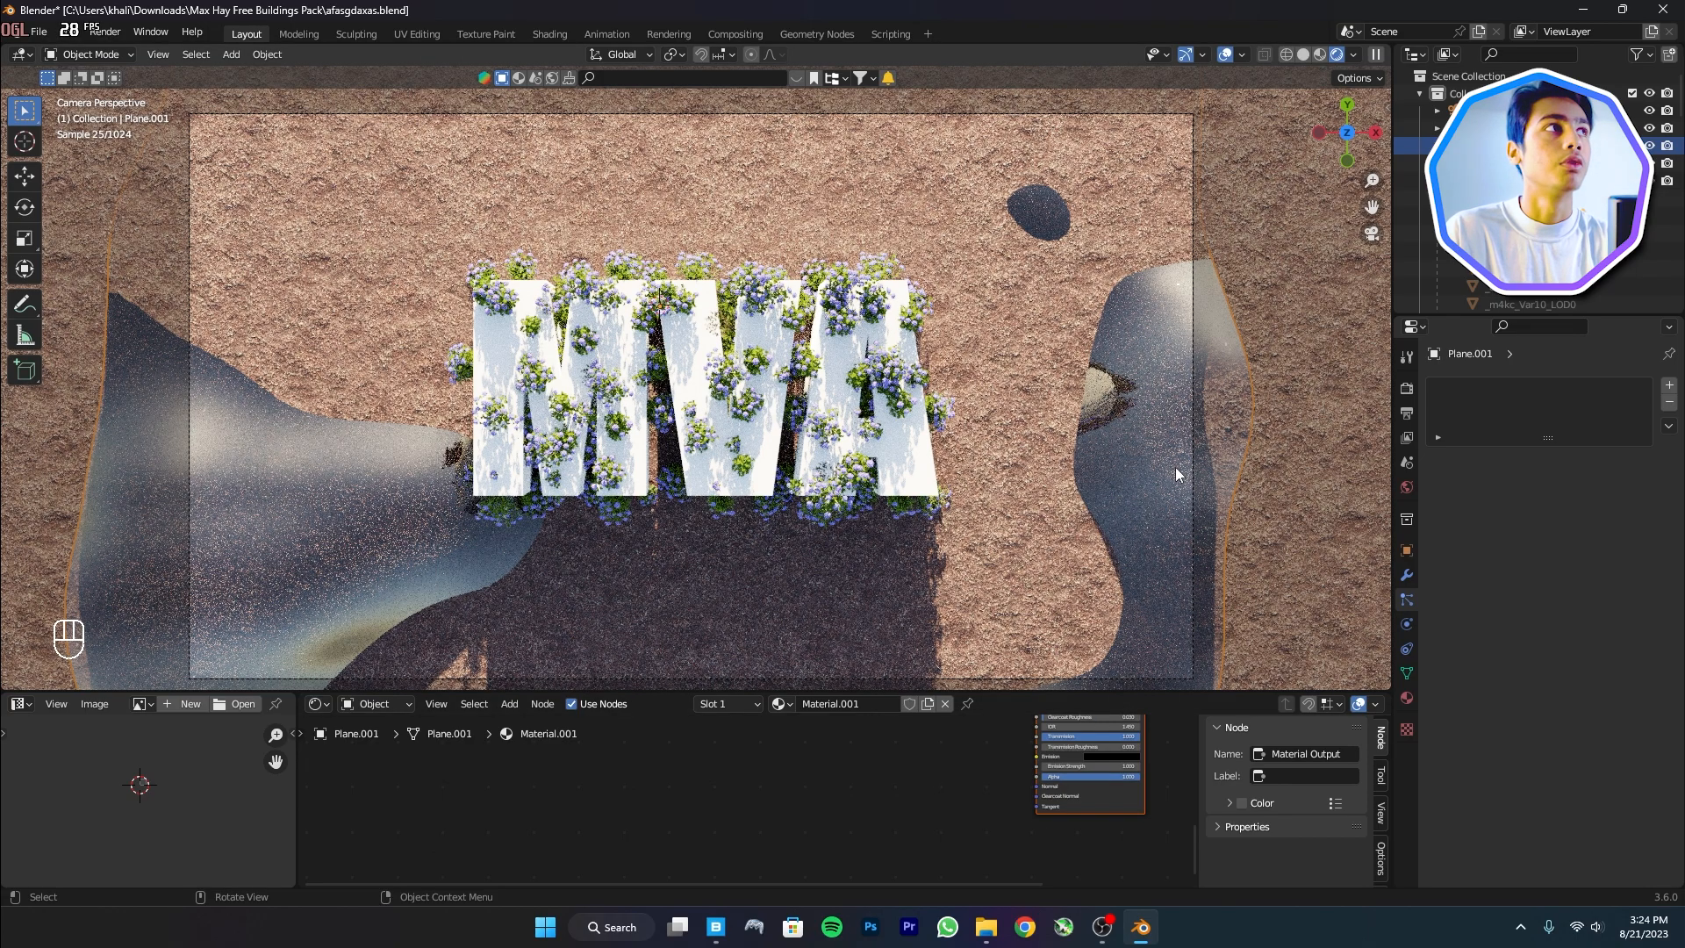
pyautogui.press('g')
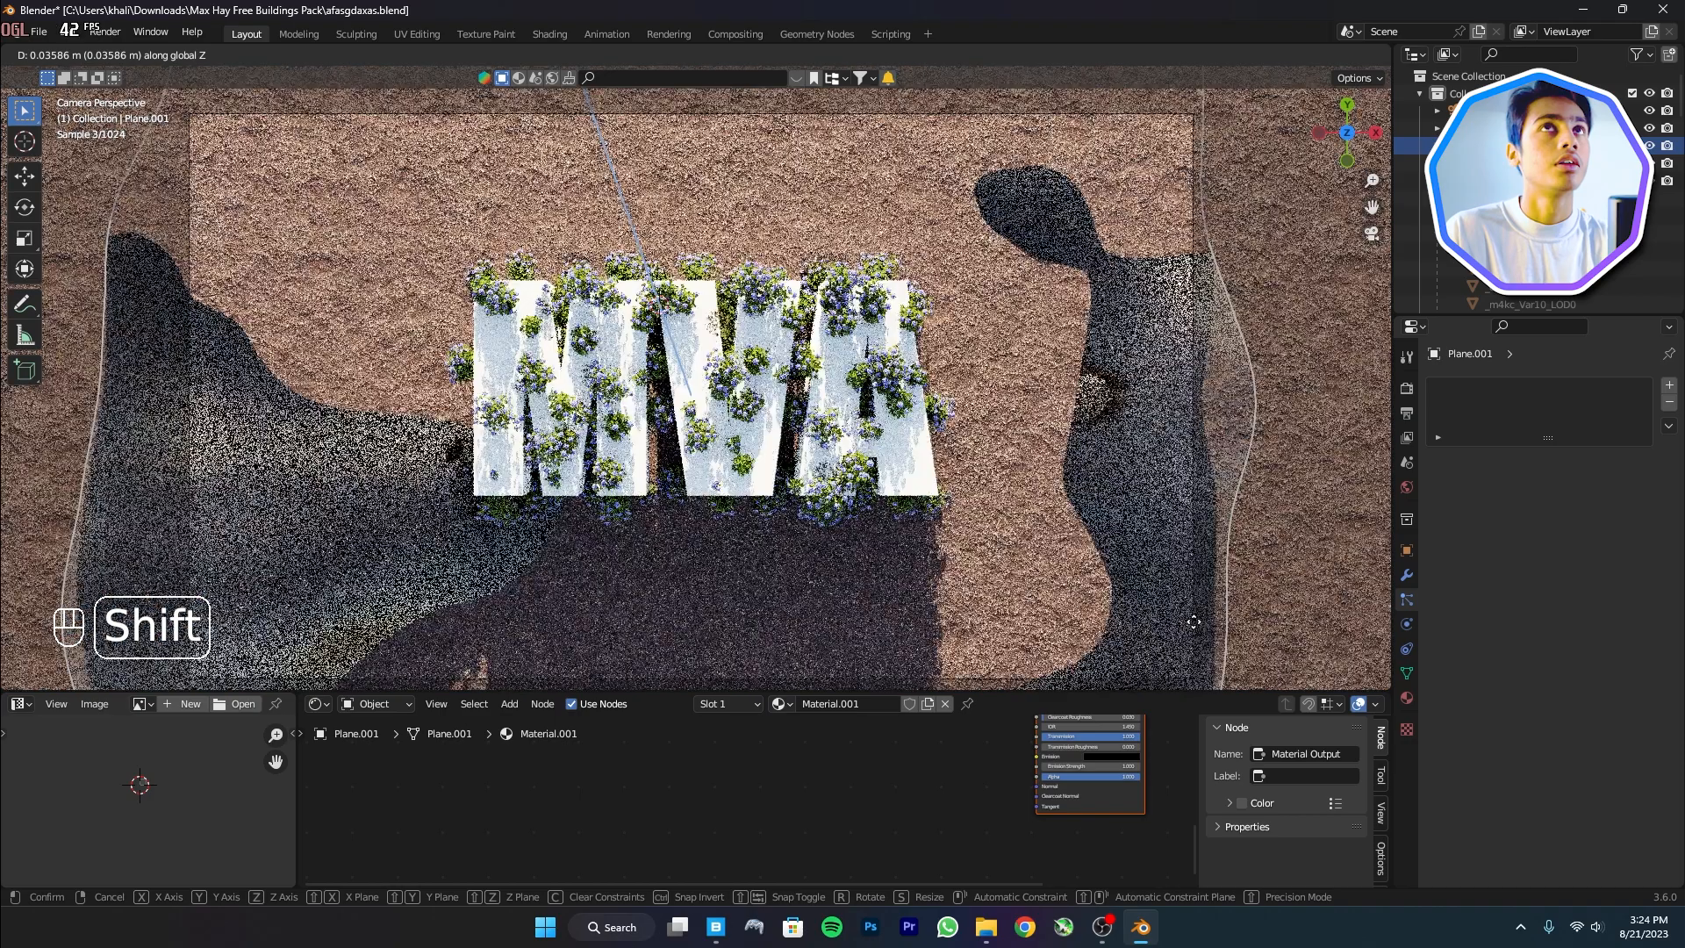
pyautogui.click(1193, 622)
pyautogui.moveTo(1004, 773); pyautogui.dragTo(944, 873, button='middle')
pyautogui.hotkey('shift', 'a')
pyautogui.click(857, 702)
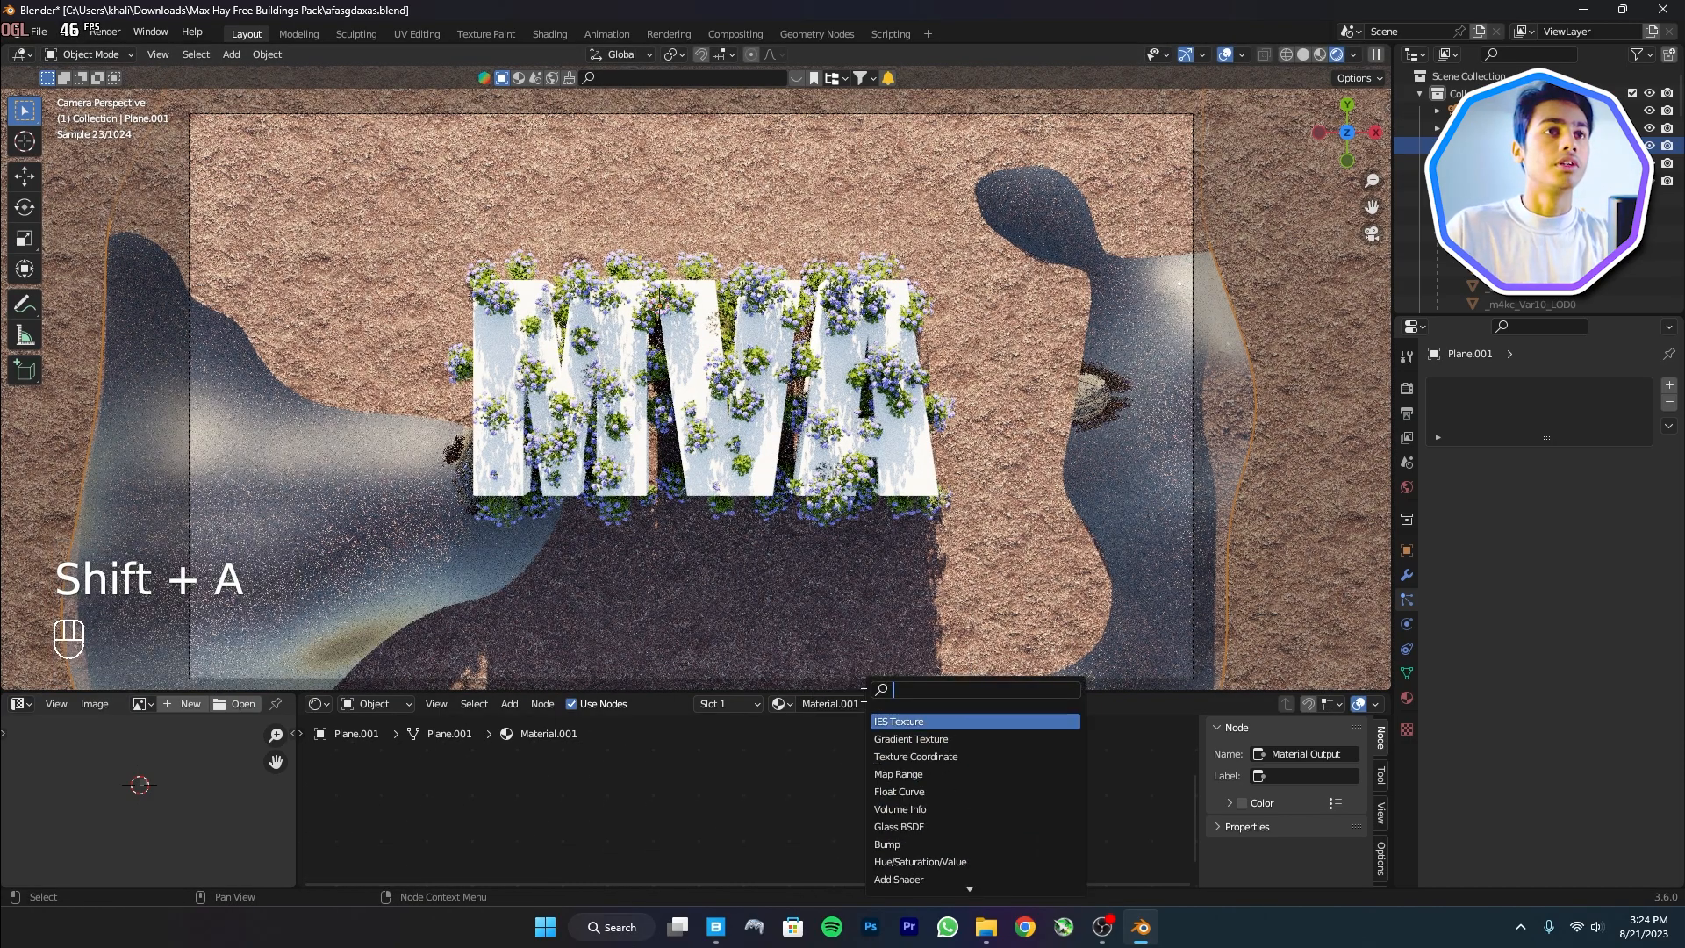
# Feed a Musgrave Texture at scale 300 through a Bump node into the Principled normal
pyautogui.write('mus')
pyautogui.press('Return')
pyautogui.click(694, 814)
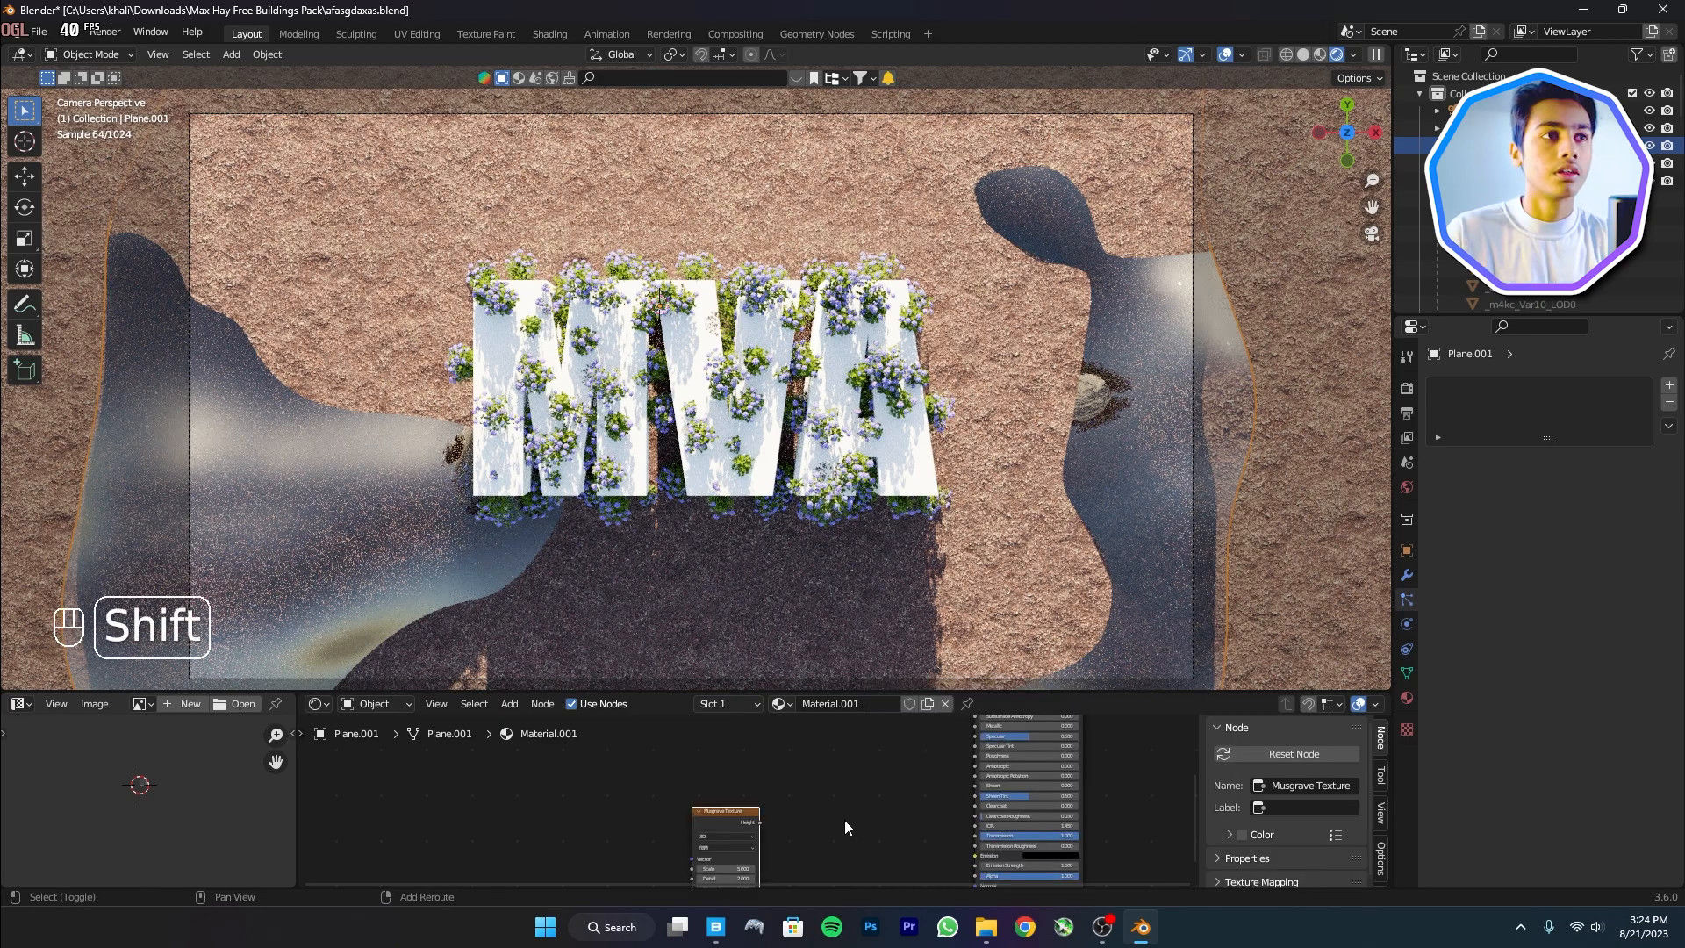
pyautogui.hotkey('shift', 'a')
pyautogui.click(810, 701)
pyautogui.write('b')
pyautogui.moveTo(890, 807); pyautogui.dragTo(951, 799)
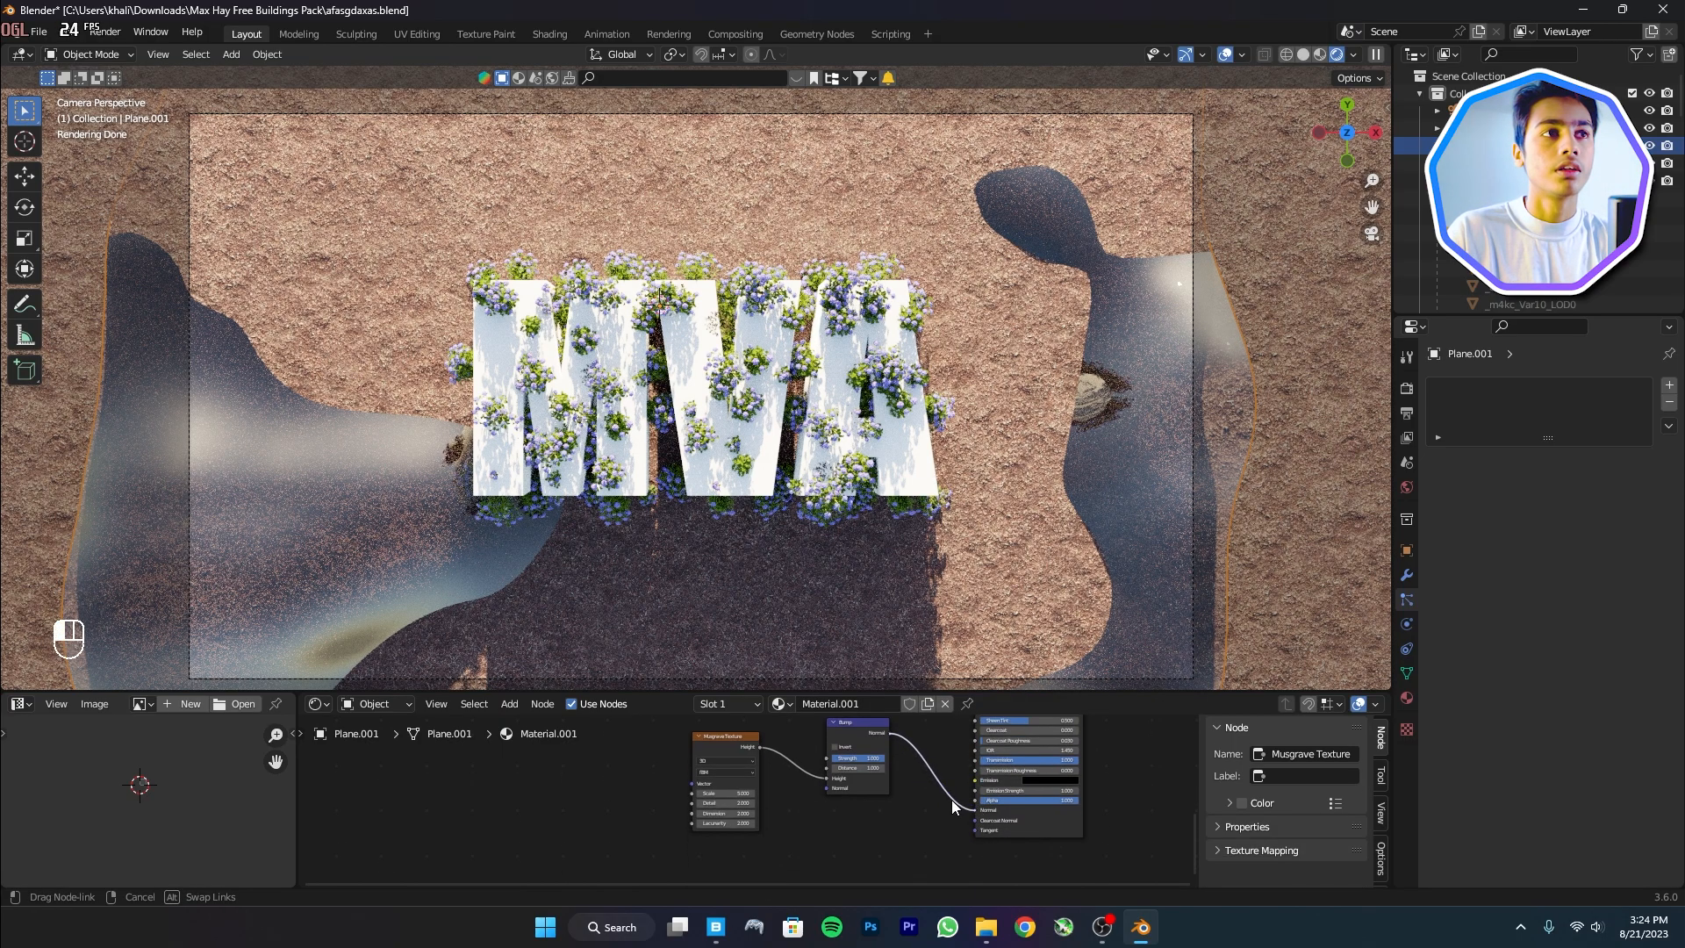
pyautogui.doubleClick(727, 793)
pyautogui.write('300')
pyautogui.press('Return')
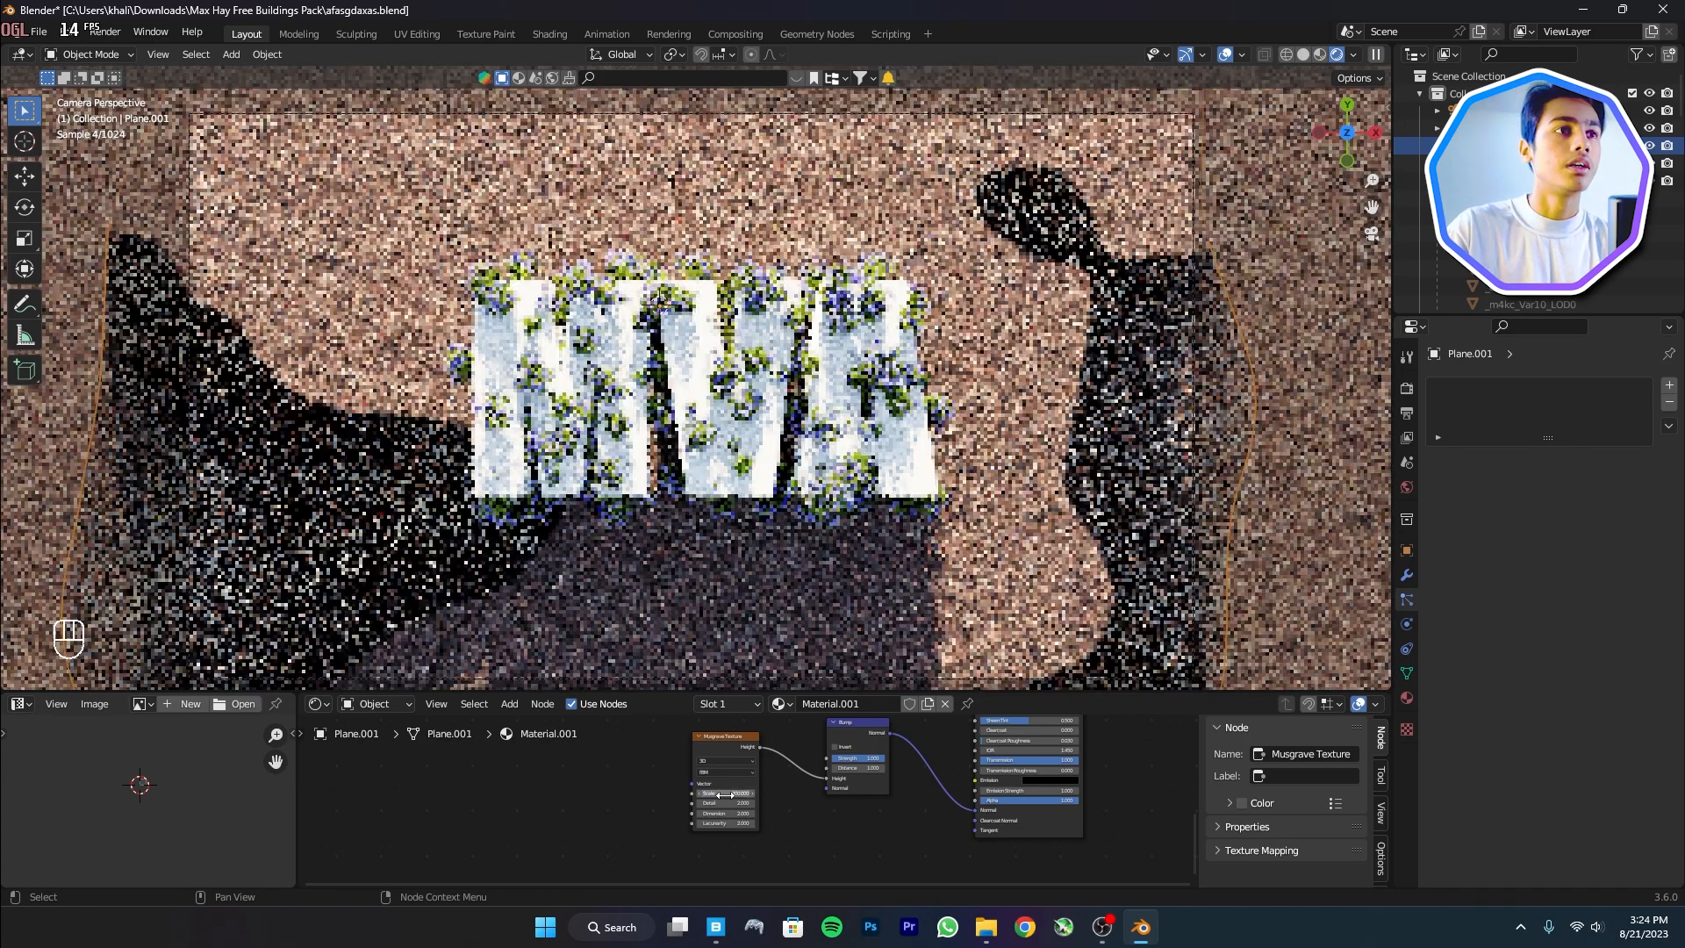
pyautogui.keyDown('shift'); pyautogui.moveTo(870, 756); pyautogui.dragTo(844, 757); pyautogui.keyUp('shift')
# Move the Material Output aside and add a Principled Volume node
pyautogui.scroll(1, 1009, 763)
pyautogui.moveTo(1009, 746); pyautogui.dragTo(615, 878, button='middle')
pyautogui.moveTo(878, 777); pyautogui.dragTo(939, 780)
pyautogui.hotkey('shift', 'a')
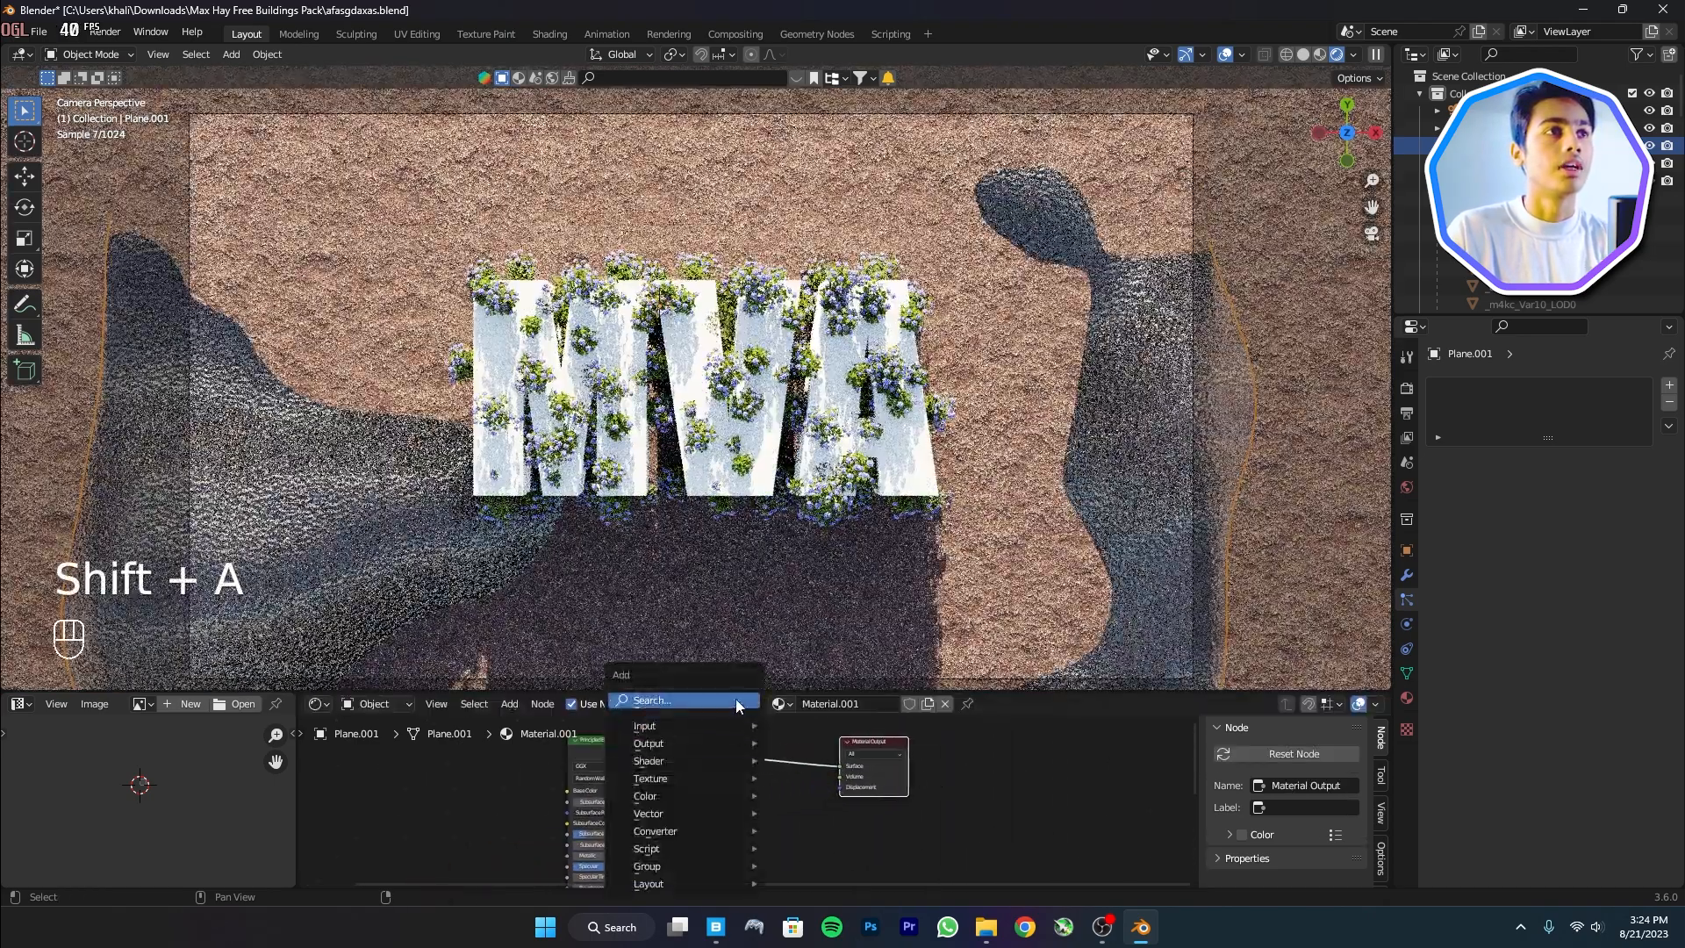
pyautogui.click(737, 699)
pyautogui.write('volu')
pyautogui.press('Down')
pyautogui.press('Down')
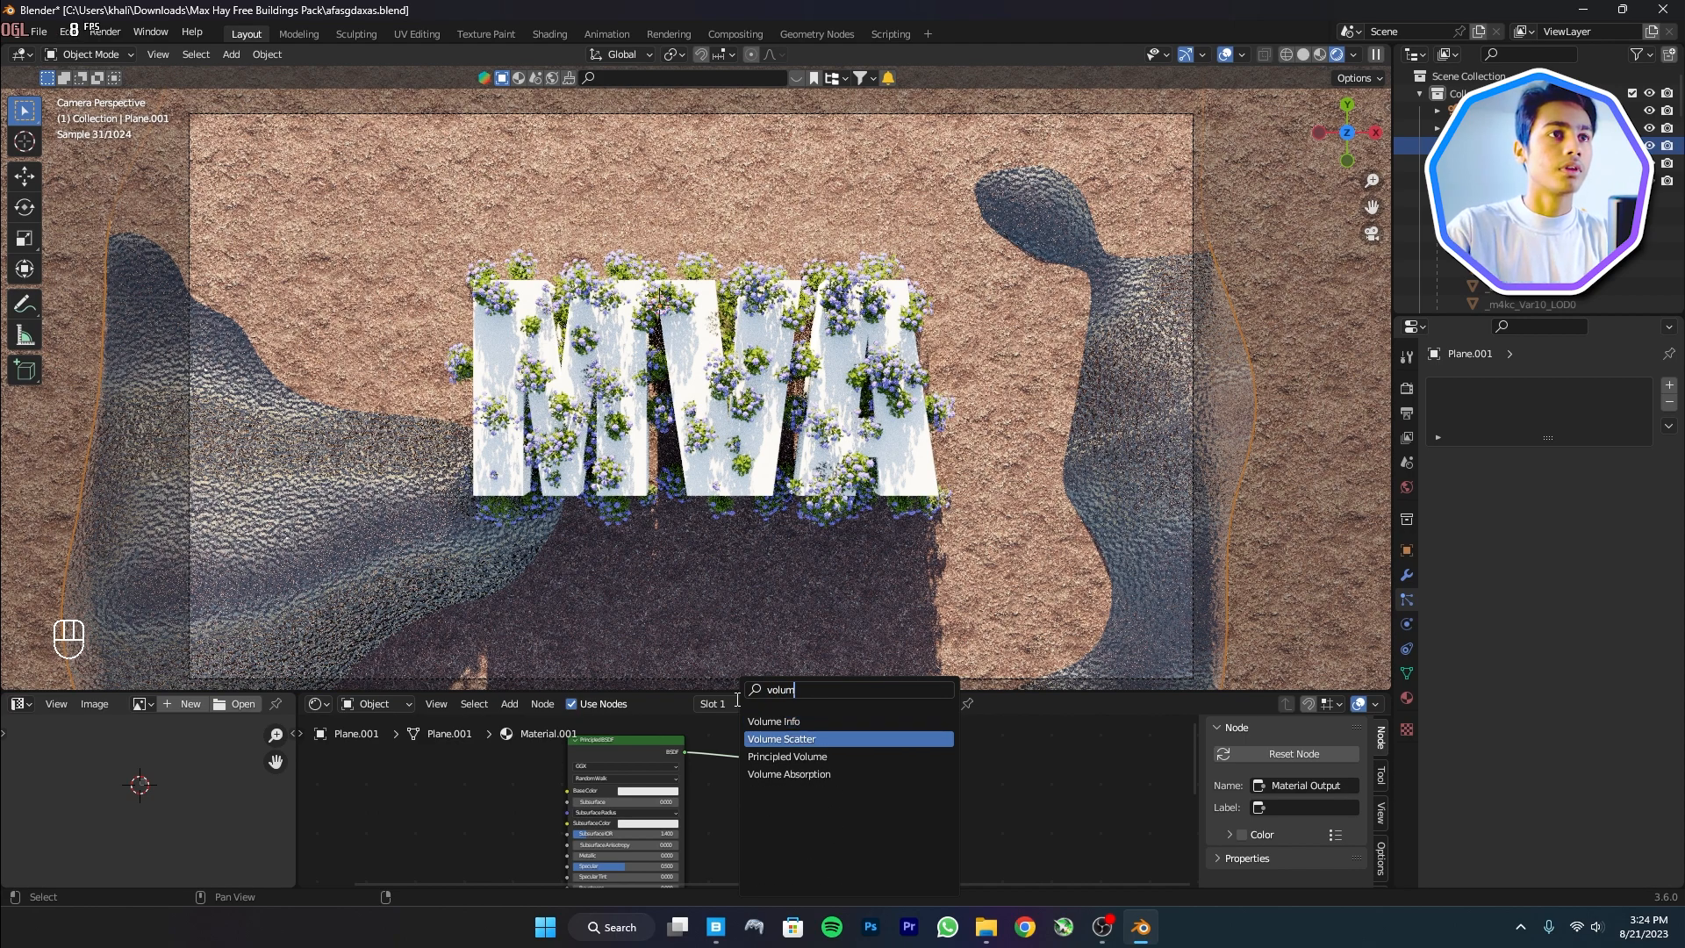
pyautogui.press('Return')
pyautogui.click(754, 797)
# Add a Light Path node and a Mix Shader before the Material Output
pyautogui.hotkey('shift', 'a')
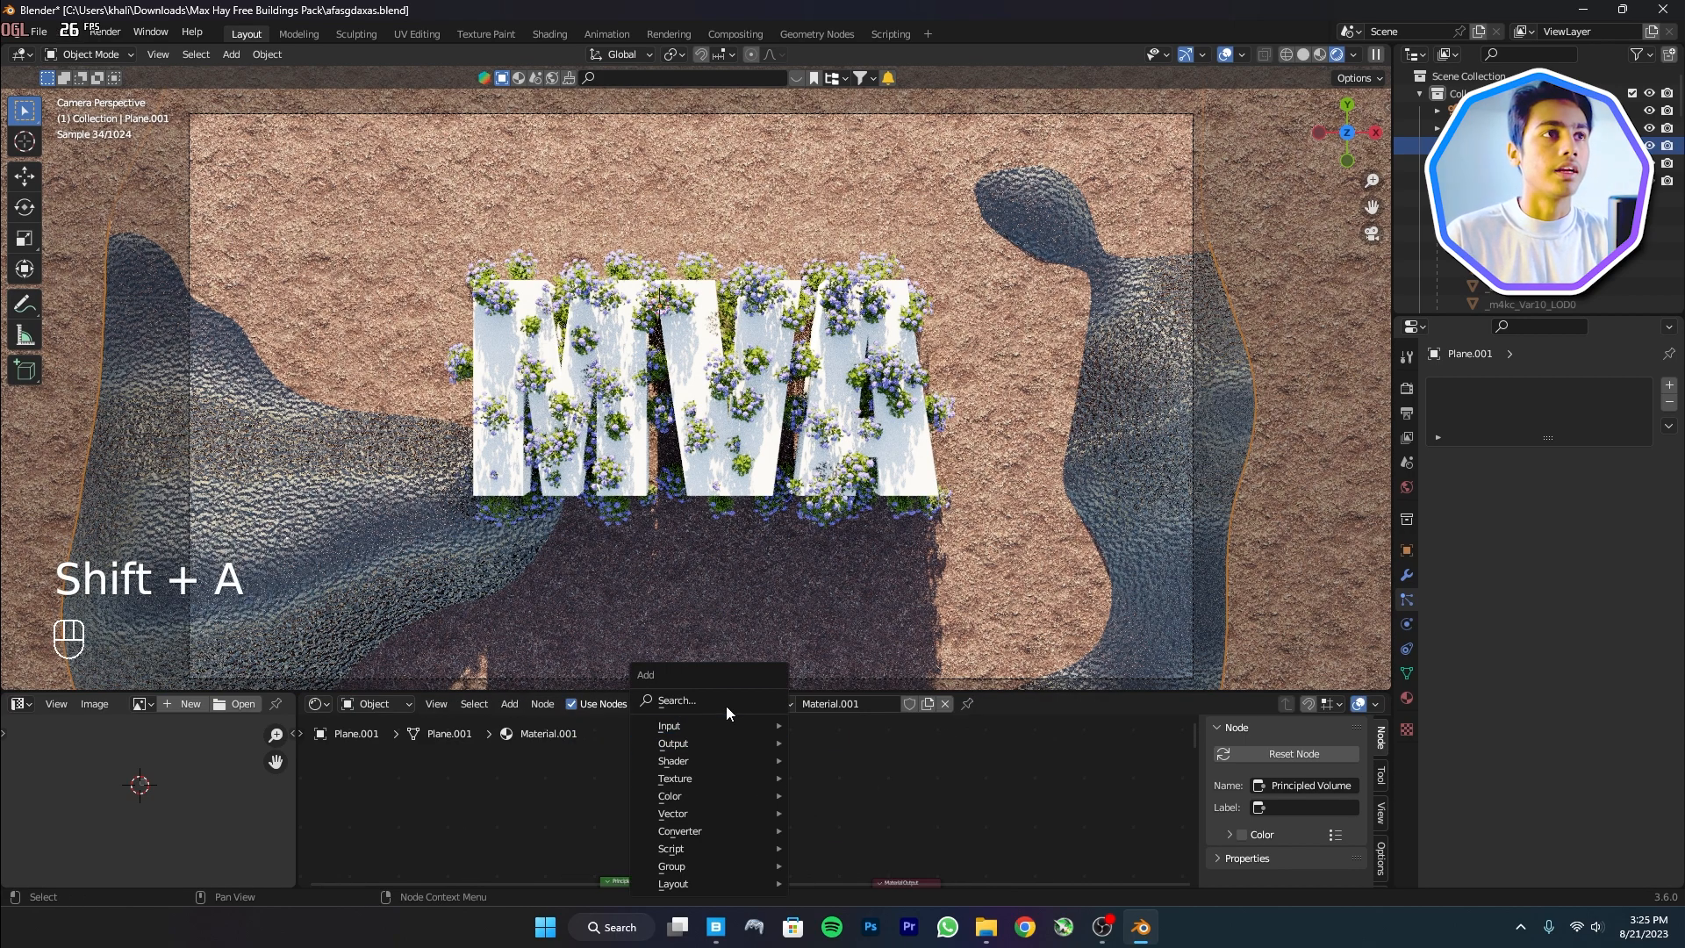
pyautogui.click(719, 702)
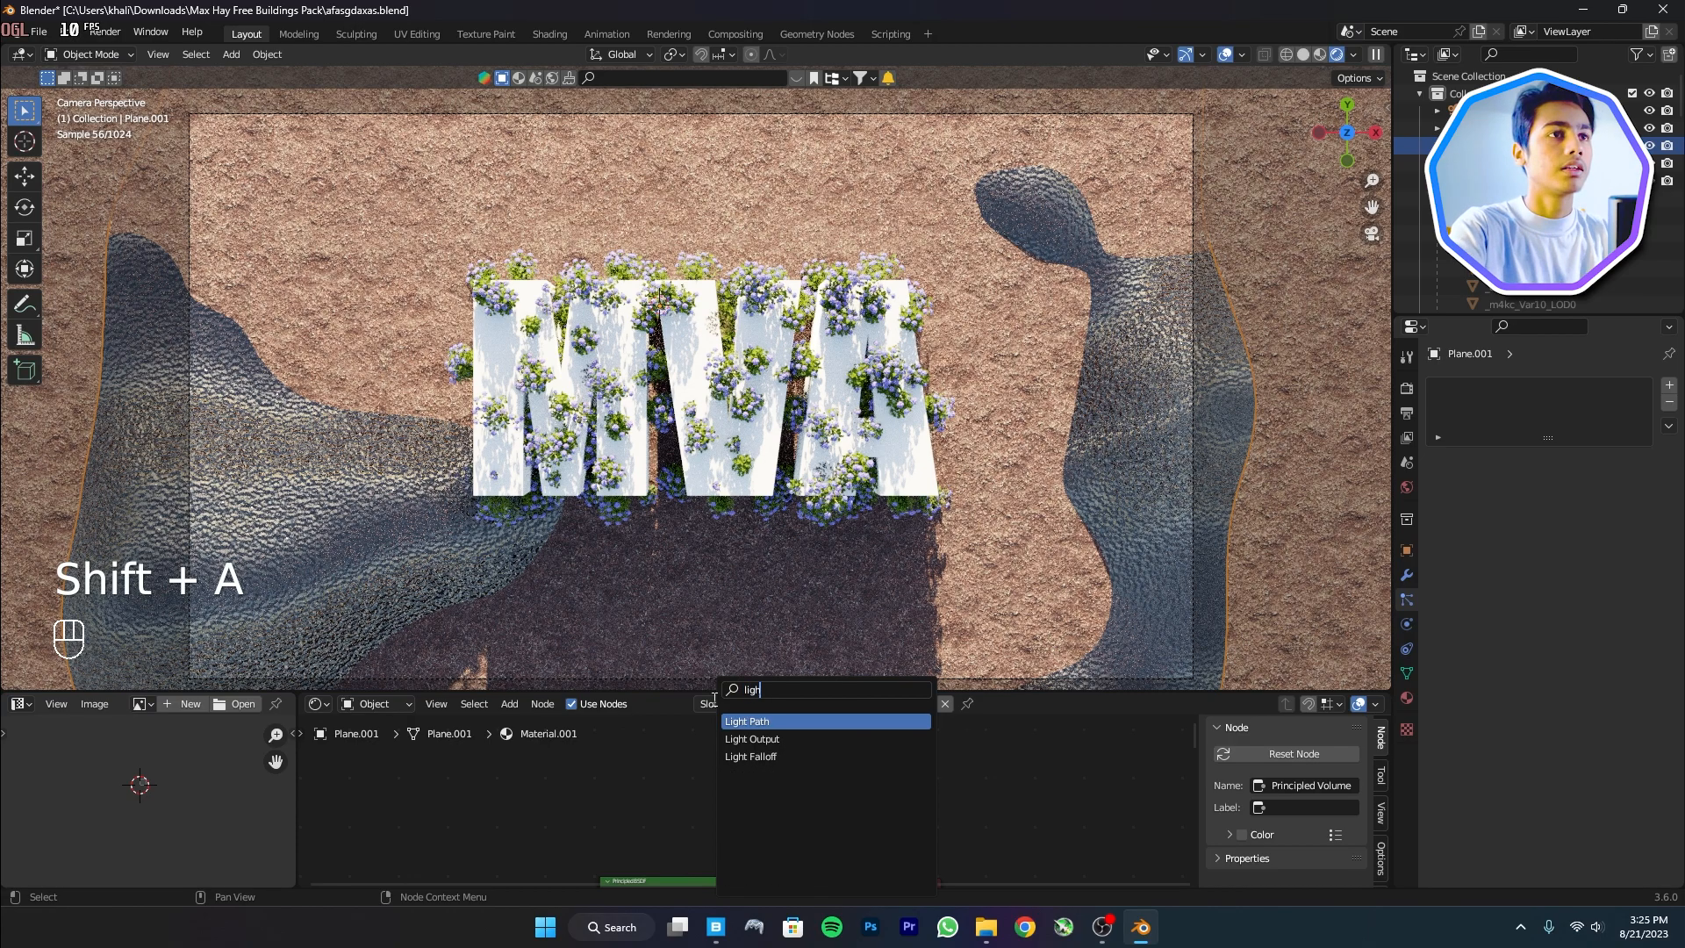
pyautogui.write('ligh')
pyautogui.press('Return')
pyautogui.click(805, 751)
pyautogui.hotkey('shift', 'a')
pyautogui.click(777, 702)
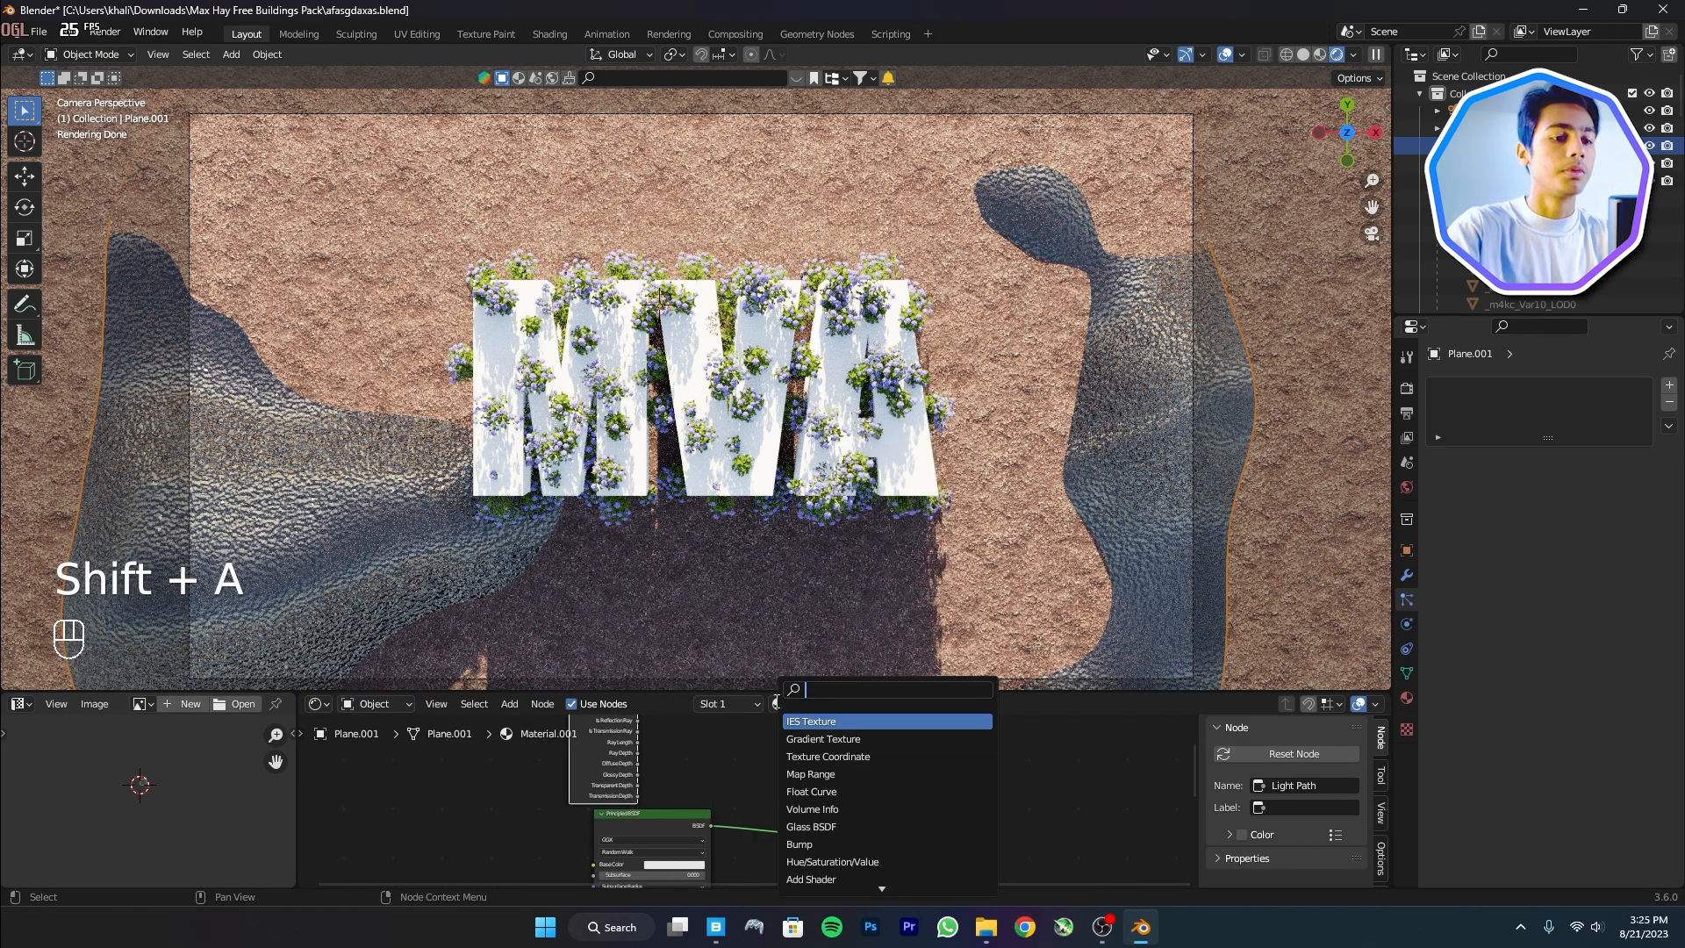
pyautogui.press('Down')
pyautogui.press('Return')
pyautogui.click(764, 803)
# Wire the BSDF and Light Path's Is Camera Ray into the Mix Shader
pyautogui.scroll(1, 763, 805)
pyautogui.moveTo(765, 811); pyautogui.dragTo(869, 784, button='middle')
pyautogui.moveTo(866, 809); pyautogui.dragTo(870, 821)
pyautogui.moveTo(900, 796); pyautogui.dragTo(917, 839, button='middle')
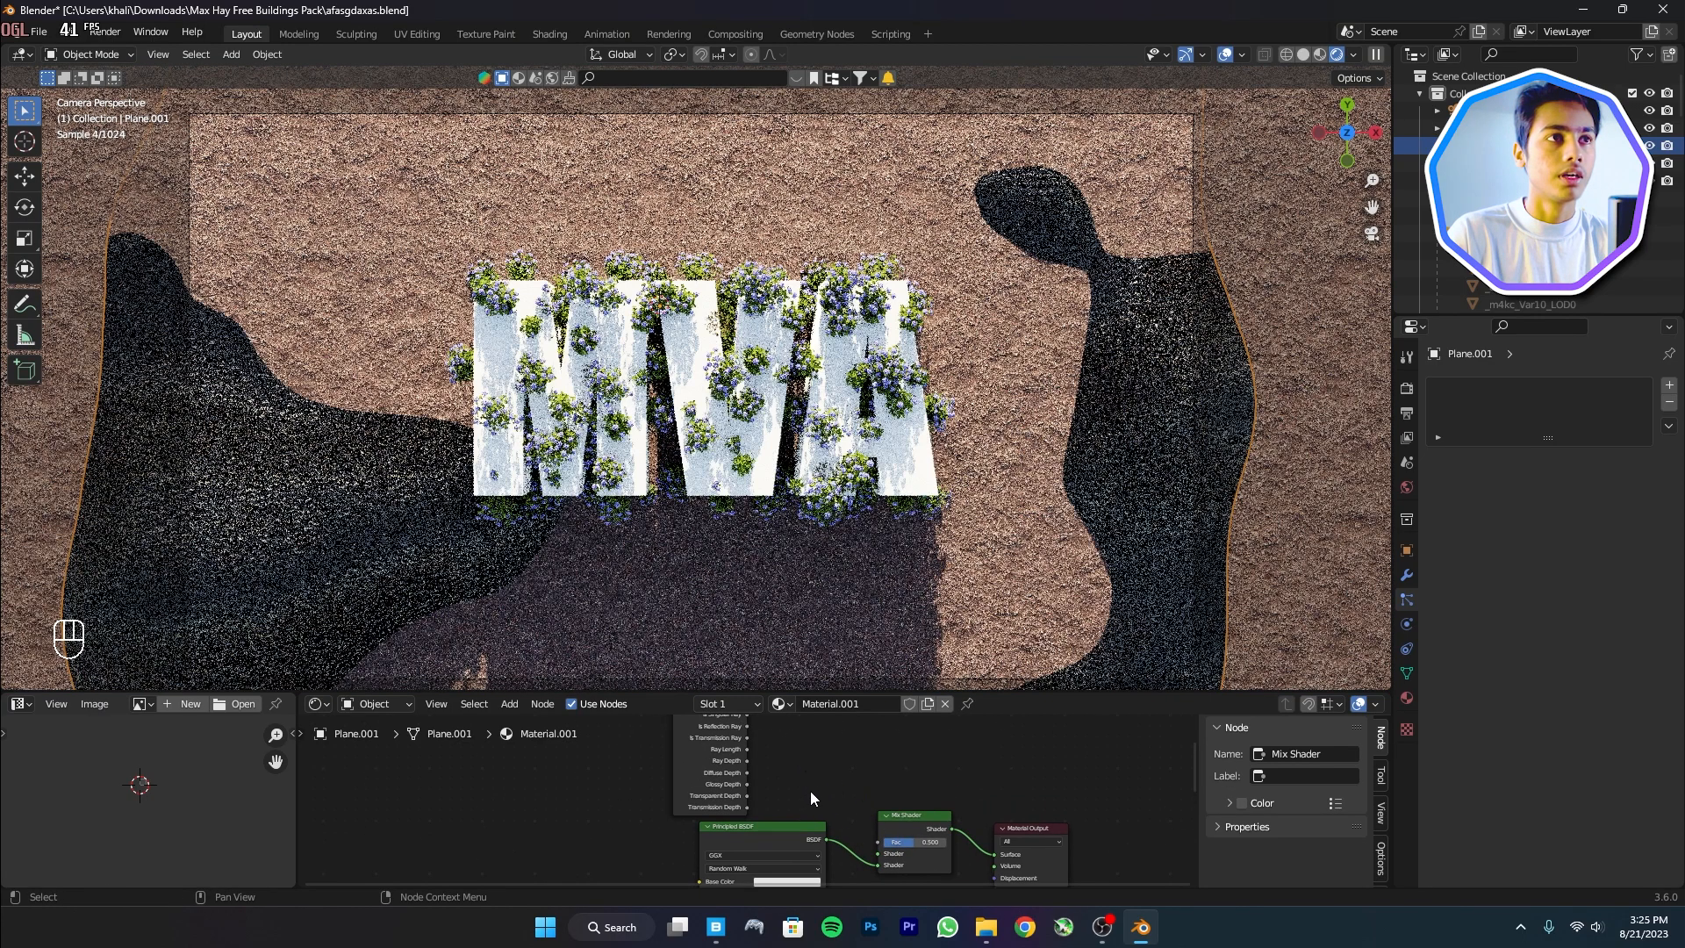
pyautogui.moveTo(803, 772); pyautogui.dragTo(809, 820, button='middle')
pyautogui.moveTo(758, 737); pyautogui.dragTo(782, 779, button='middle')
pyautogui.moveTo(773, 747); pyautogui.dragTo(909, 816)
# Connect Principled Volume to the output's Volume input and lower bump strength to 0.062
pyautogui.scroll(2, 975, 864)
pyautogui.moveTo(975, 864); pyautogui.dragTo(1067, 805, button='middle')
pyautogui.moveTo(1124, 843); pyautogui.dragTo(988, 761)
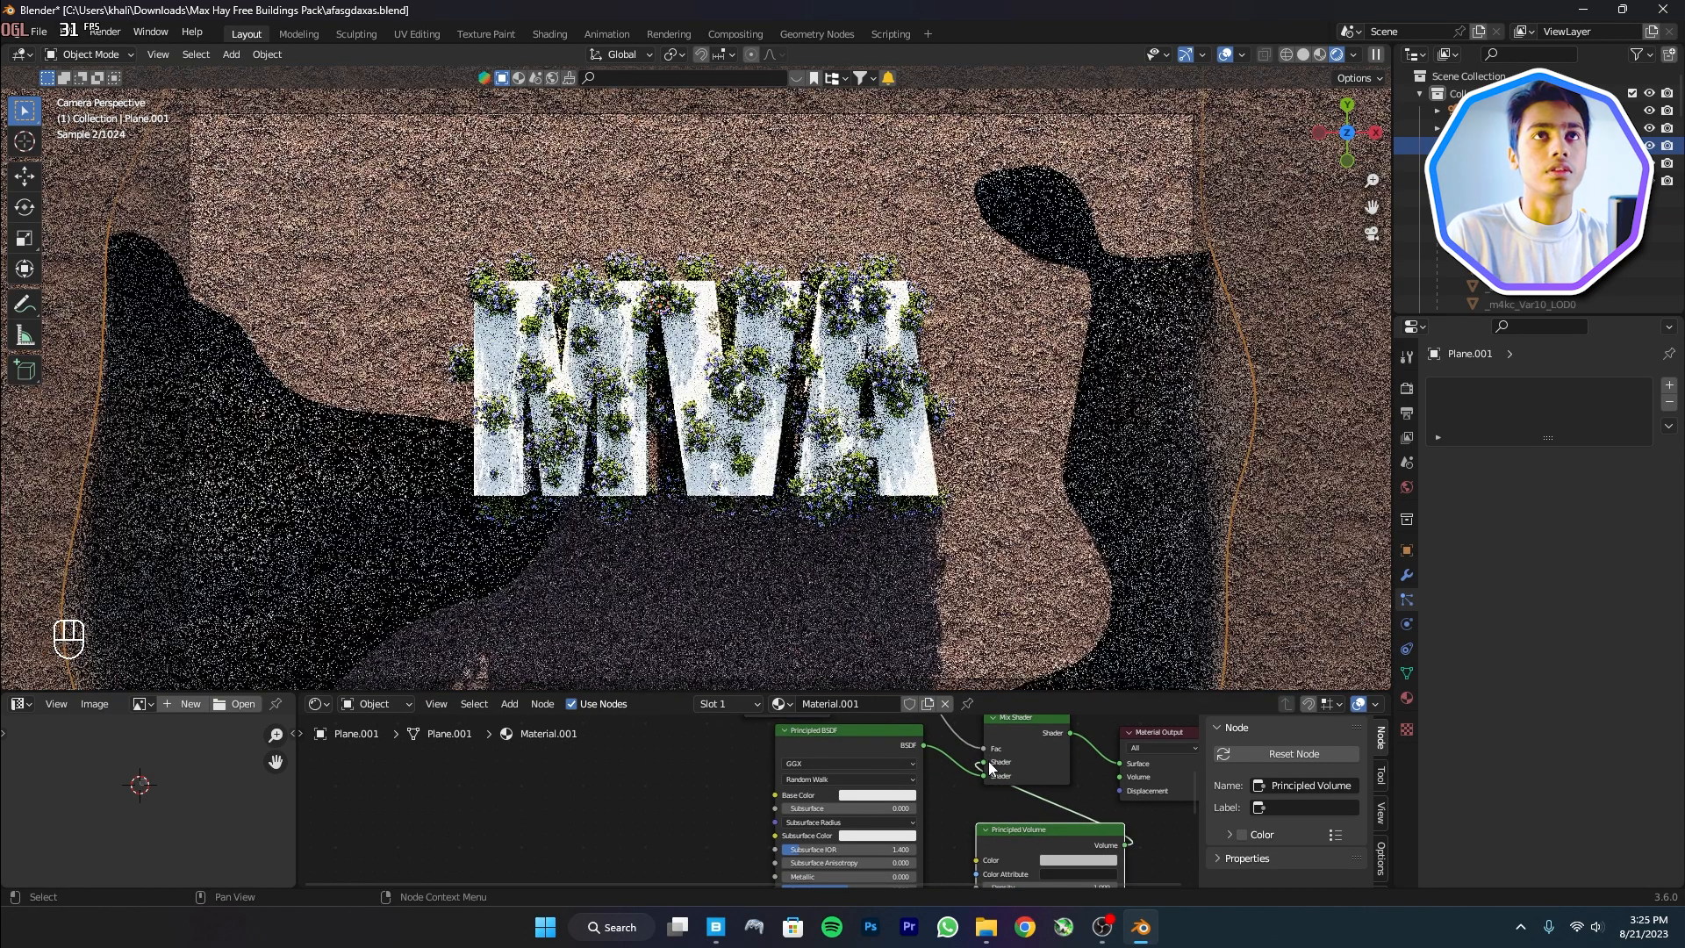
pyautogui.moveTo(618, 877); pyautogui.dragTo(701, 636, button='middle')
pyautogui.keyDown('shift'); pyautogui.moveTo(699, 784); pyautogui.dragTo(694, 785); pyautogui.keyUp('shift')
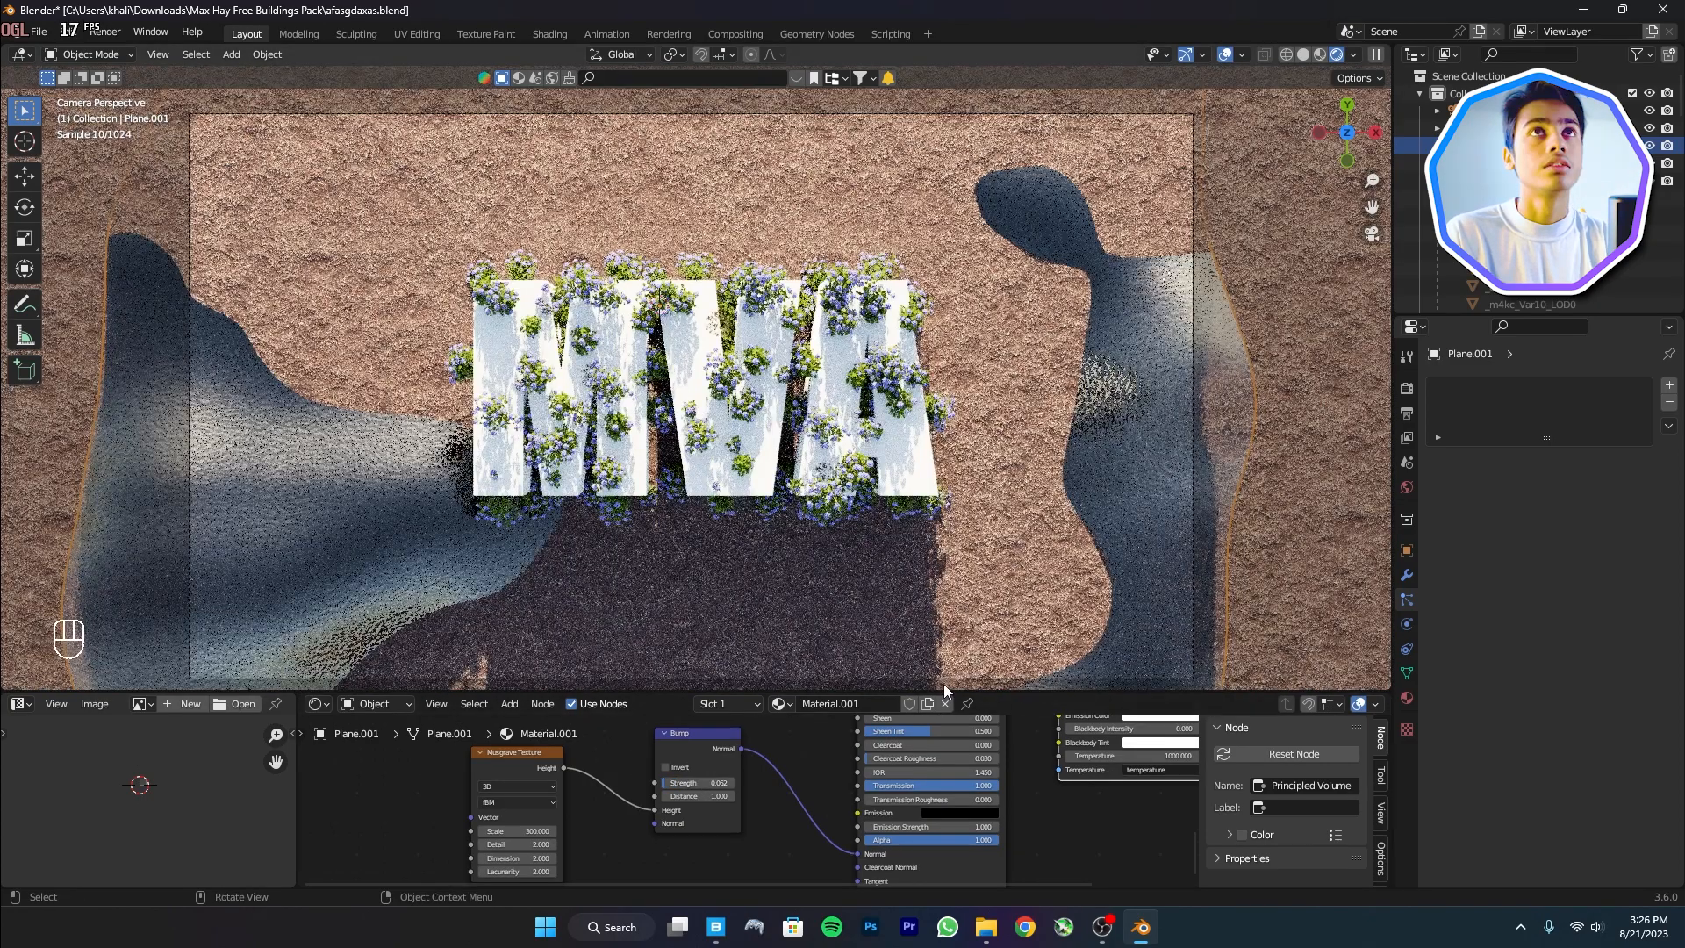
# Enlarge the viewport, lower Plane.001 slightly along Z, and save the file
pyautogui.moveTo(1152, 738); pyautogui.dragTo(1073, 769, button='middle')
pyautogui.moveTo(1077, 692); pyautogui.dragTo(1077, 871)
pyautogui.press('g')
pyautogui.press('z')
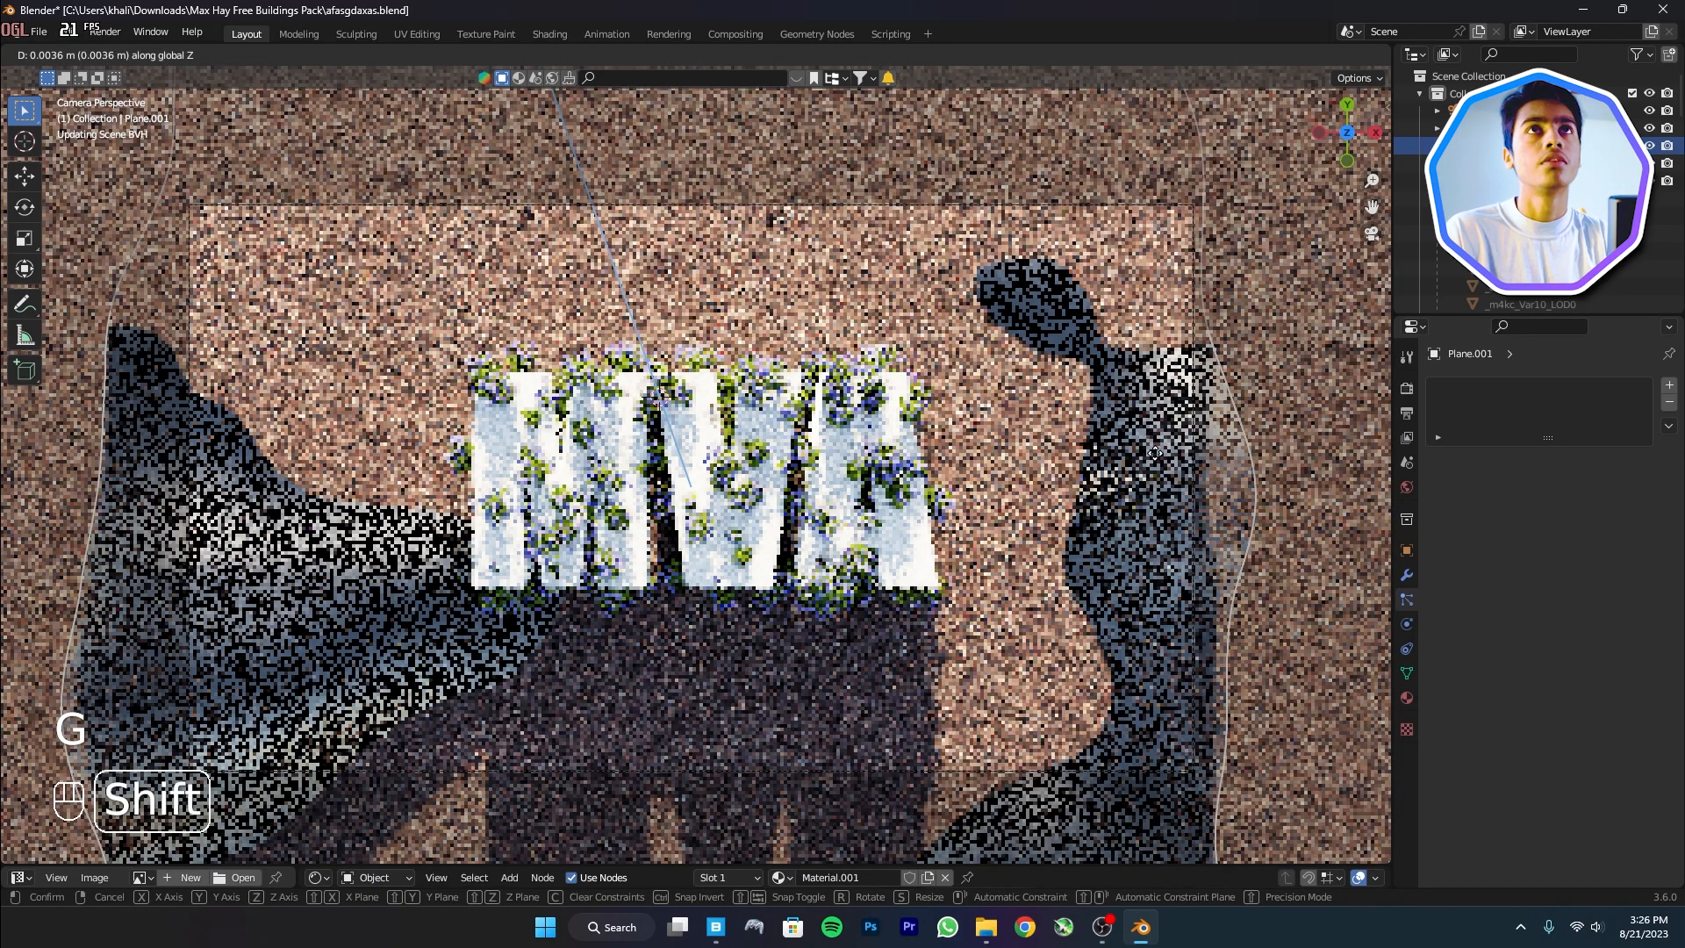
pyautogui.click(1154, 453)
pyautogui.hotkey('ctrl', 's')
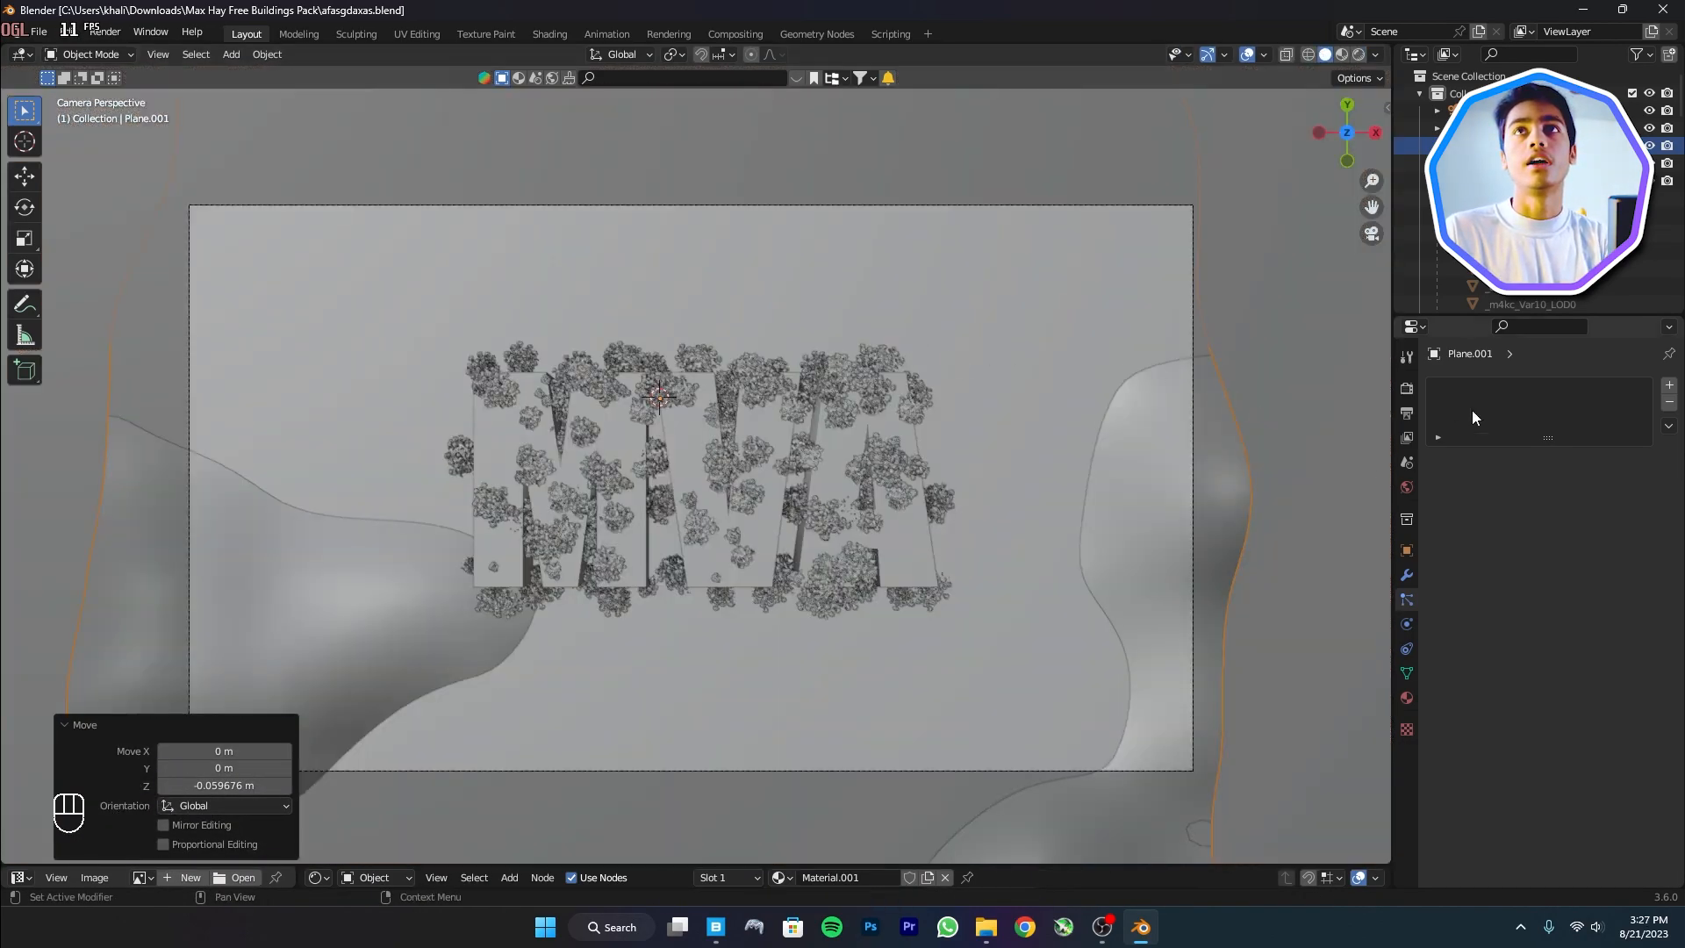
# Select the ground Plane and show all four of its particle systems in the viewport again
pyautogui.click(1317, 589)
pyautogui.click(1407, 576)
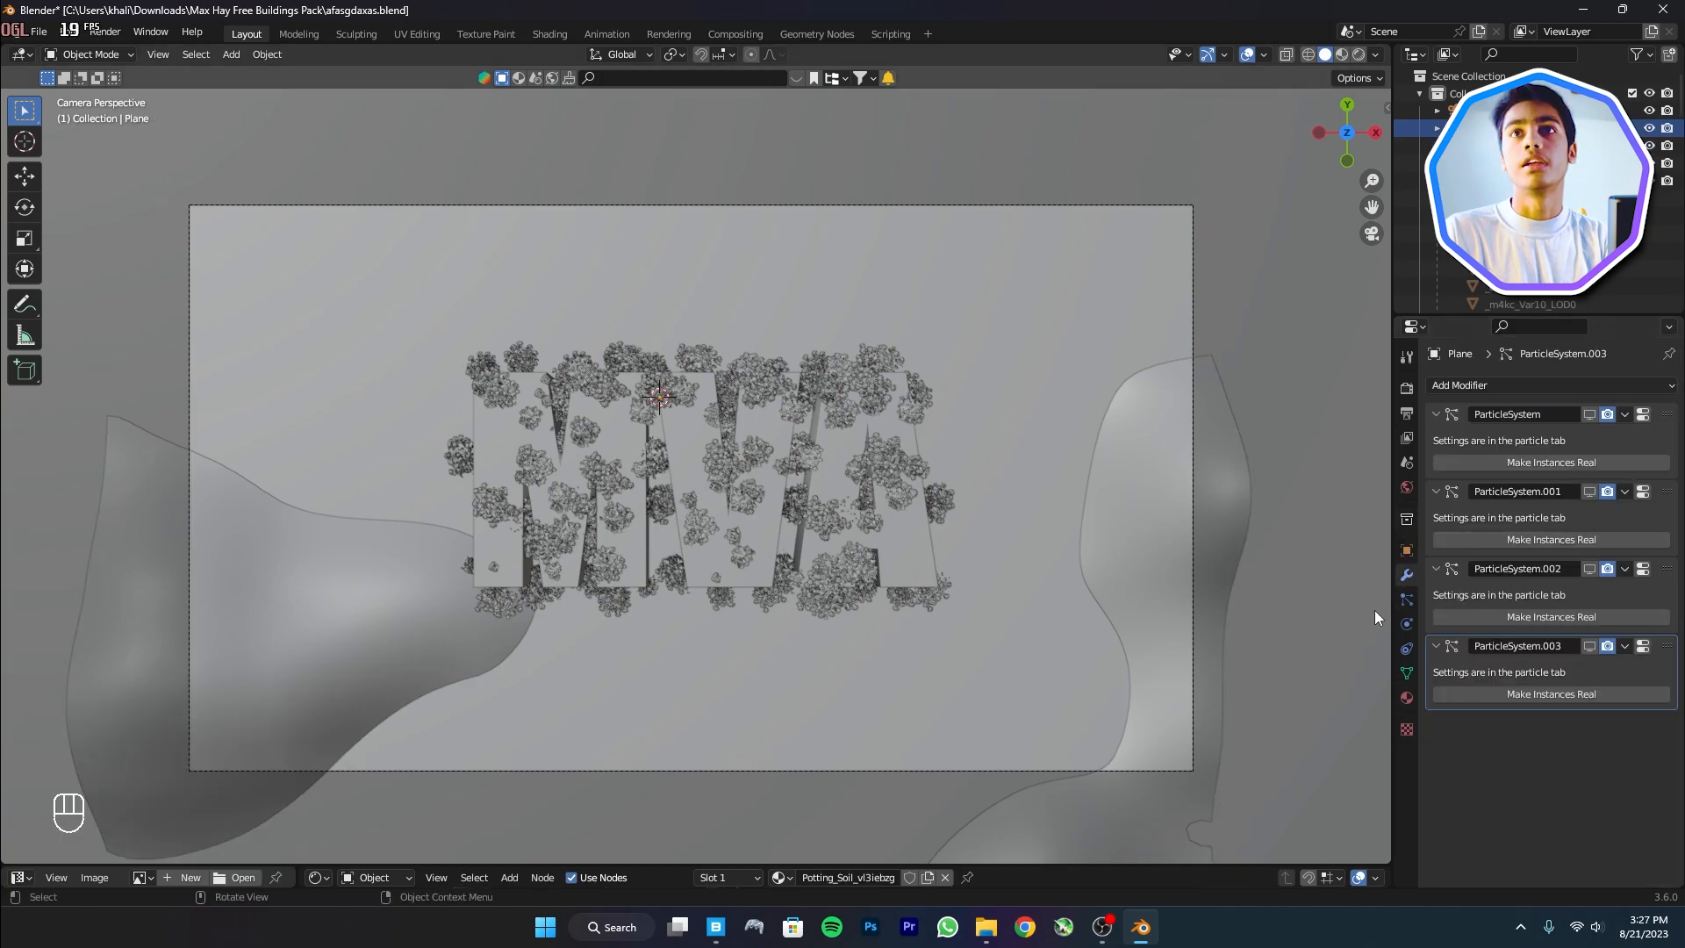
pyautogui.click(1406, 599)
pyautogui.moveTo(1622, 390); pyautogui.dragTo(1621, 426)
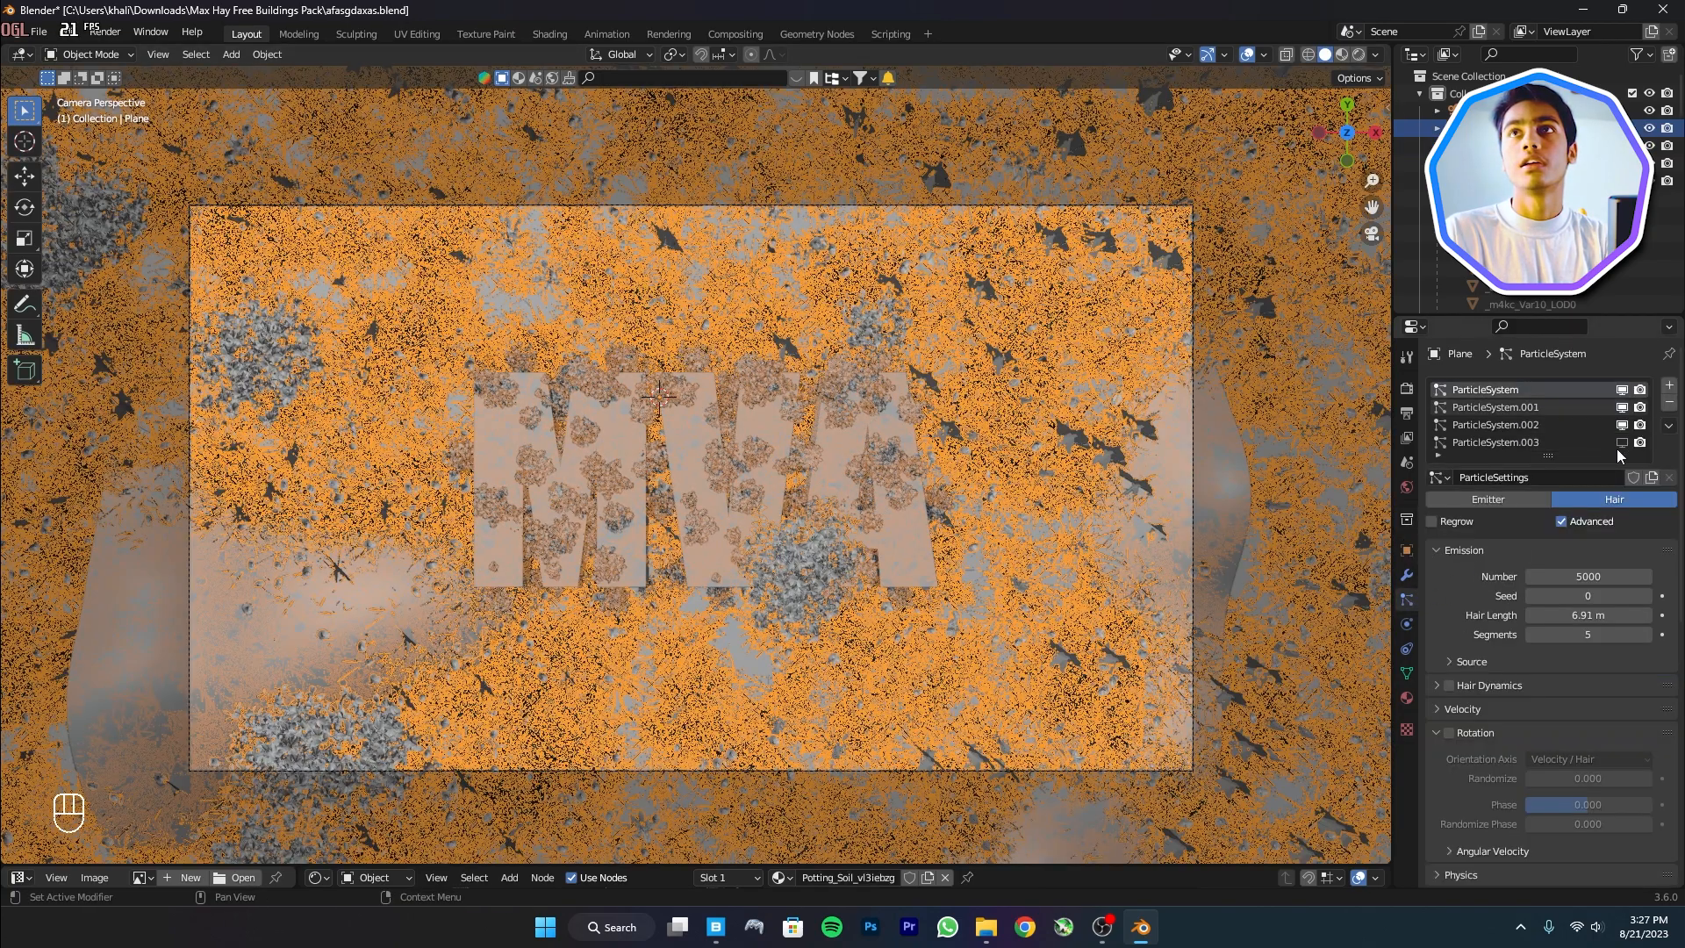
pyautogui.click(1620, 444)
# Hide the viewport overlays, save, and set the colour management Look to High Contrast
pyautogui.click(1246, 55)
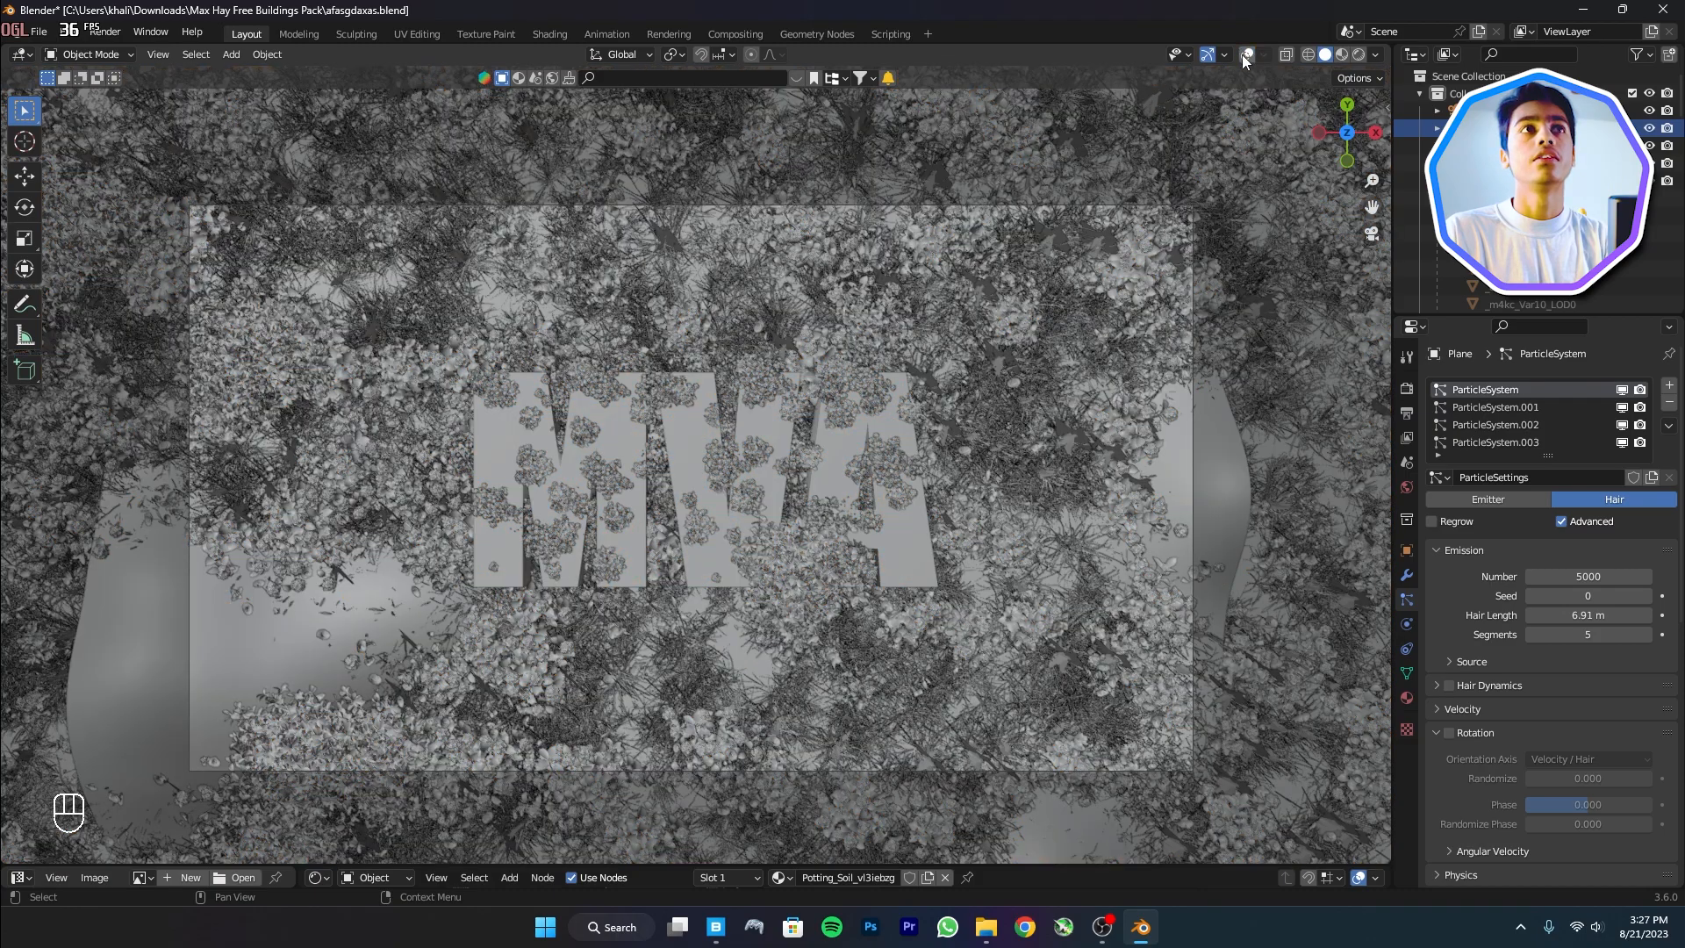
pyautogui.hotkey('ctrl', 's')
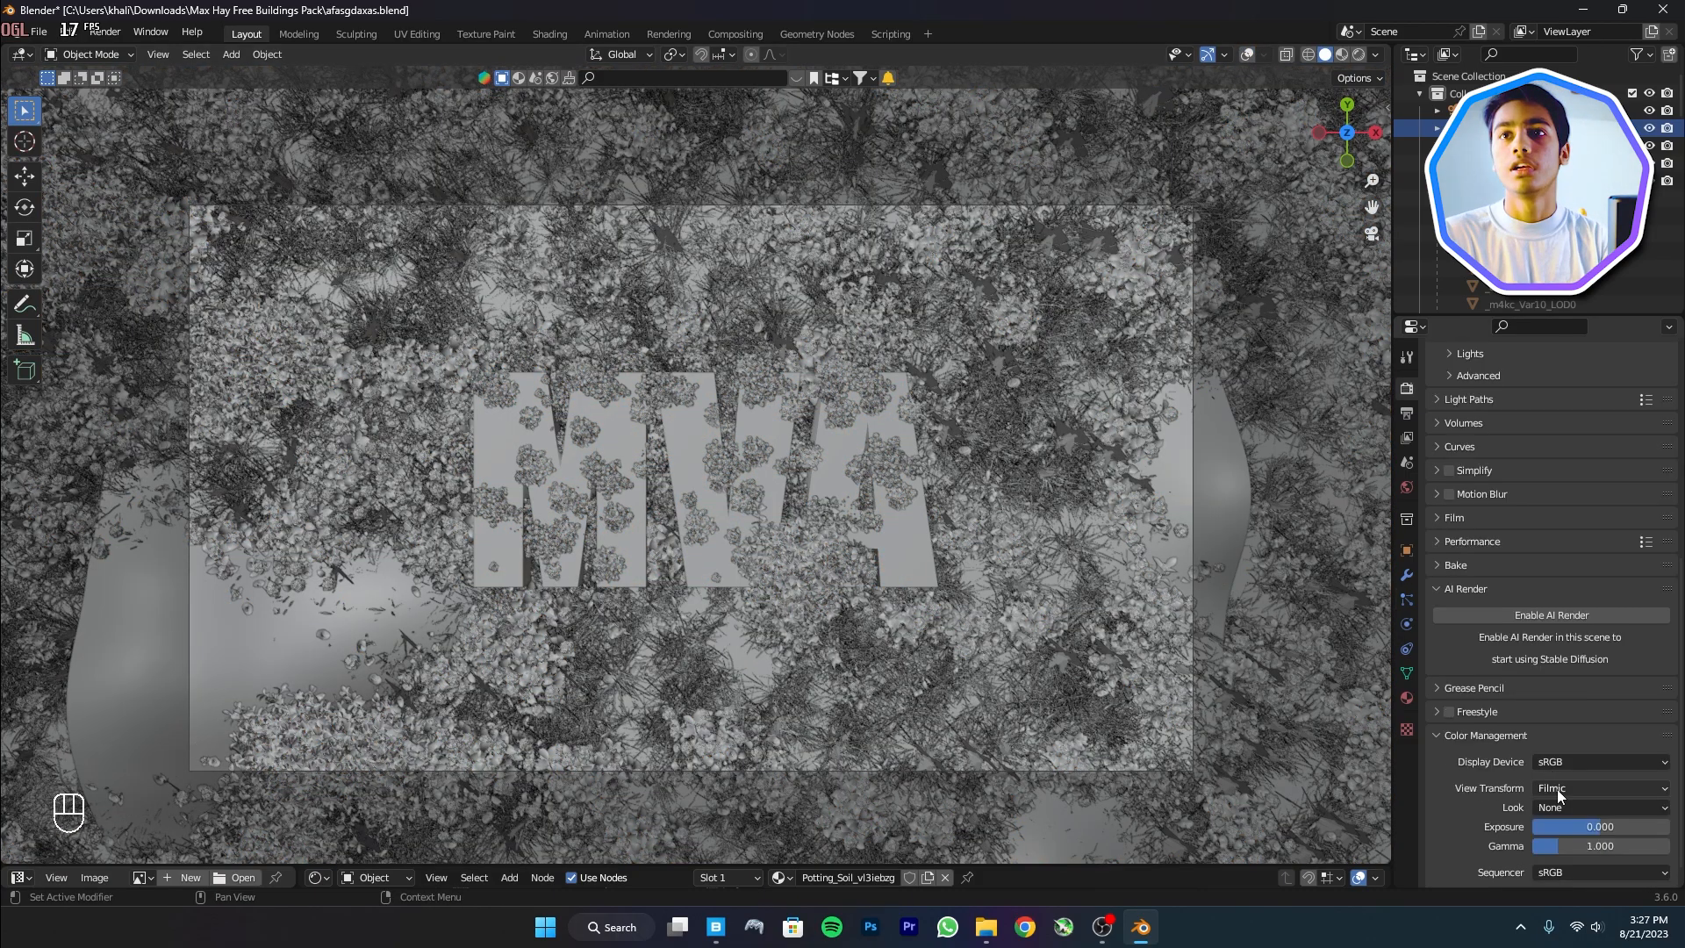
pyautogui.click(1556, 808)
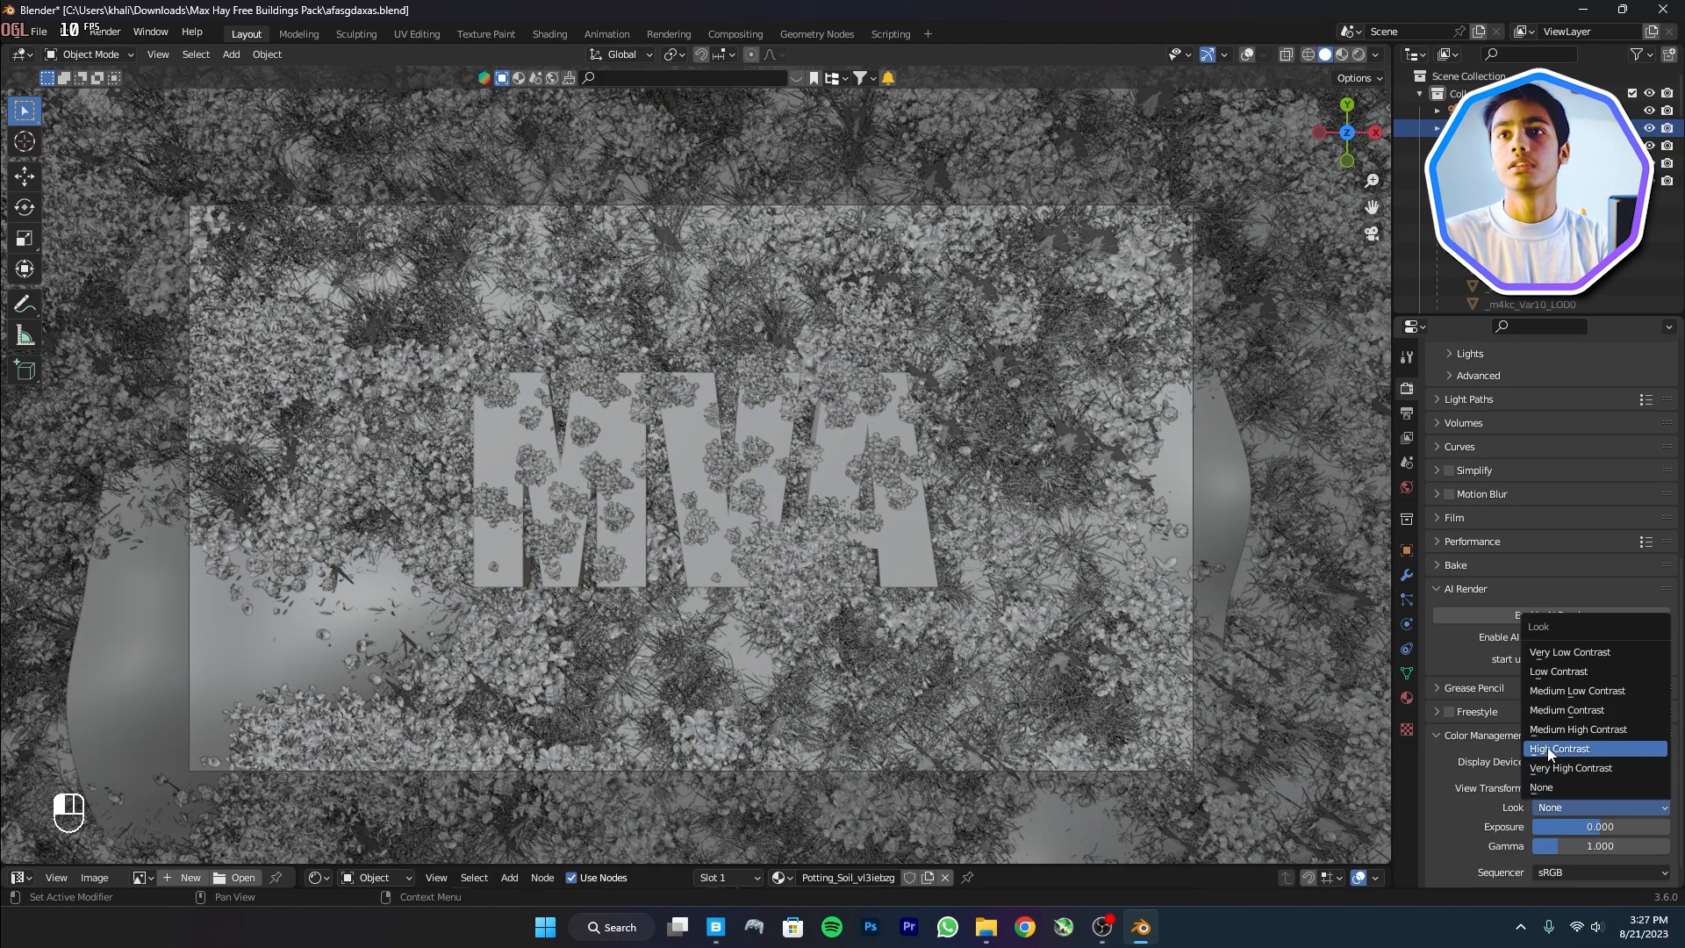
pyautogui.click(1546, 746)
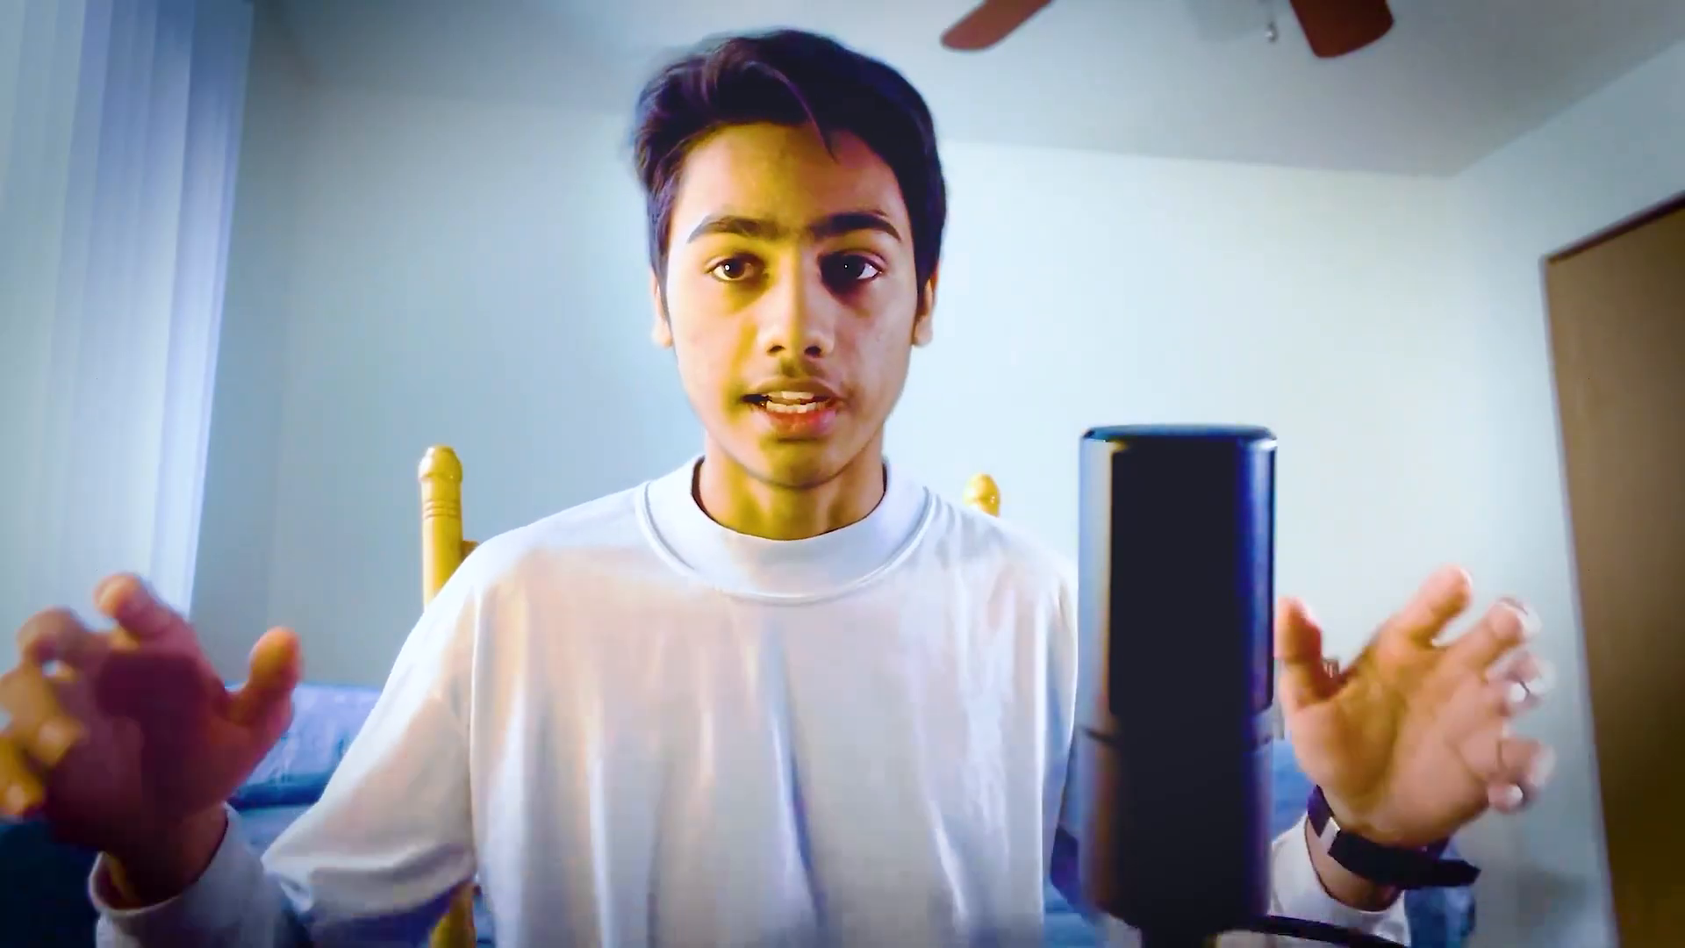